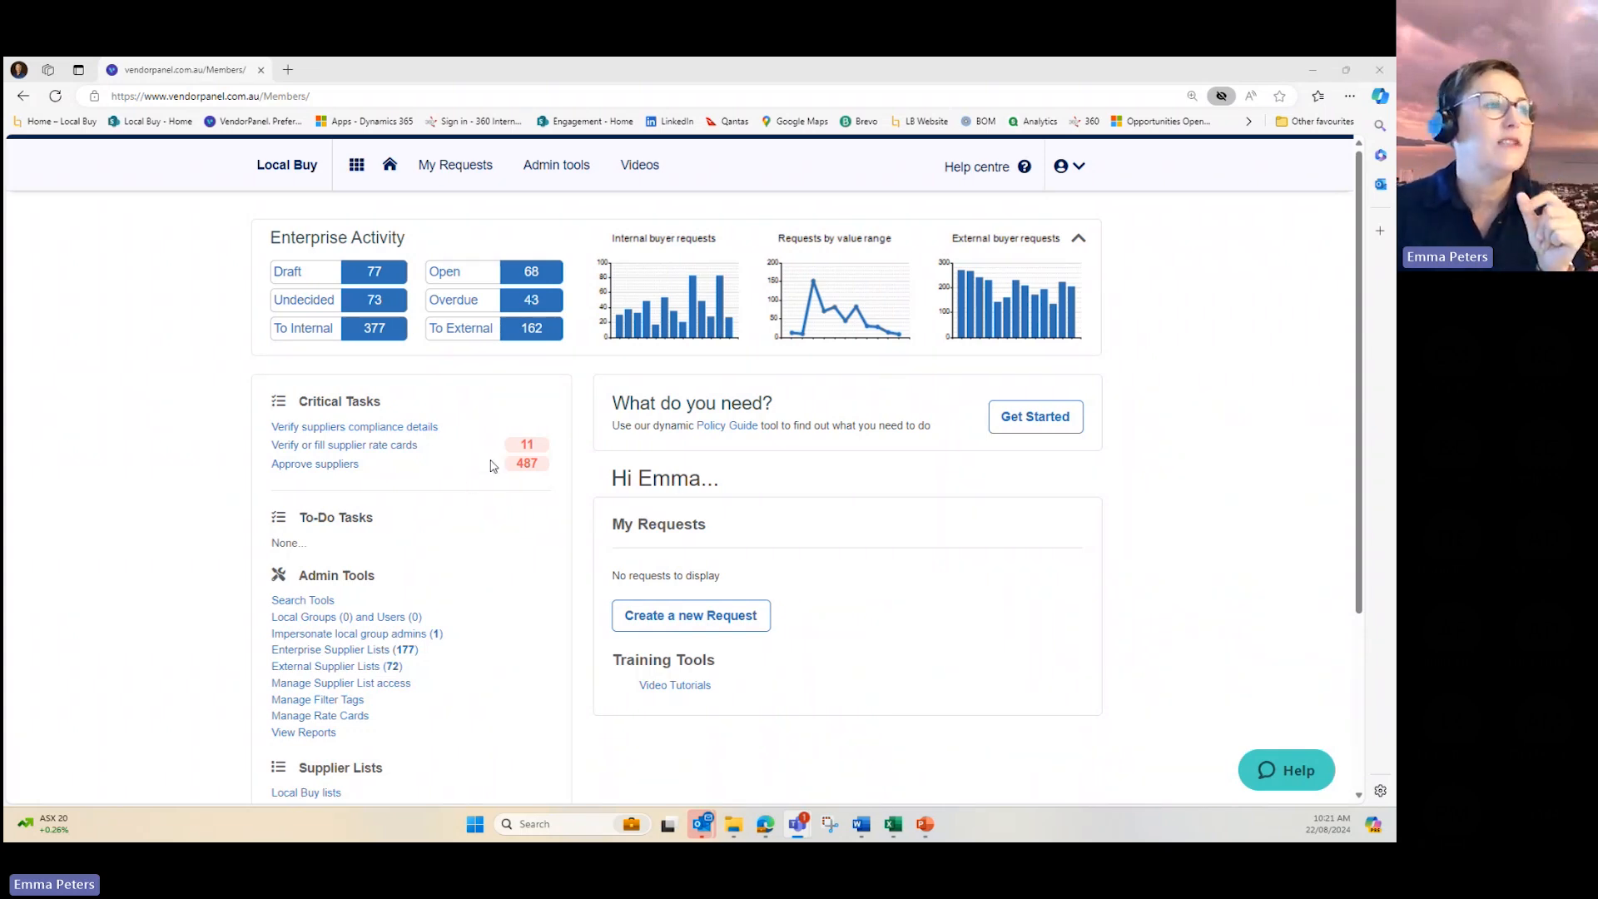
- Open the Local Buy lists among the supplier lists on the members home page
{"action": "scroll", "coordinate": [490, 466], "scroll_direction": "down", "scroll_amount": 2}
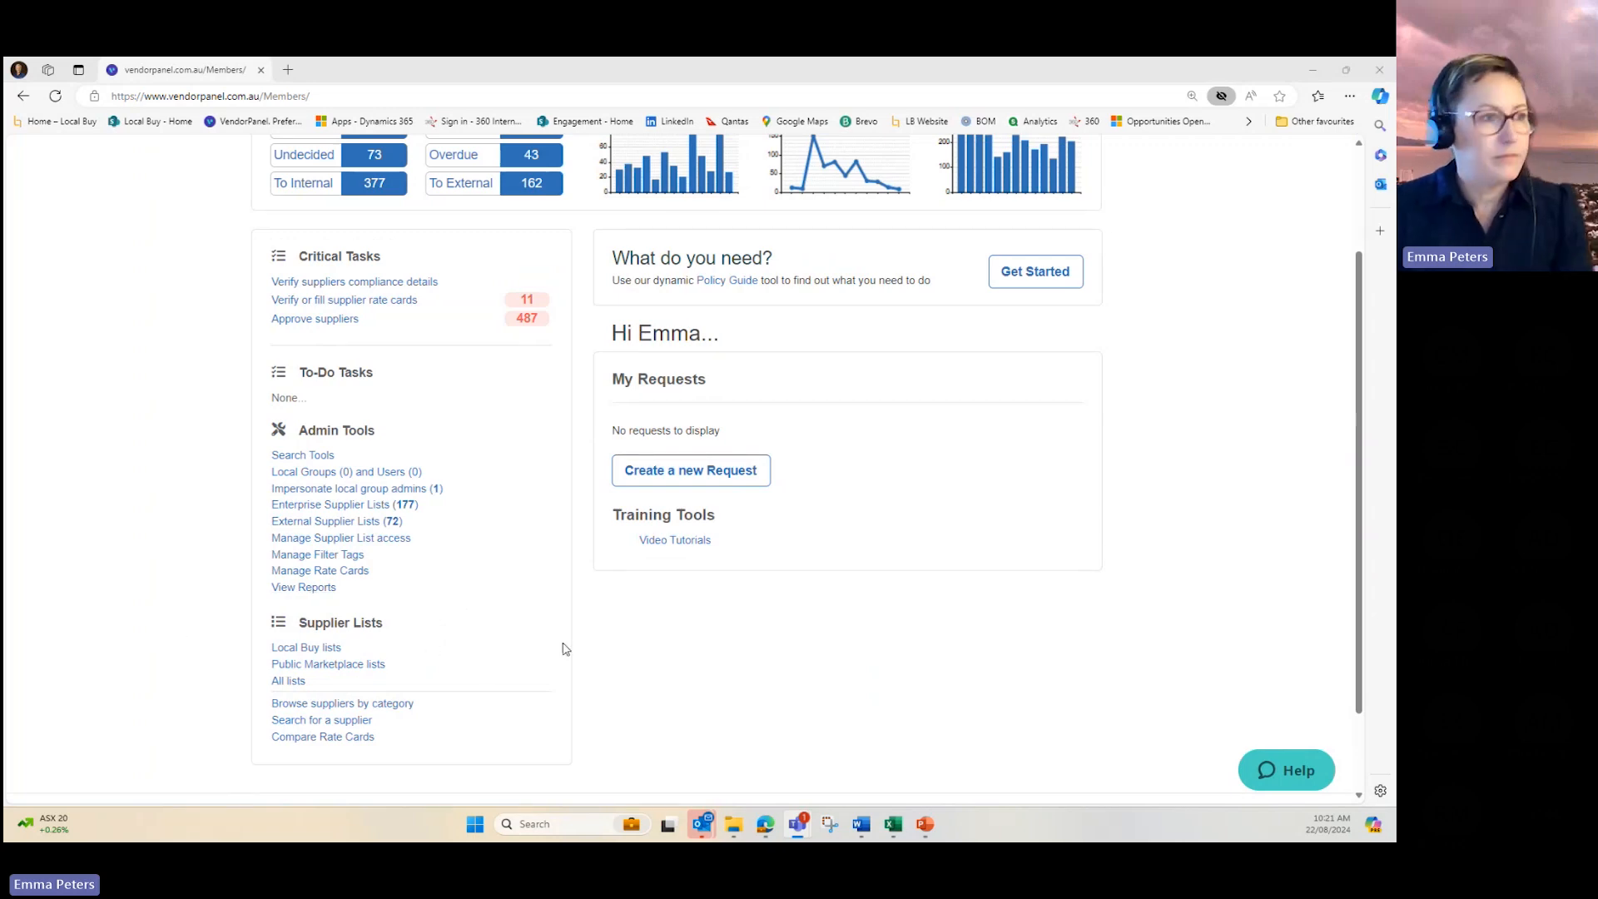
{"action": "scroll", "coordinate": [562, 648], "scroll_direction": "up", "scroll_amount": 1}
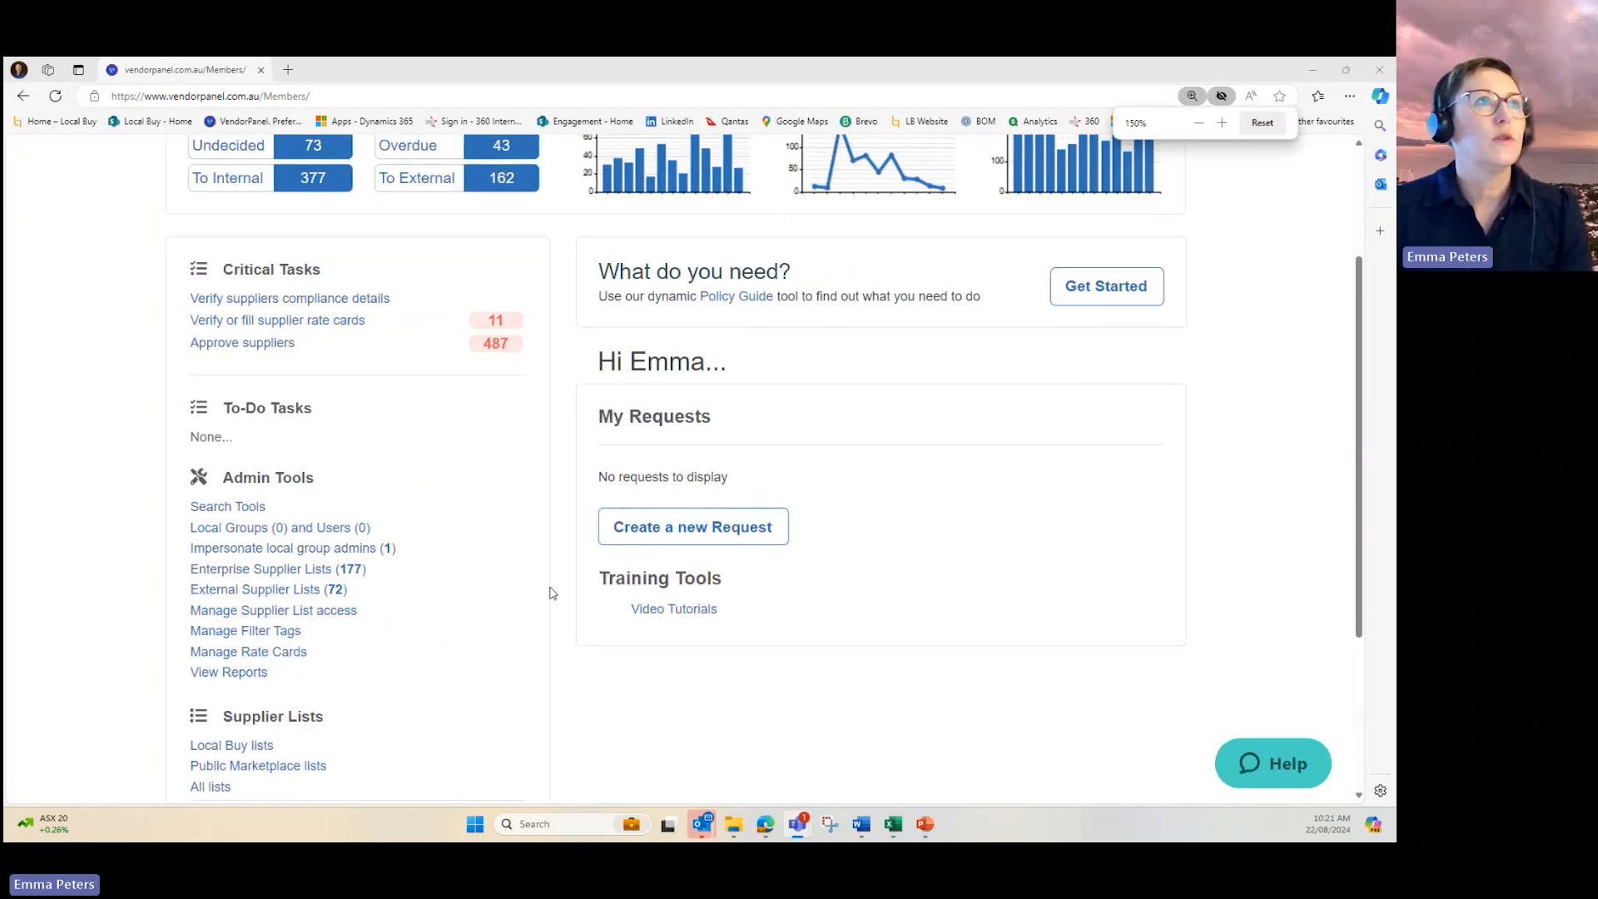
{"action": "scroll", "coordinate": [549, 593], "scroll_direction": "down", "scroll_amount": 2}
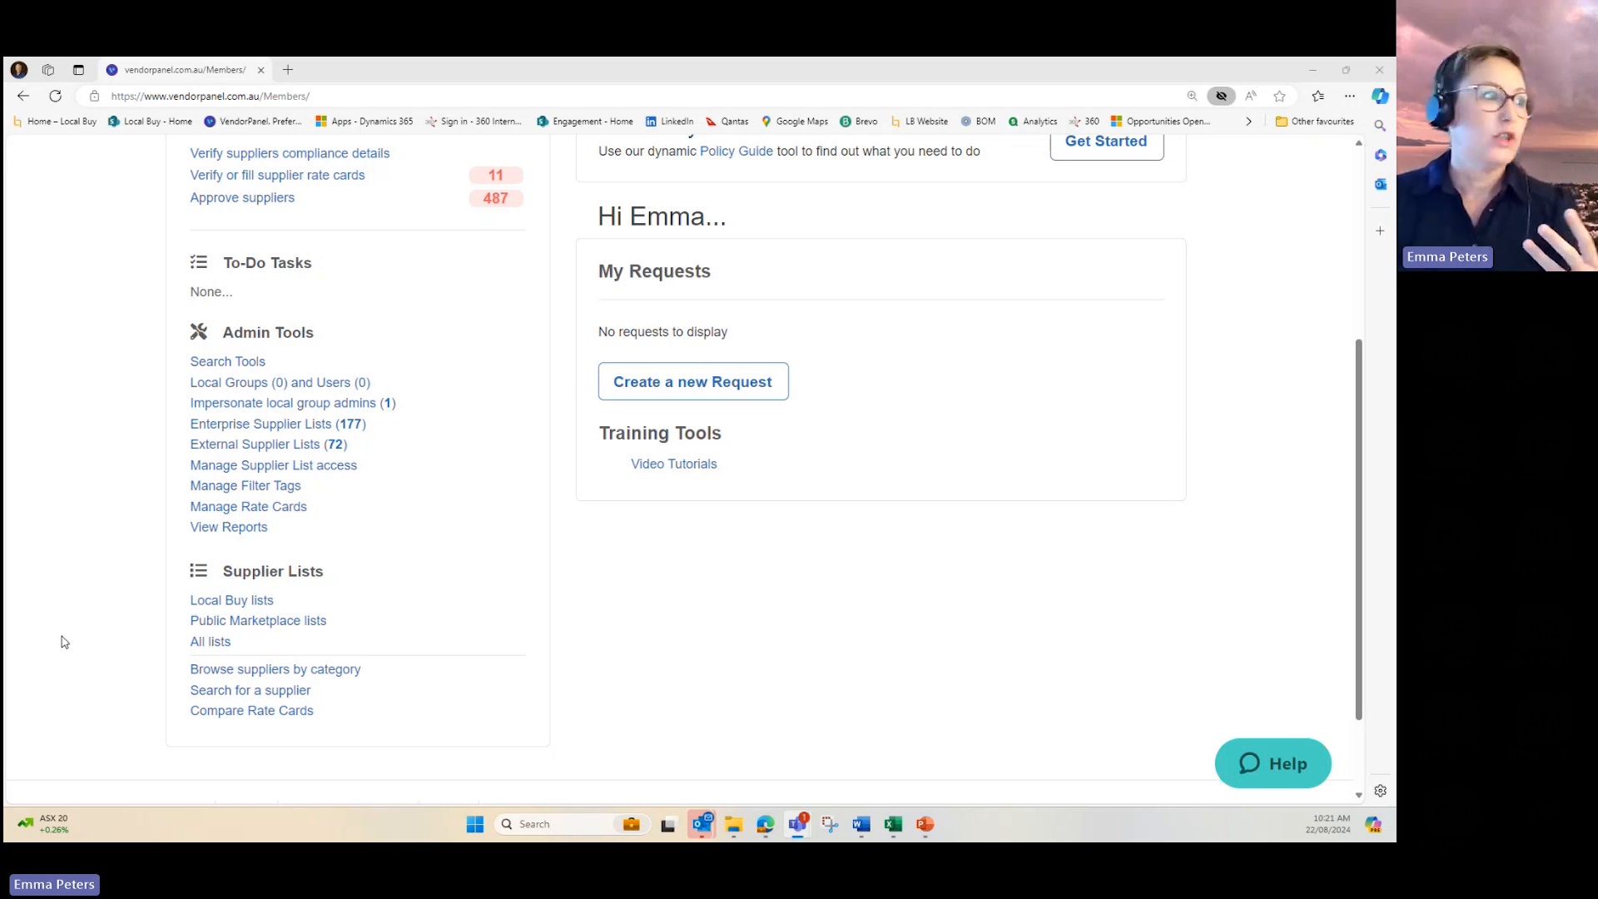
{"action": "left_click", "coordinate": [216, 603]}
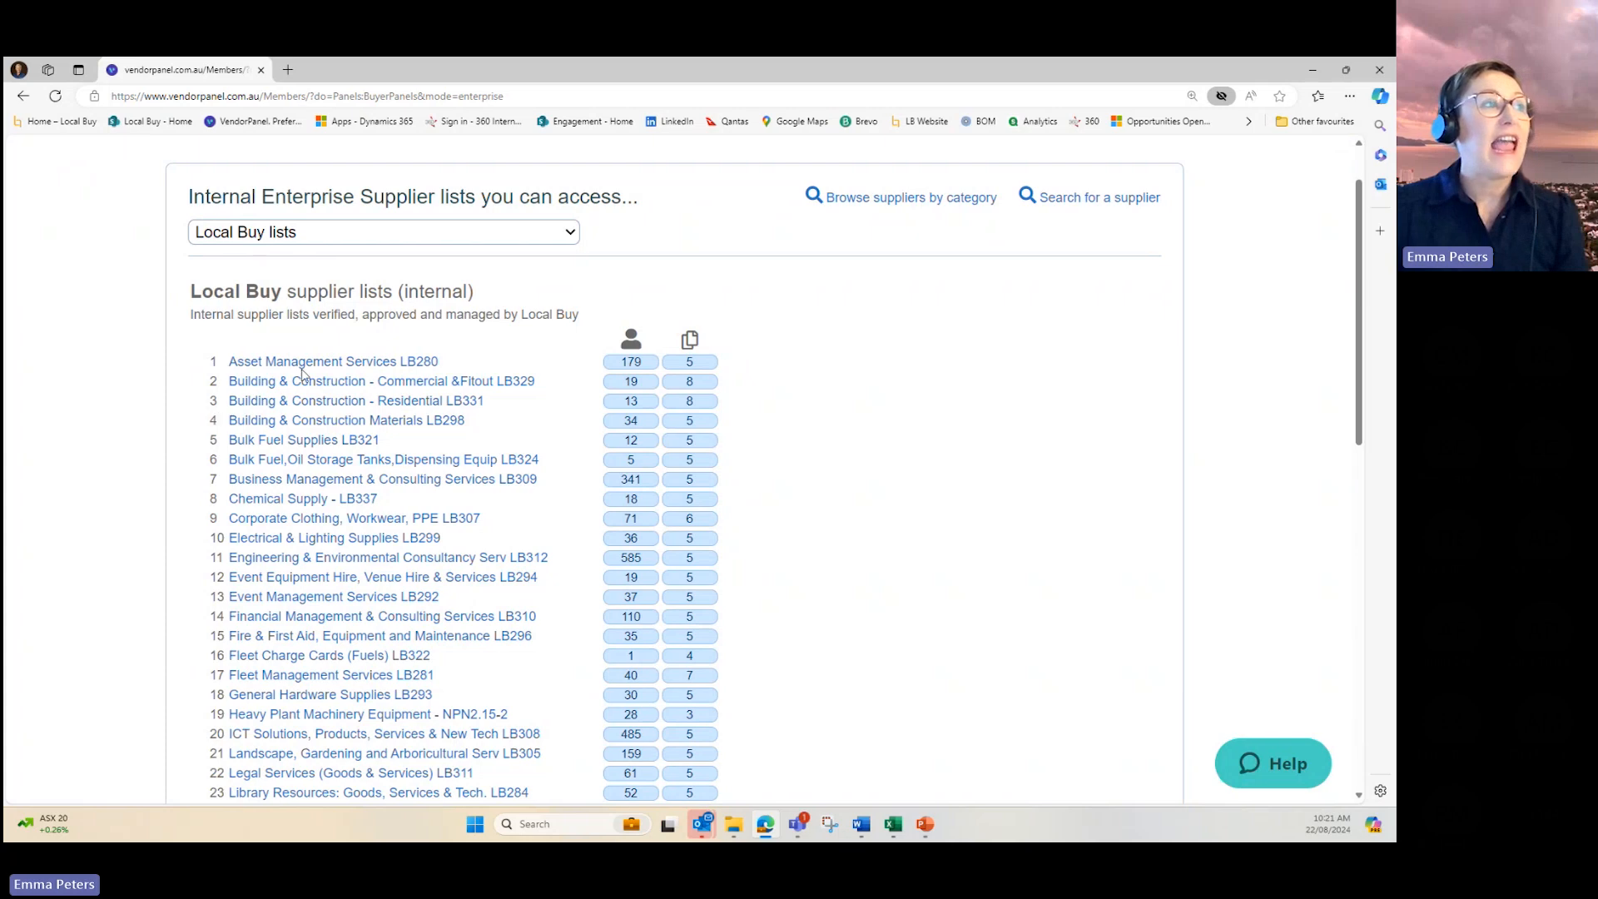
- Look through the internal Local Buy supplier lists and open the details of Engineering & Environmental Consultancy Serv LB312
{"action": "mouse_move", "coordinate": [309, 367]}
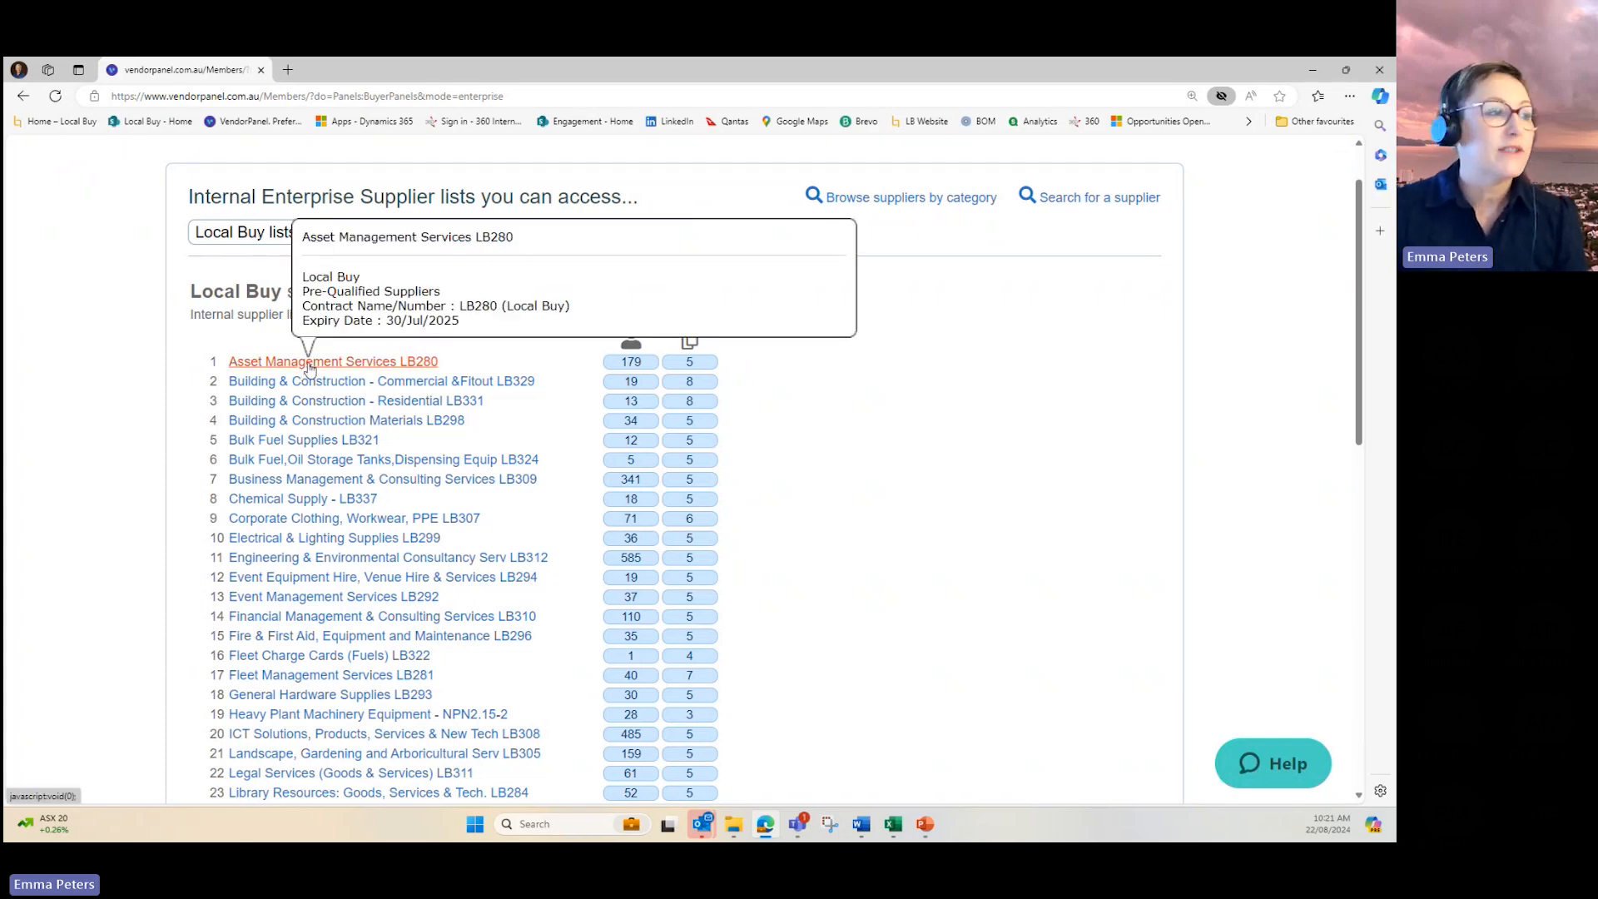
{"action": "scroll", "coordinate": [309, 367], "scroll_direction": "down", "scroll_amount": 10}
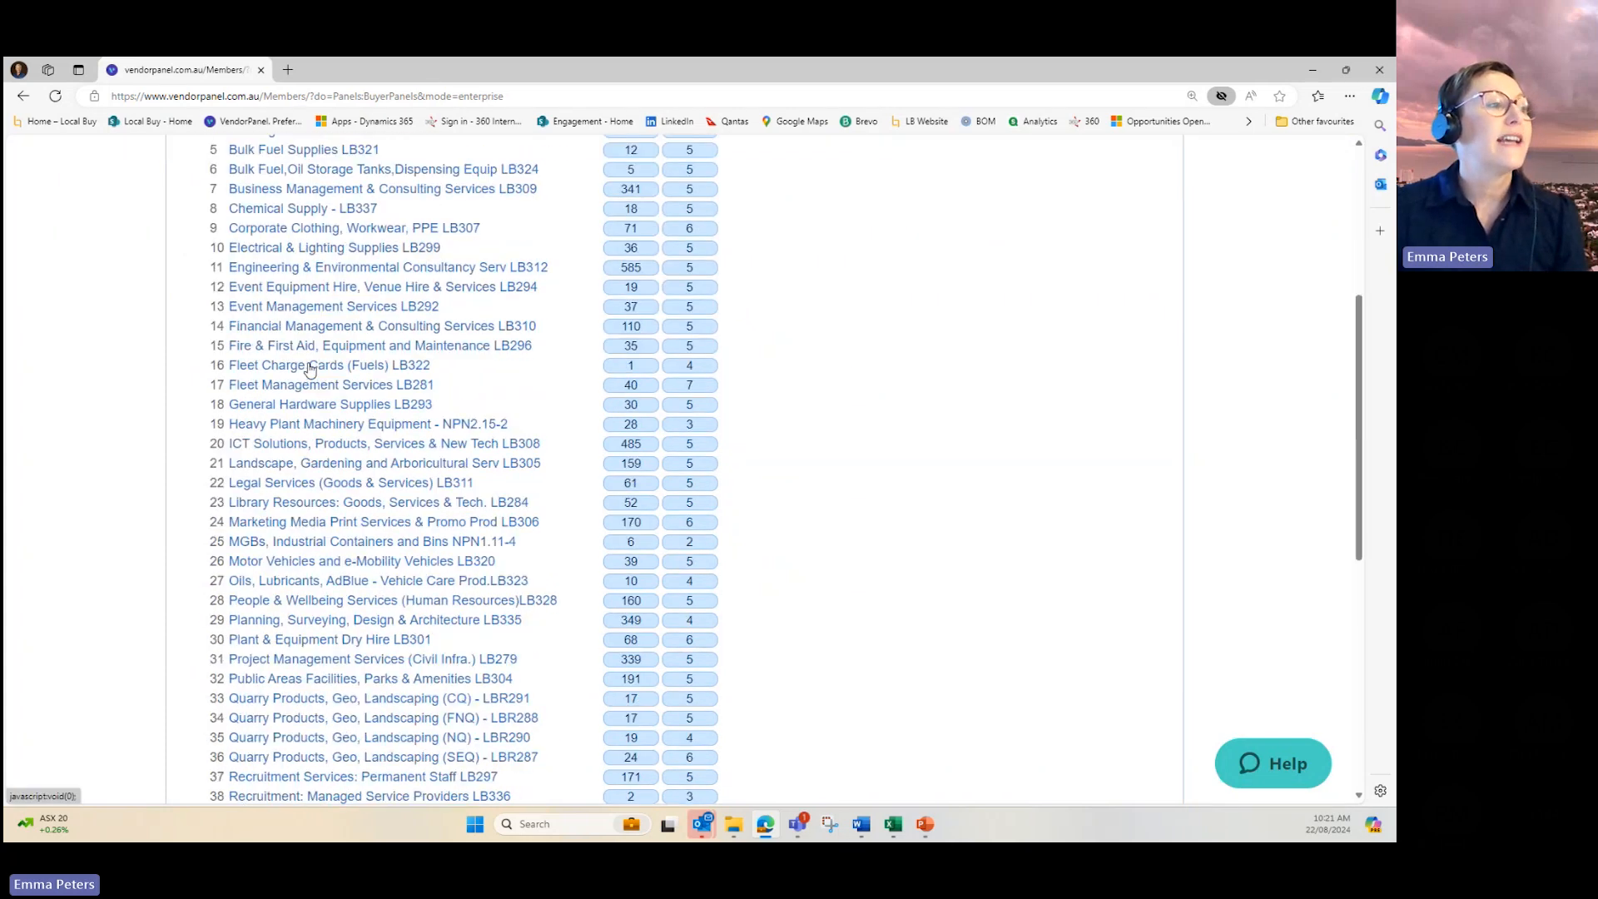
{"action": "mouse_move", "coordinate": [346, 571]}
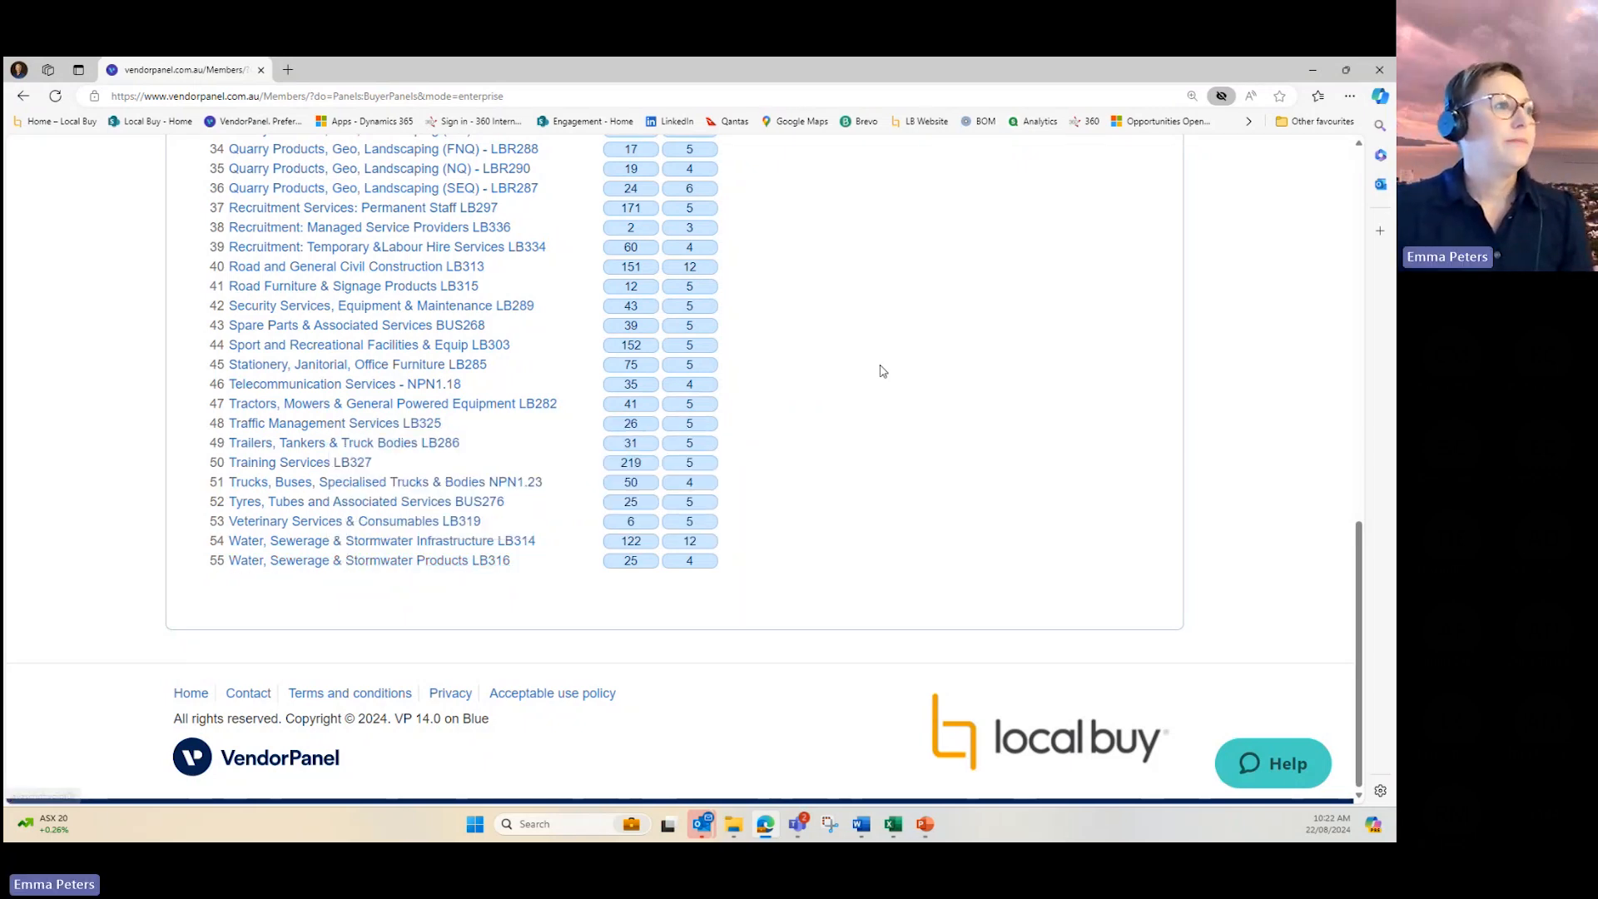
{"action": "scroll", "coordinate": [882, 370], "scroll_direction": "up", "scroll_amount": 3}
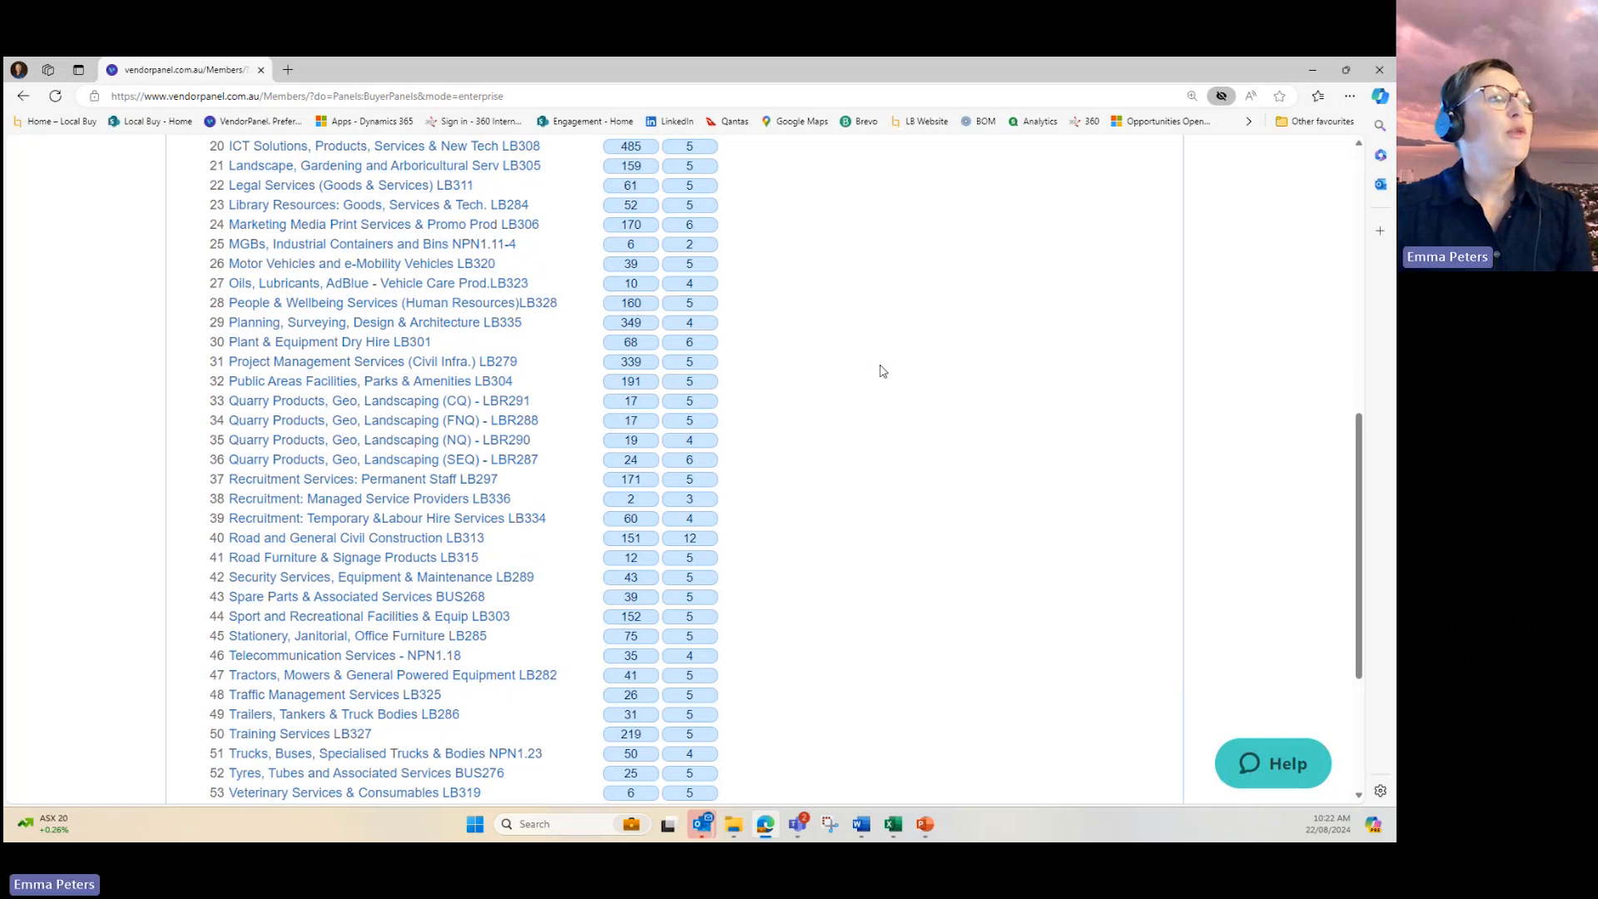
{"action": "scroll", "coordinate": [446, 285], "scroll_direction": "up", "scroll_amount": 5}
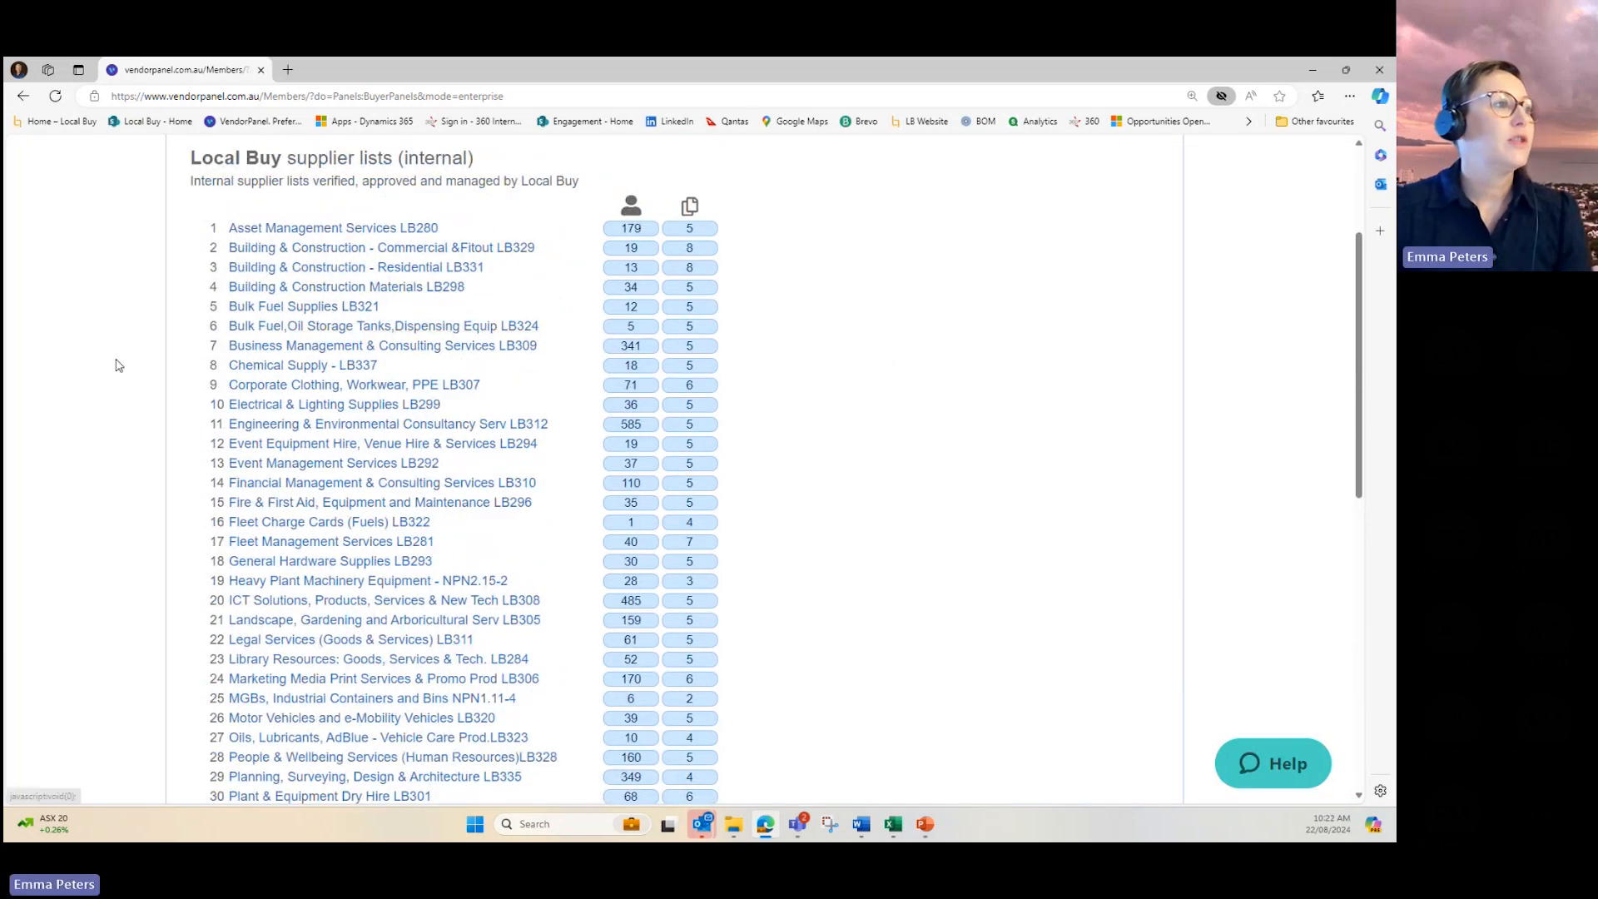
{"action": "mouse_move", "coordinate": [279, 427]}
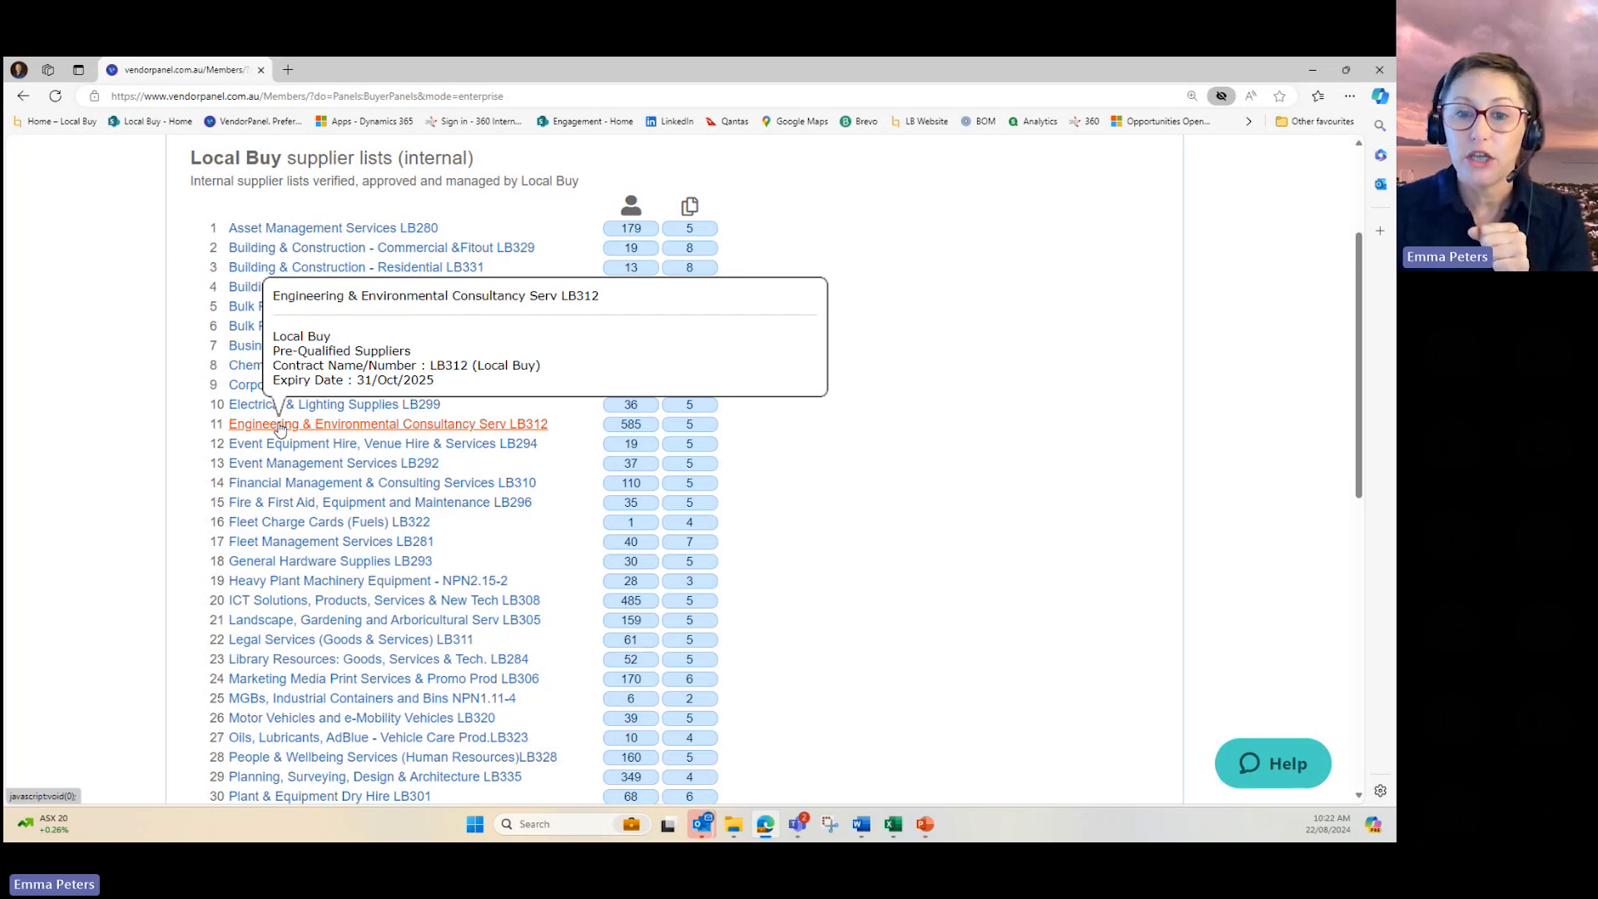
{"action": "left_click", "coordinate": [280, 426]}
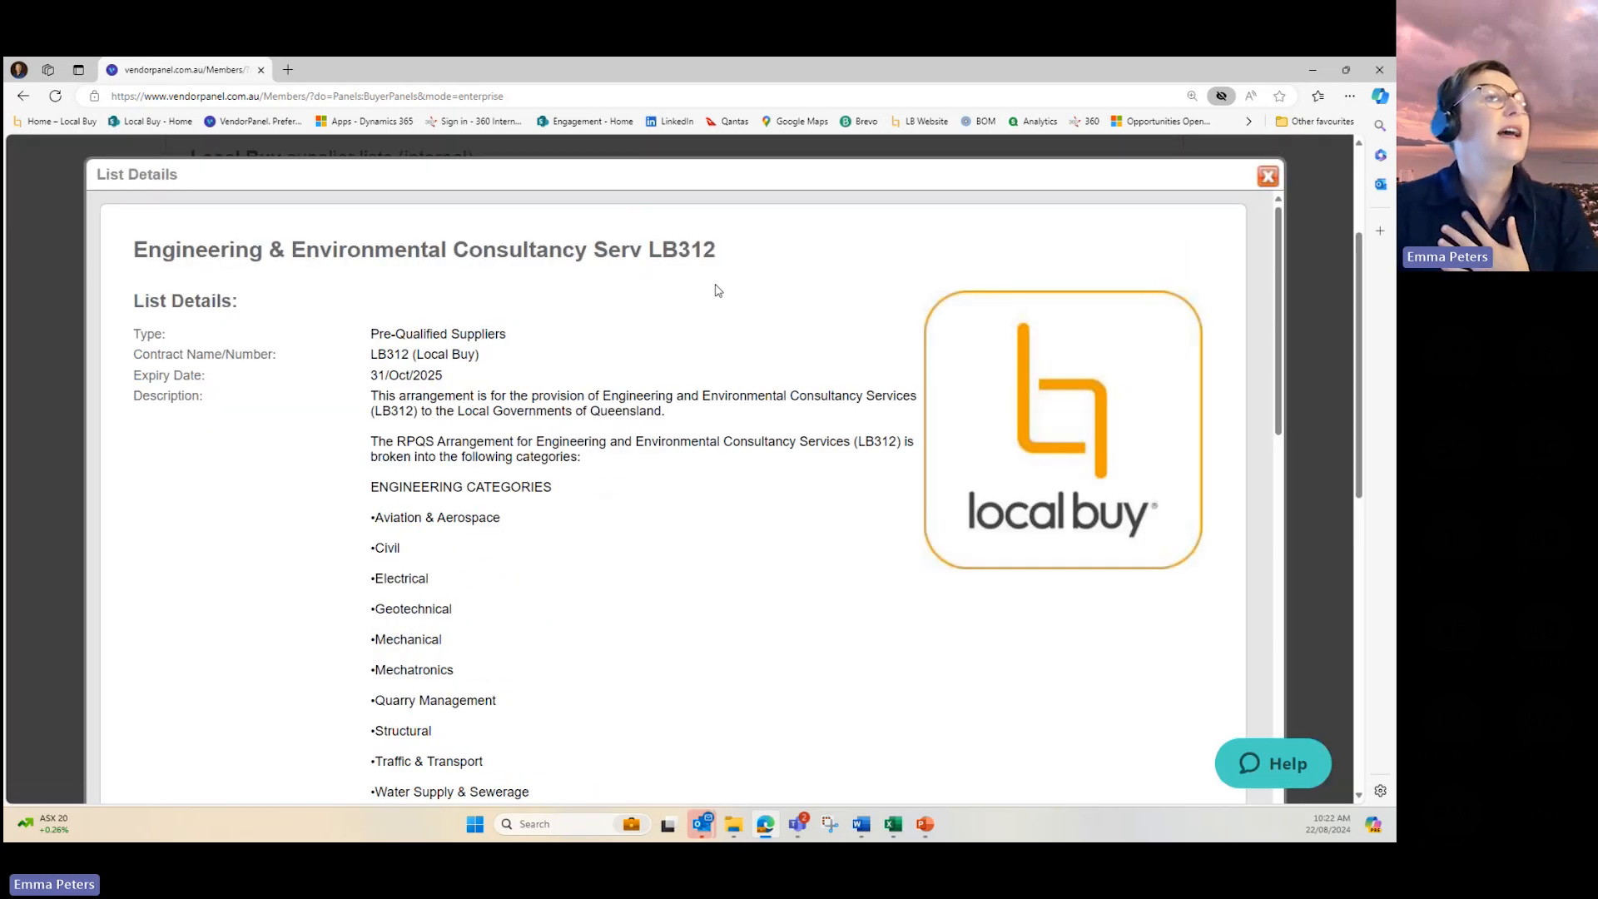
- Review the LB312 list's title, description, maintainer contact details, documents and categories, and close the list details
{"action": "triple_click", "coordinate": [721, 252]}
{"action": "left_click", "coordinate": [721, 251]}
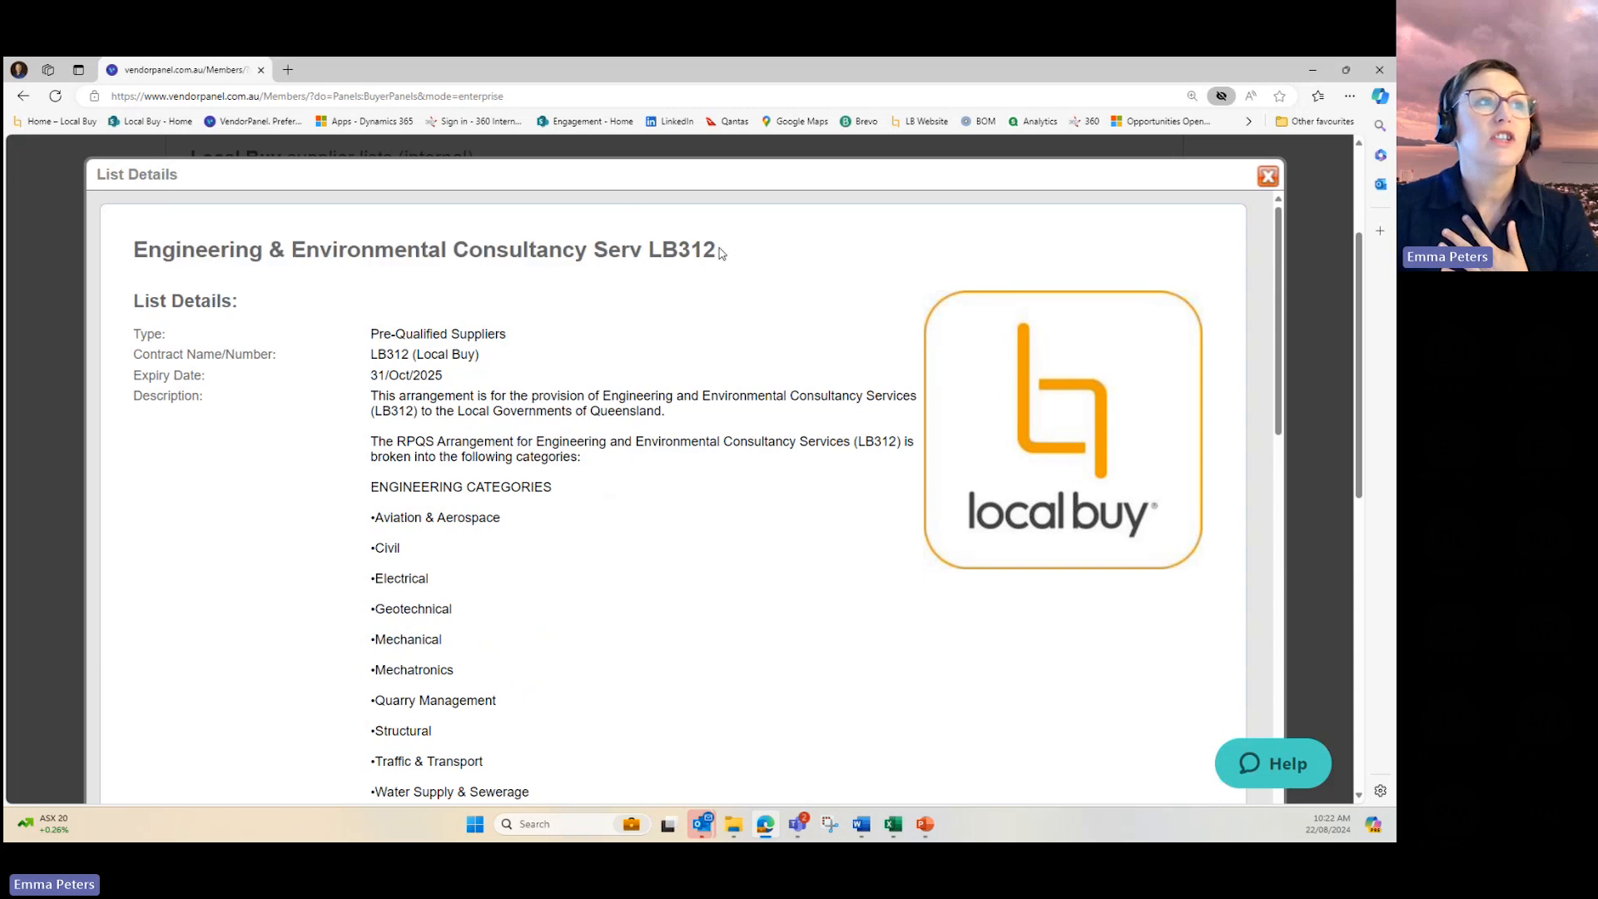
{"action": "triple_click", "coordinate": [721, 251]}
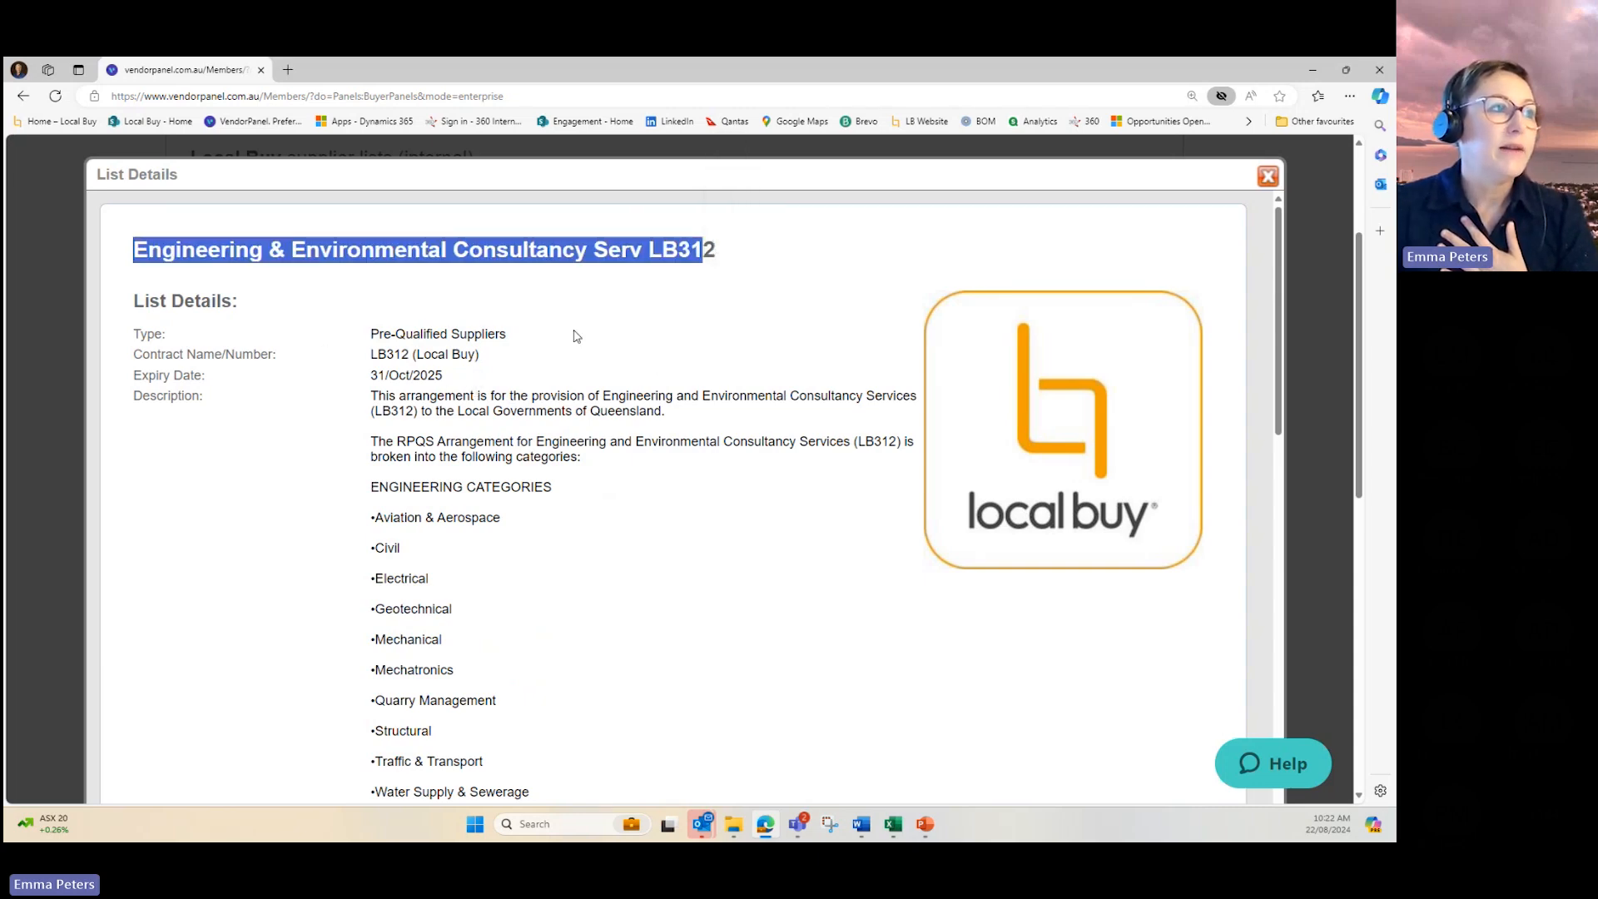
{"action": "scroll", "coordinate": [577, 336], "scroll_direction": "down", "scroll_amount": 3}
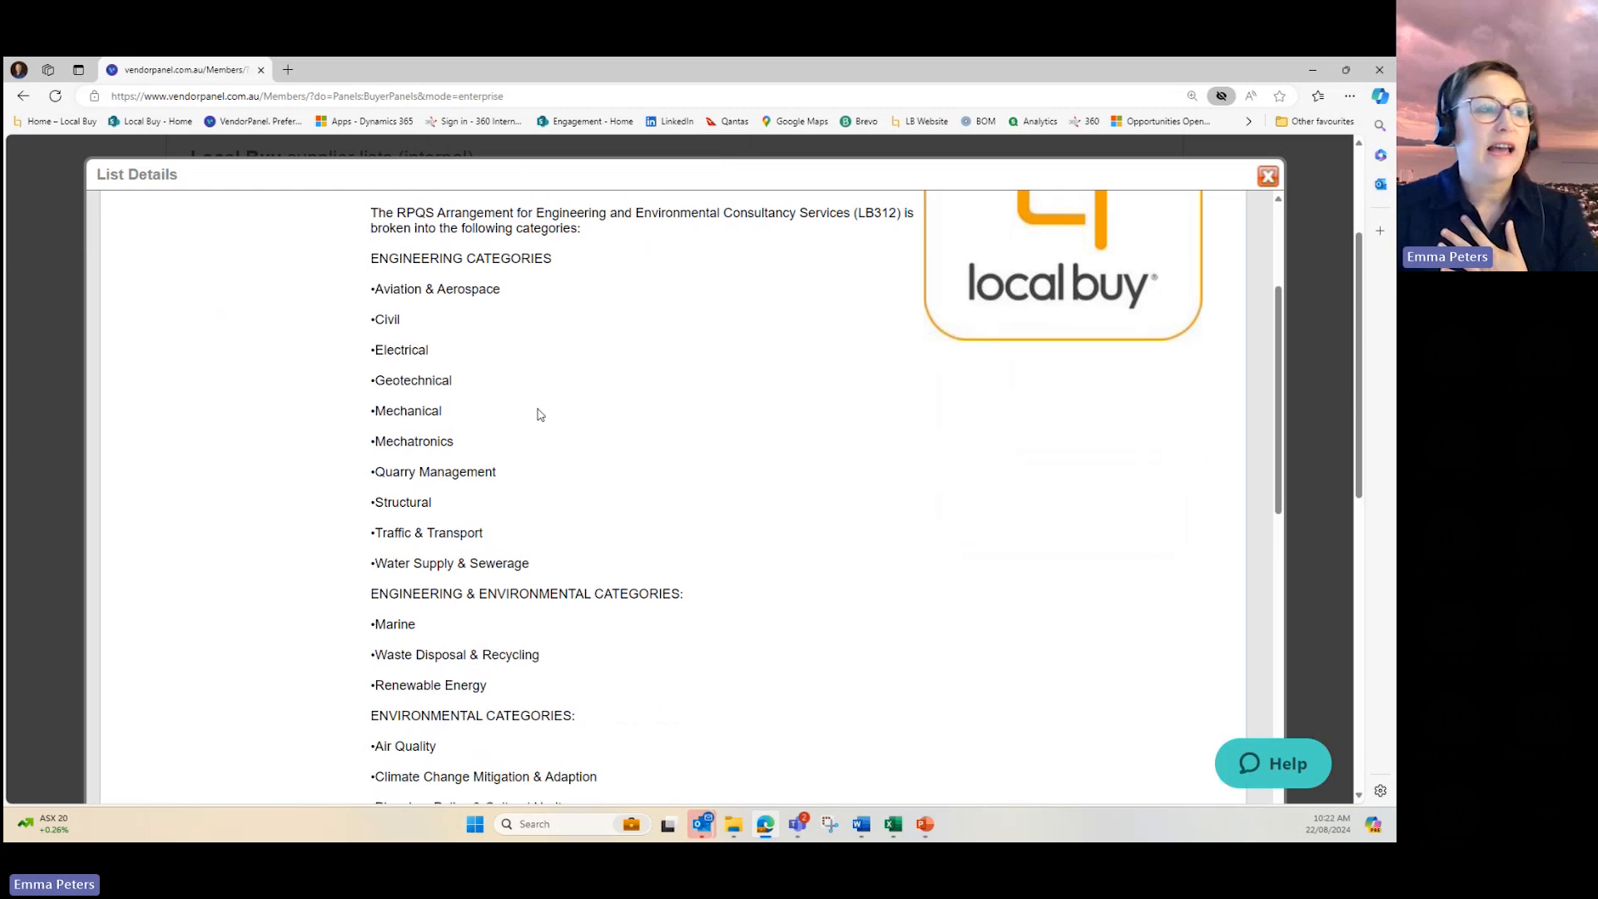
{"action": "scroll", "coordinate": [537, 414], "scroll_direction": "down", "scroll_amount": 3}
{"action": "scroll", "coordinate": [537, 414], "scroll_direction": "down", "scroll_amount": 4}
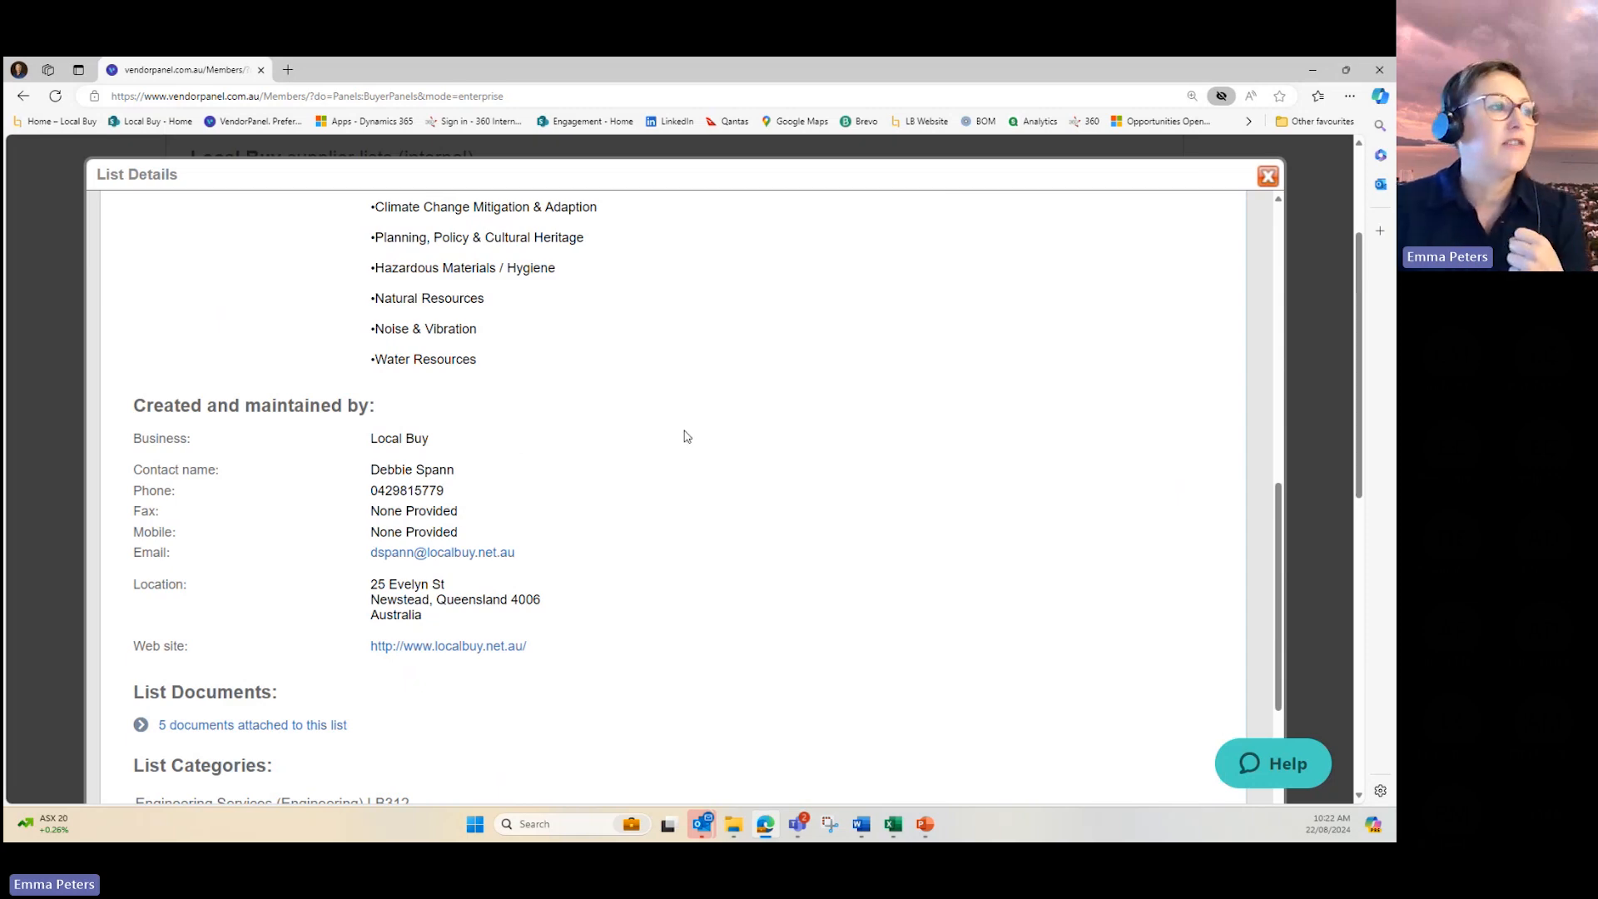
{"action": "scroll", "coordinate": [676, 473], "scroll_direction": "down", "scroll_amount": 2}
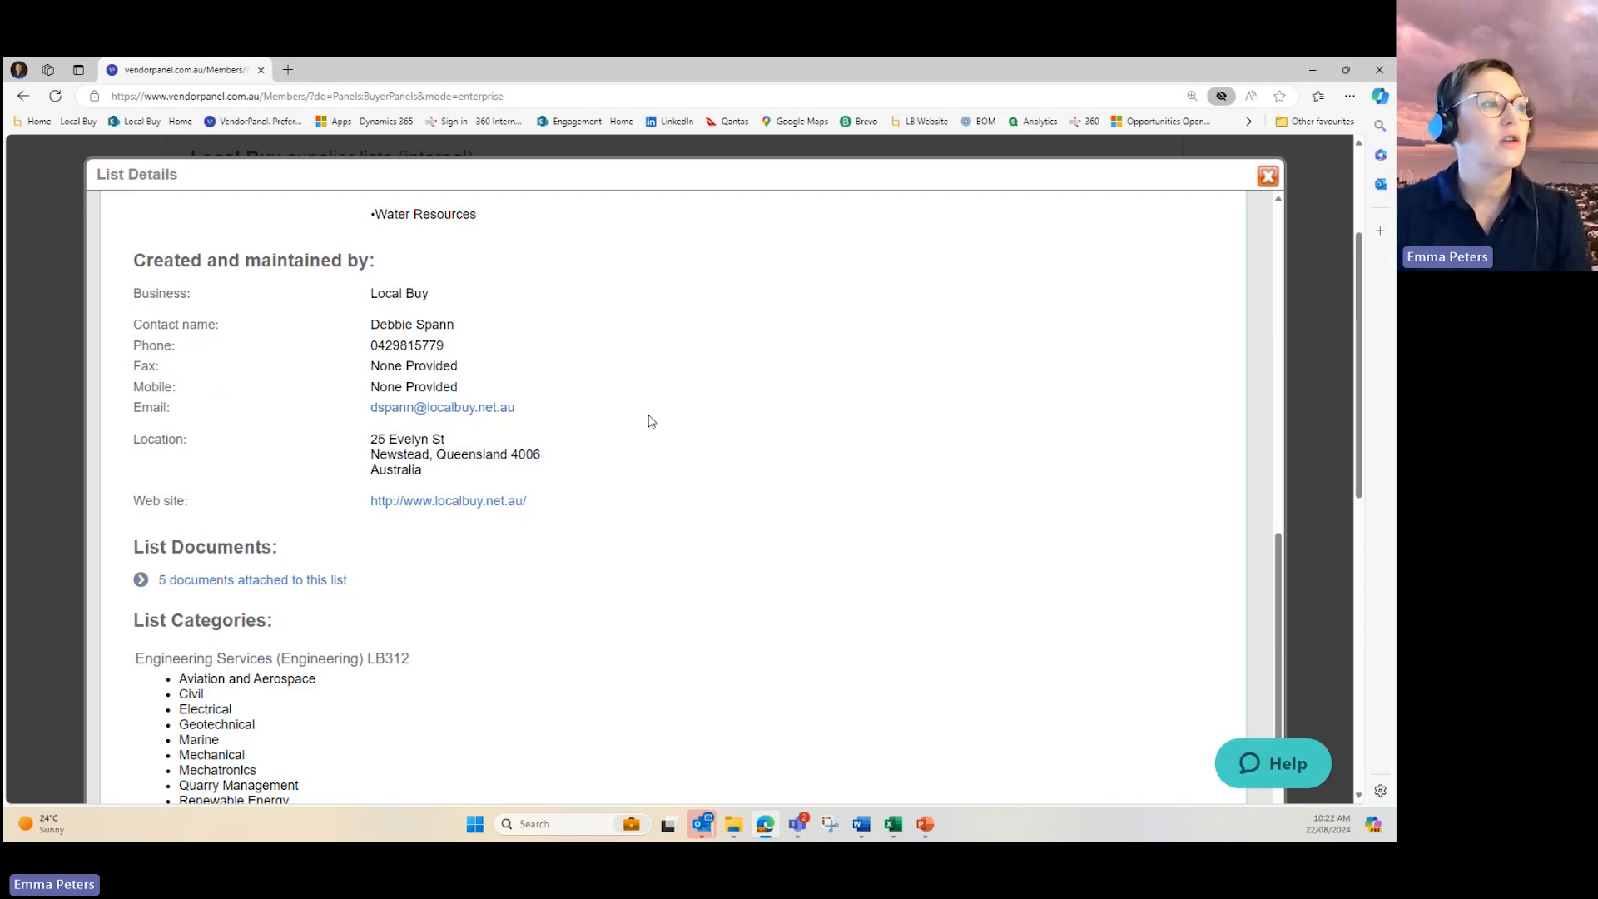
{"action": "scroll", "coordinate": [724, 491], "scroll_direction": "down", "scroll_amount": 2}
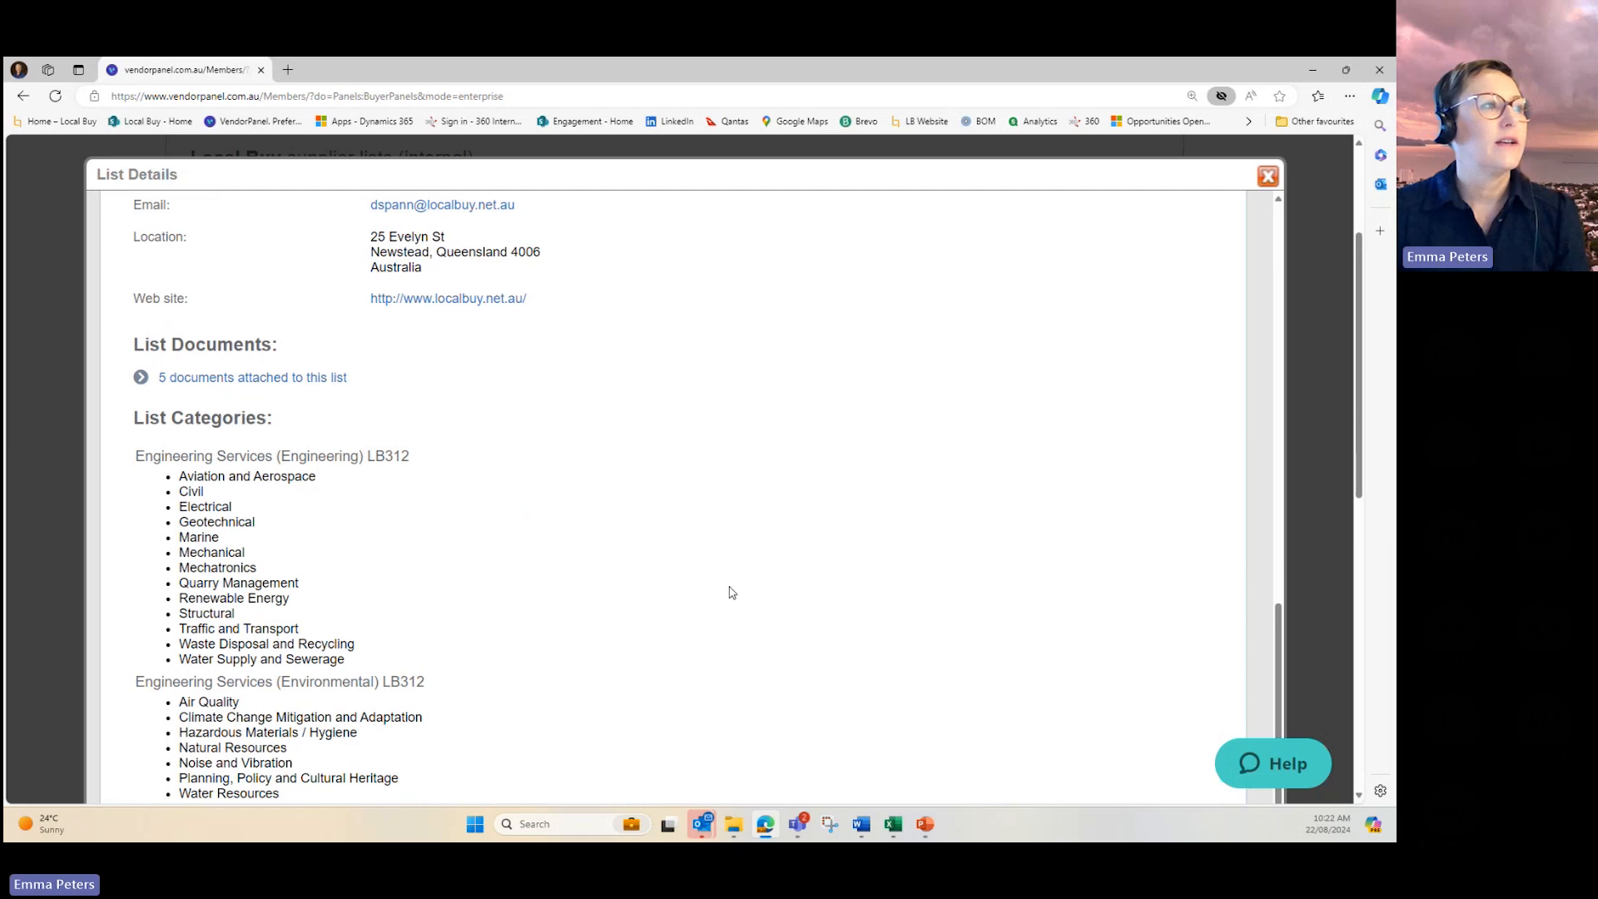
{"action": "left_click", "coordinate": [1268, 176]}
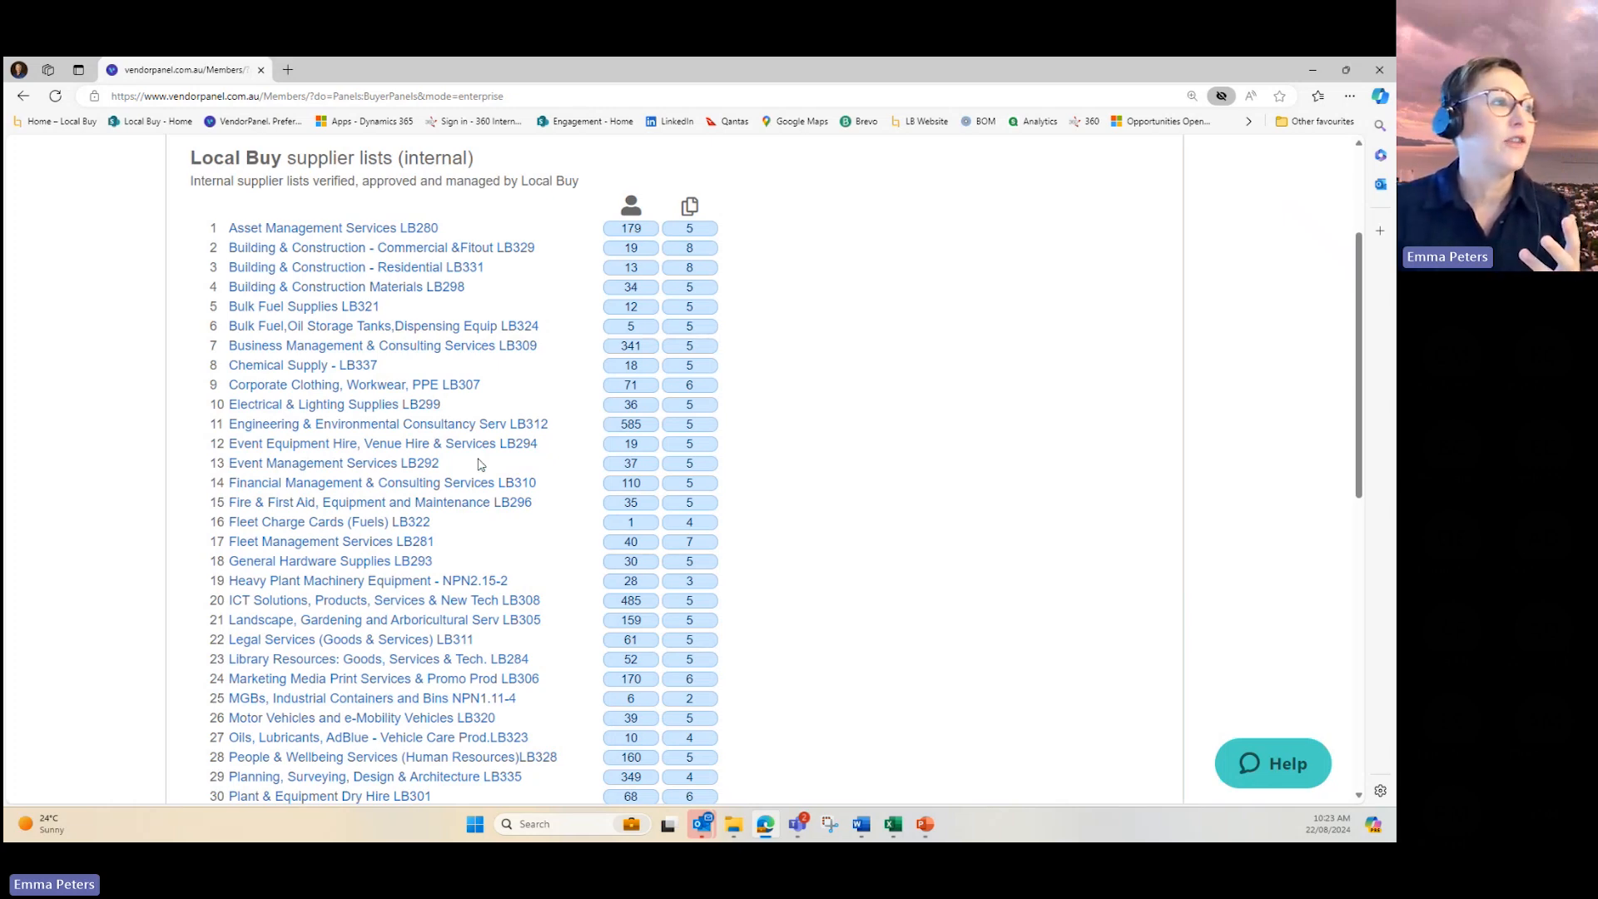
- View the documents attached to the Engineering & Environmental Consultancy Serv LB312 list and close the attachments
{"action": "mouse_move", "coordinate": [463, 431]}
{"action": "mouse_move", "coordinate": [631, 426]}
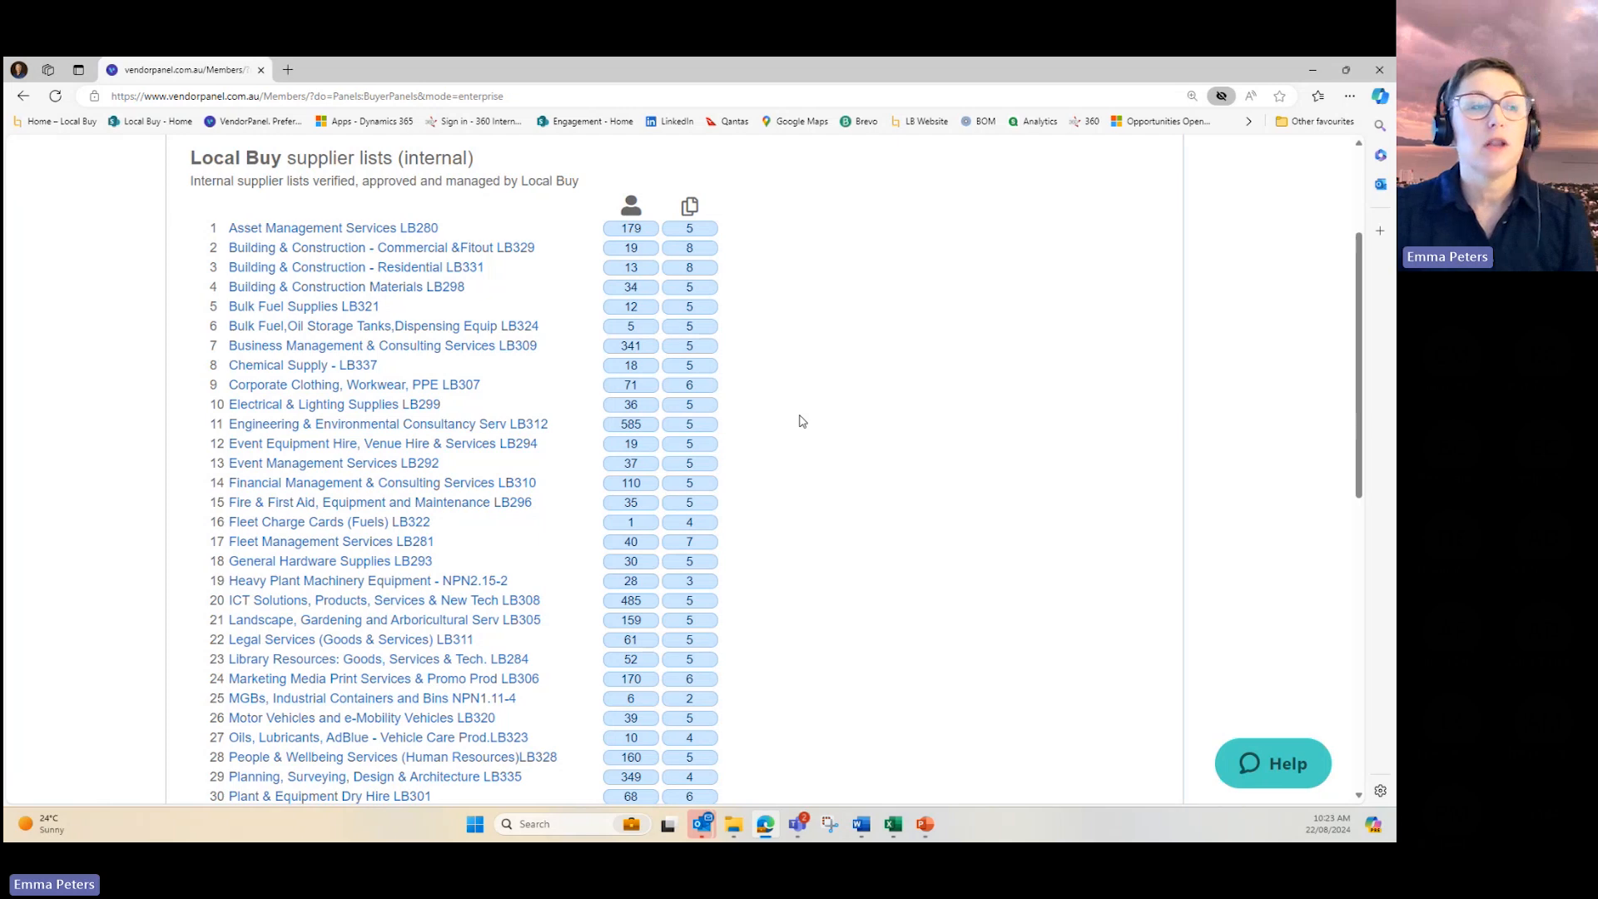
{"action": "left_click", "coordinate": [700, 429]}
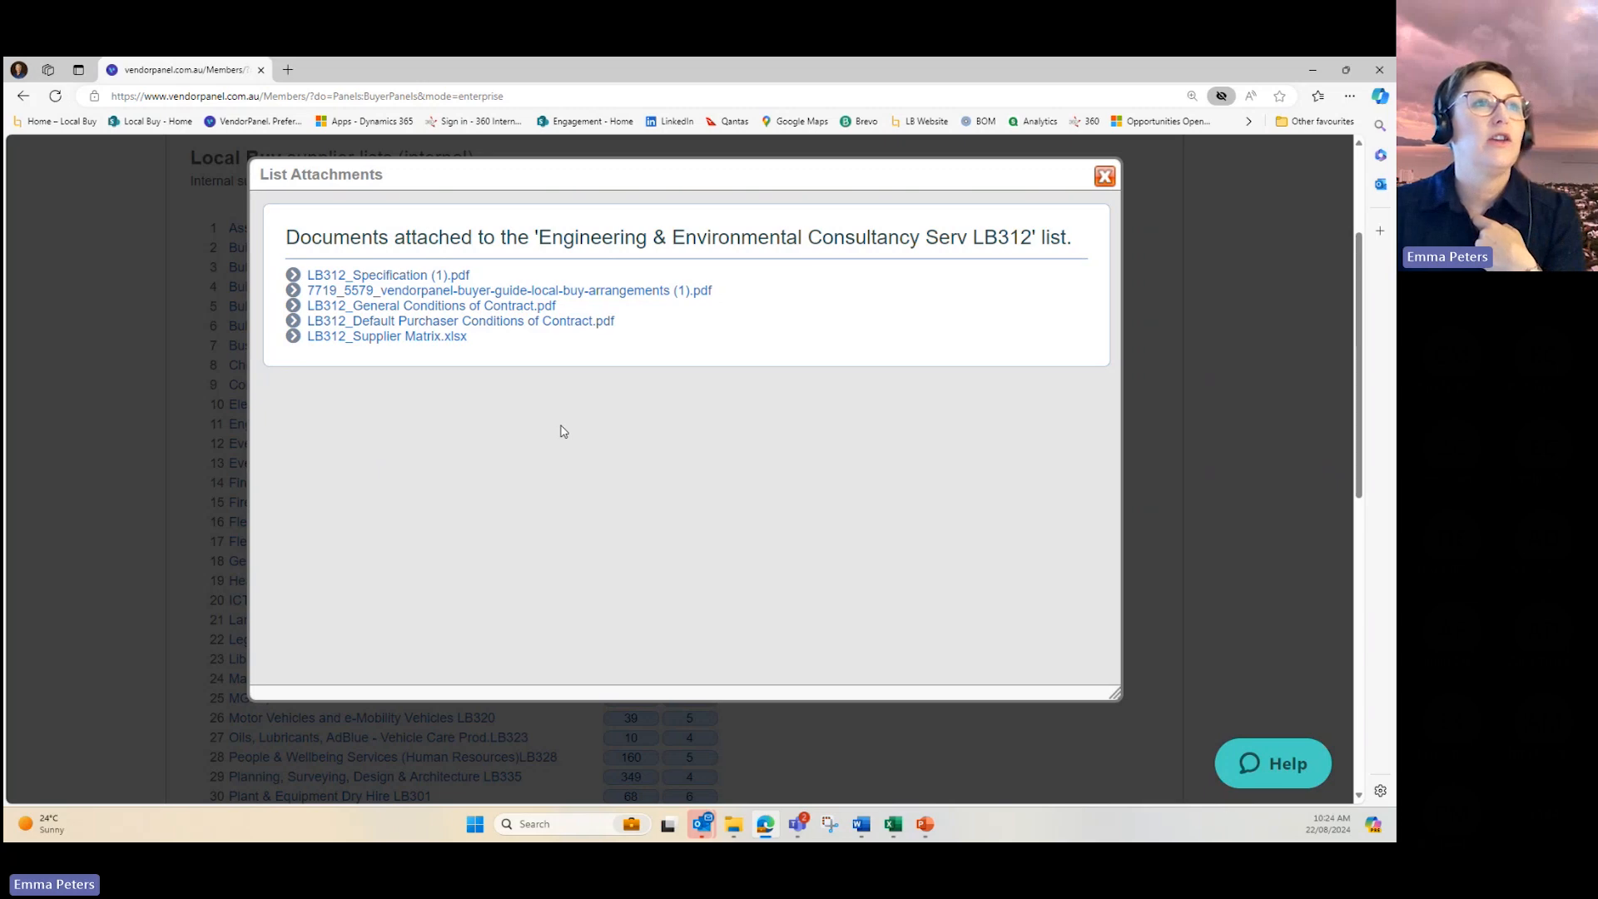
{"action": "left_click", "coordinate": [1103, 178]}
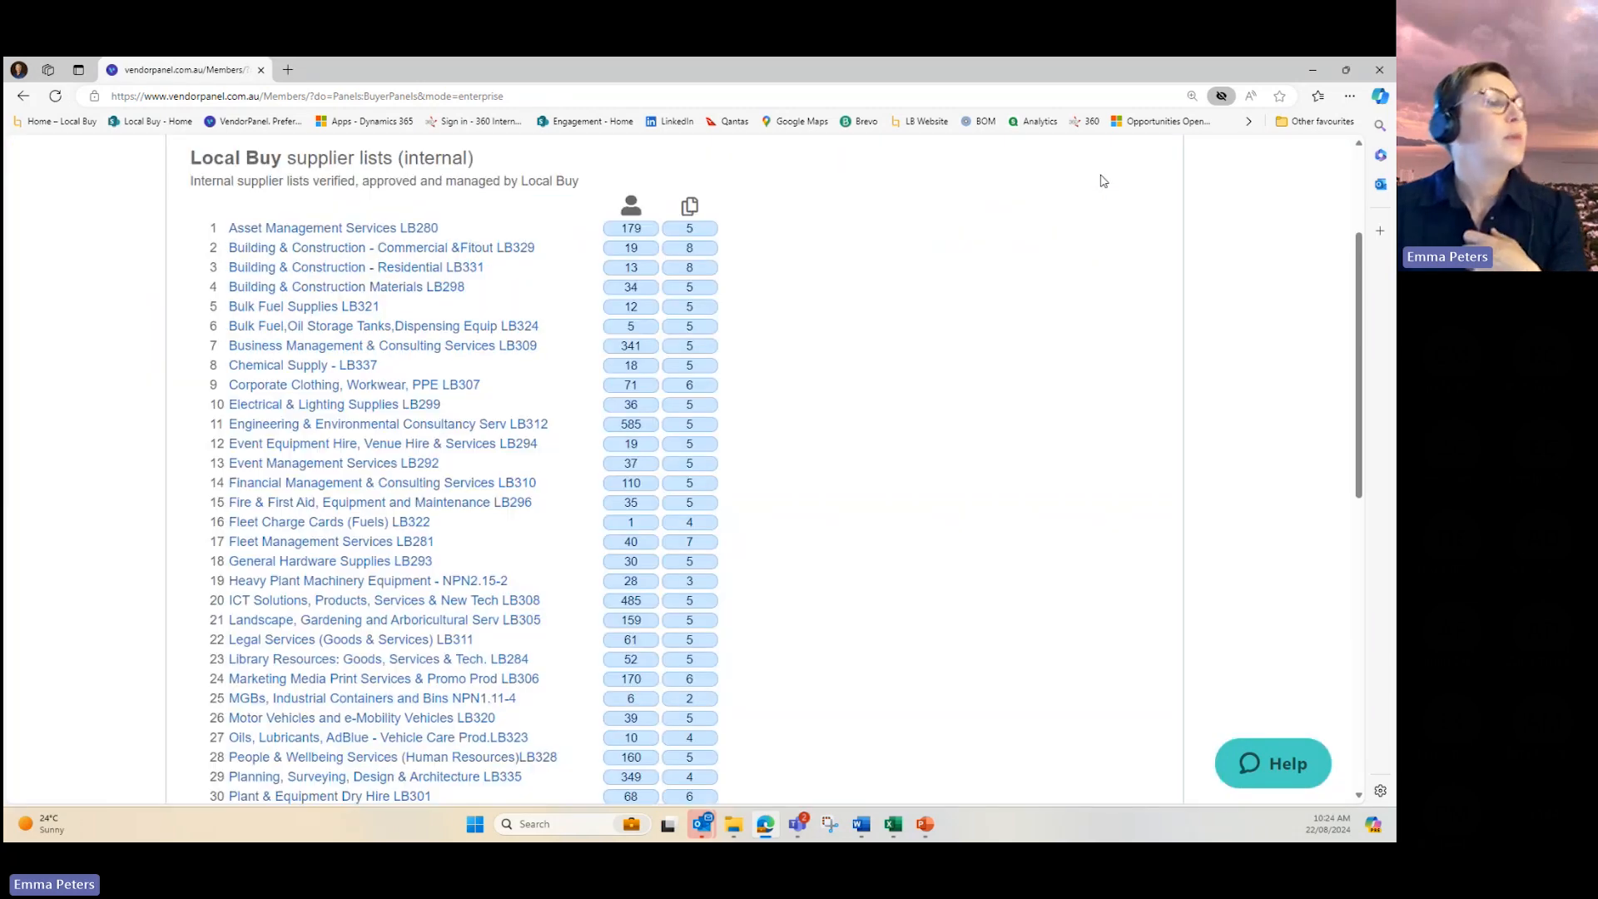
- Show the suppliers on the Engineering & Environmental Consultancy Serv LB312 list and open the details of Aecom Australia Pty Ltd
{"action": "left_click", "coordinate": [631, 427]}
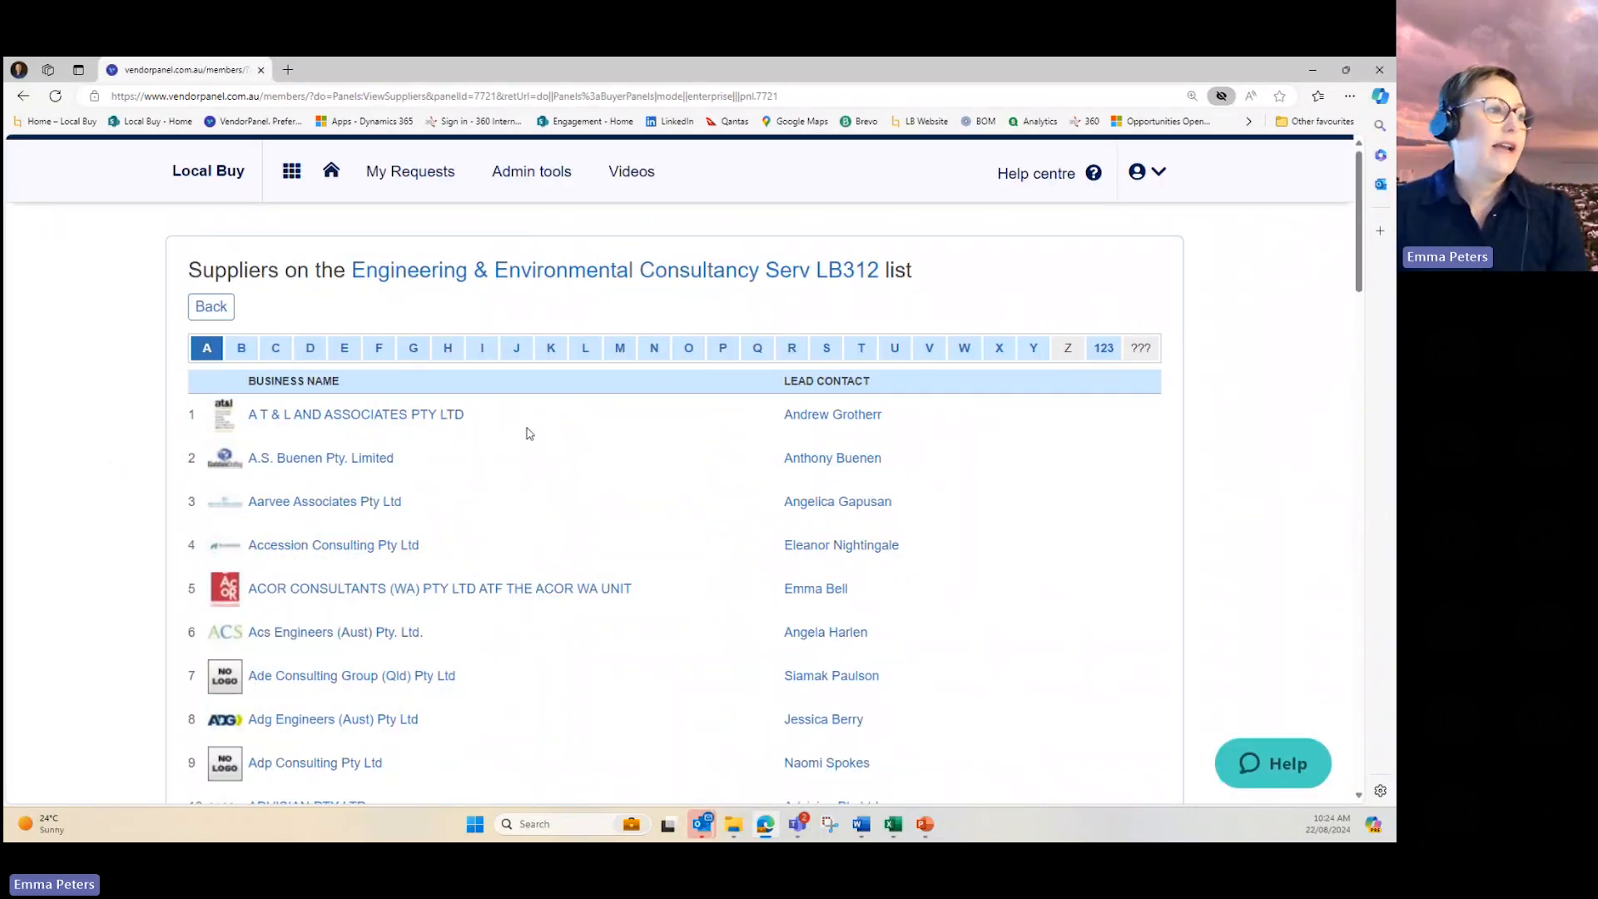
{"action": "scroll", "coordinate": [529, 433], "scroll_direction": "down", "scroll_amount": 4}
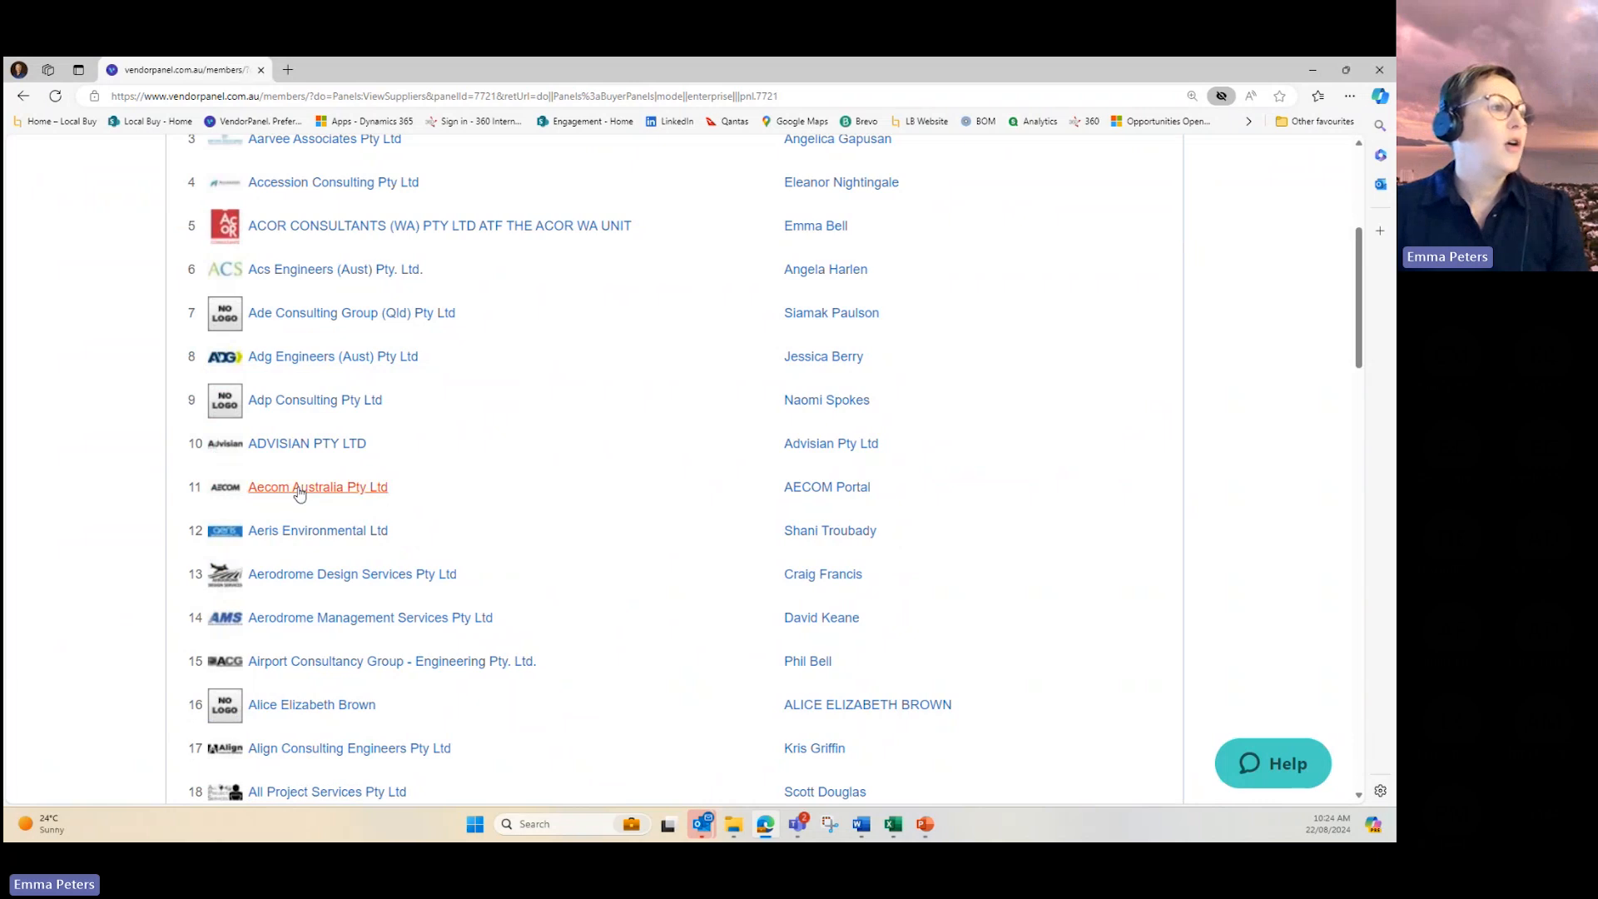
{"action": "left_click", "coordinate": [300, 491]}
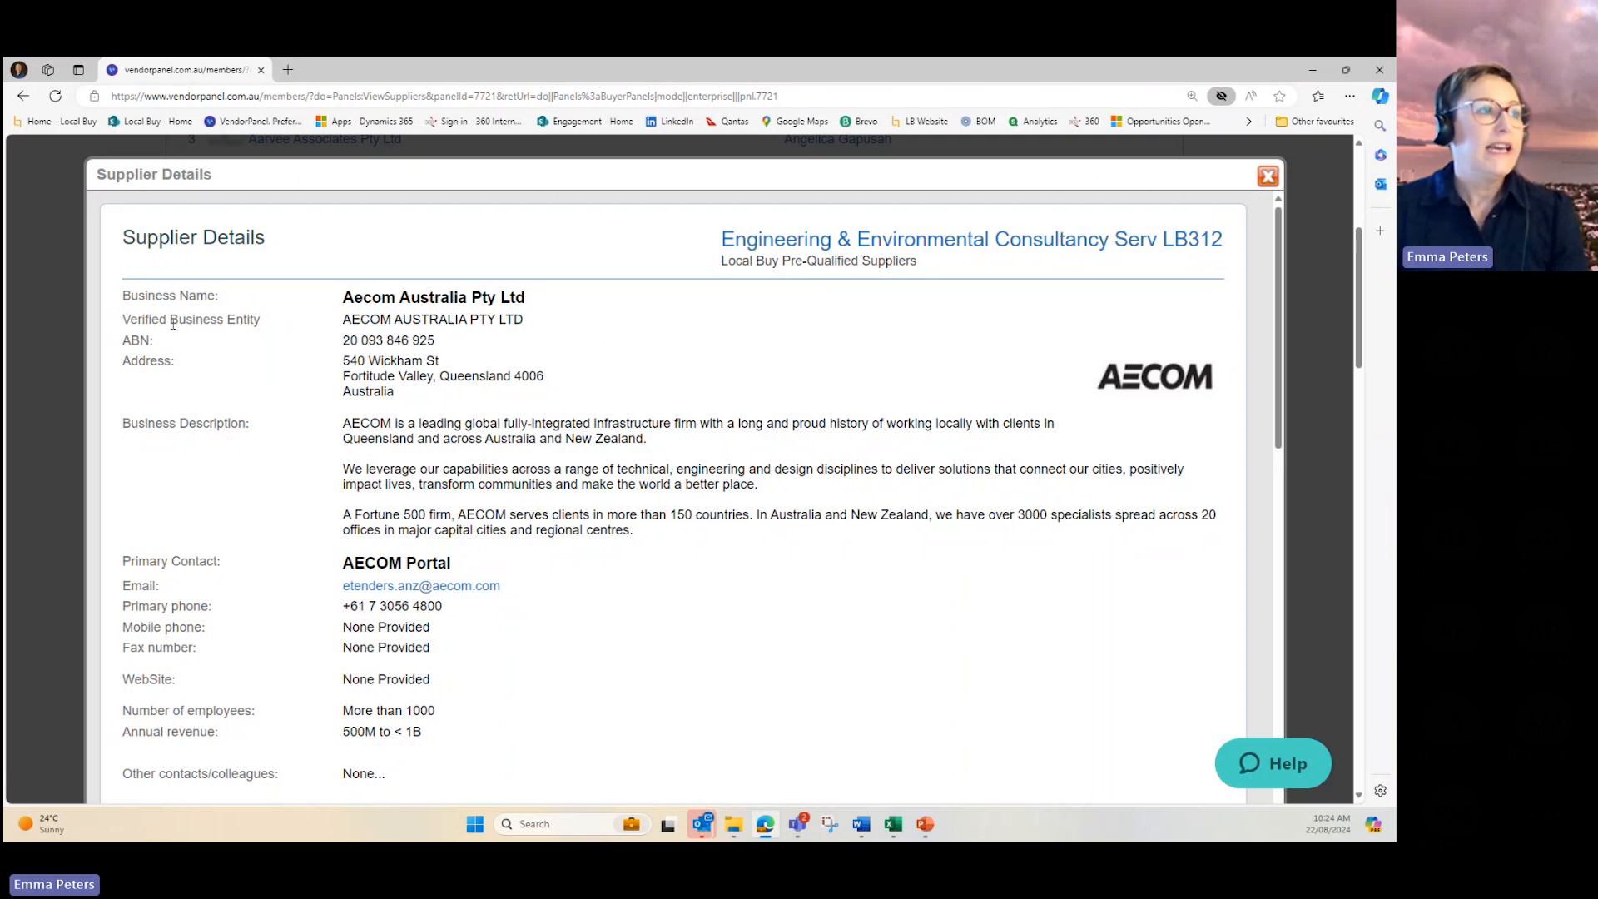
- Review Aecom Australia Pty Ltd's contact details, attachments, current insurance compliances, ISO 14001 certification and Modern Slavery Statement
{"action": "scroll", "coordinate": [548, 379], "scroll_direction": "down", "scroll_amount": 4}
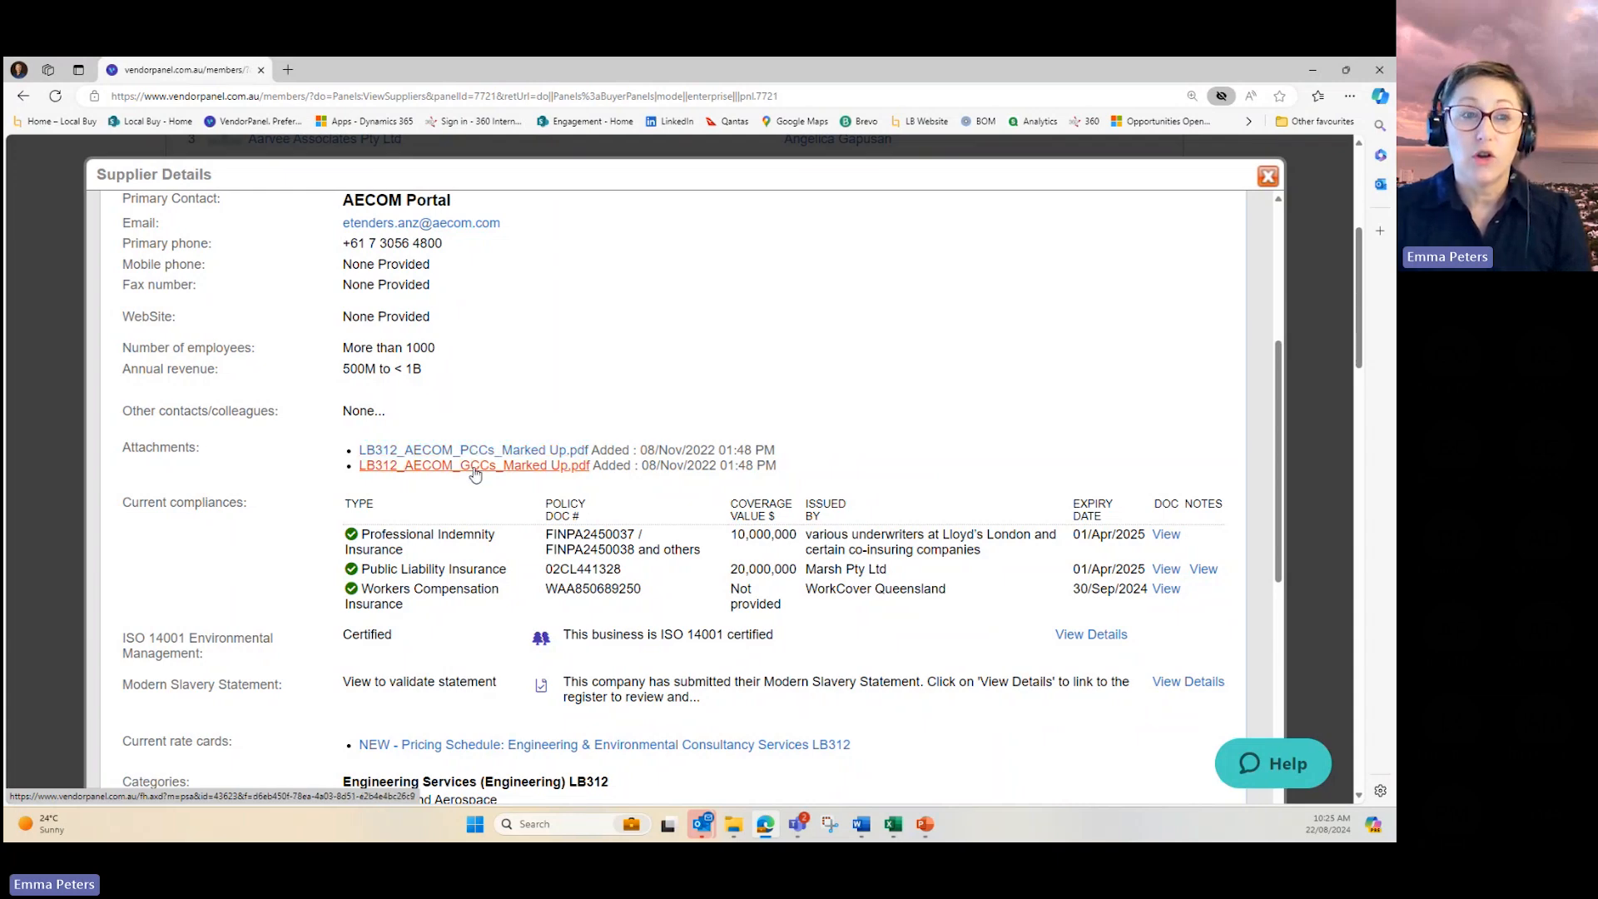
{"action": "scroll", "coordinate": [475, 474], "scroll_direction": "down", "scroll_amount": 1}
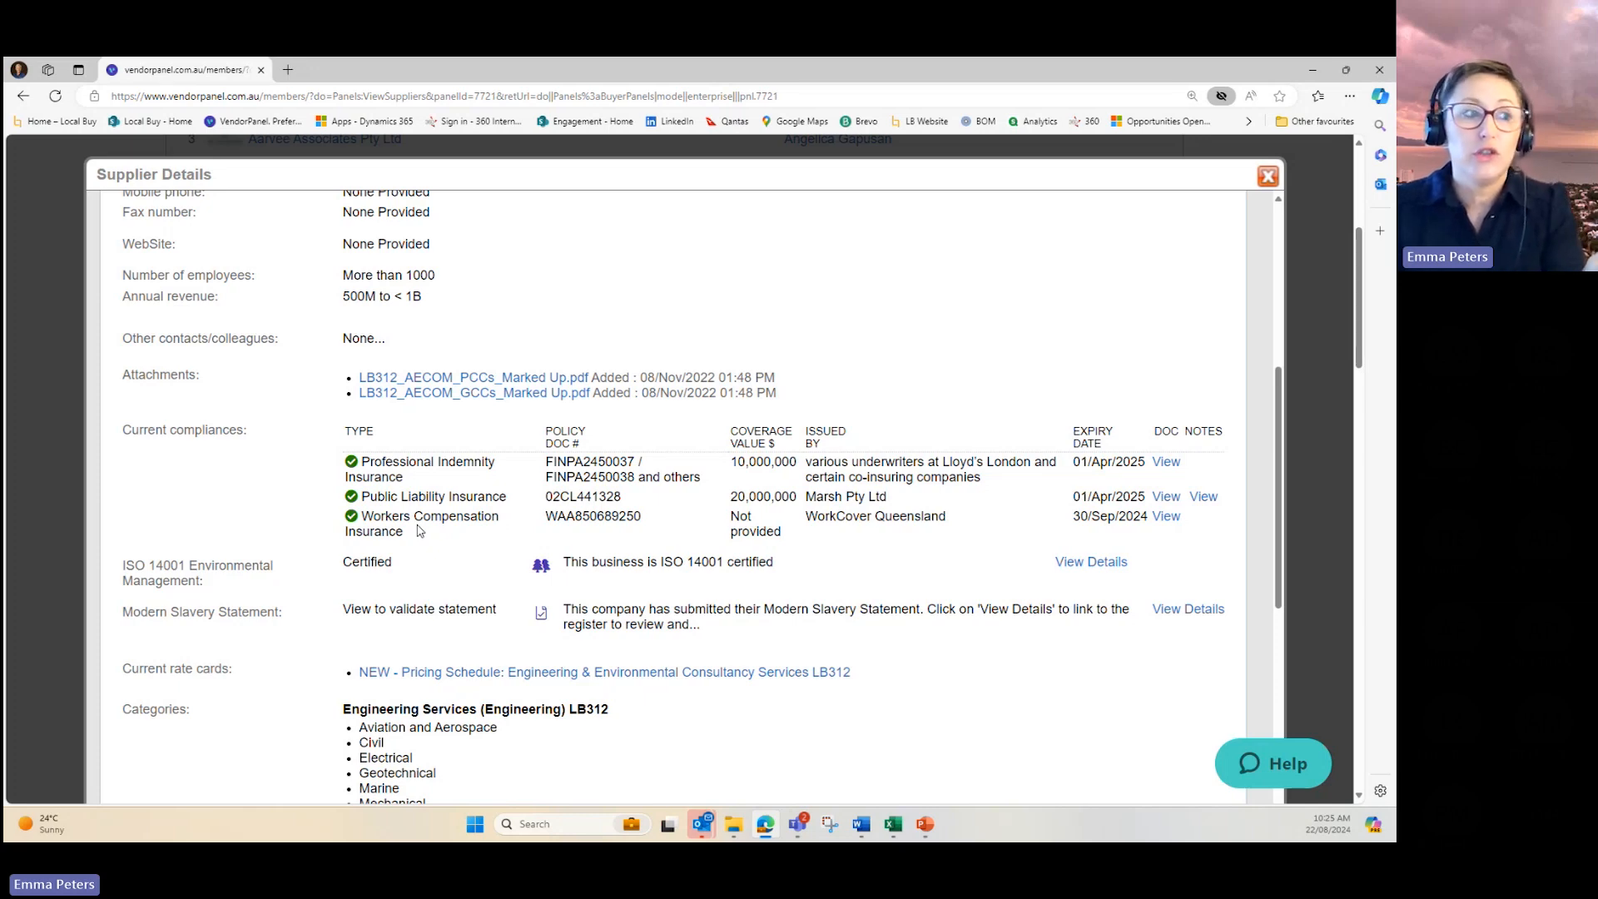
{"action": "scroll", "coordinate": [490, 450], "scroll_direction": "down", "scroll_amount": 1}
{"action": "scroll", "coordinate": [489, 449], "scroll_direction": "down", "scroll_amount": 2}
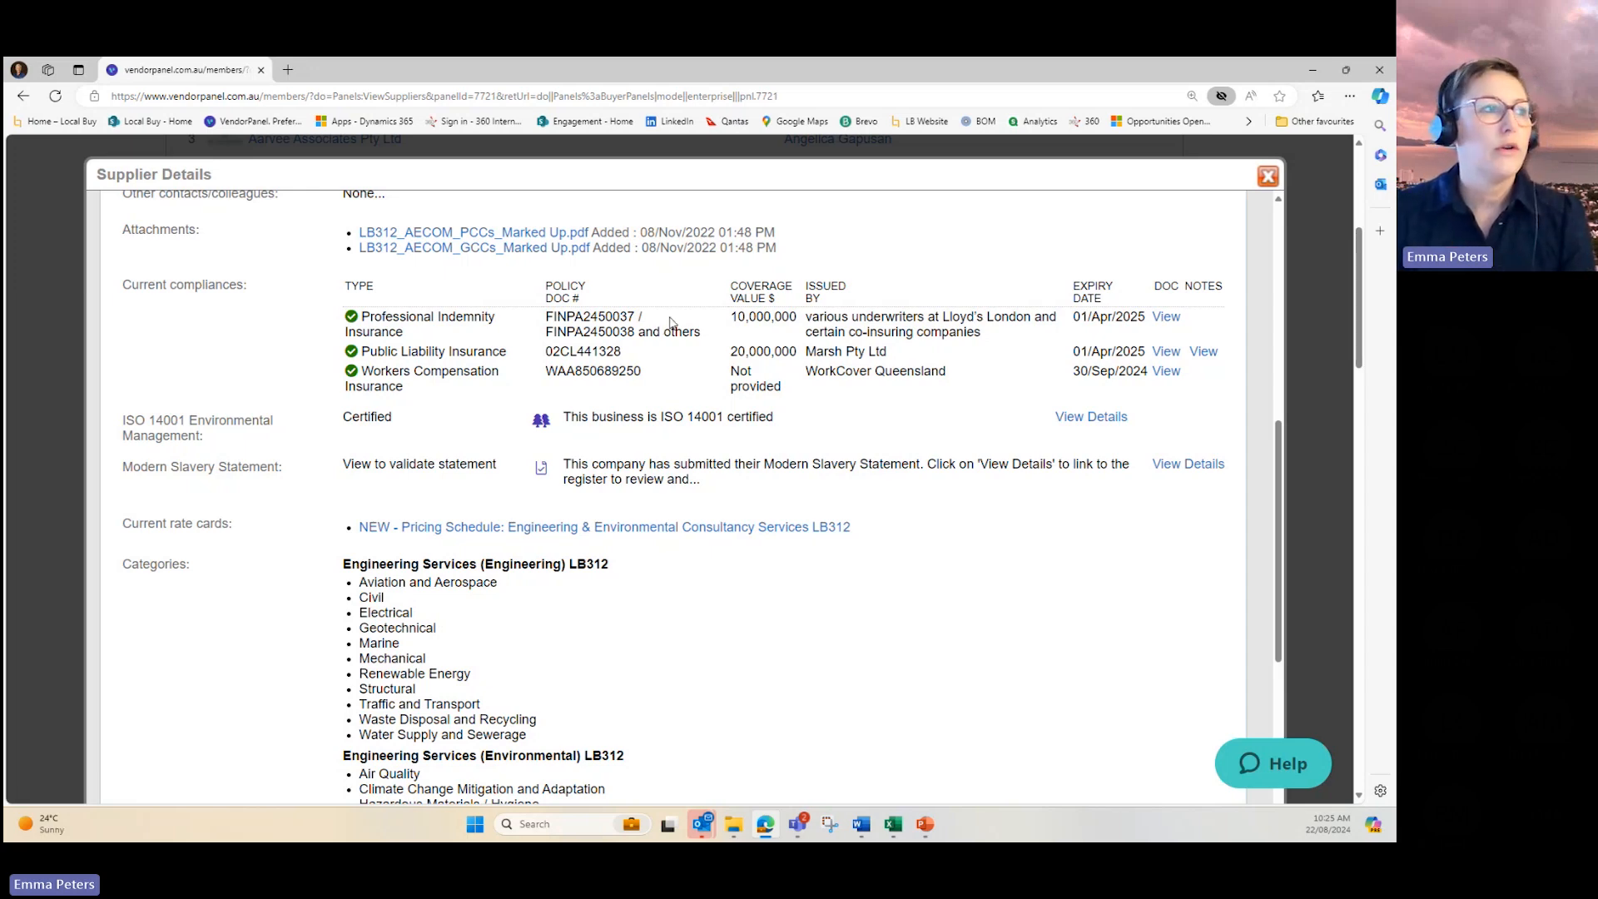
- Preview the supplier's Pricing Schedule rate card for Engineering & Environmental Consultancy Services LB312 and close it
{"action": "scroll", "coordinate": [666, 322], "scroll_direction": "down", "scroll_amount": 3}
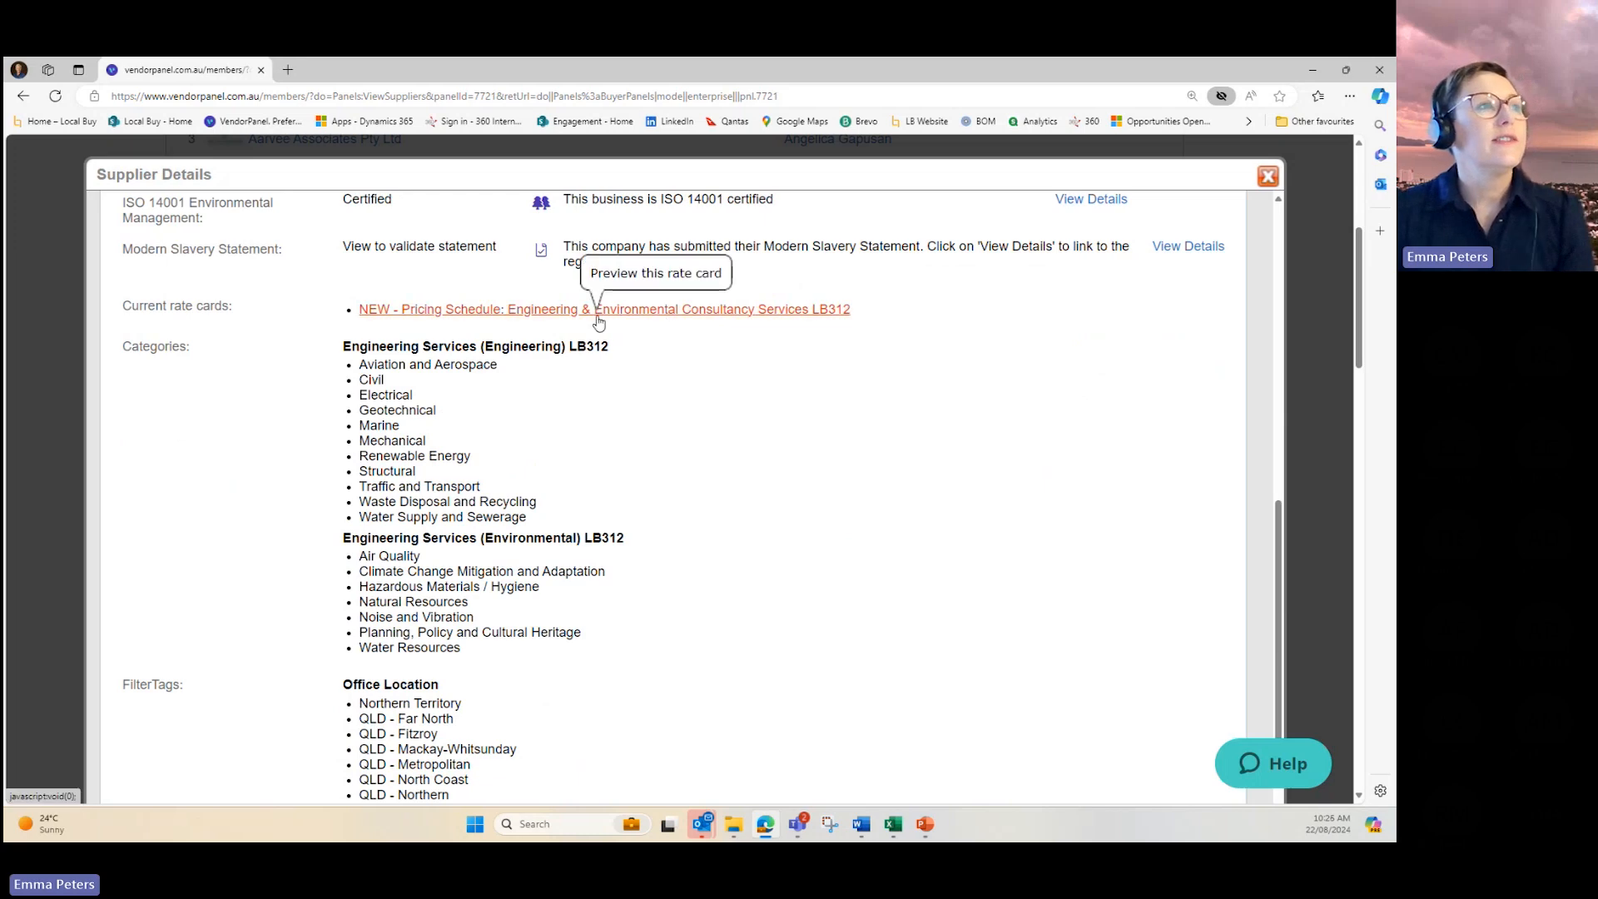
{"action": "left_click", "coordinate": [600, 317]}
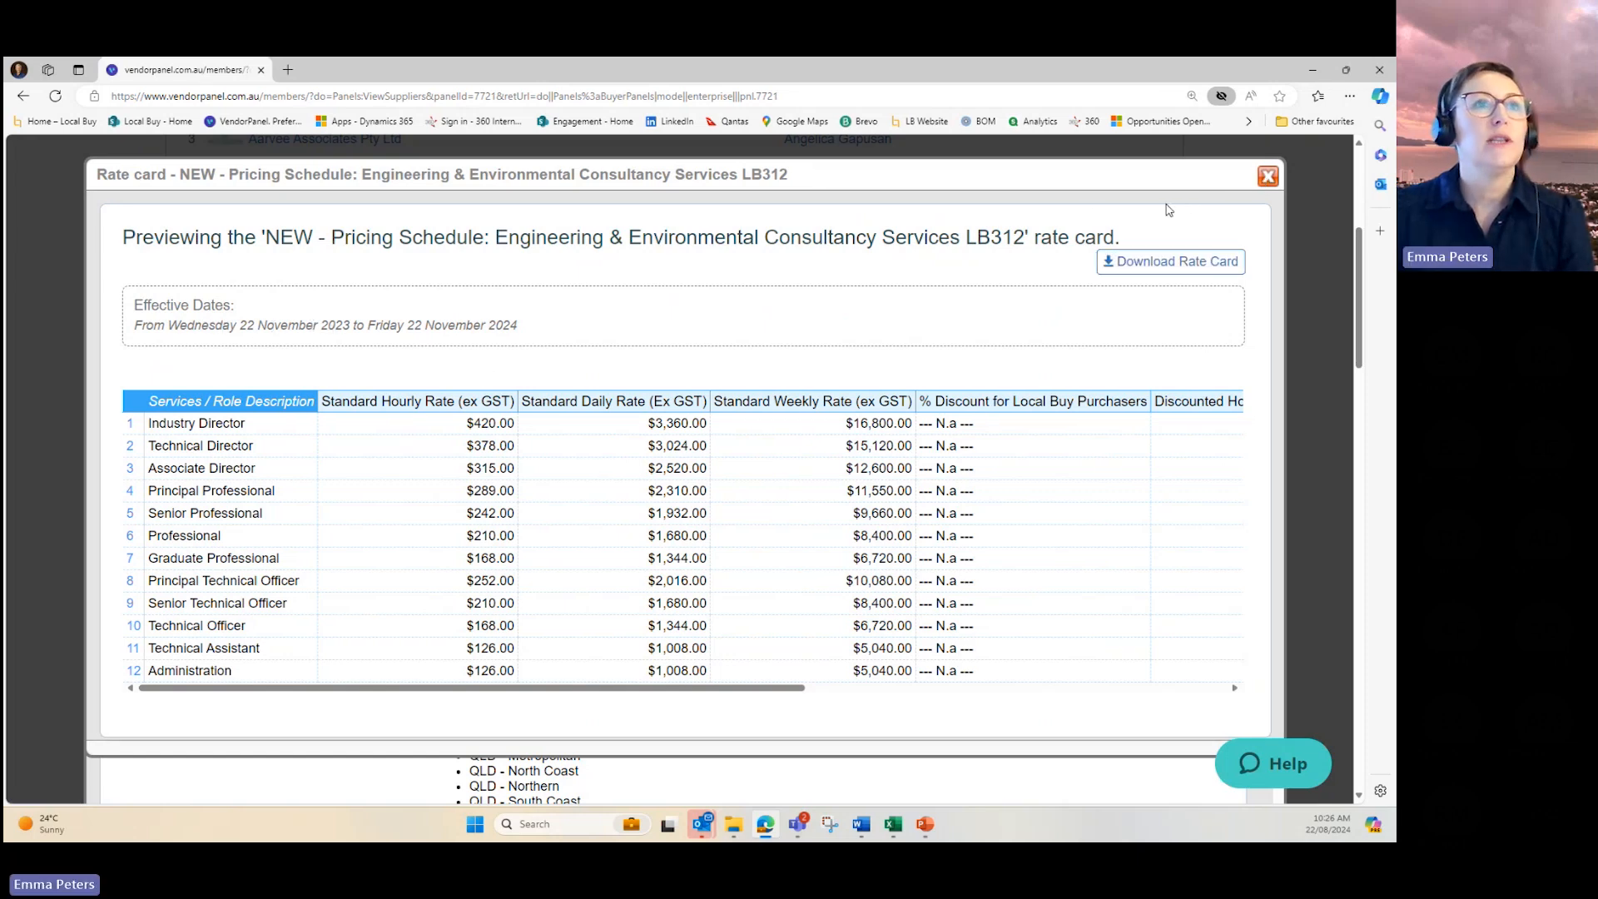
{"action": "left_click", "coordinate": [1268, 177]}
- Review Aecom's service categories and its office and service location filter tags, and close the supplier details
{"action": "scroll", "coordinate": [617, 417], "scroll_direction": "down", "scroll_amount": 3}
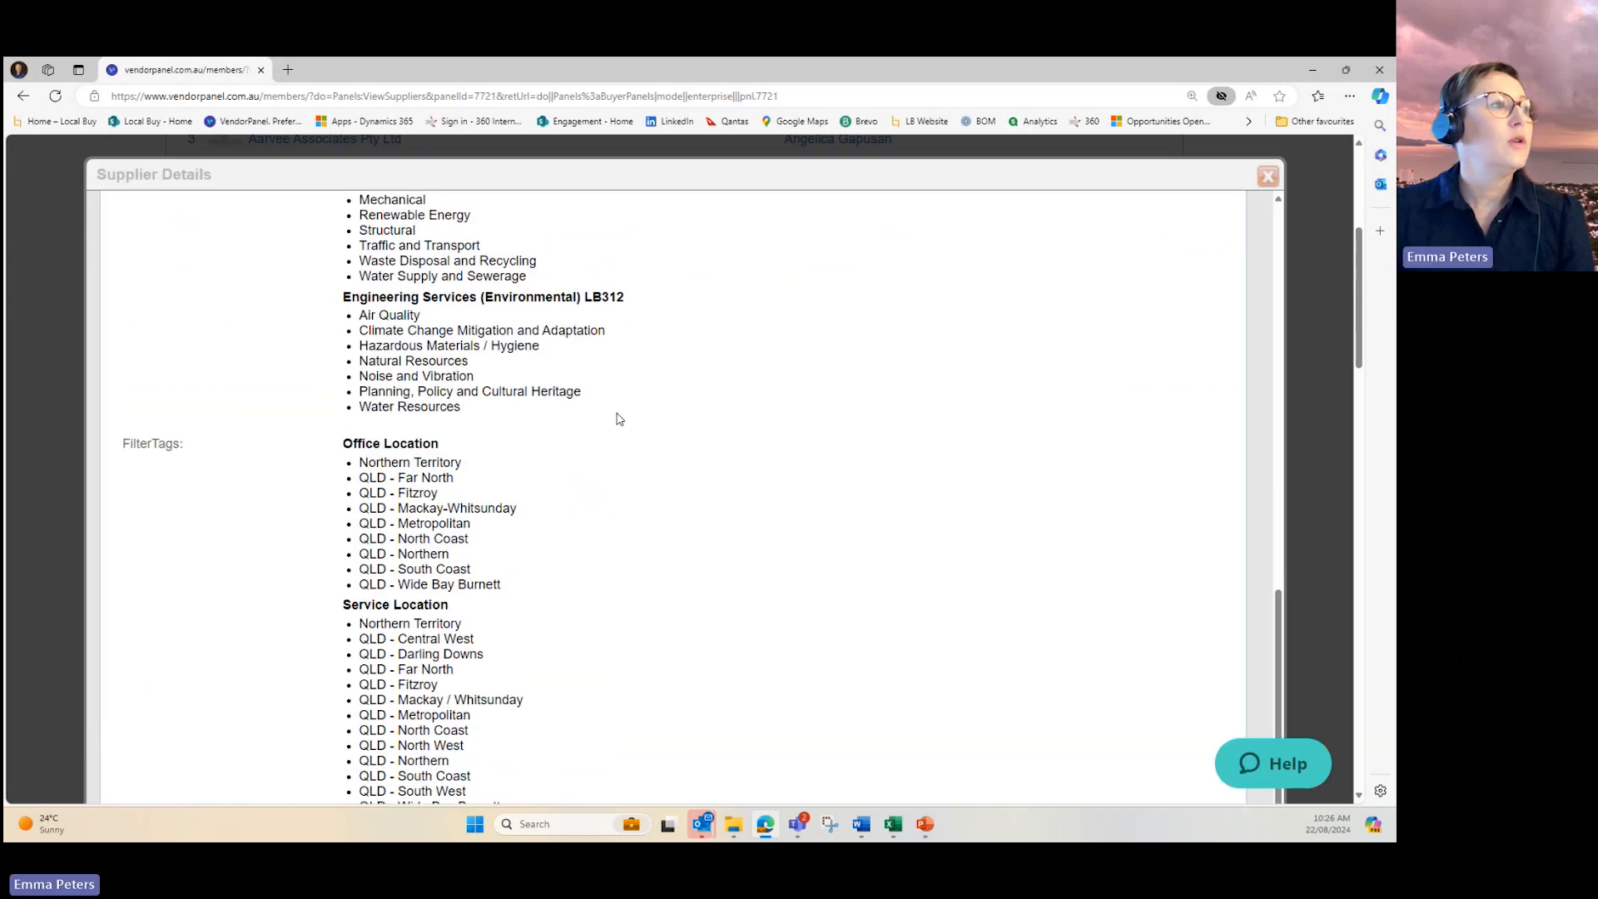
{"action": "scroll", "coordinate": [617, 417], "scroll_direction": "up", "scroll_amount": 3}
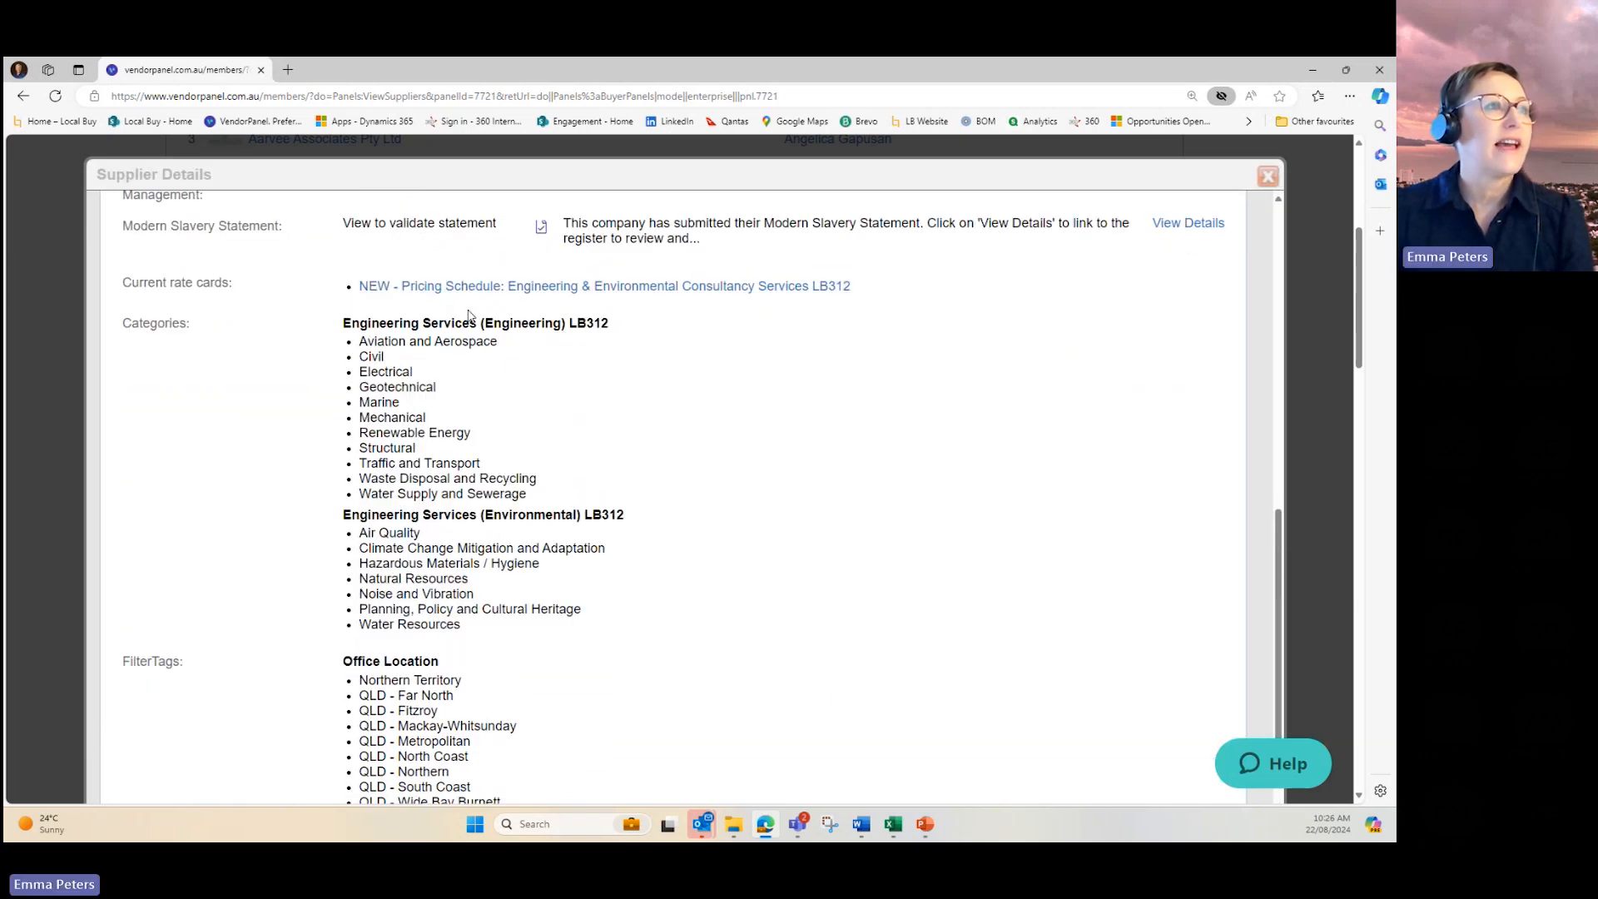
{"action": "scroll", "coordinate": [709, 381], "scroll_direction": "down", "scroll_amount": 1}
{"action": "scroll", "coordinate": [709, 381], "scroll_direction": "down", "scroll_amount": 3}
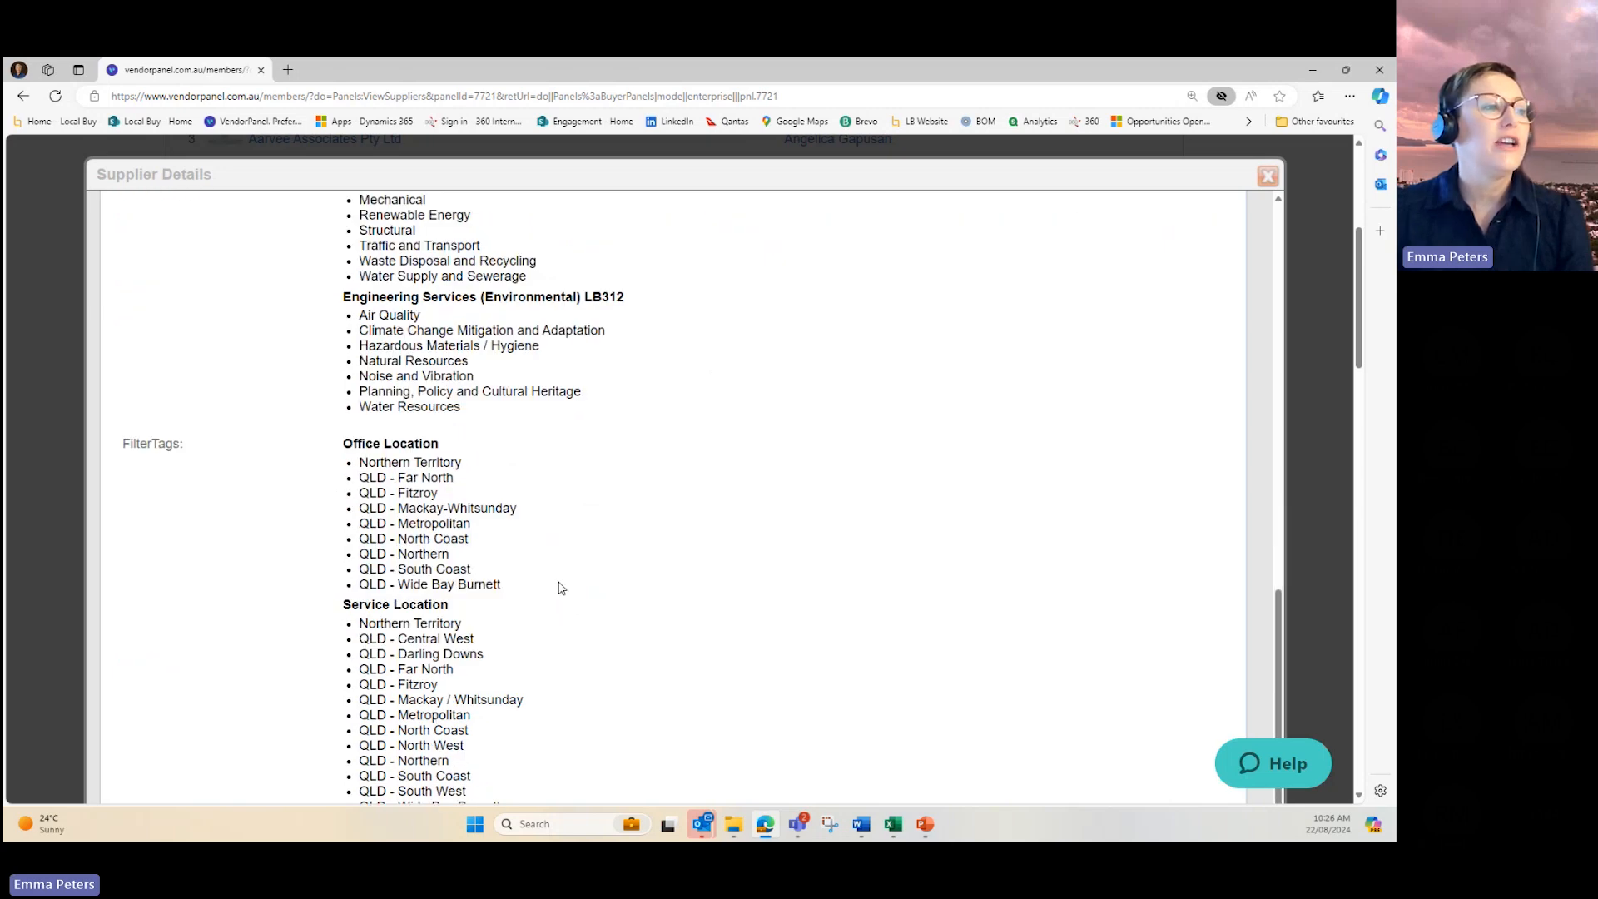
{"action": "scroll", "coordinate": [556, 585], "scroll_direction": "down", "scroll_amount": 3}
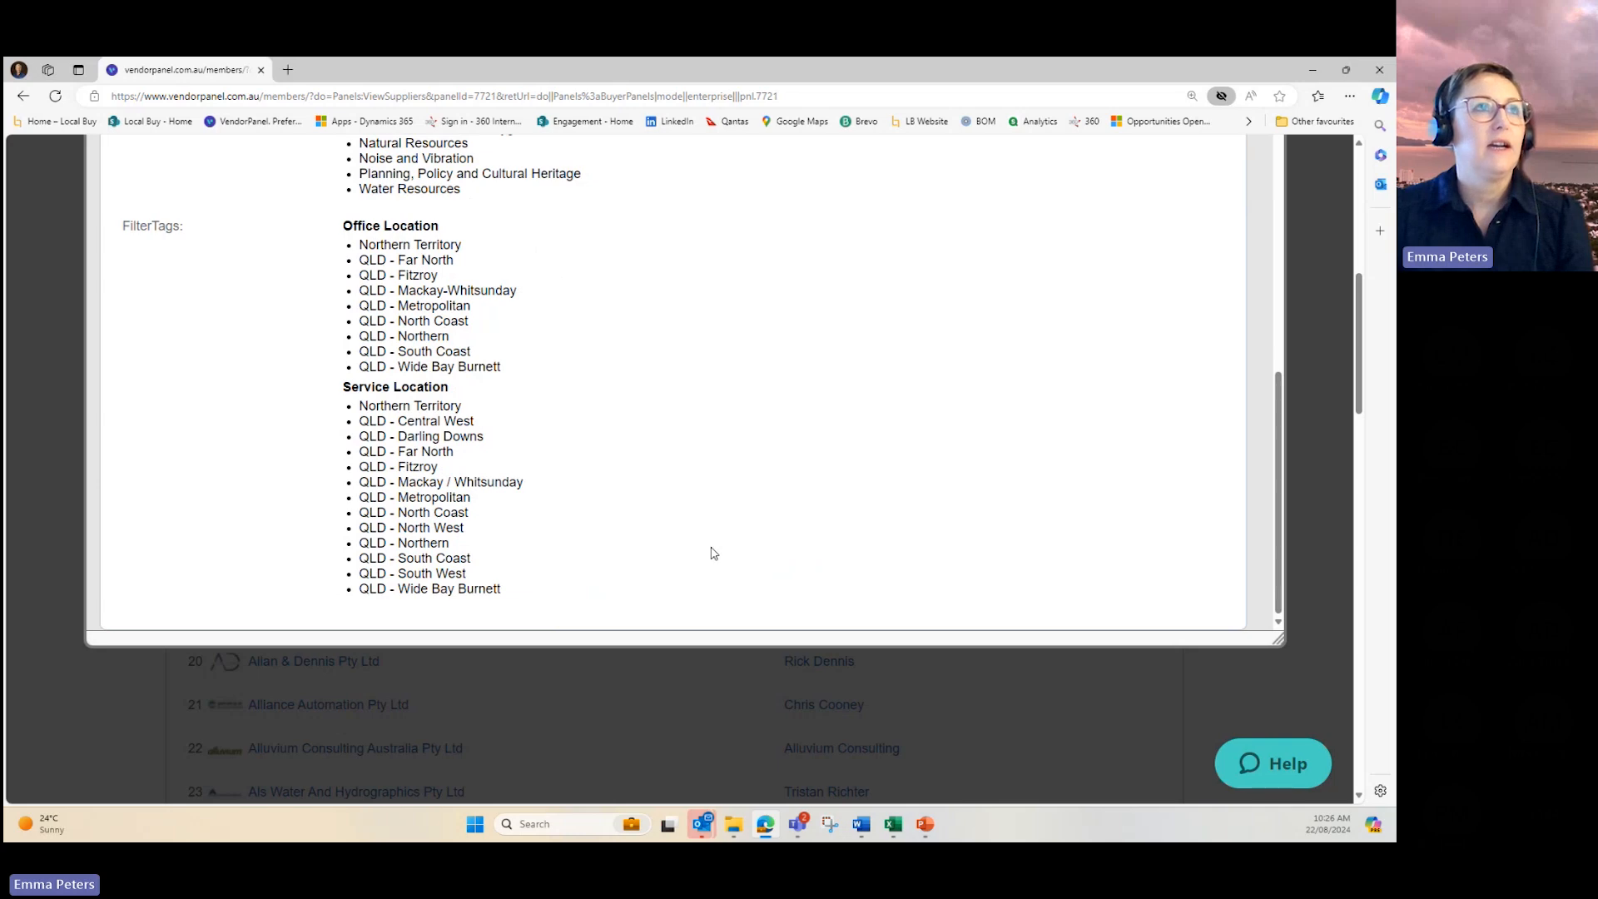
{"action": "scroll", "coordinate": [713, 553], "scroll_direction": "up", "scroll_amount": 5}
{"action": "scroll", "coordinate": [713, 553], "scroll_direction": "up", "scroll_amount": 5}
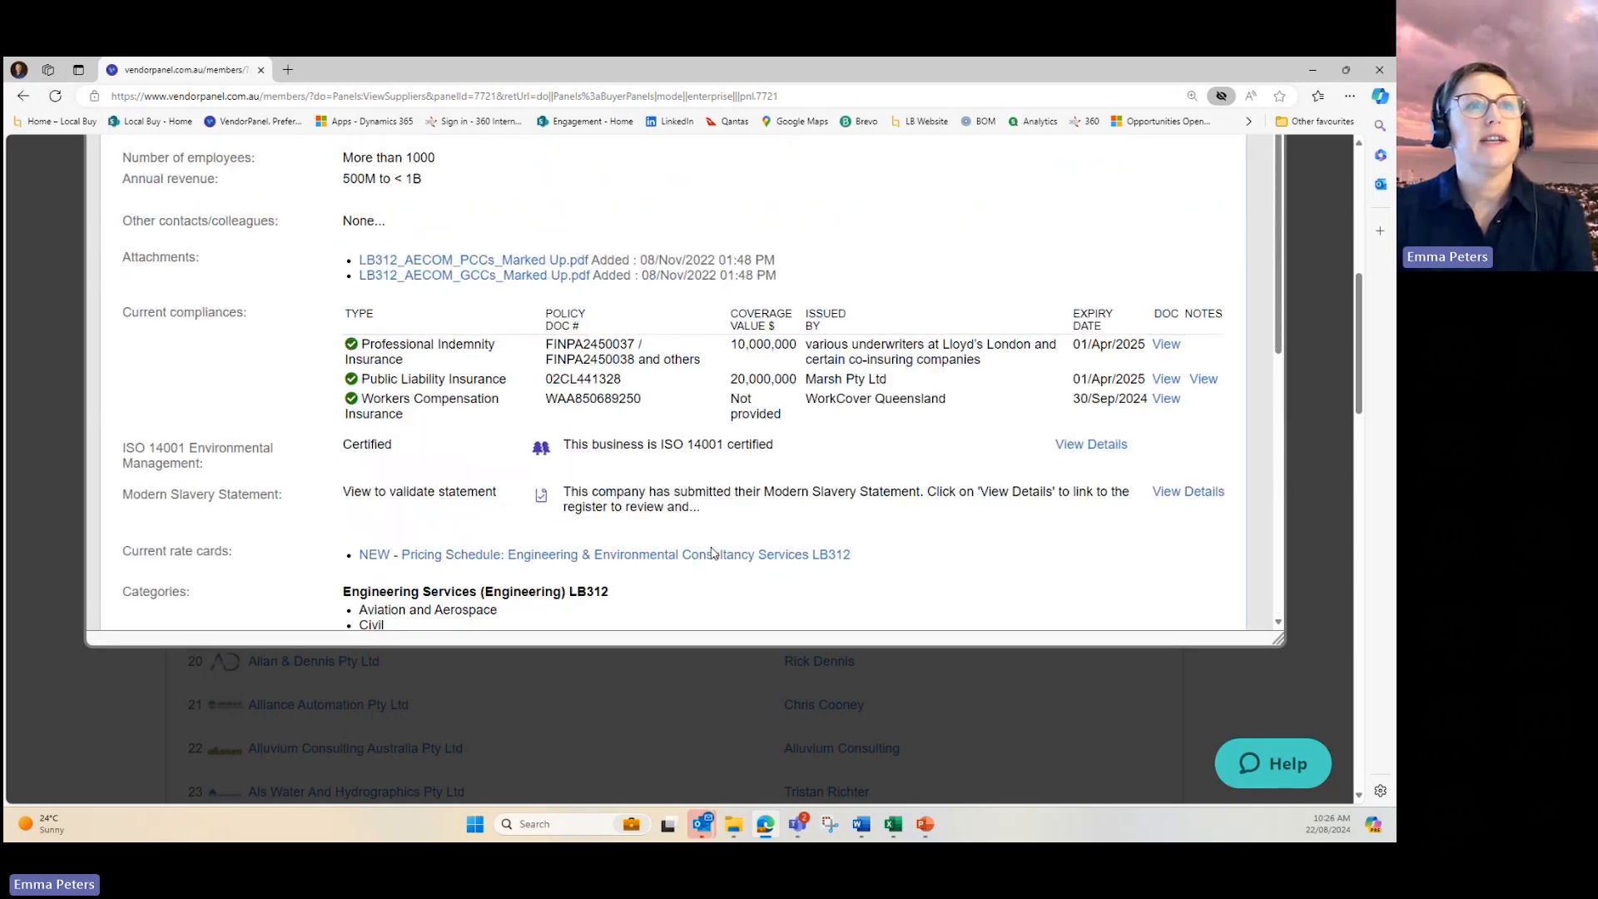
{"action": "scroll", "coordinate": [713, 553], "scroll_direction": "up", "scroll_amount": 8}
{"action": "left_click", "coordinate": [1269, 248]}
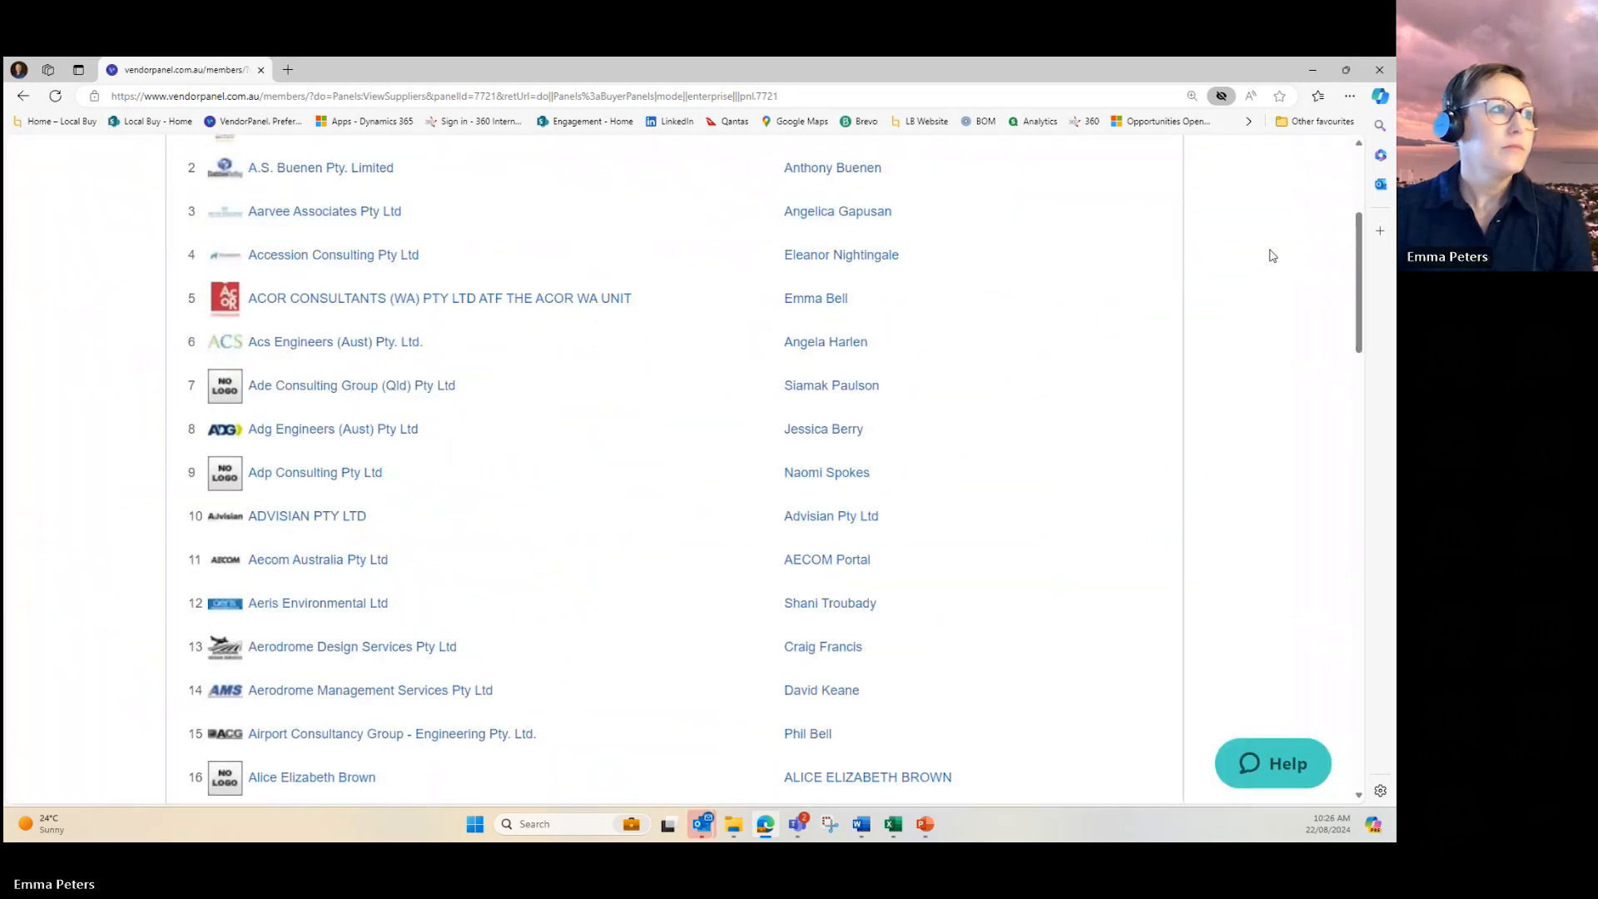
- Return to the Local Buy supplier lists and download LB312_Supplier Matrix.xlsx from the documents attached to Engineering & Environmental Consultancy Serv LB312
{"action": "left_click", "coordinate": [25, 97]}
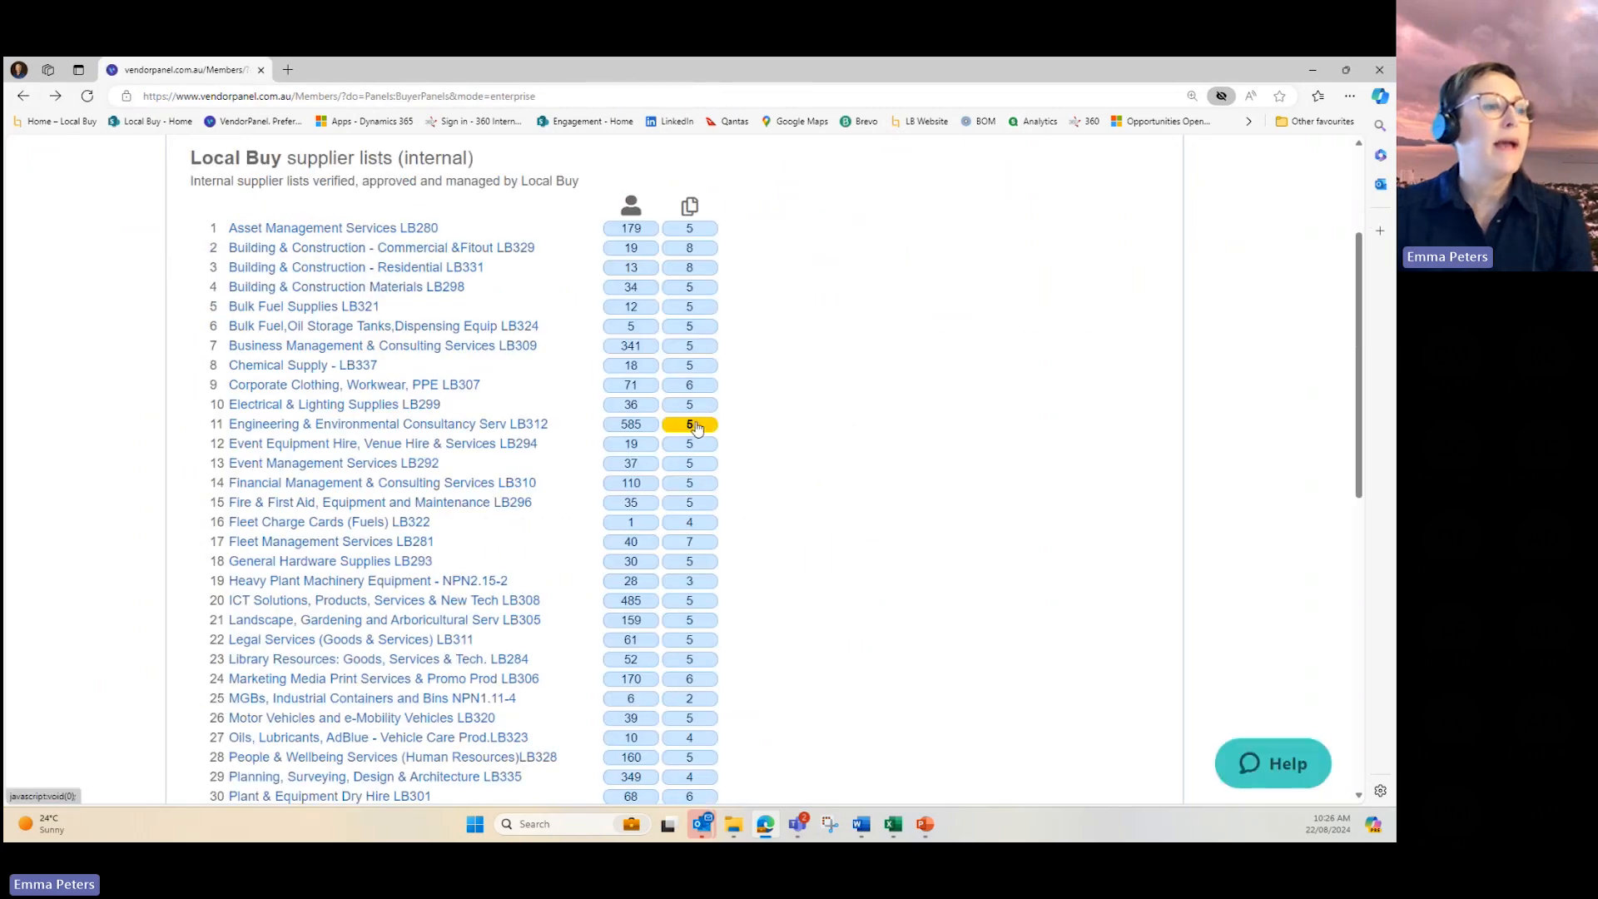
{"action": "left_click", "coordinate": [690, 424]}
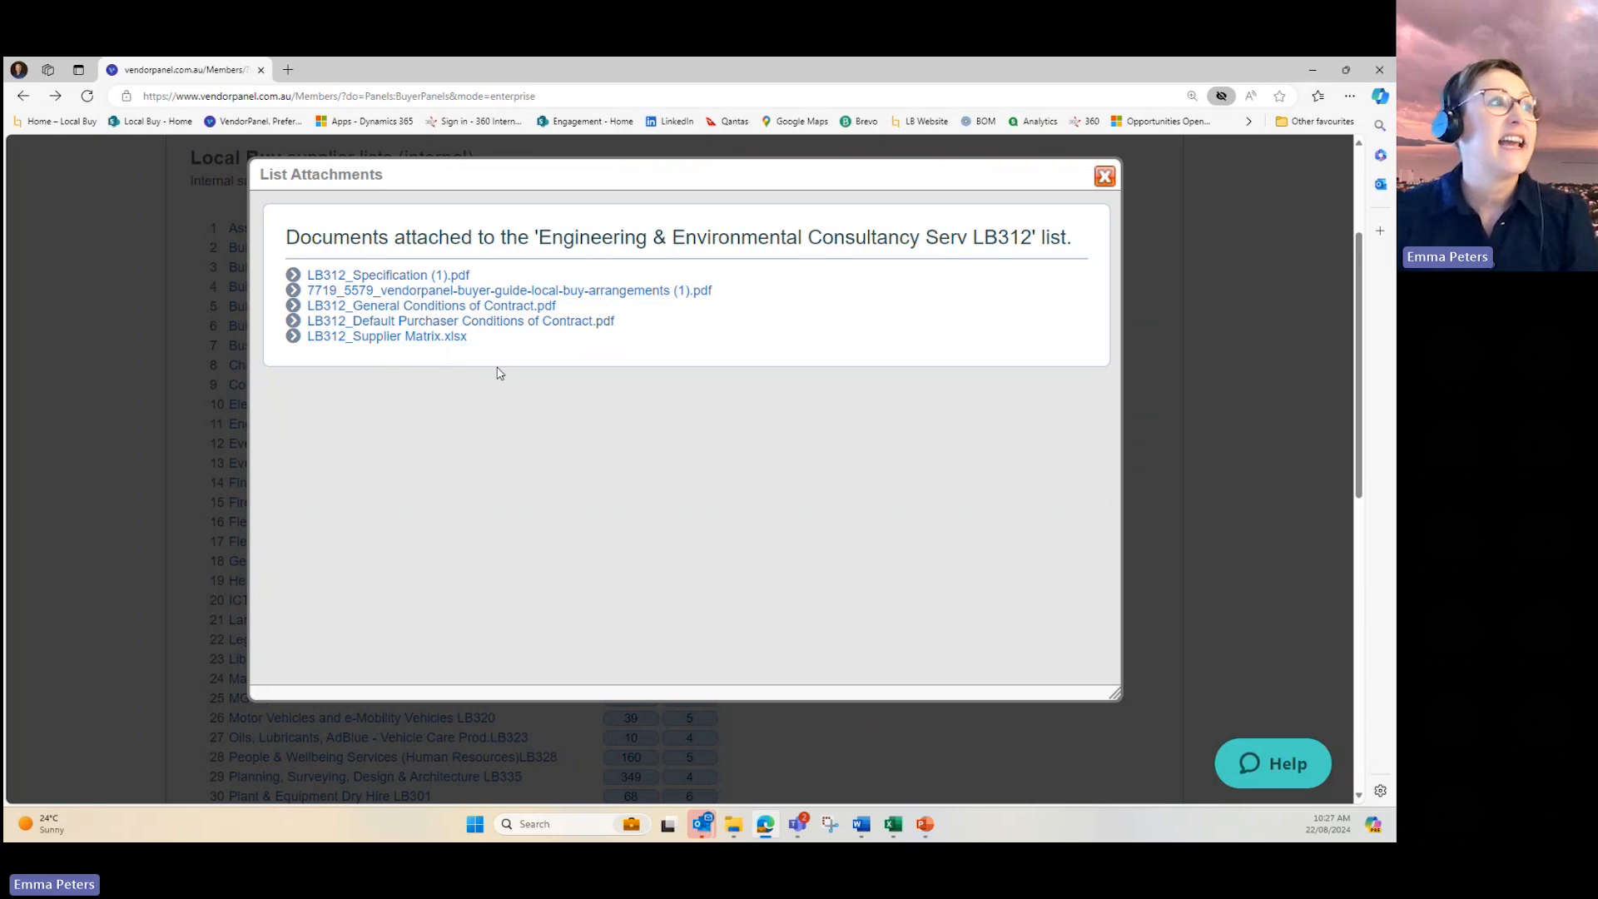
{"action": "left_click", "coordinate": [392, 340]}
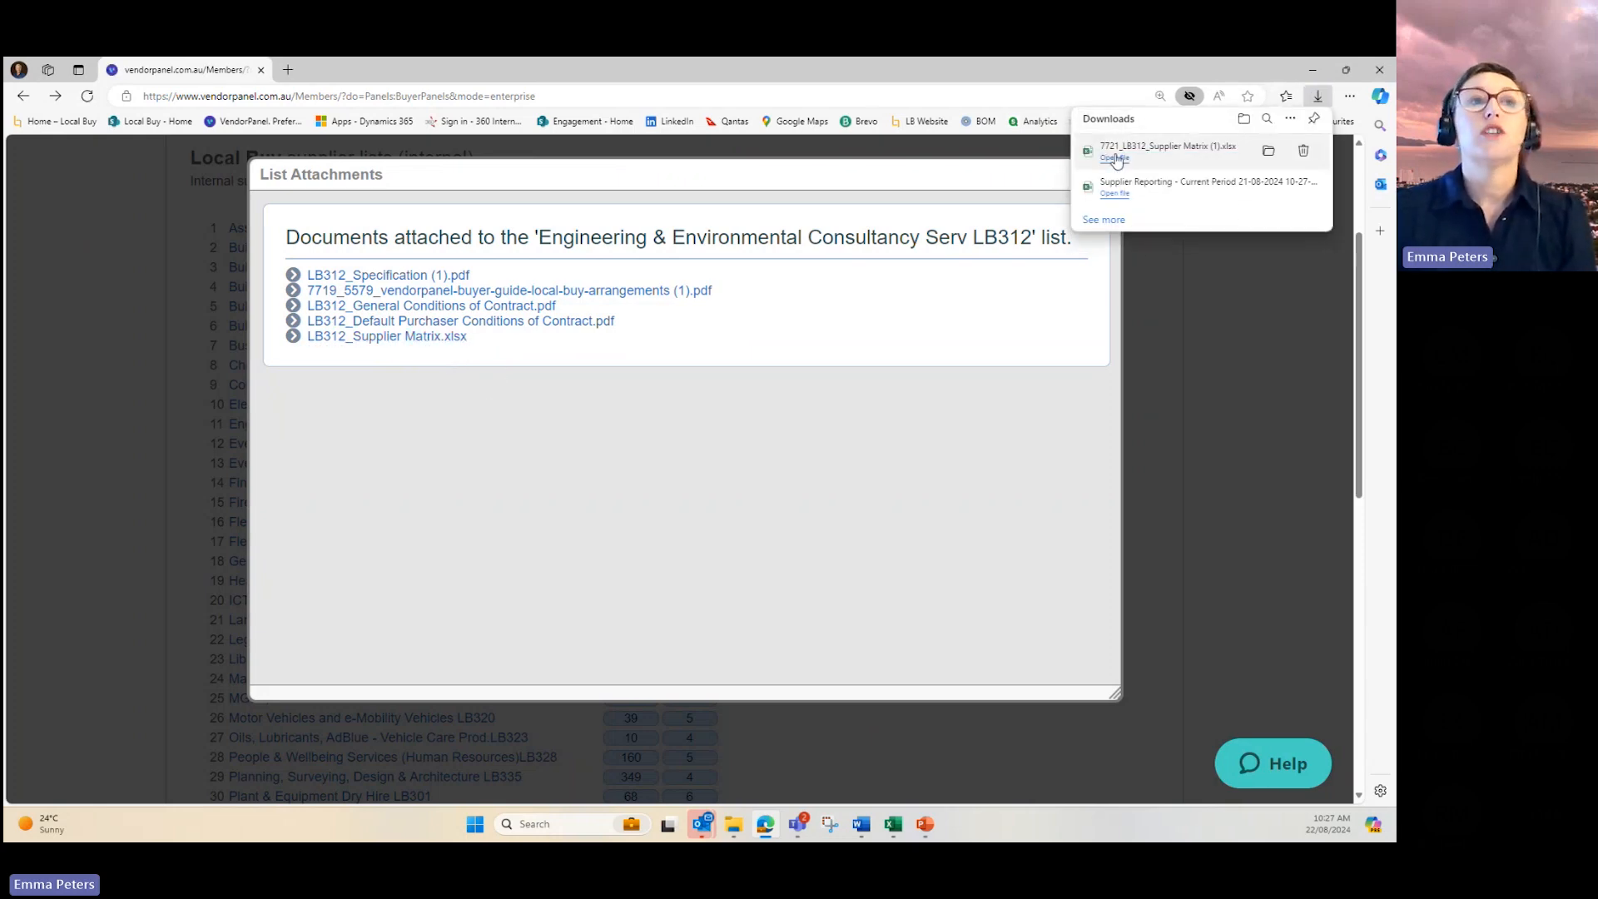
- Open the downloaded LB312 supplier matrix in Excel, bring its window to the front and maximize it
{"action": "left_click", "coordinate": [1116, 159]}
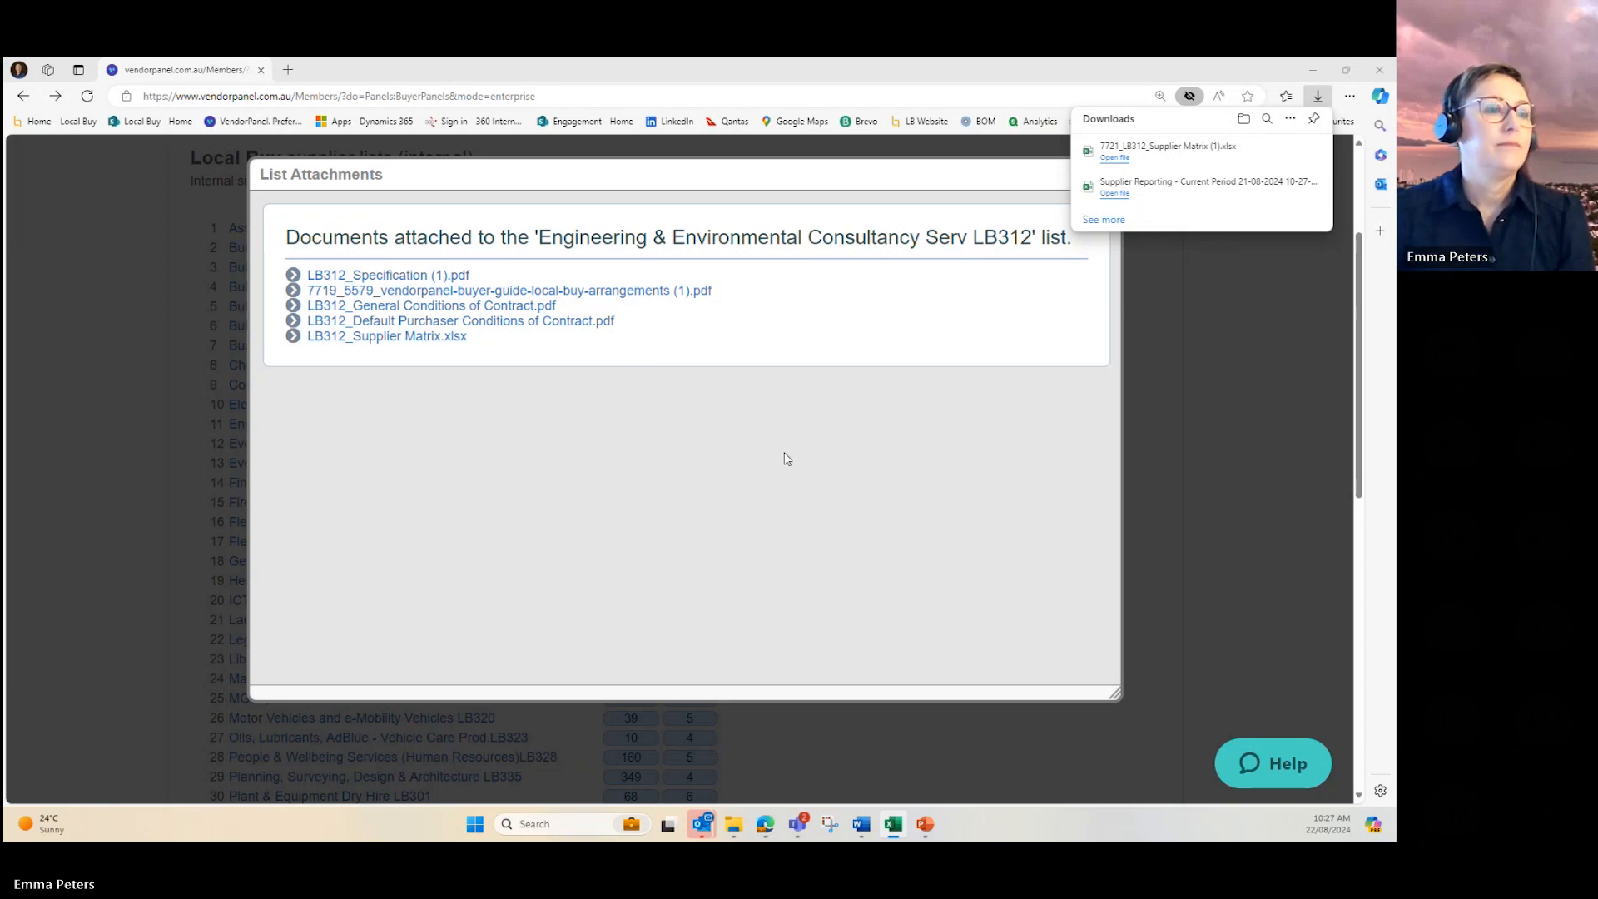
{"action": "left_click", "coordinate": [1016, 283]}
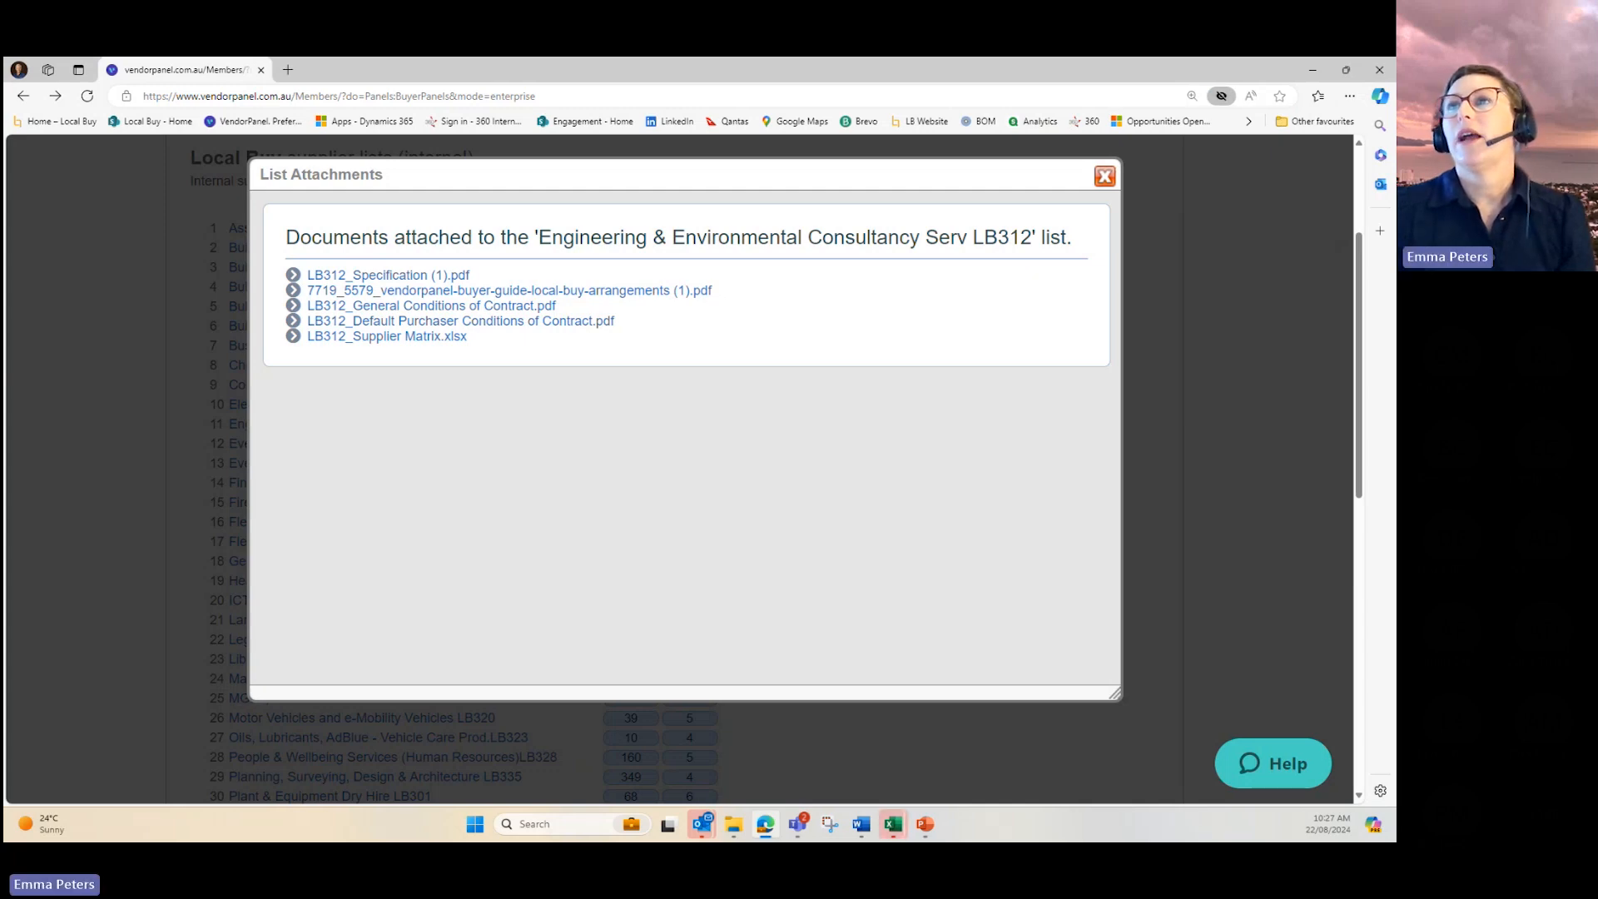
{"action": "left_click", "coordinate": [894, 824]}
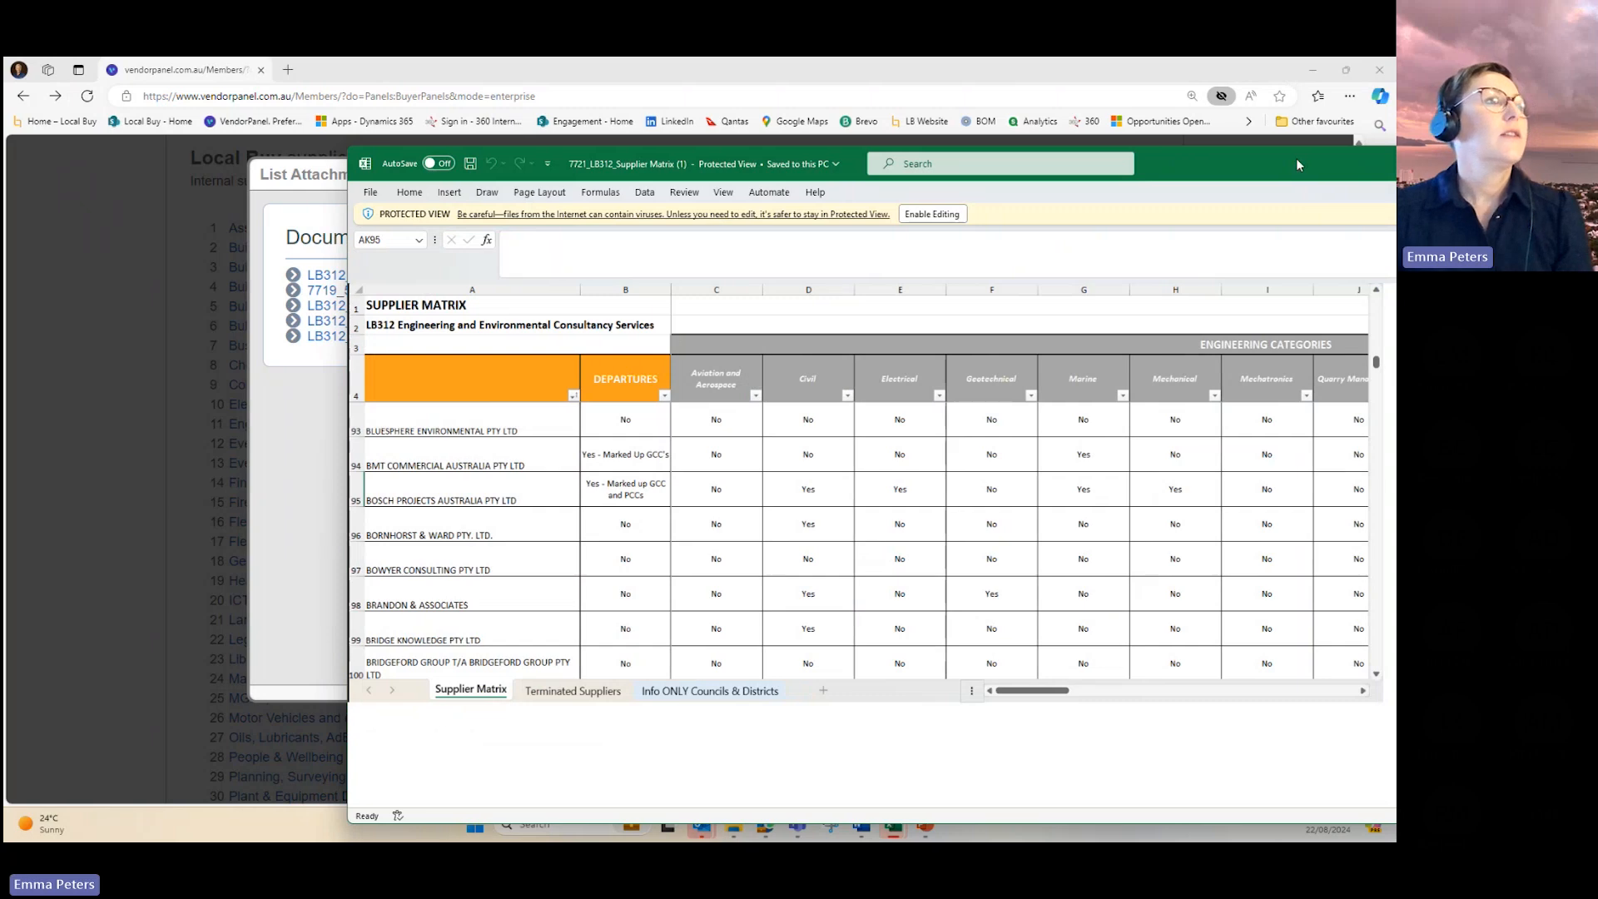
{"action": "double_click", "coordinate": [1296, 164]}
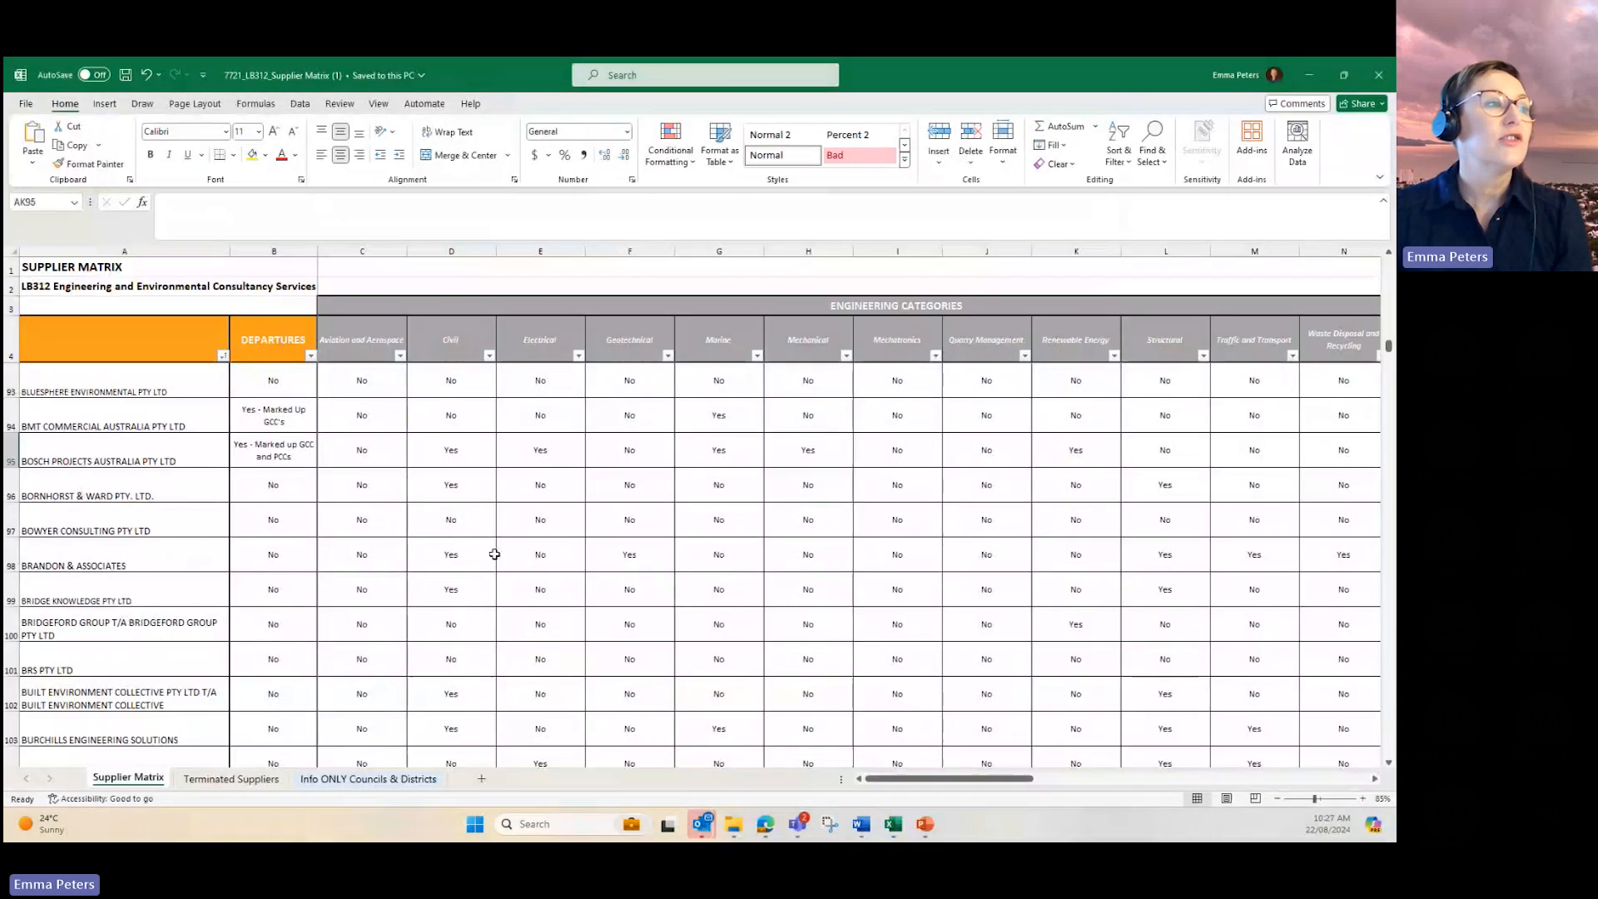
- Examine the suppliers' departures and the engineering and environmental category columns in the supplier matrix
{"action": "left_click", "coordinate": [454, 553]}
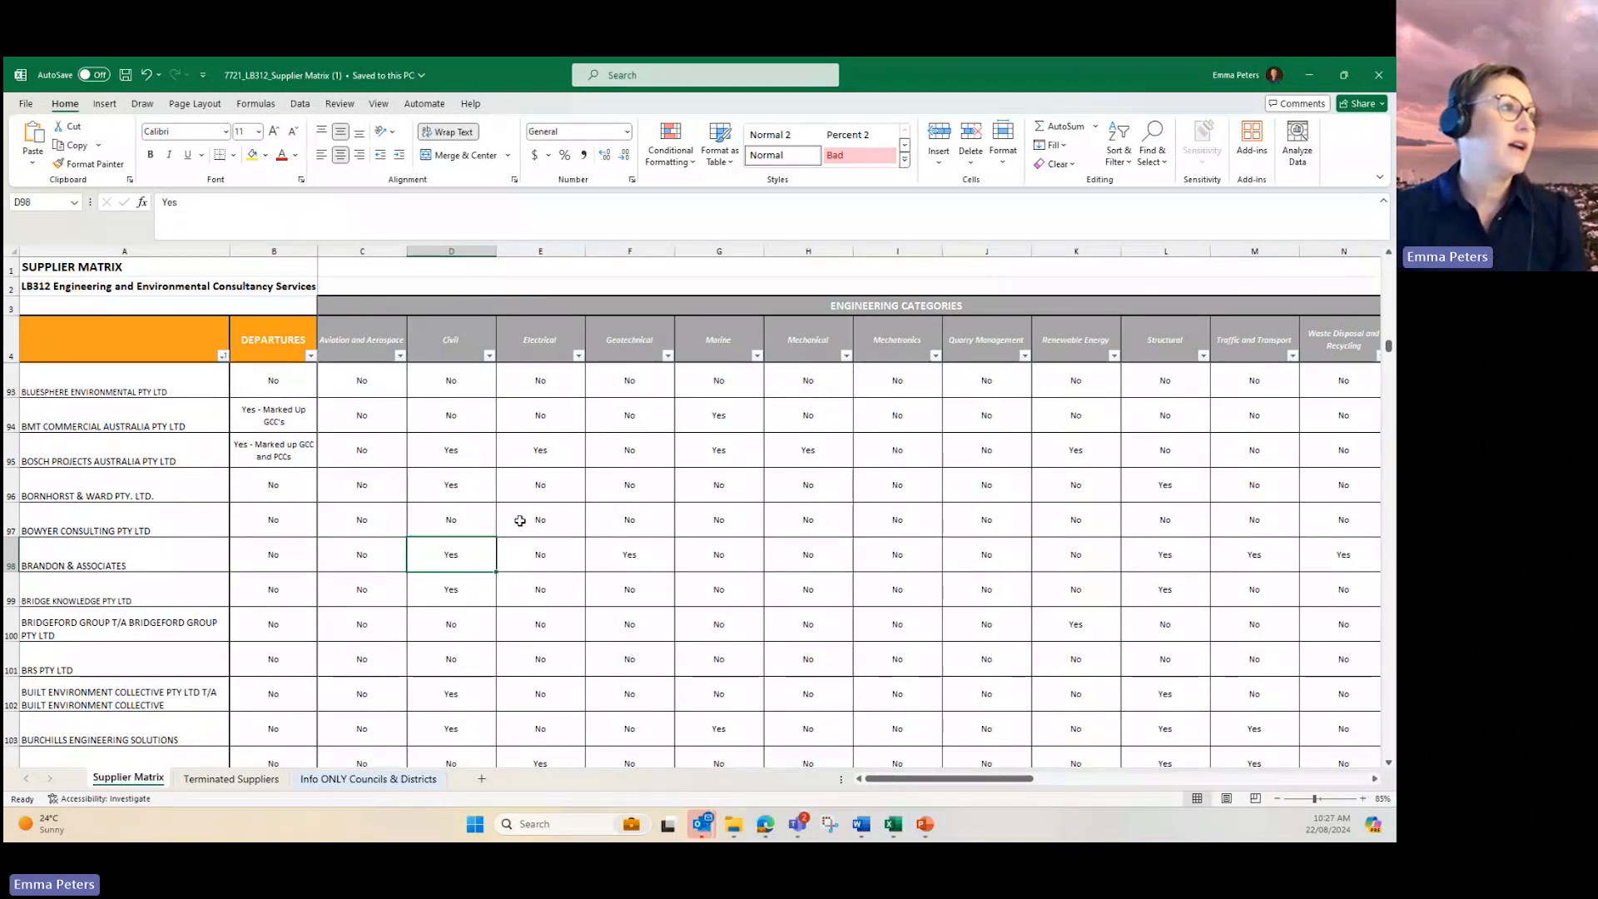
{"action": "scroll", "coordinate": [524, 520], "scroll_direction": "up", "scroll_amount": 2}
{"action": "left_click", "coordinate": [275, 533]}
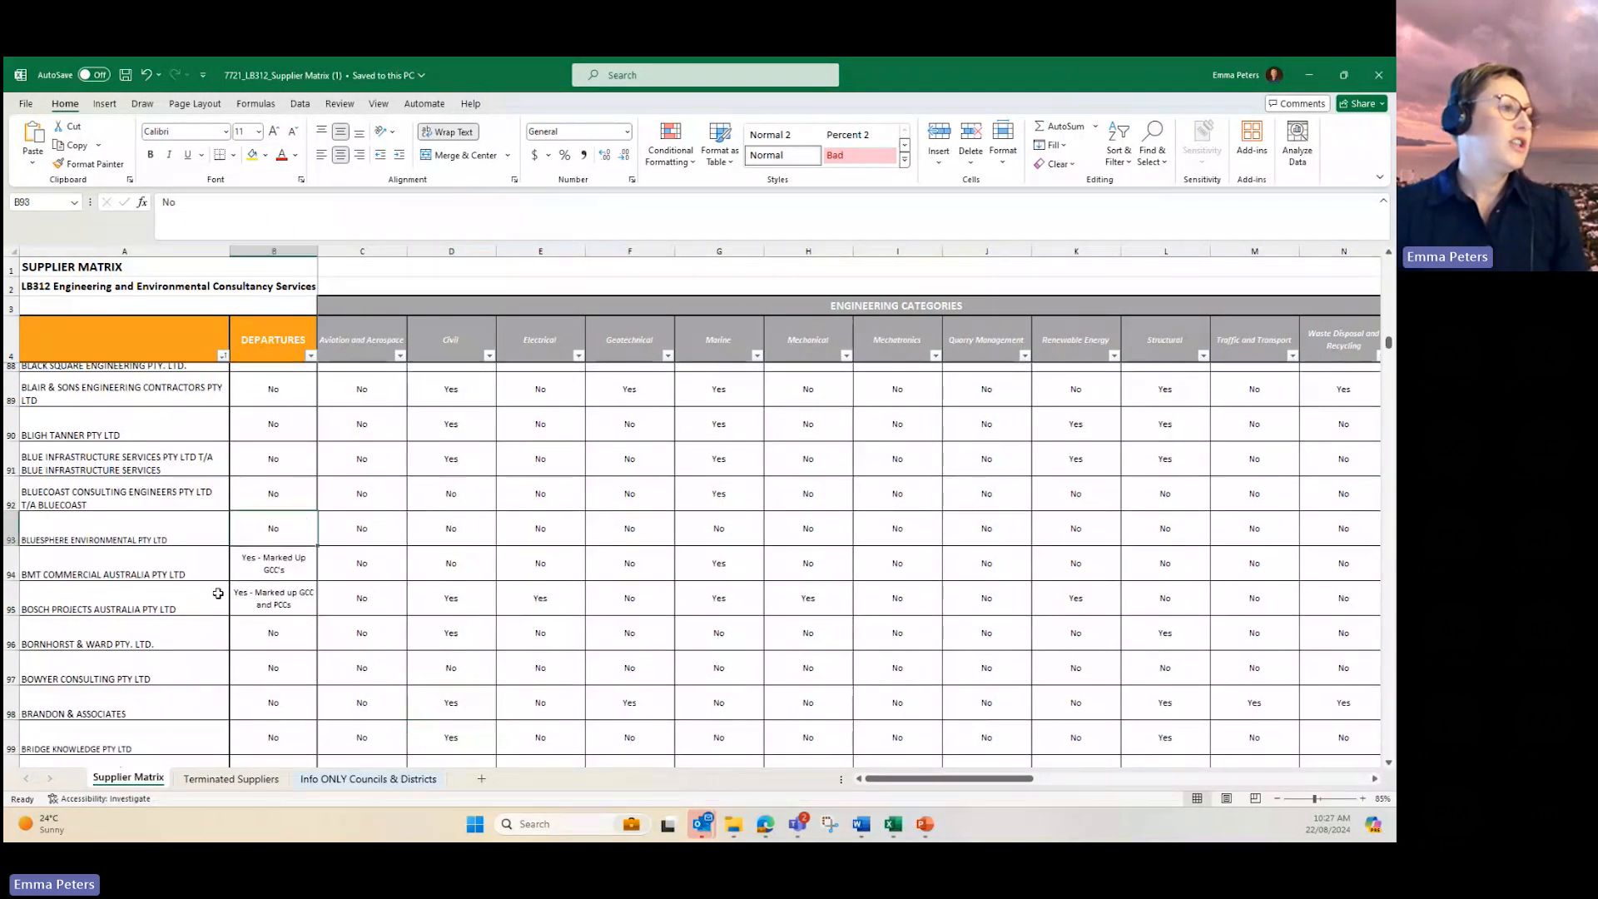
{"action": "scroll", "coordinate": [213, 597], "scroll_direction": "up", "scroll_amount": 3}
{"action": "scroll", "coordinate": [213, 597], "scroll_direction": "up", "scroll_amount": 4}
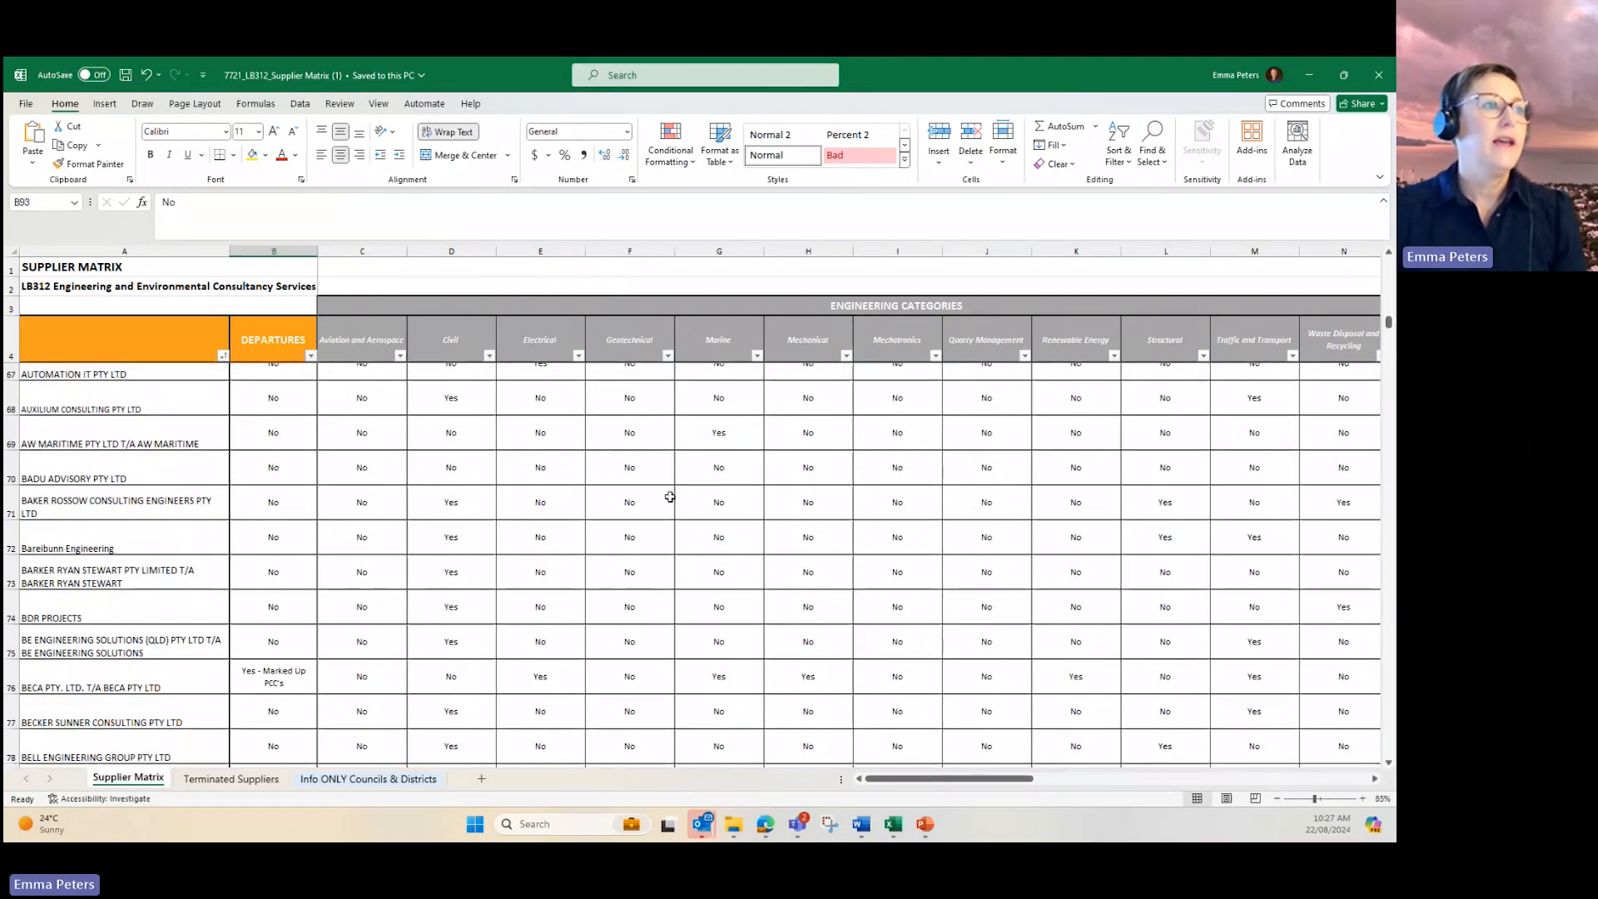
{"action": "left_click", "coordinate": [1346, 322]}
{"action": "key", "text": "Right"}
{"action": "key", "text": "Right"}
{"action": "key", "text": "Right"}
{"action": "key", "text": "Right"}
{"action": "key", "text": "Right"}
{"action": "key", "text": "Right"}
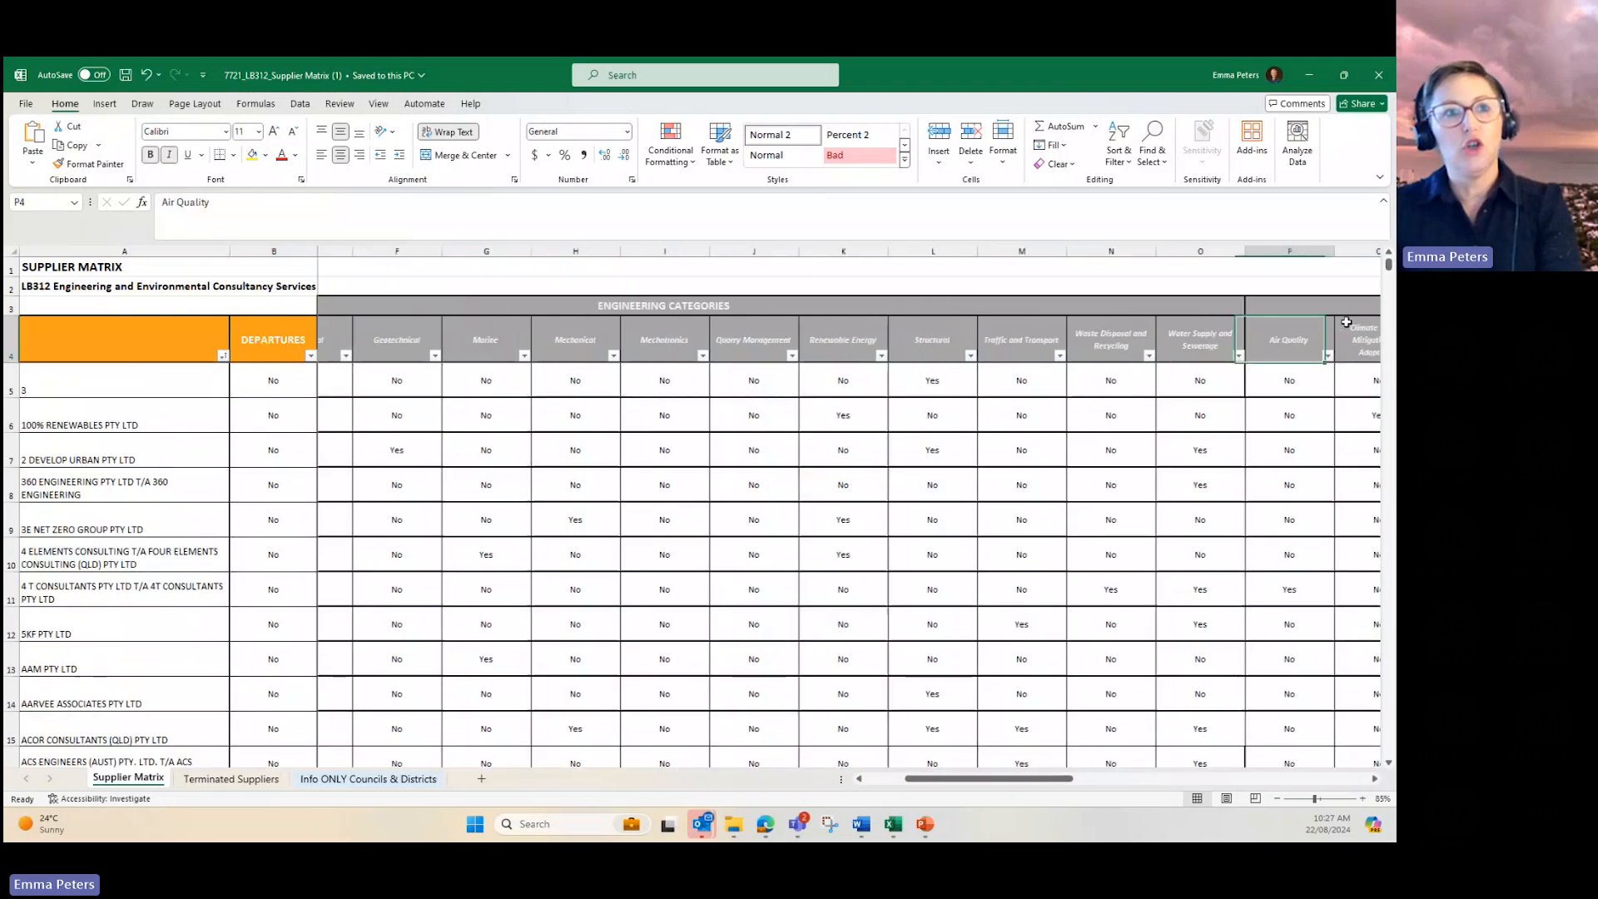
{"action": "key", "text": "Right"}
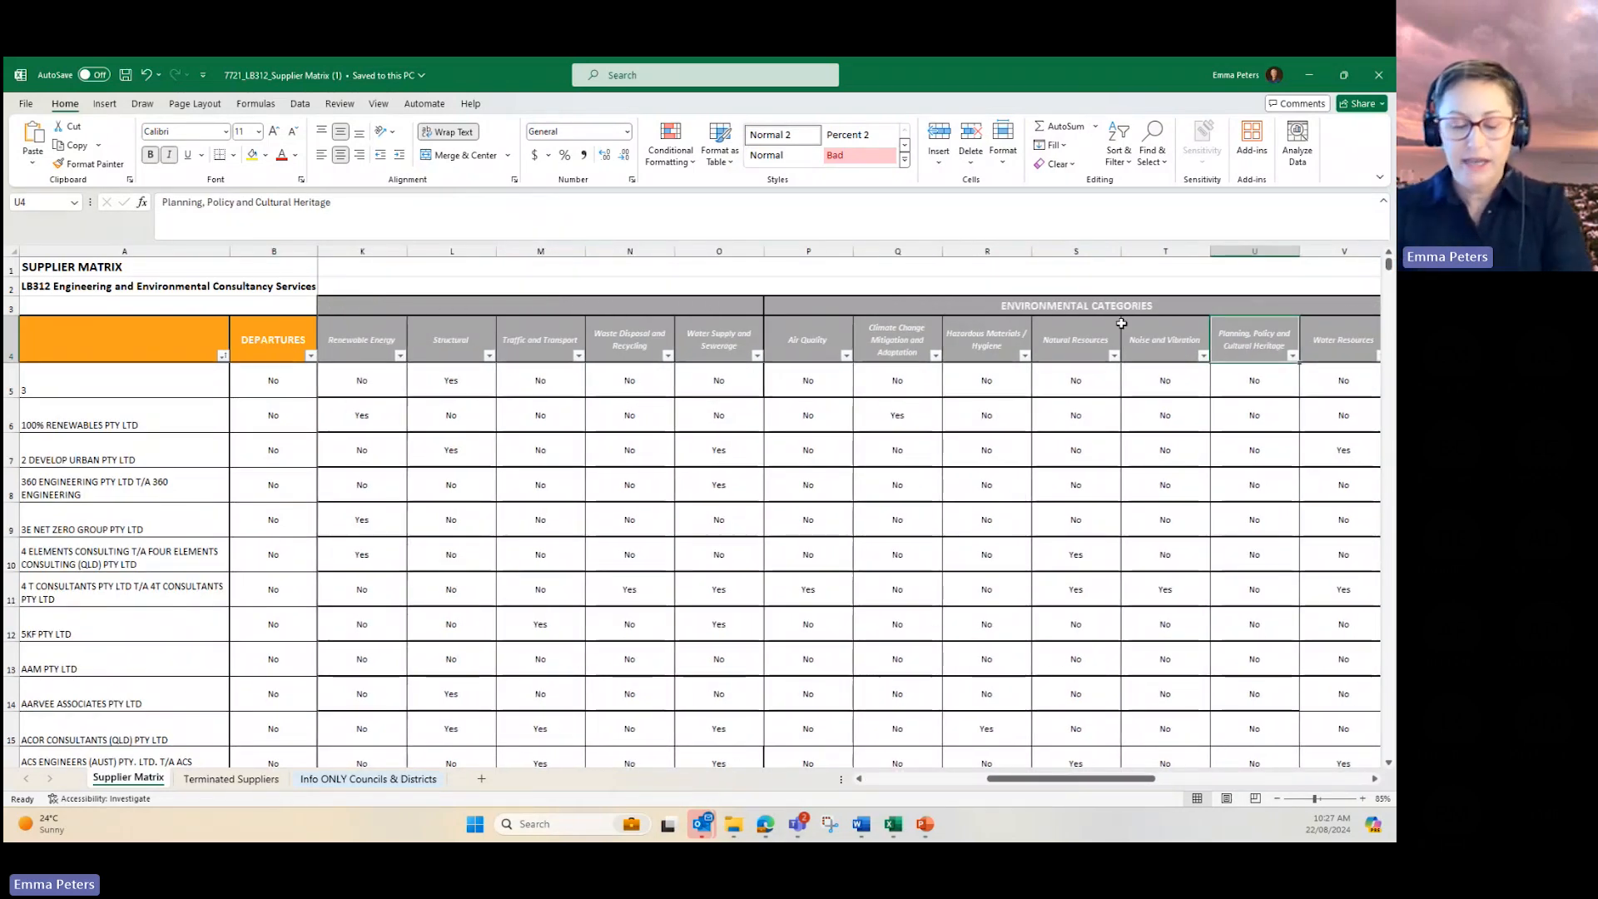
- Filter the Geotechnical column under Engineering Categories to show only suppliers marked Yes
{"action": "key", "text": "Left"}
{"action": "key", "text": "Left"}
{"action": "key", "text": "Left"}
{"action": "key", "text": "Left"}
{"action": "key", "text": "Left"}
{"action": "key", "text": "Left"}
{"action": "key", "text": "Left"}
{"action": "key", "text": "Left"}
{"action": "key", "text": "Left"}
{"action": "key", "text": "Left"}
{"action": "key", "text": "Left"}
{"action": "key", "text": "Left"}
{"action": "key", "text": "Left"}
{"action": "key", "text": "Left"}
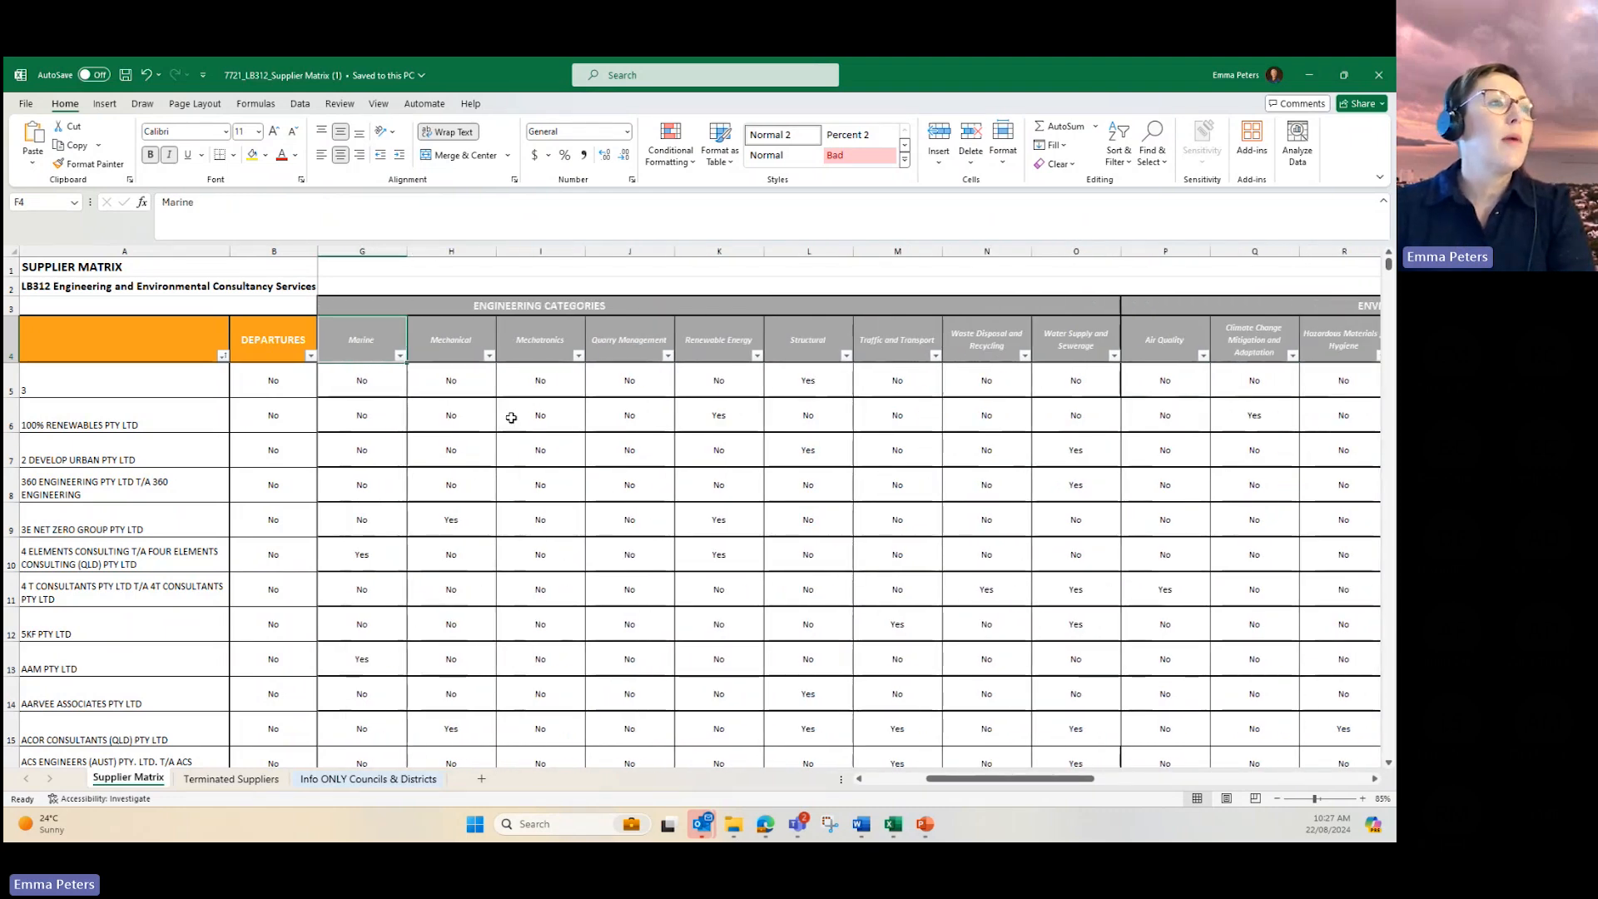
{"action": "key", "text": "Left"}
{"action": "key", "text": "Left"}
{"action": "key", "text": "Left"}
{"action": "key", "text": "Left"}
{"action": "left_click", "coordinate": [668, 356]}
{"action": "left_click", "coordinate": [556, 548]}
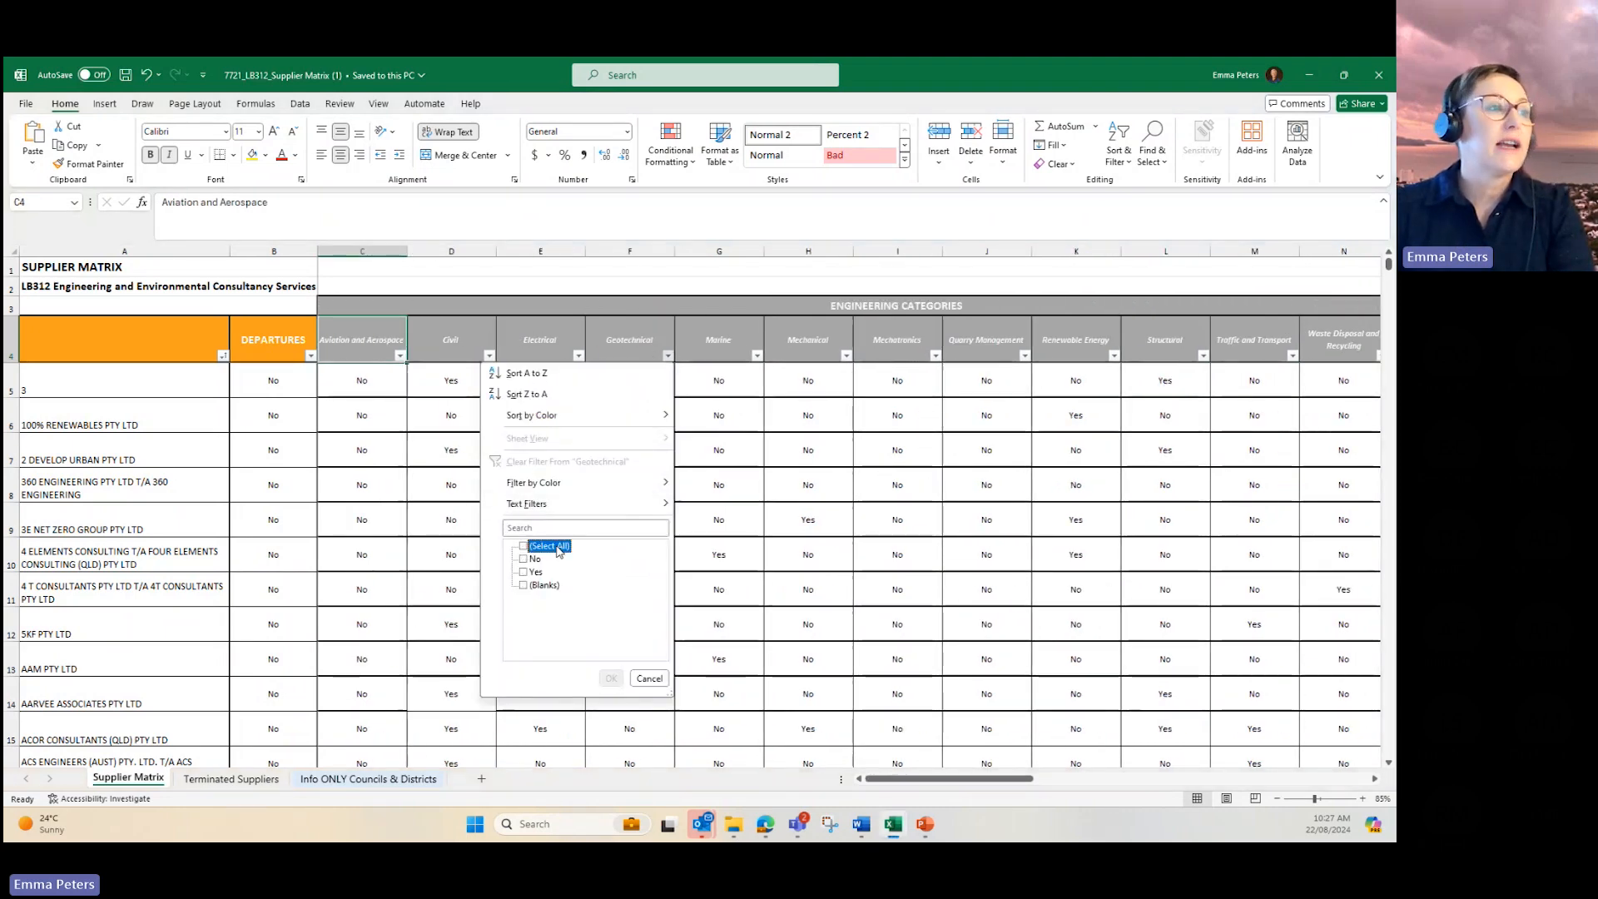
{"action": "left_click", "coordinate": [533, 573]}
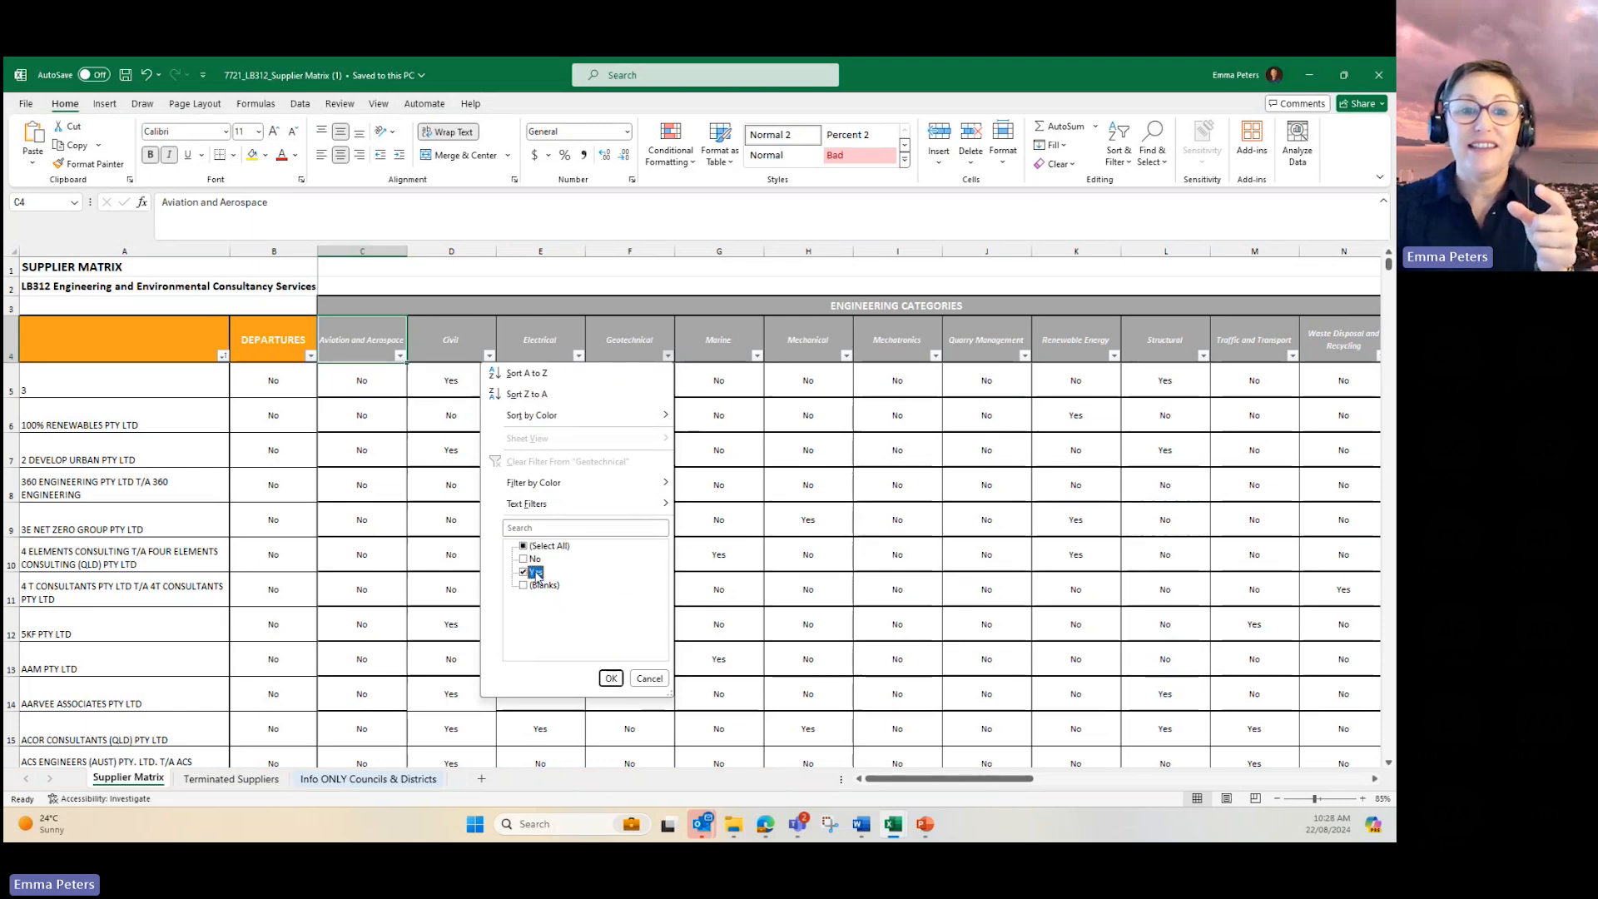
{"action": "left_click", "coordinate": [611, 679]}
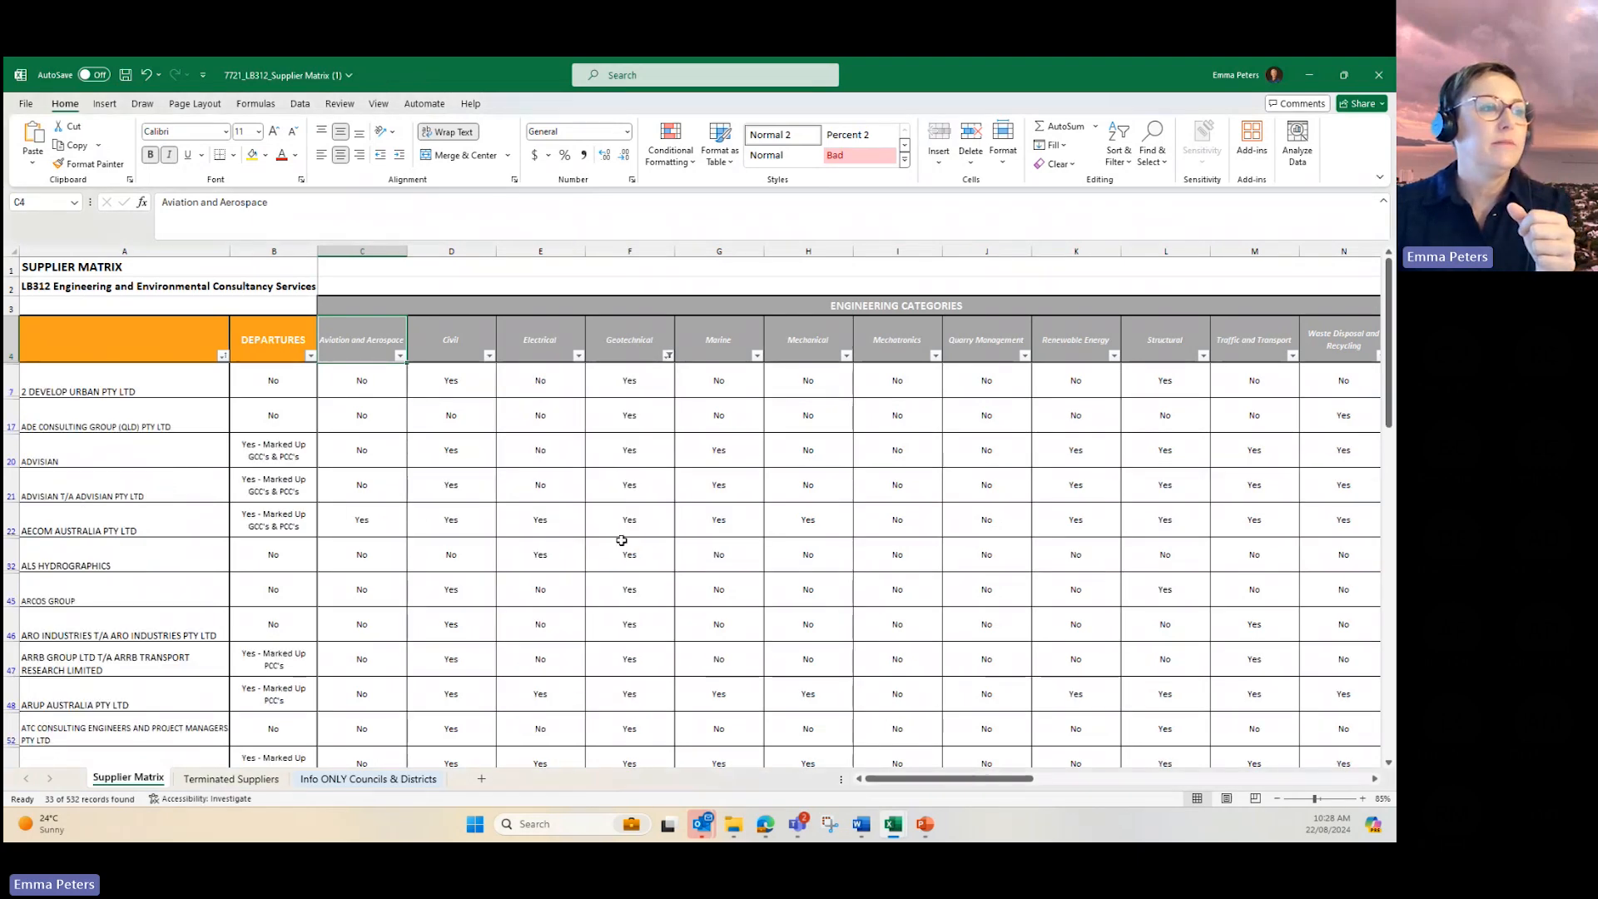
- Filter the Northern column under Service Locations to show only suppliers marked "Yes - Have Local Office"
{"action": "left_click", "coordinate": [622, 540]}
{"action": "key", "text": "Right"}
{"action": "key", "text": "Right"}
{"action": "key", "text": "Right"}
{"action": "key", "text": "Right"}
{"action": "key", "text": "Right"}
{"action": "key", "text": "Right"}
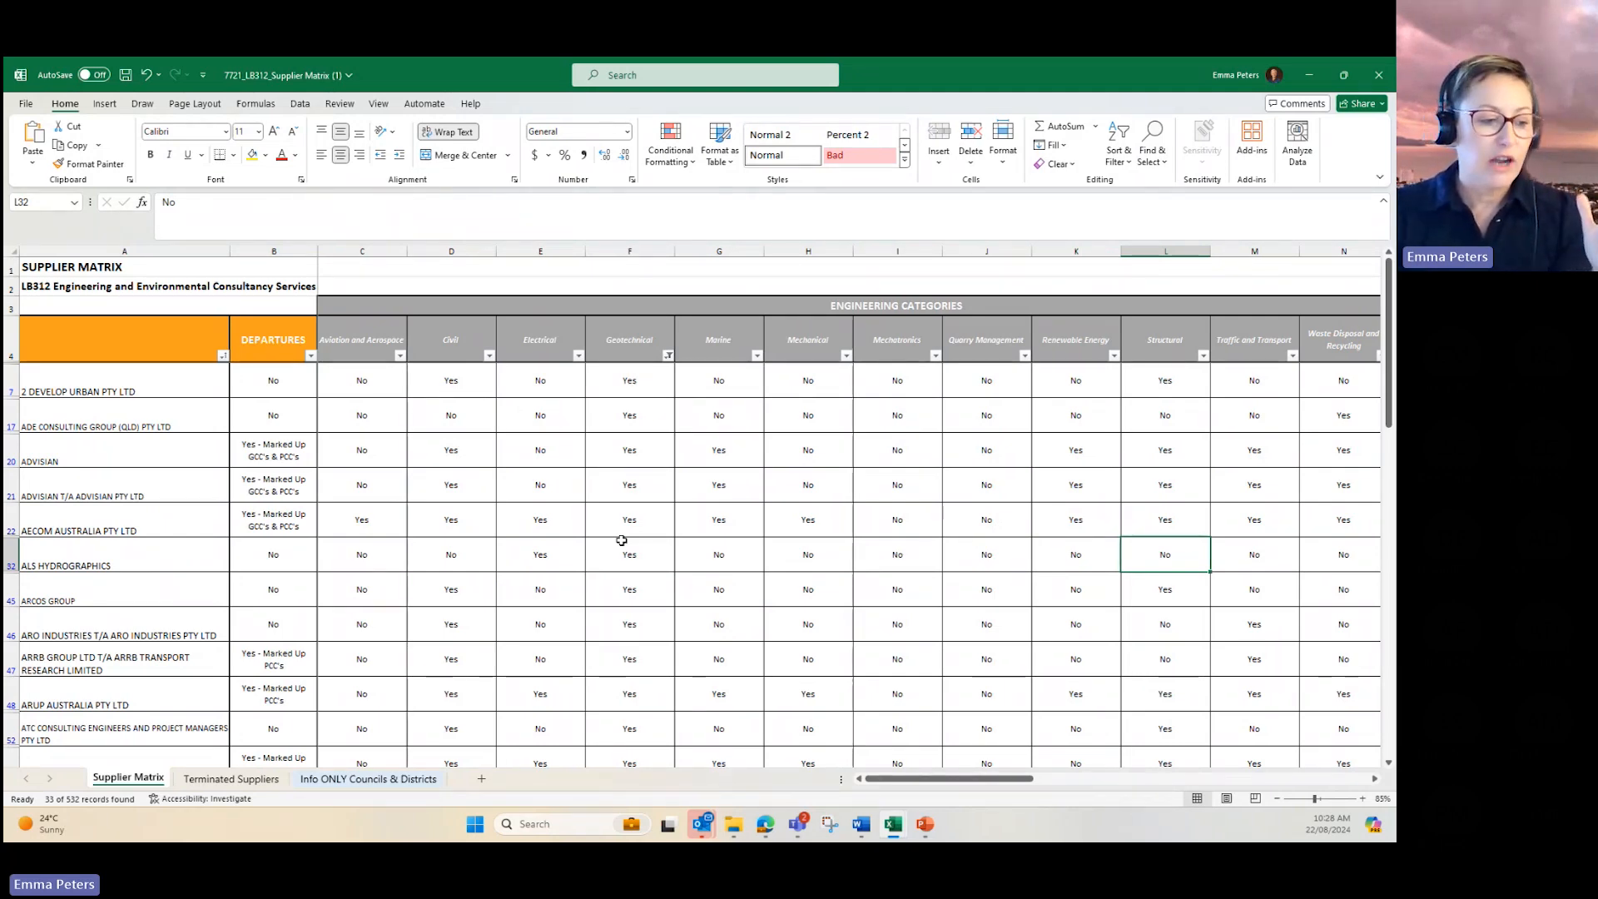
{"action": "key", "text": "Right"}
{"action": "key", "text": "Right"}
{"action": "key", "text": "Right"}
{"action": "key", "text": "Right"}
{"action": "key", "text": "Right"}
{"action": "key", "text": "Right"}
{"action": "key", "text": "Right"}
{"action": "key", "text": "Right"}
{"action": "key", "text": "Right"}
{"action": "key", "text": "Right"}
{"action": "key", "text": "Right"}
{"action": "key", "text": "Right"}
{"action": "key", "text": "Right"}
{"action": "key", "text": "Right"}
{"action": "key", "text": "Right"}
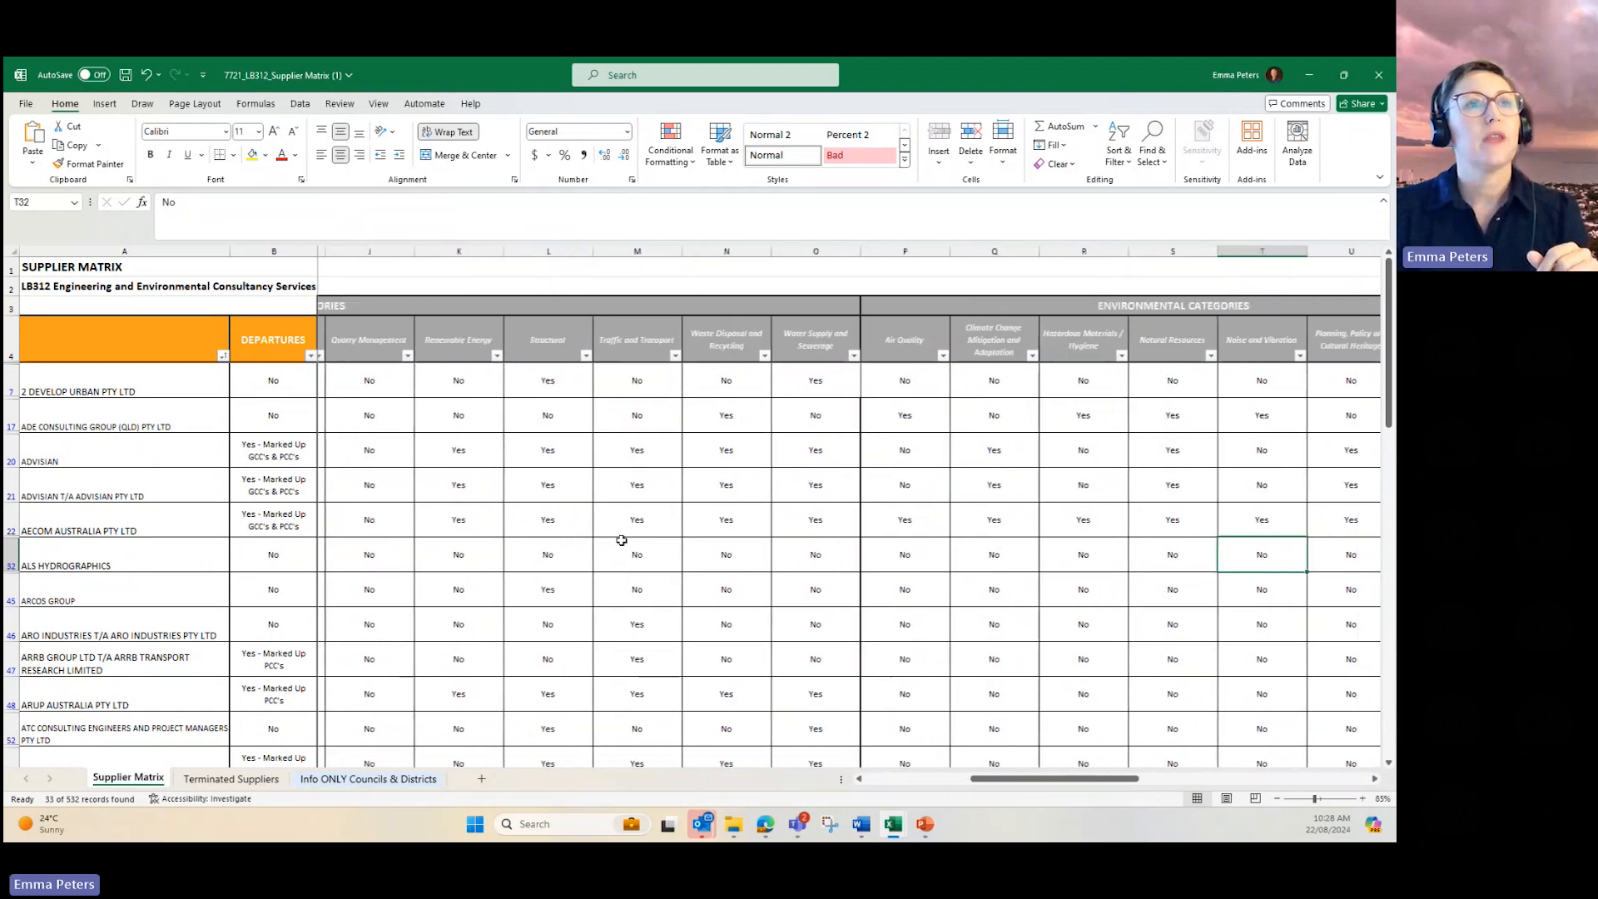
{"action": "key", "text": "Right"}
{"action": "key", "text": "Right"}
{"action": "key", "text": "Right"}
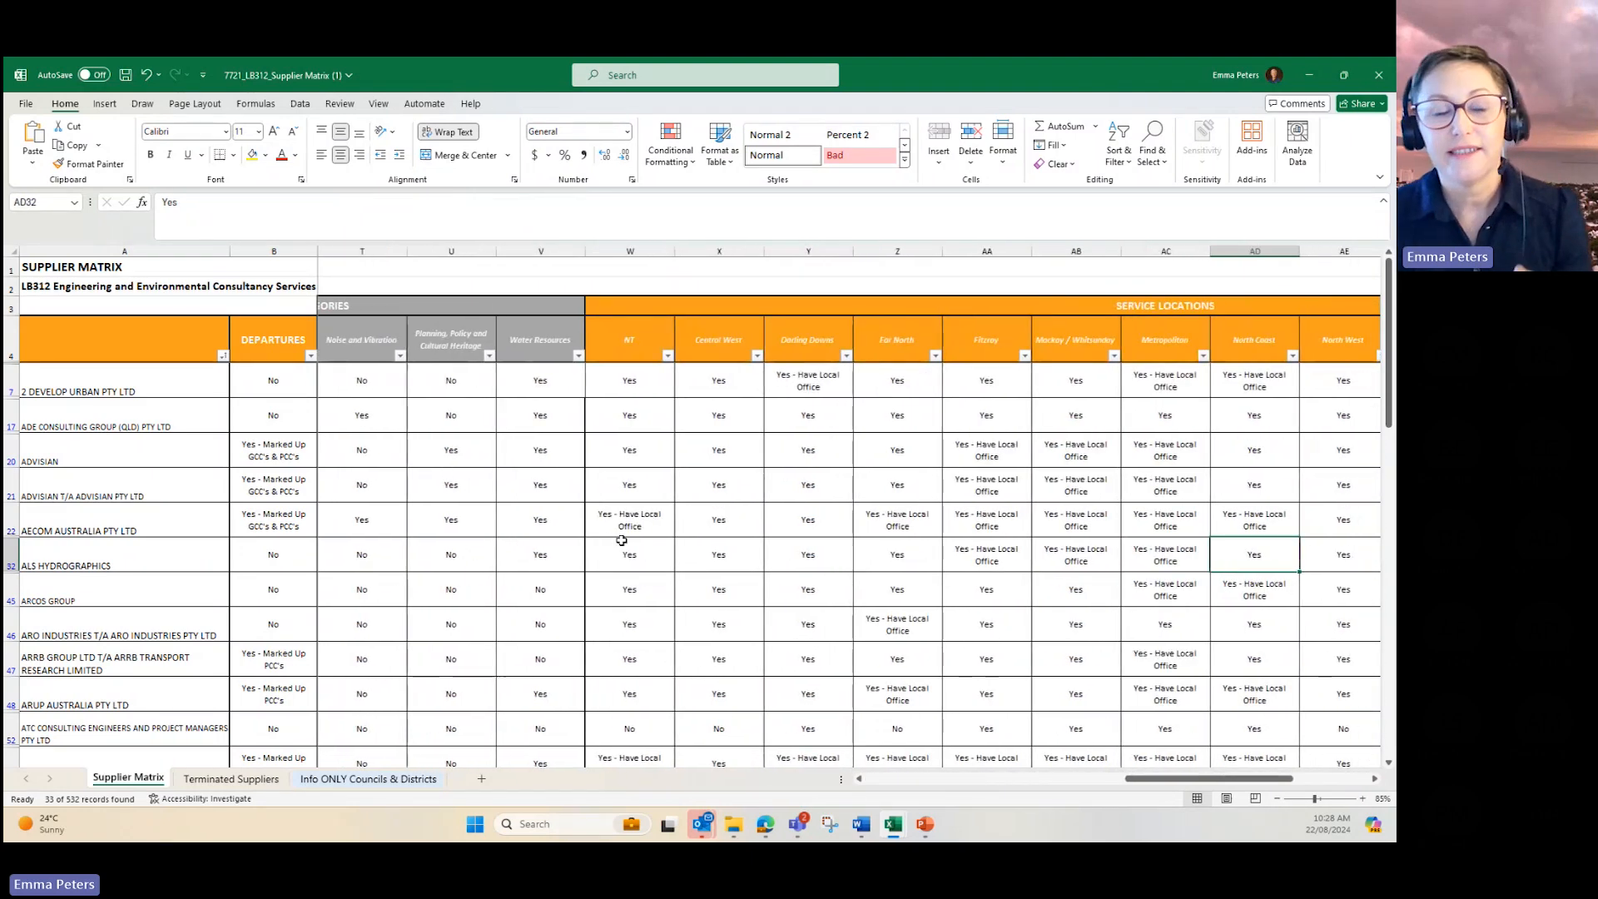
{"action": "left_click", "coordinate": [1253, 382]}
{"action": "key", "text": "Right"}
{"action": "key", "text": "Right"}
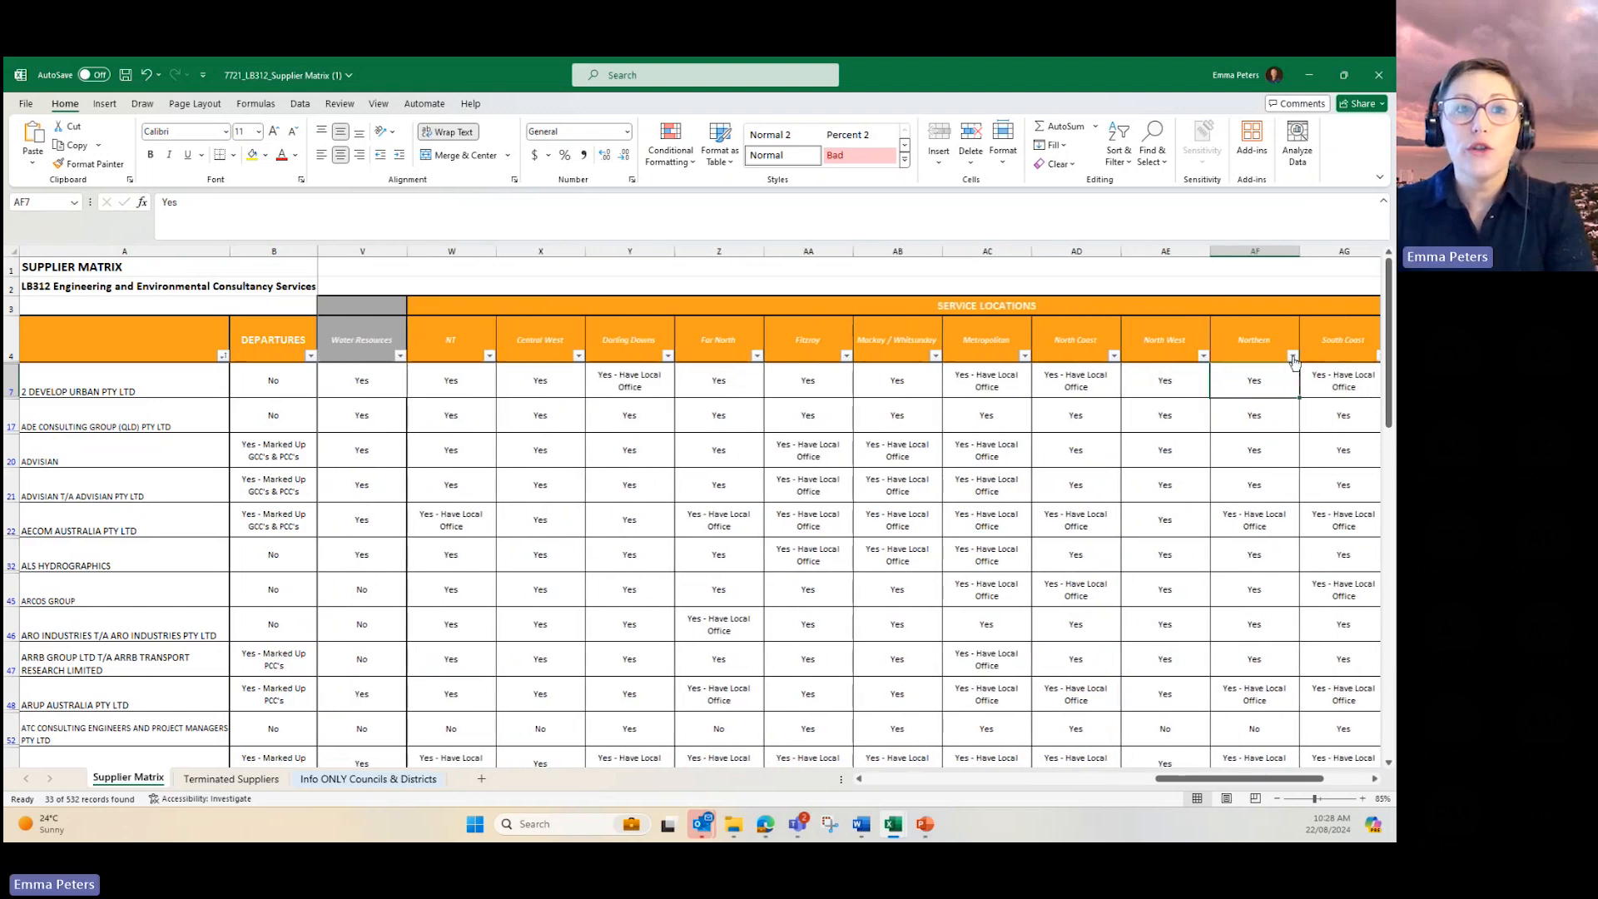
{"action": "left_click", "coordinate": [1292, 356]}
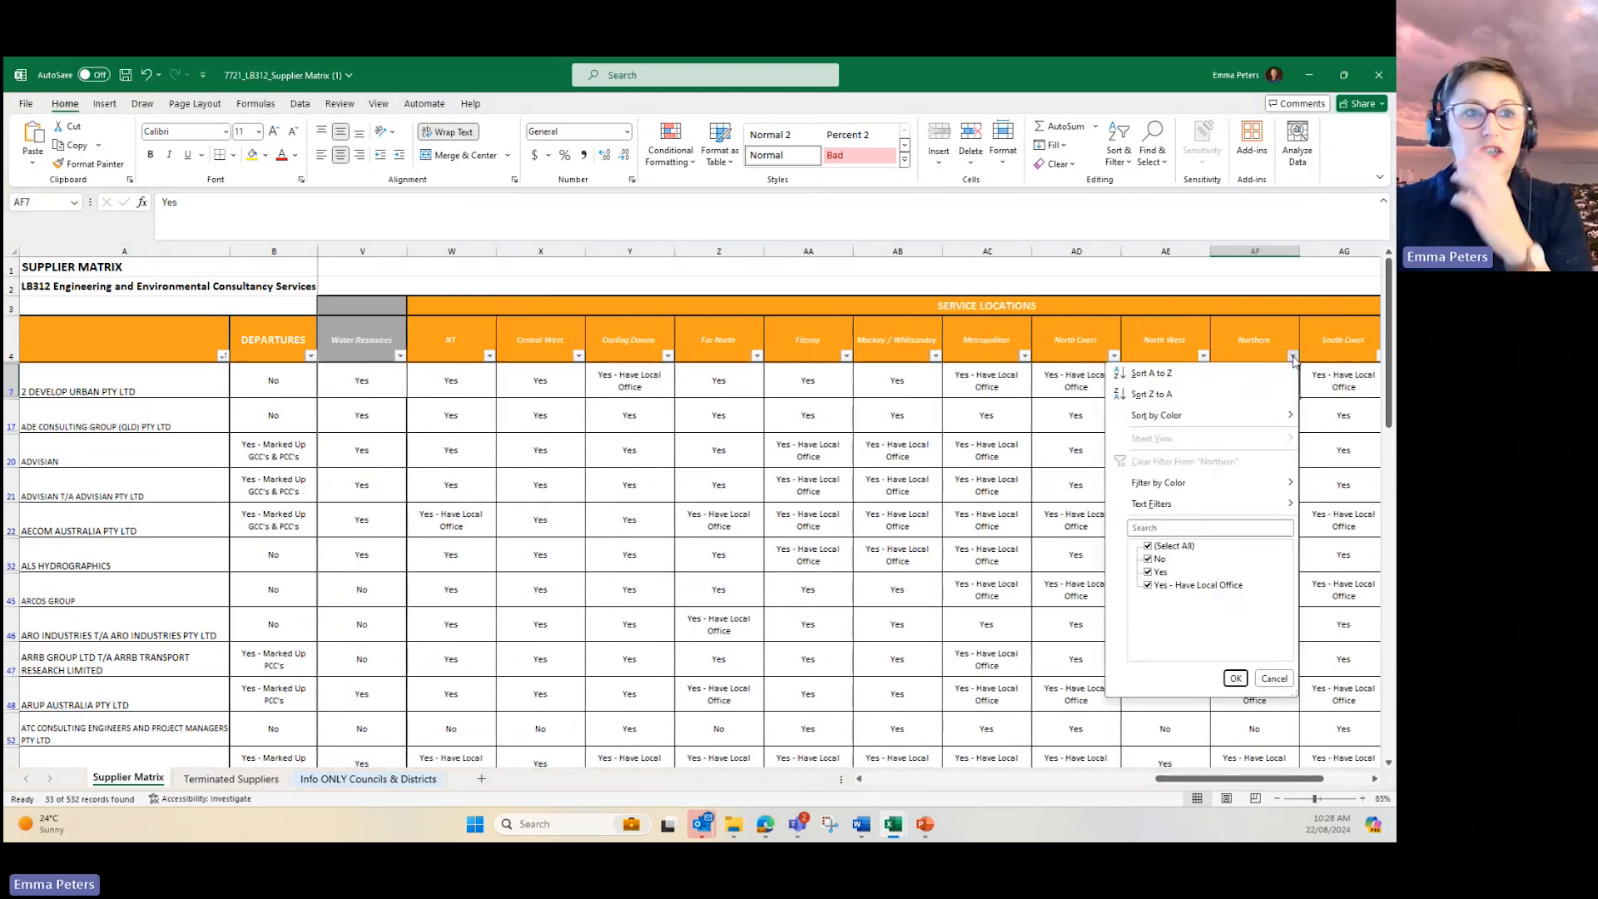
{"action": "left_click", "coordinate": [1192, 548]}
{"action": "left_click", "coordinate": [1149, 585]}
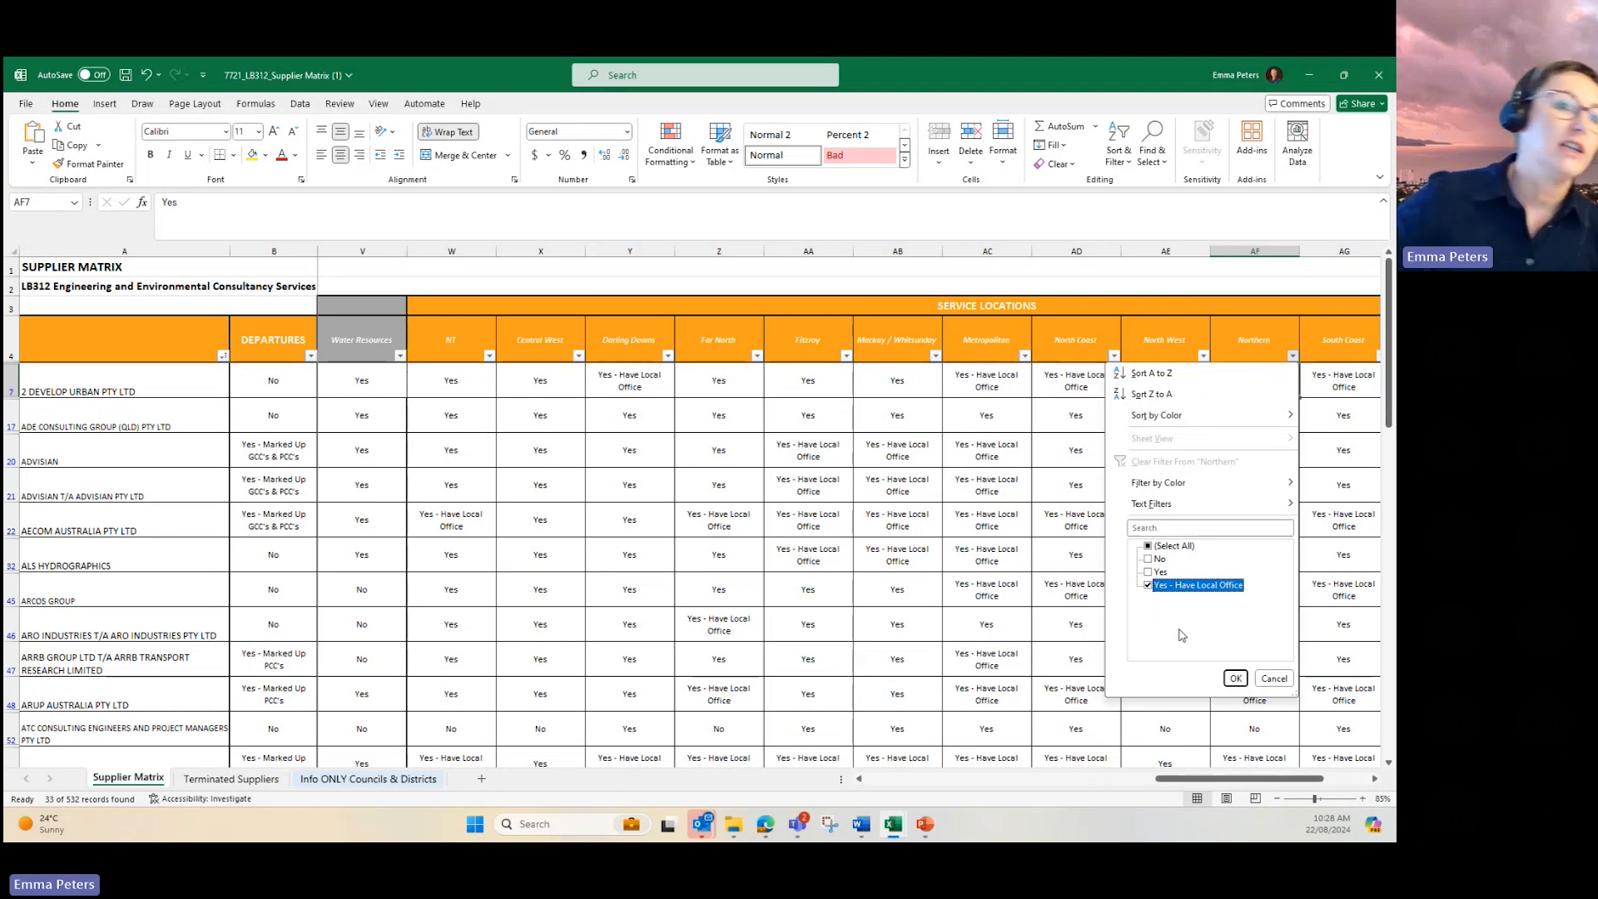
{"action": "left_click", "coordinate": [1235, 679]}
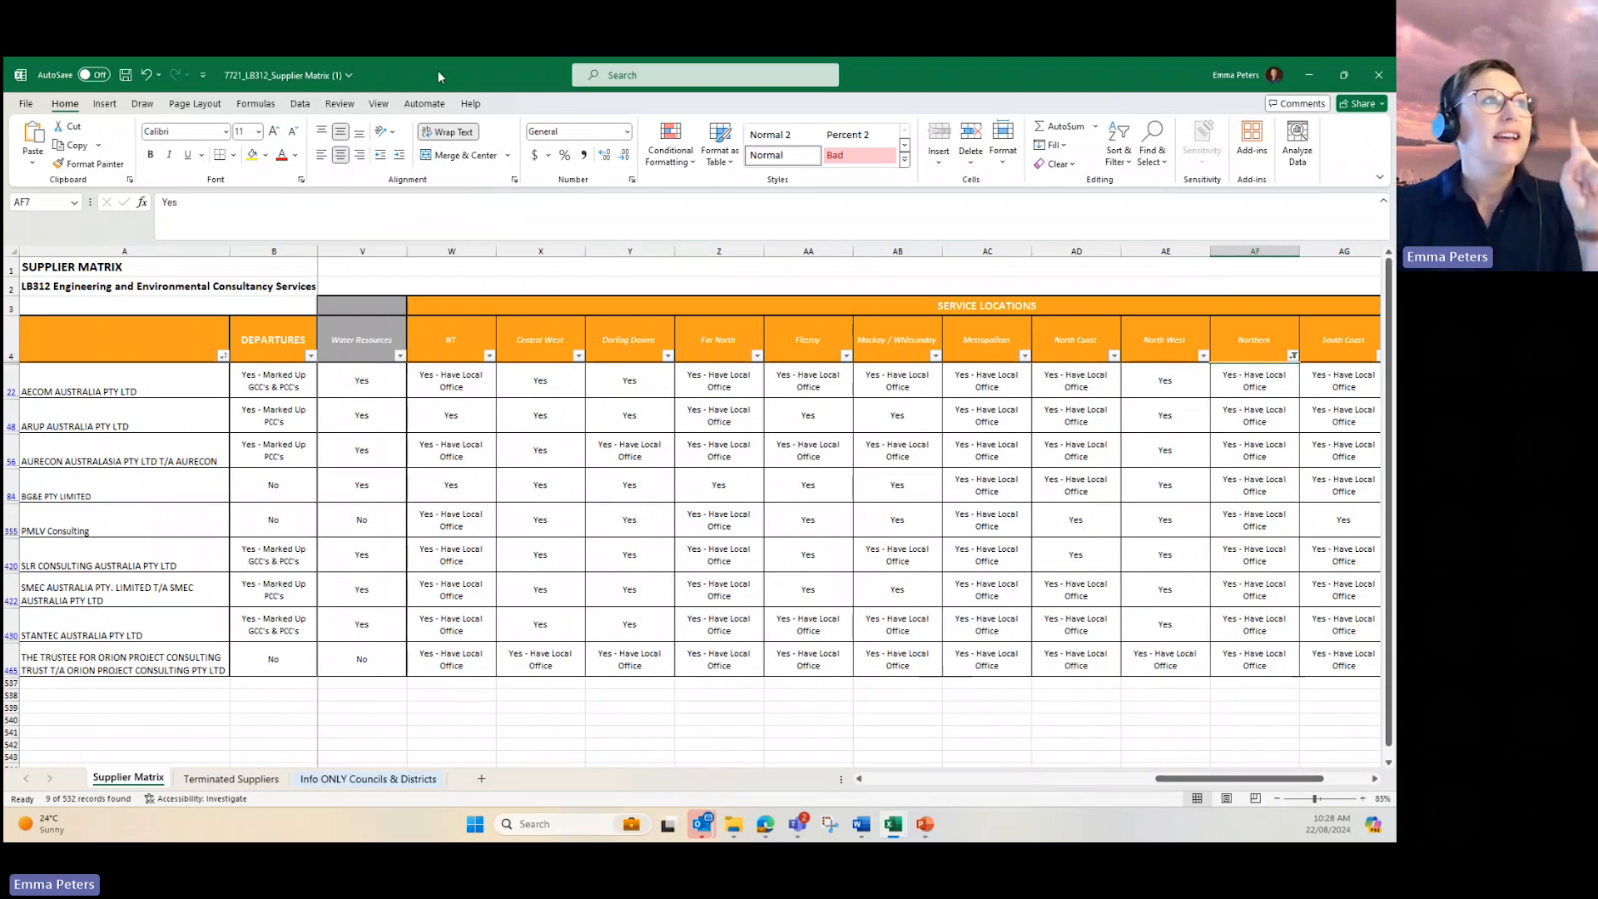
- Move the spreadsheet aside, close the LB312 list attachments in VendorPanel and return to the home page
{"action": "left_click_drag", "start_coordinate": [438, 76], "coordinate": [1395, 450]}
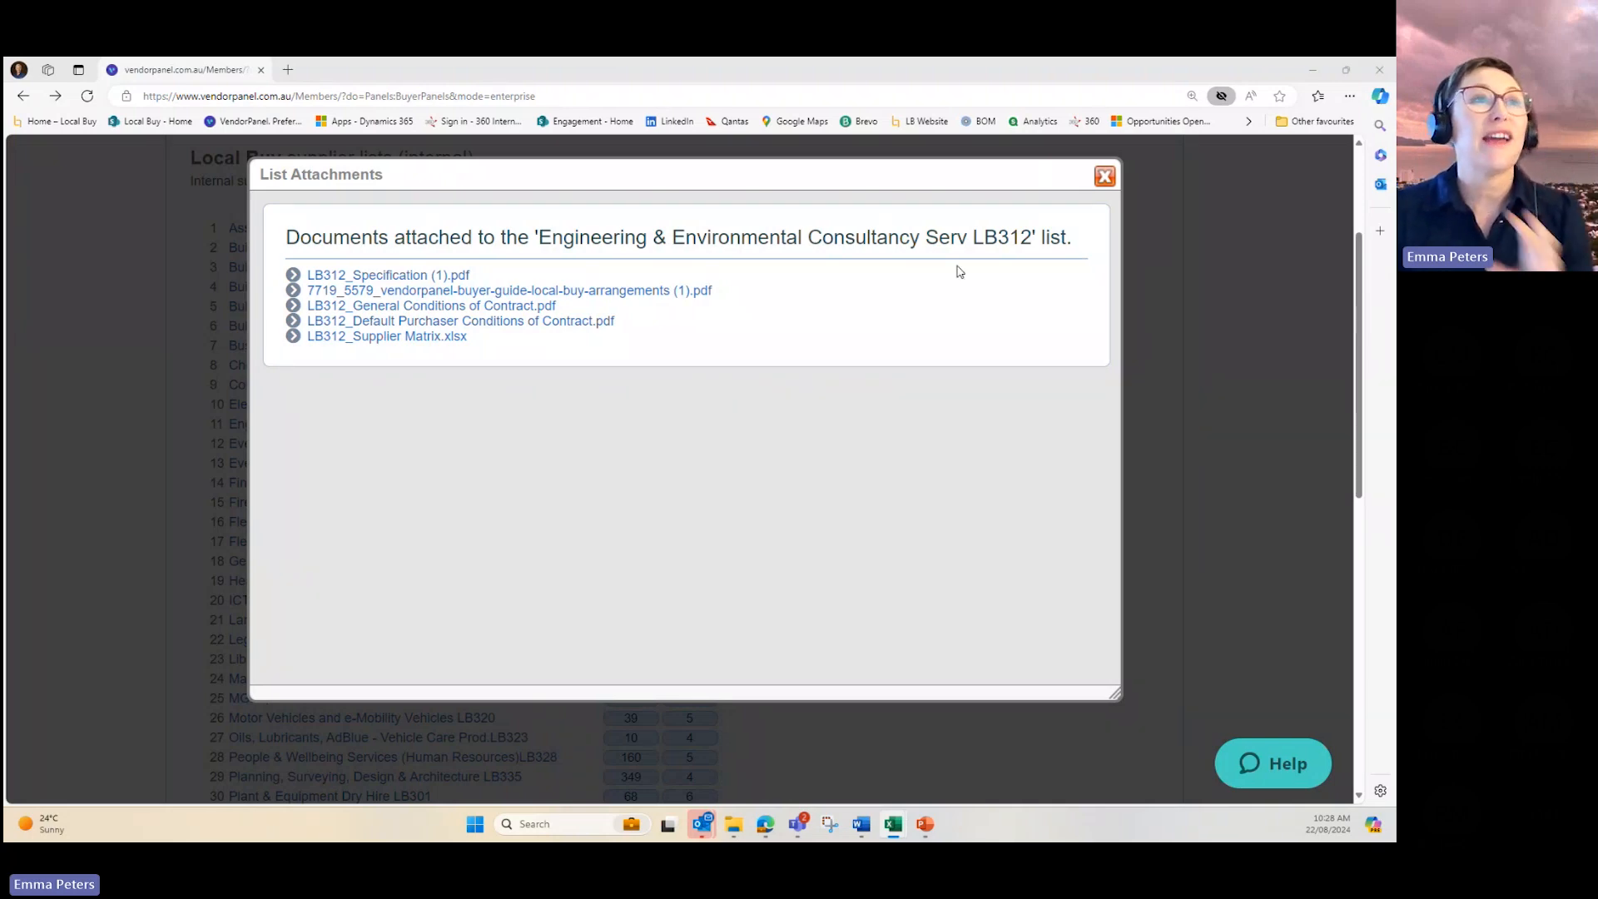
{"action": "left_click", "coordinate": [1107, 177]}
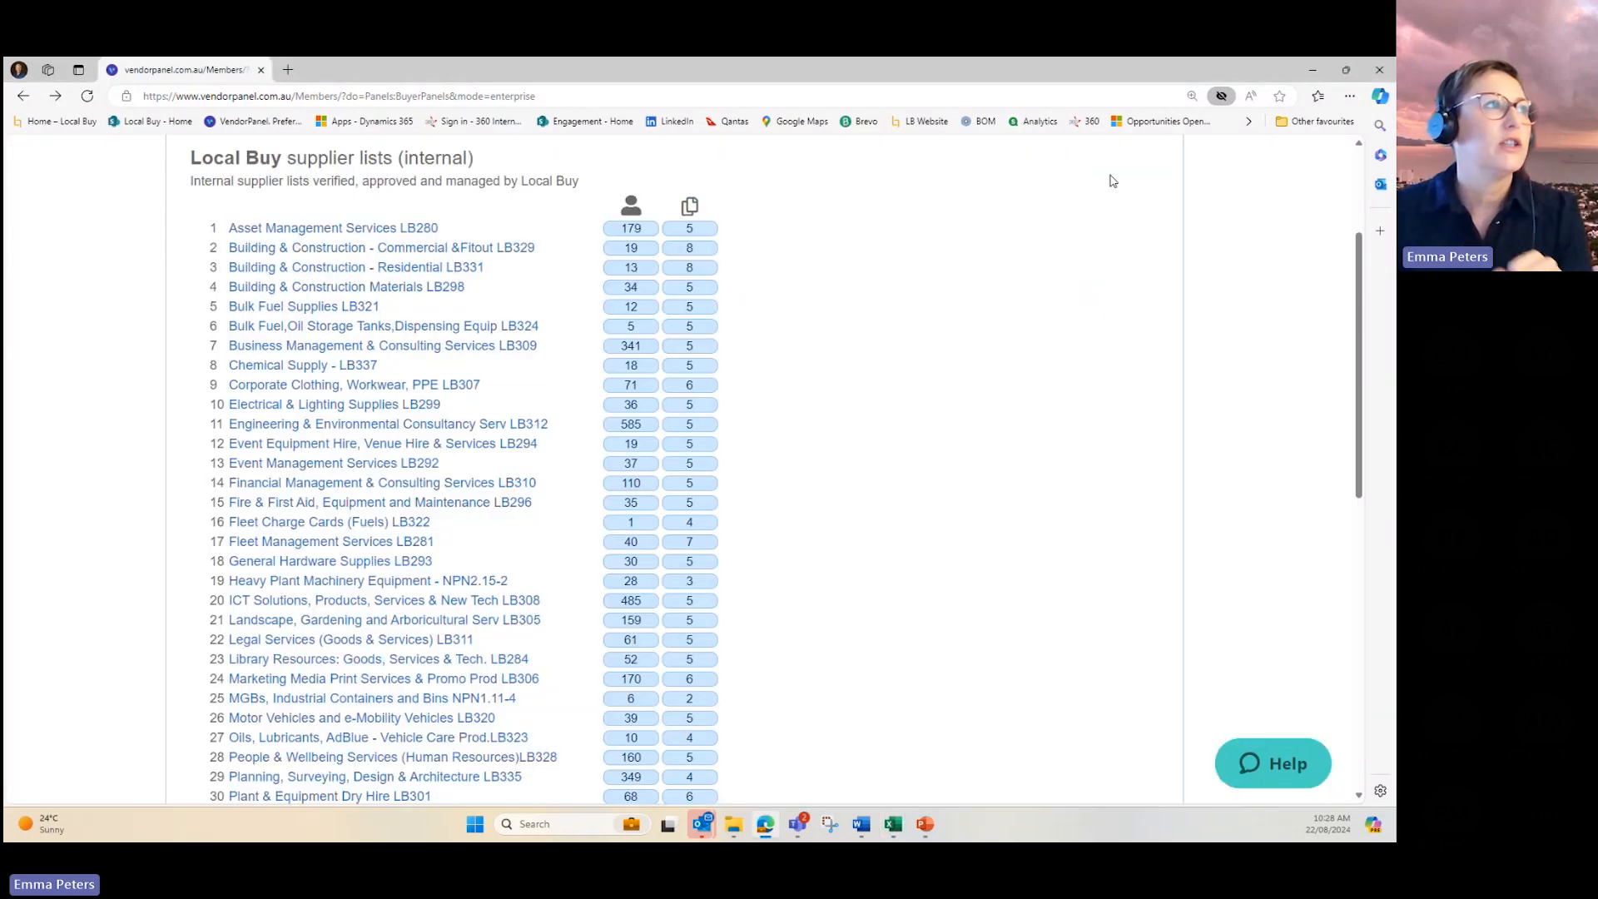
{"action": "scroll", "coordinate": [972, 441], "scroll_direction": "up", "scroll_amount": 3}
{"action": "left_click", "coordinate": [223, 178]}
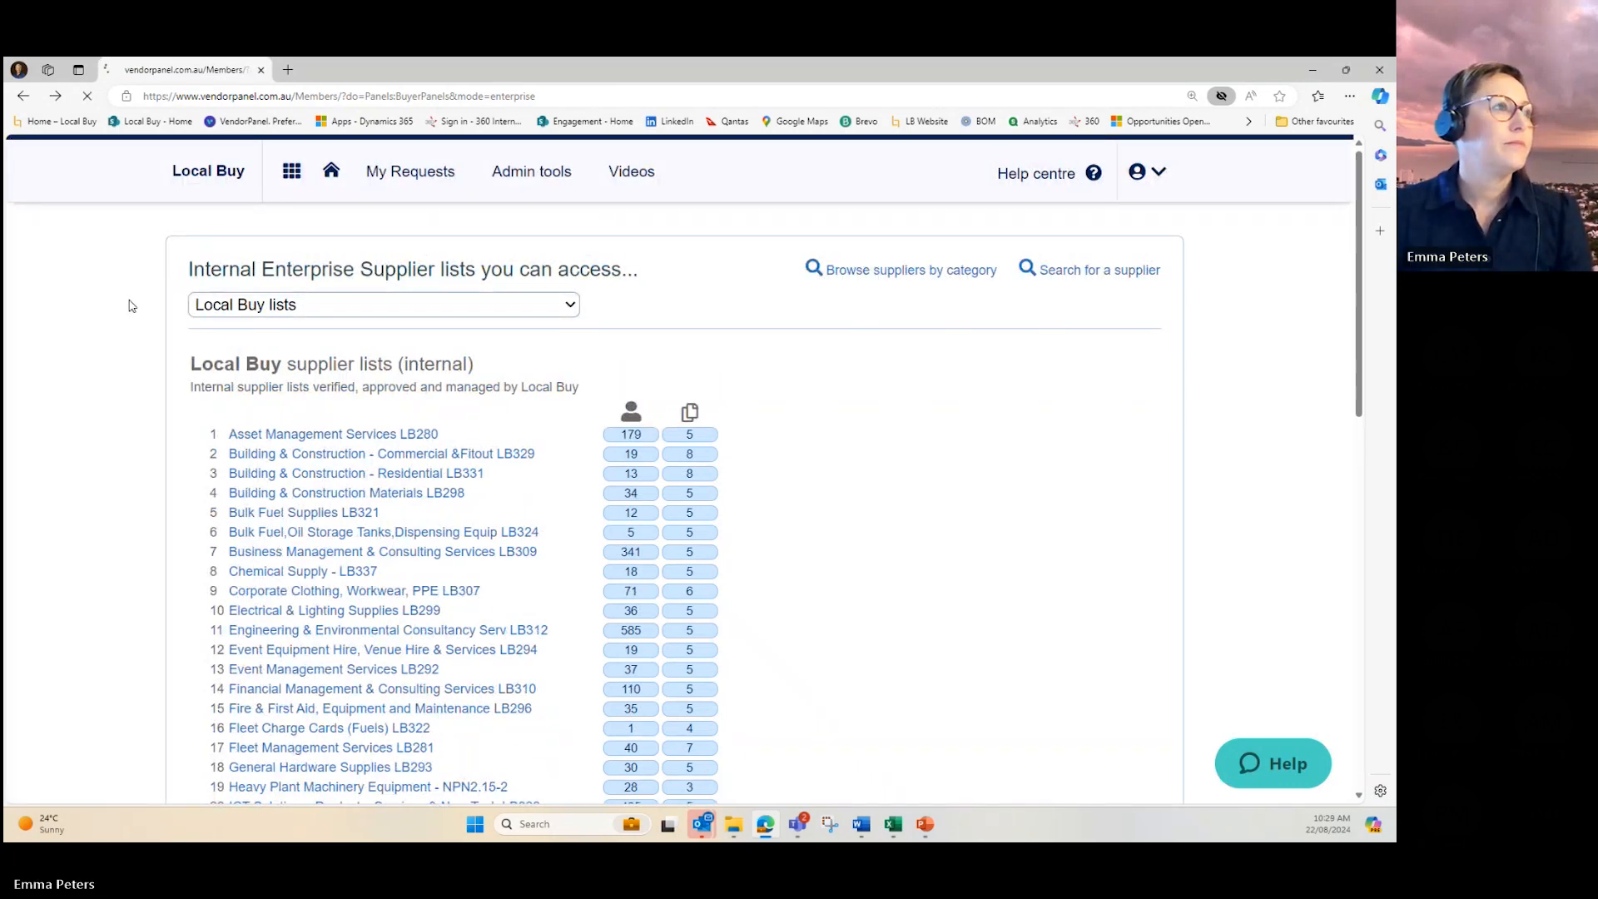
- Create a new Request named "Geotechnical Engineering Services - Townsville" and leave its reference number blank
{"action": "mouse_move", "coordinate": [412, 170]}
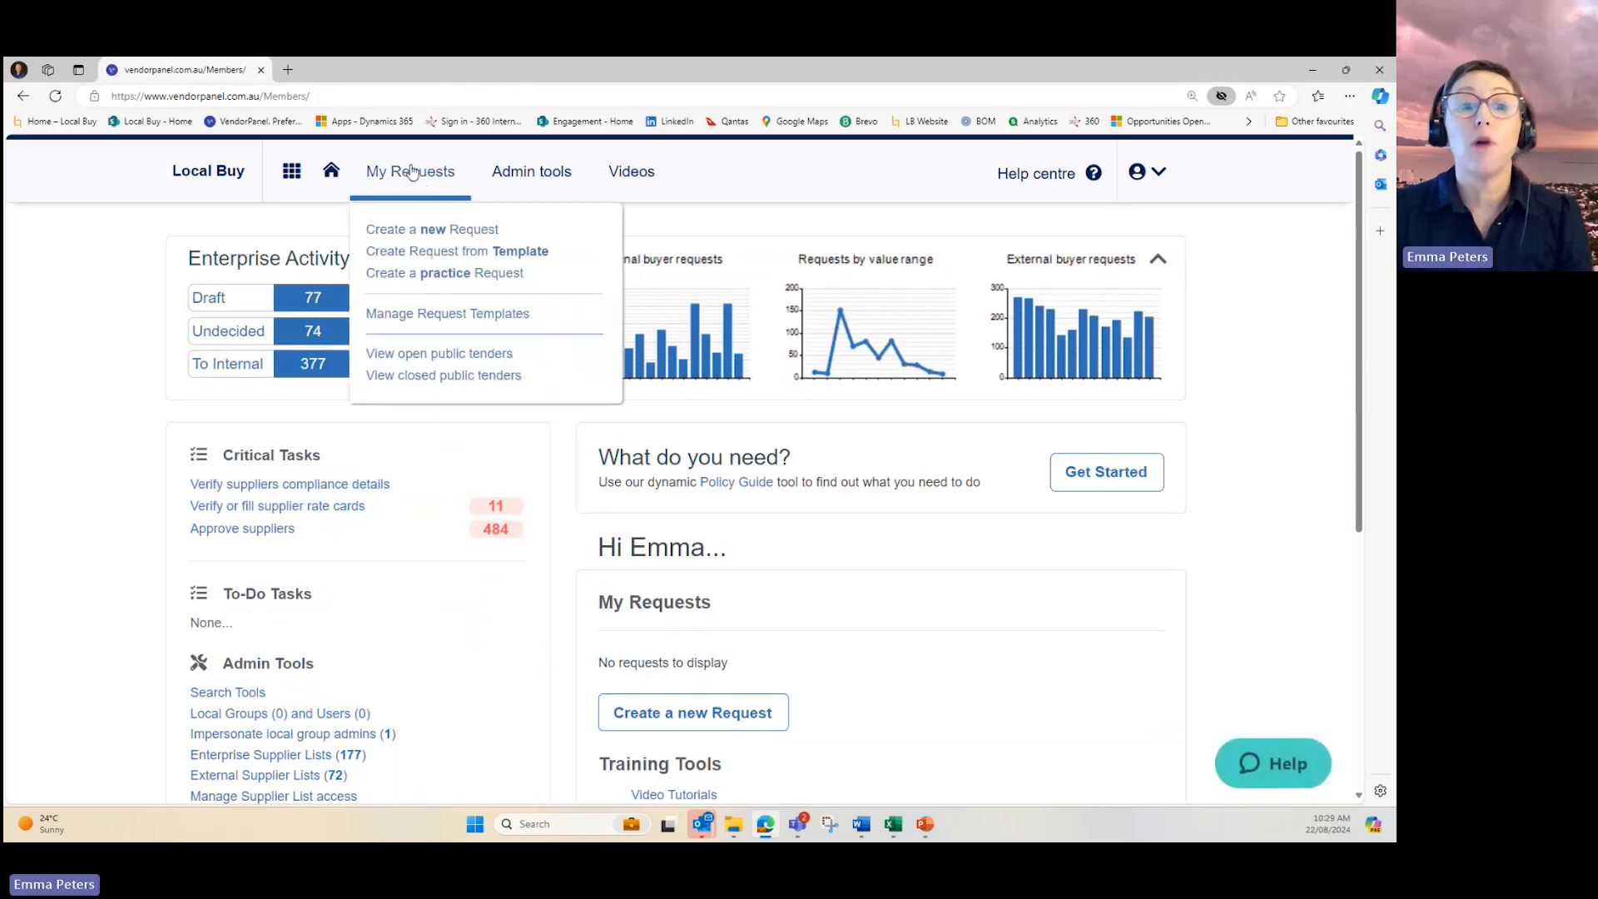
{"action": "left_click", "coordinate": [404, 231]}
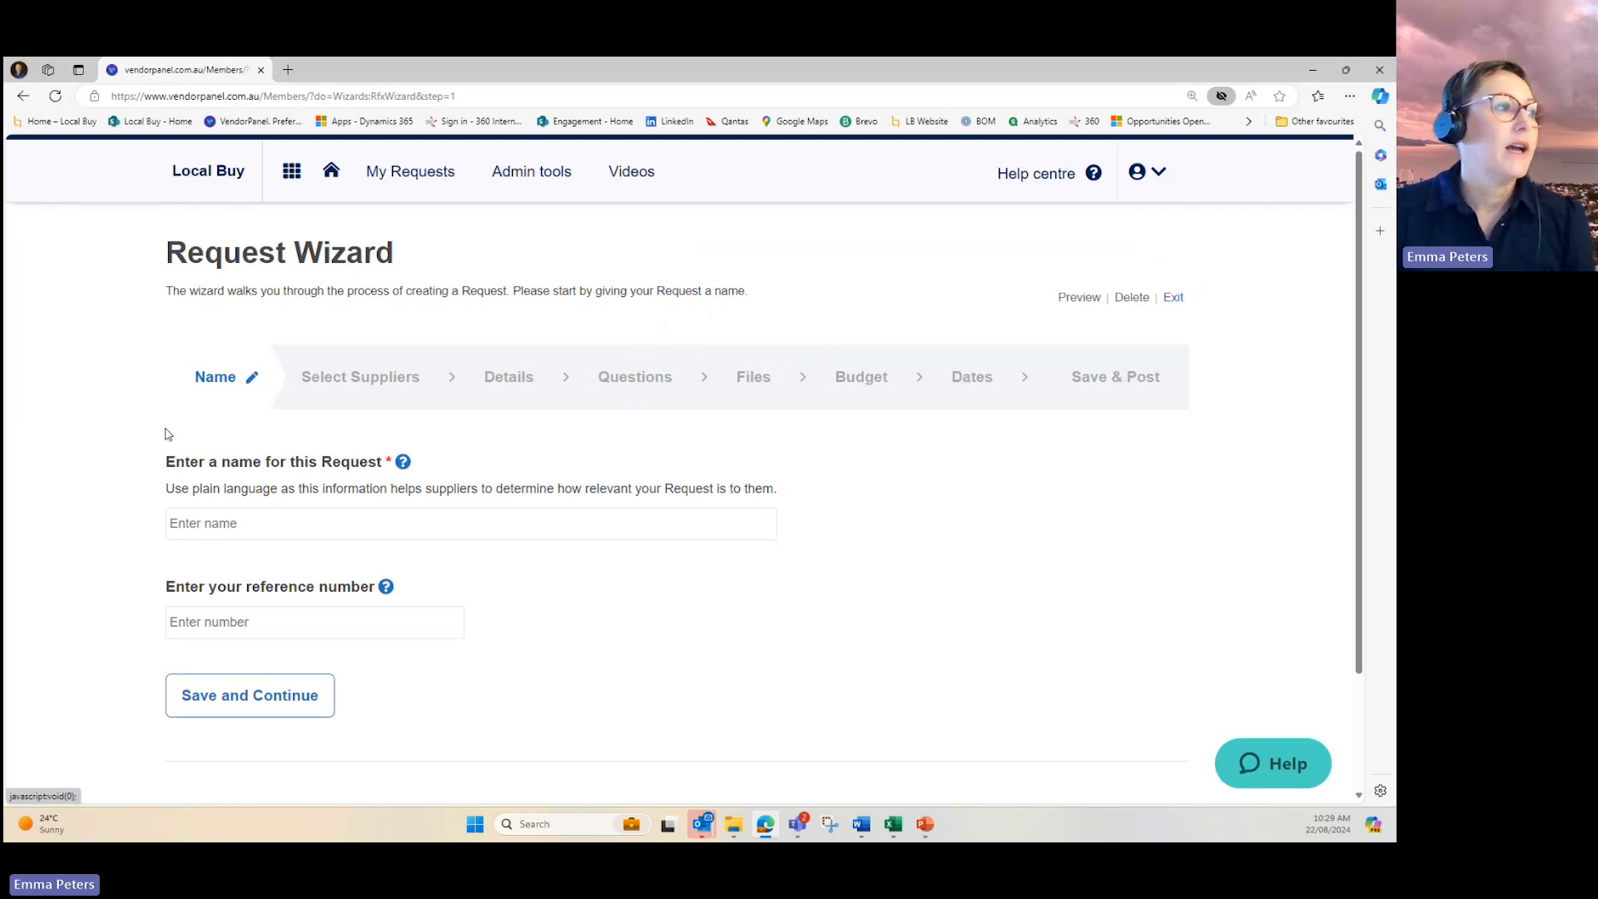
{"action": "scroll", "coordinate": [149, 399], "scroll_direction": "down", "scroll_amount": 2}
{"action": "left_click", "coordinate": [224, 376]}
{"action": "type", "text": "Geotec"}
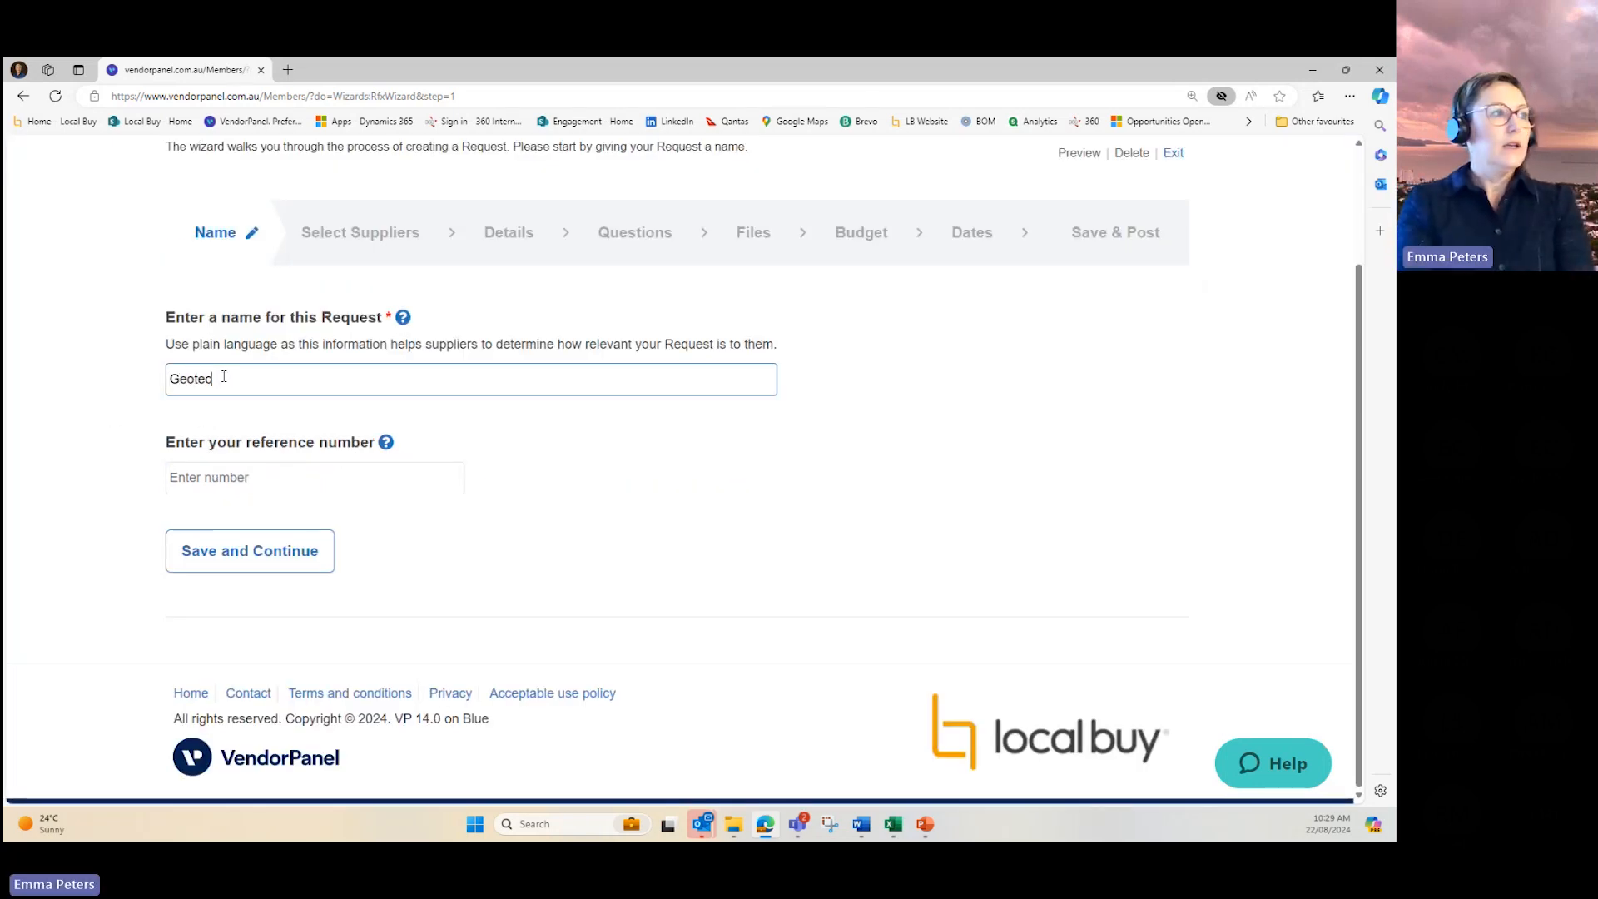
{"action": "type", "text": "hnical "}
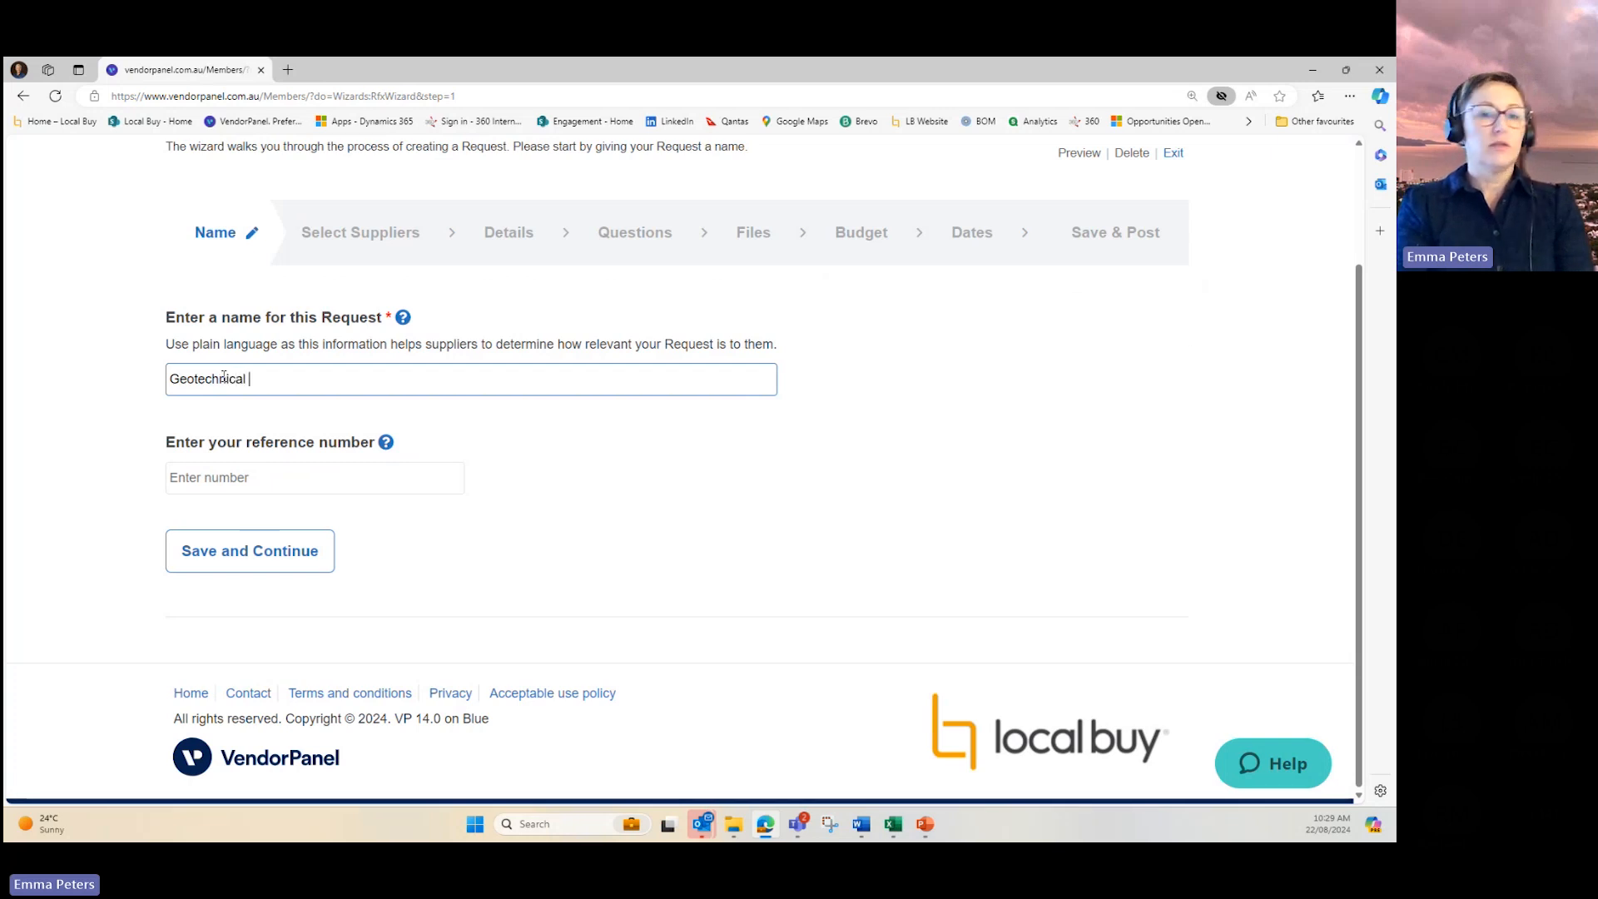
{"action": "type", "text": "En"}
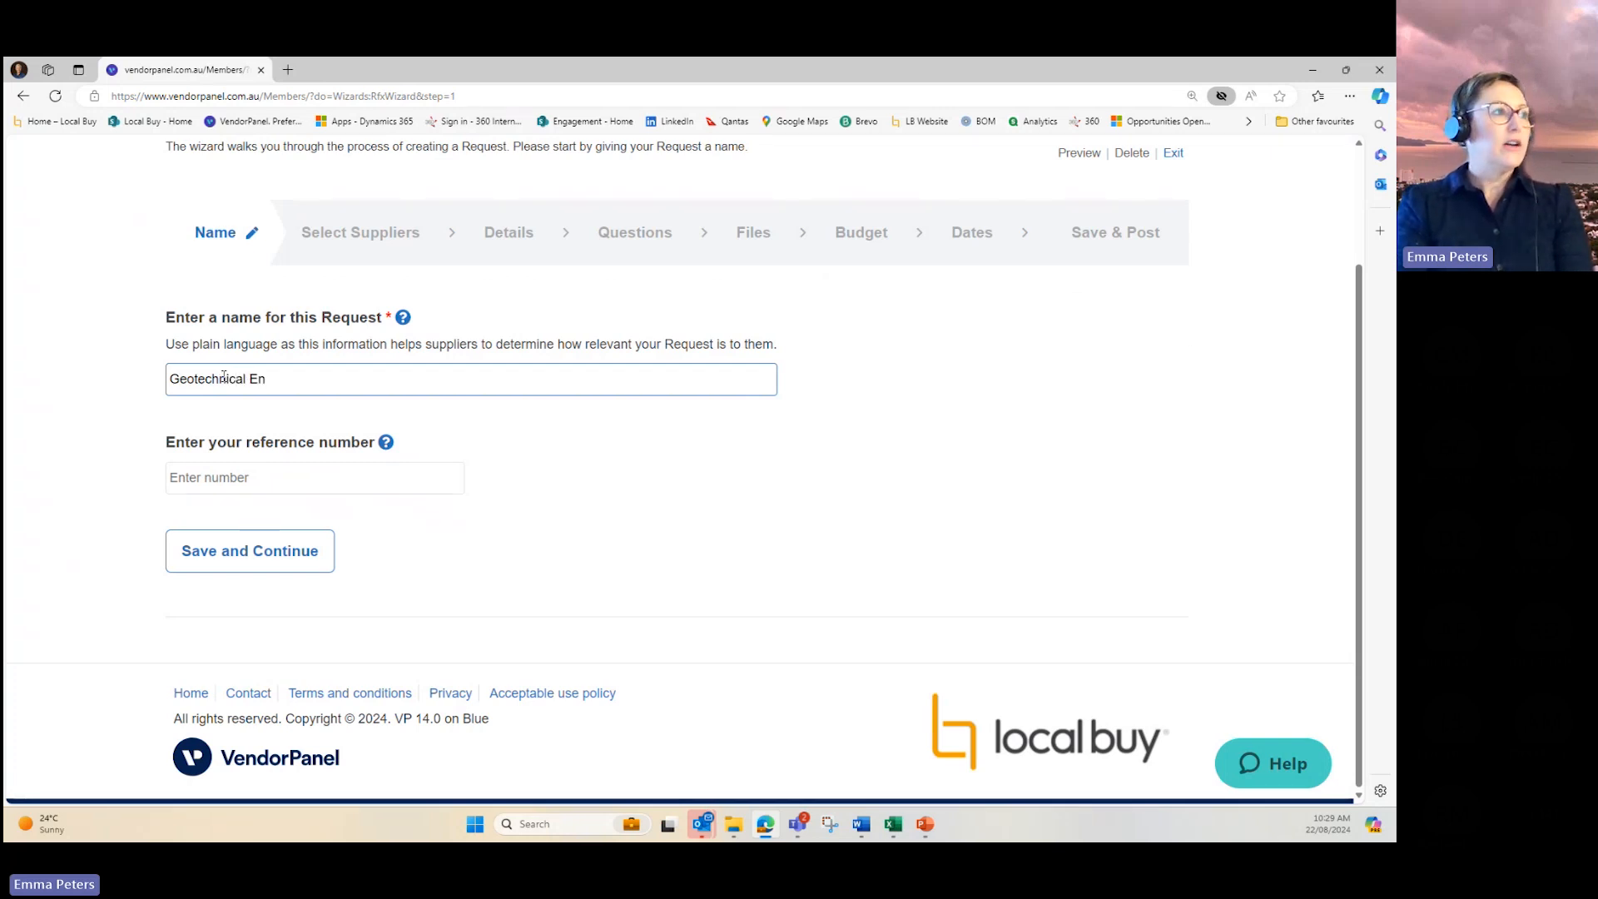
{"action": "type", "text": "gineering S"}
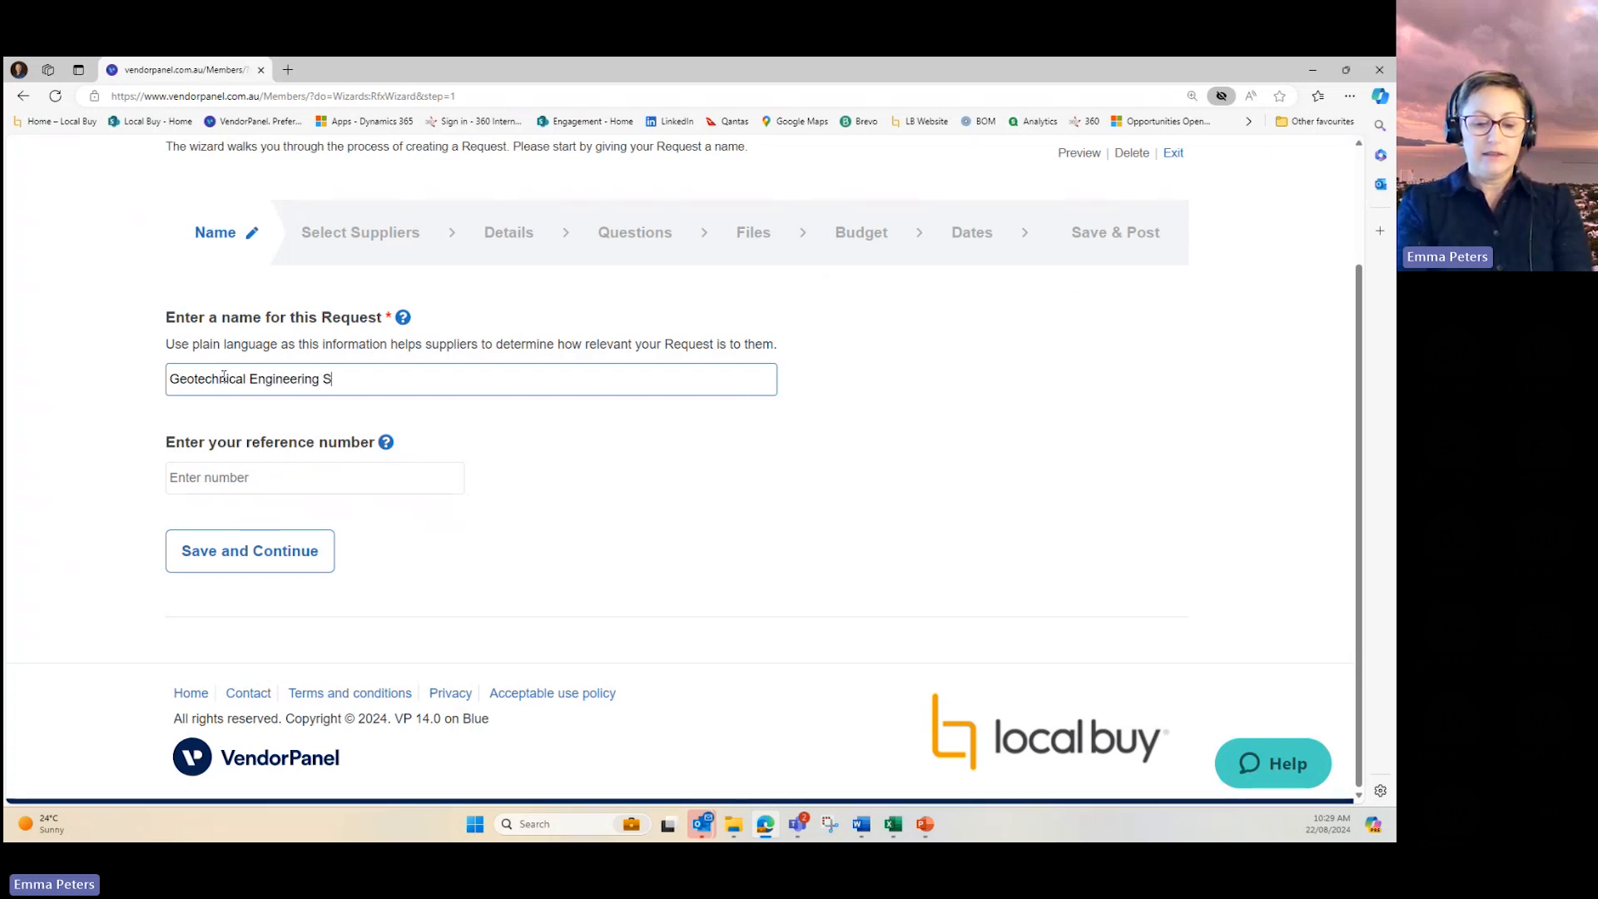
{"action": "type", "text": "ervices - Townsville"}
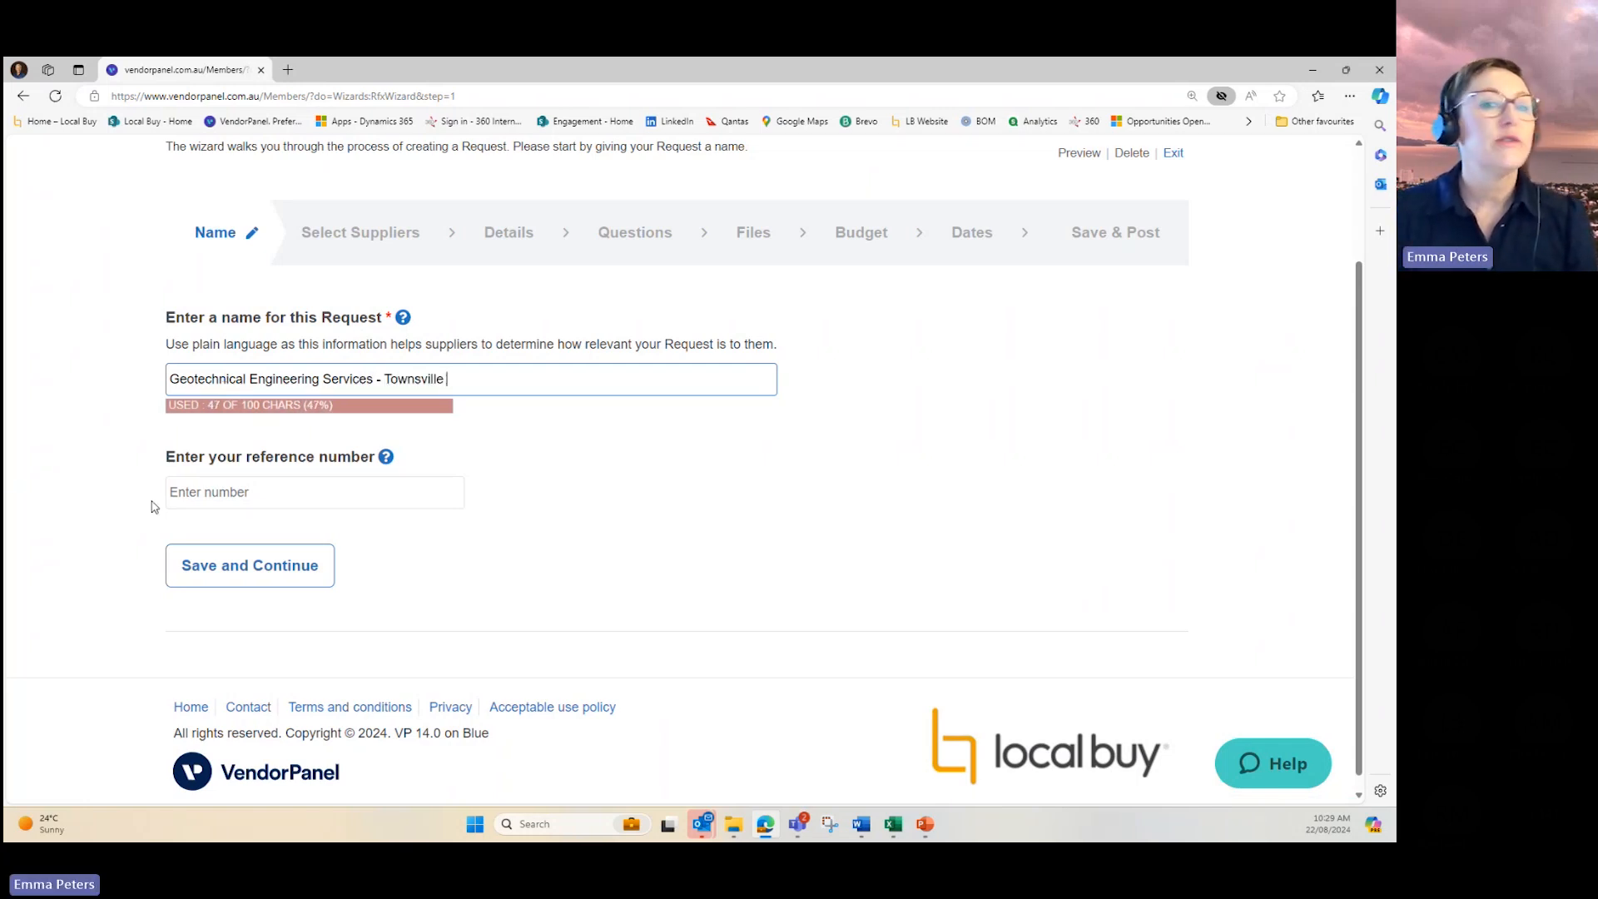
{"action": "left_click", "coordinate": [170, 496]}
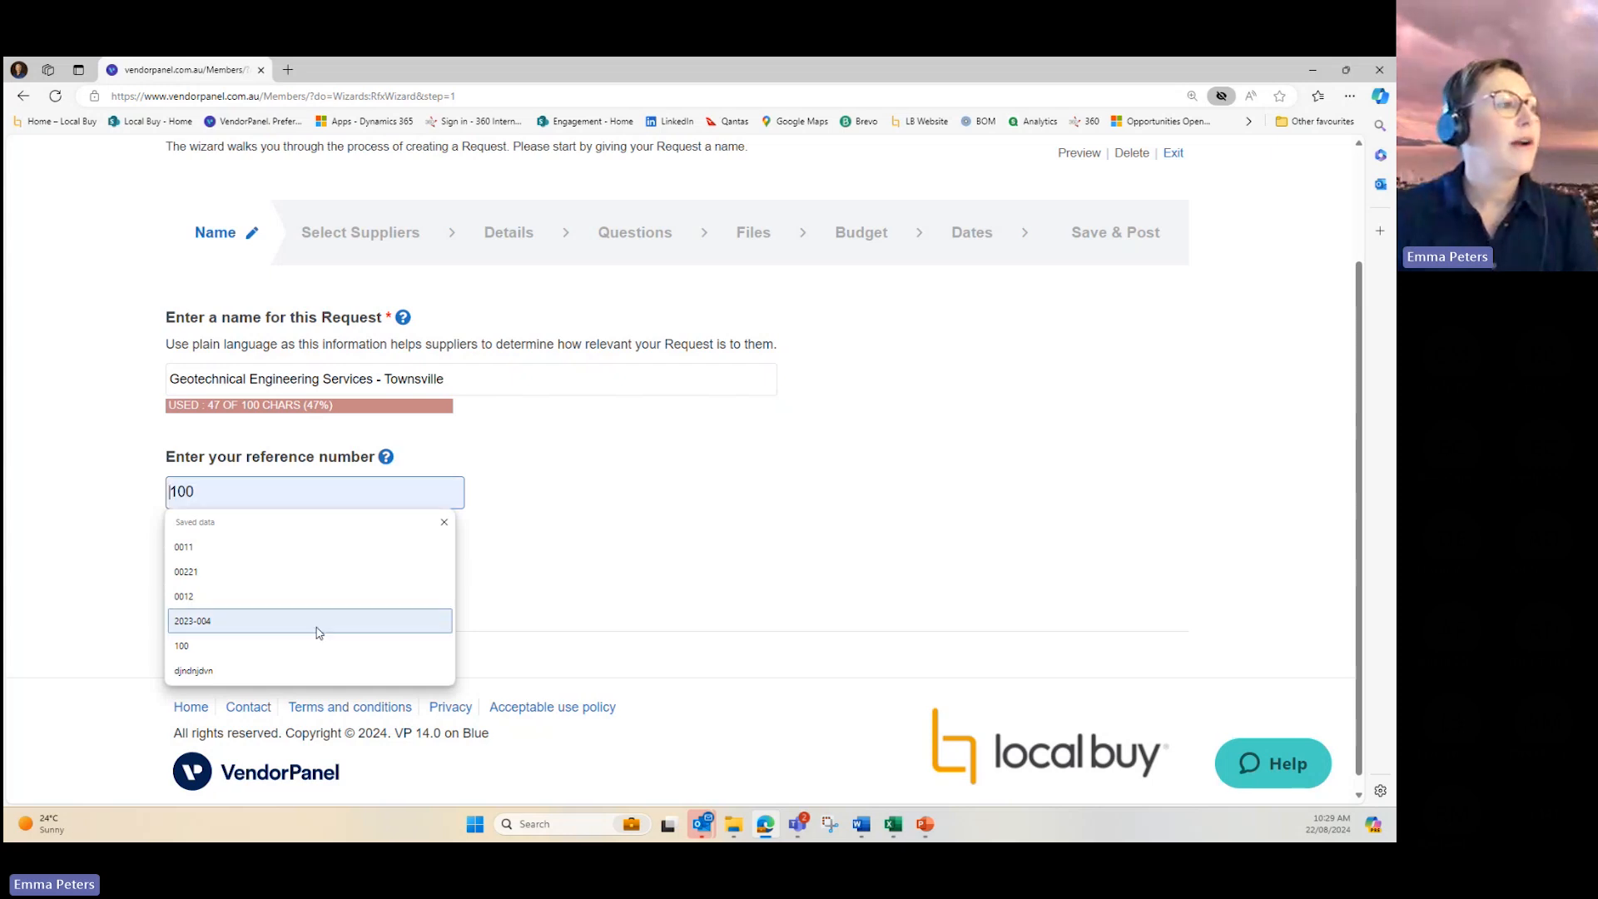
{"action": "left_click", "coordinate": [566, 465]}
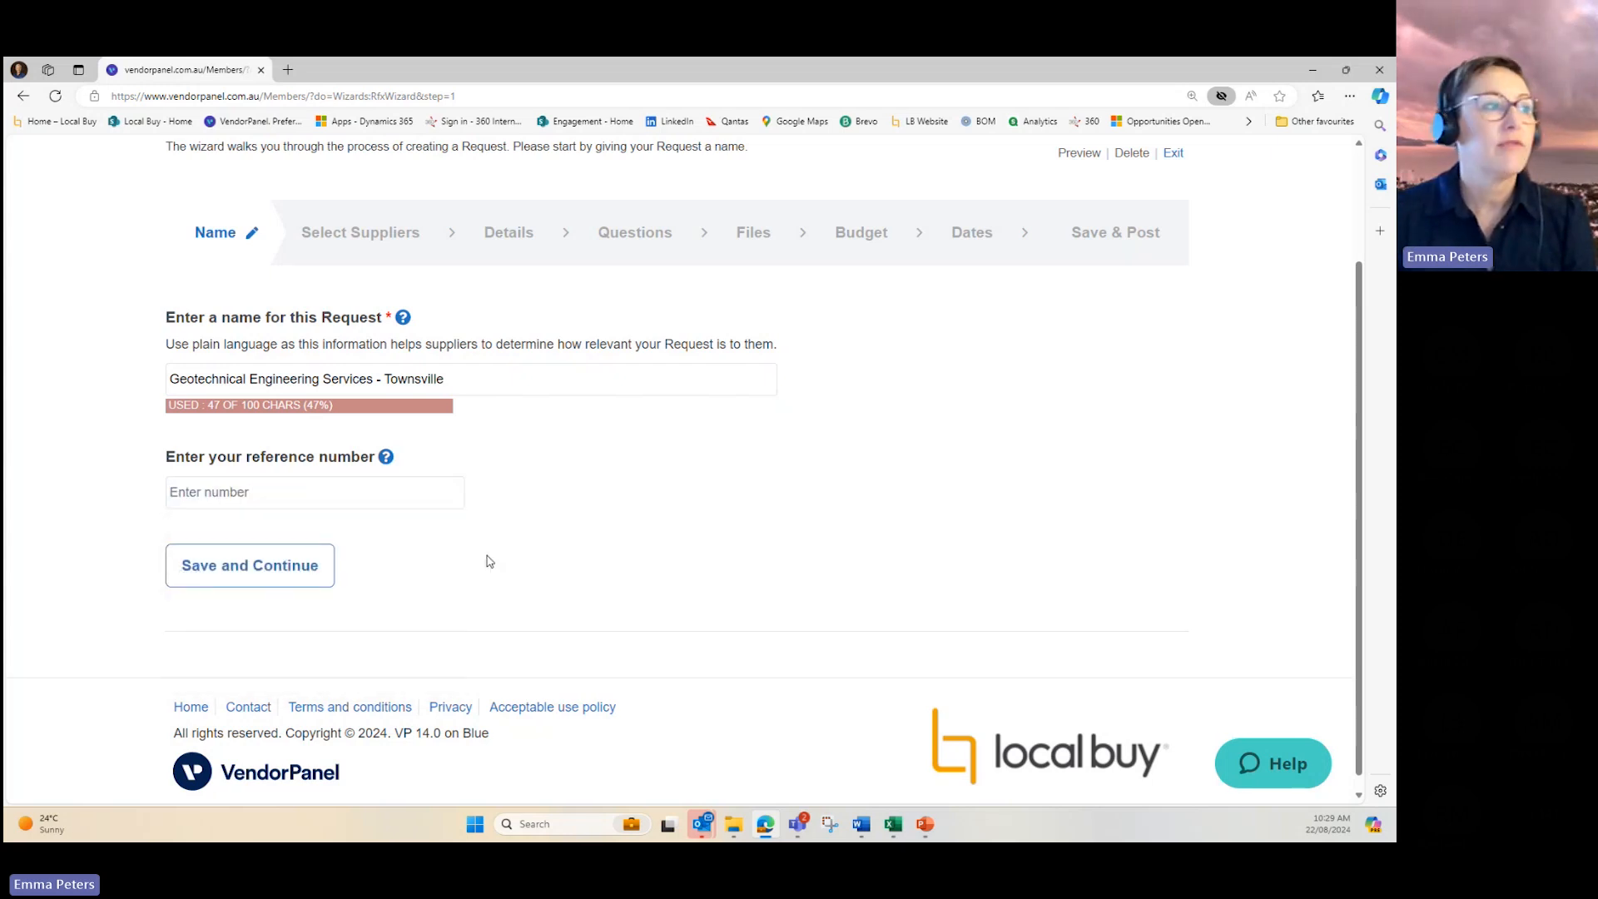
- Save the Request name and choose the Local Buy lists as the supplier lists for the Request
{"action": "left_click", "coordinate": [262, 569]}
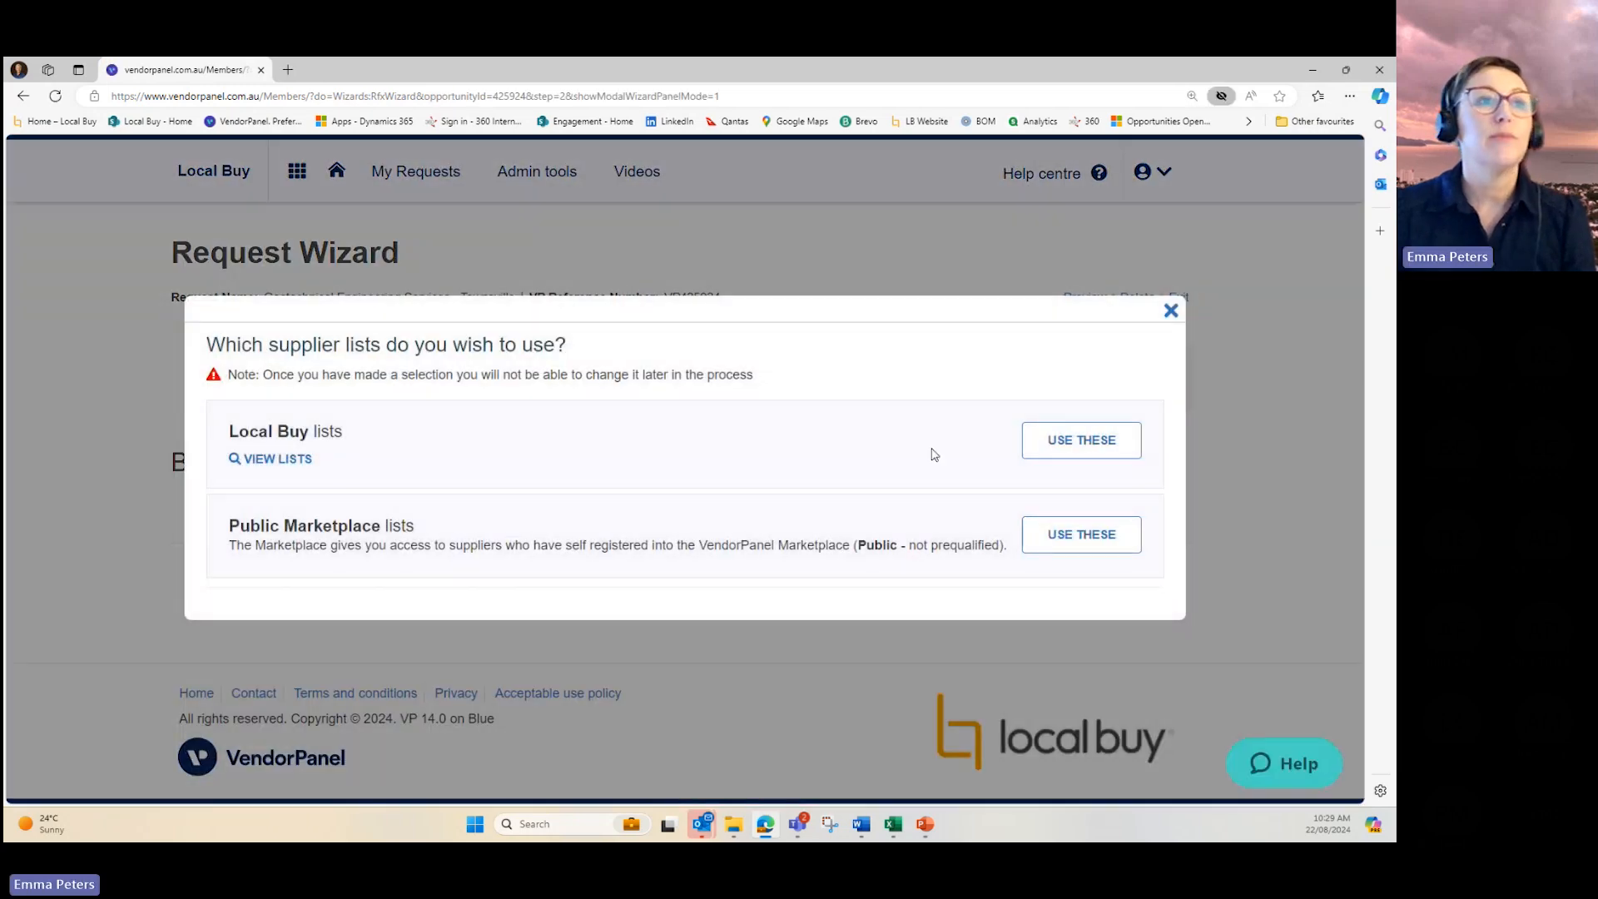
{"action": "left_click", "coordinate": [1069, 442]}
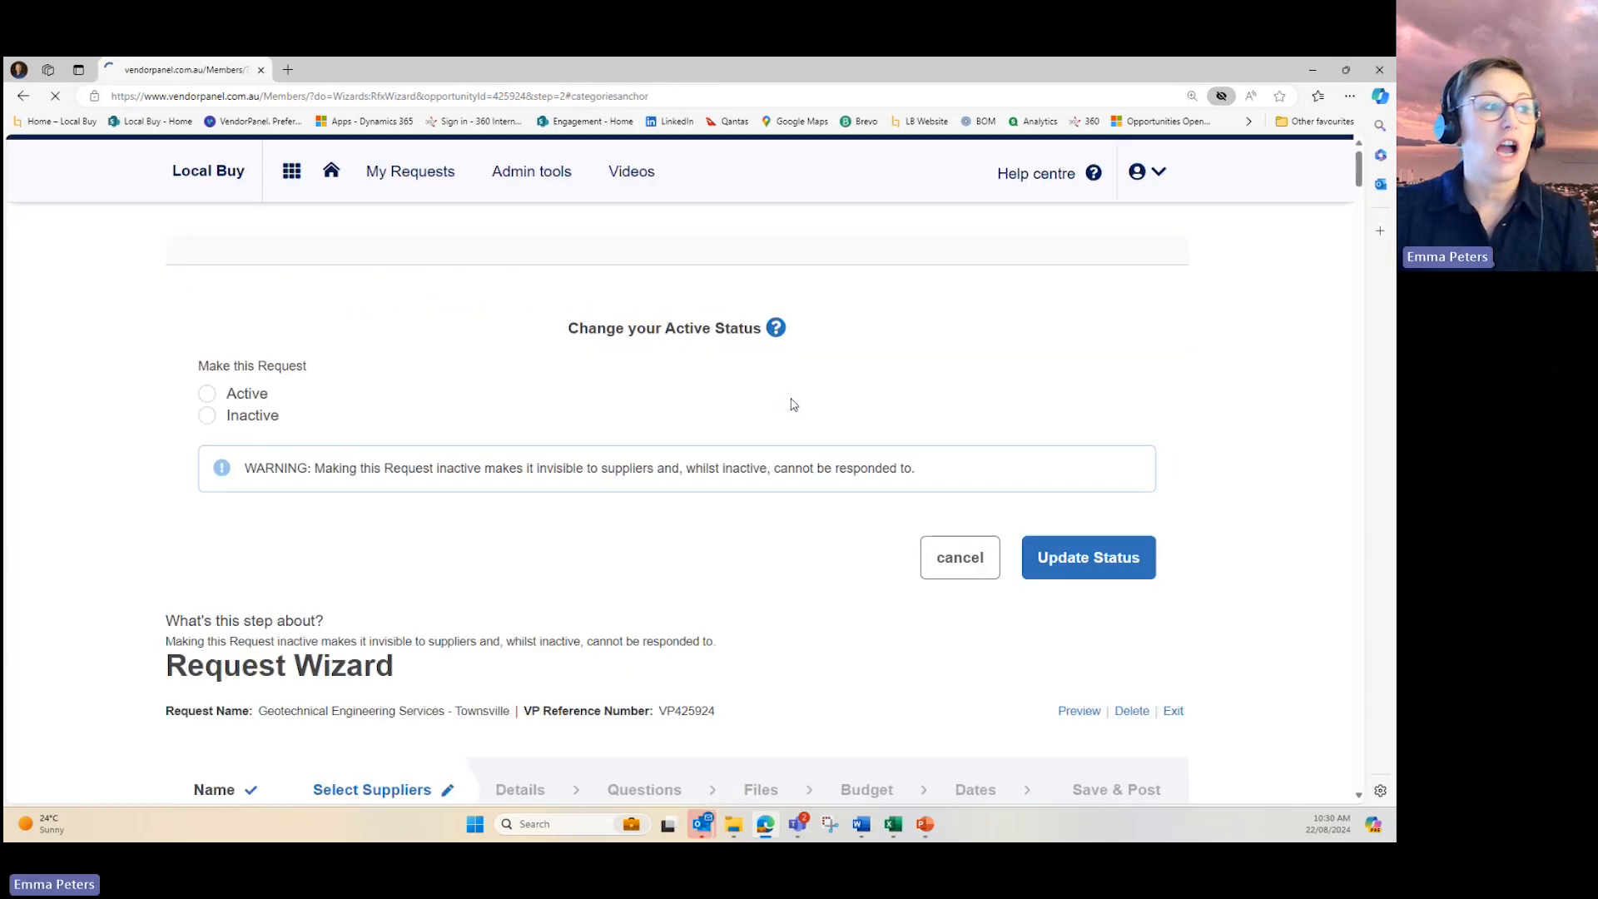
- Select the Geotechnical category under Engineering Services (Engineering) LB312 and use the Engineering & Environmental Consultancy Serv LB312 supplier list
{"action": "scroll", "coordinate": [795, 402], "scroll_direction": "down", "scroll_amount": 7}
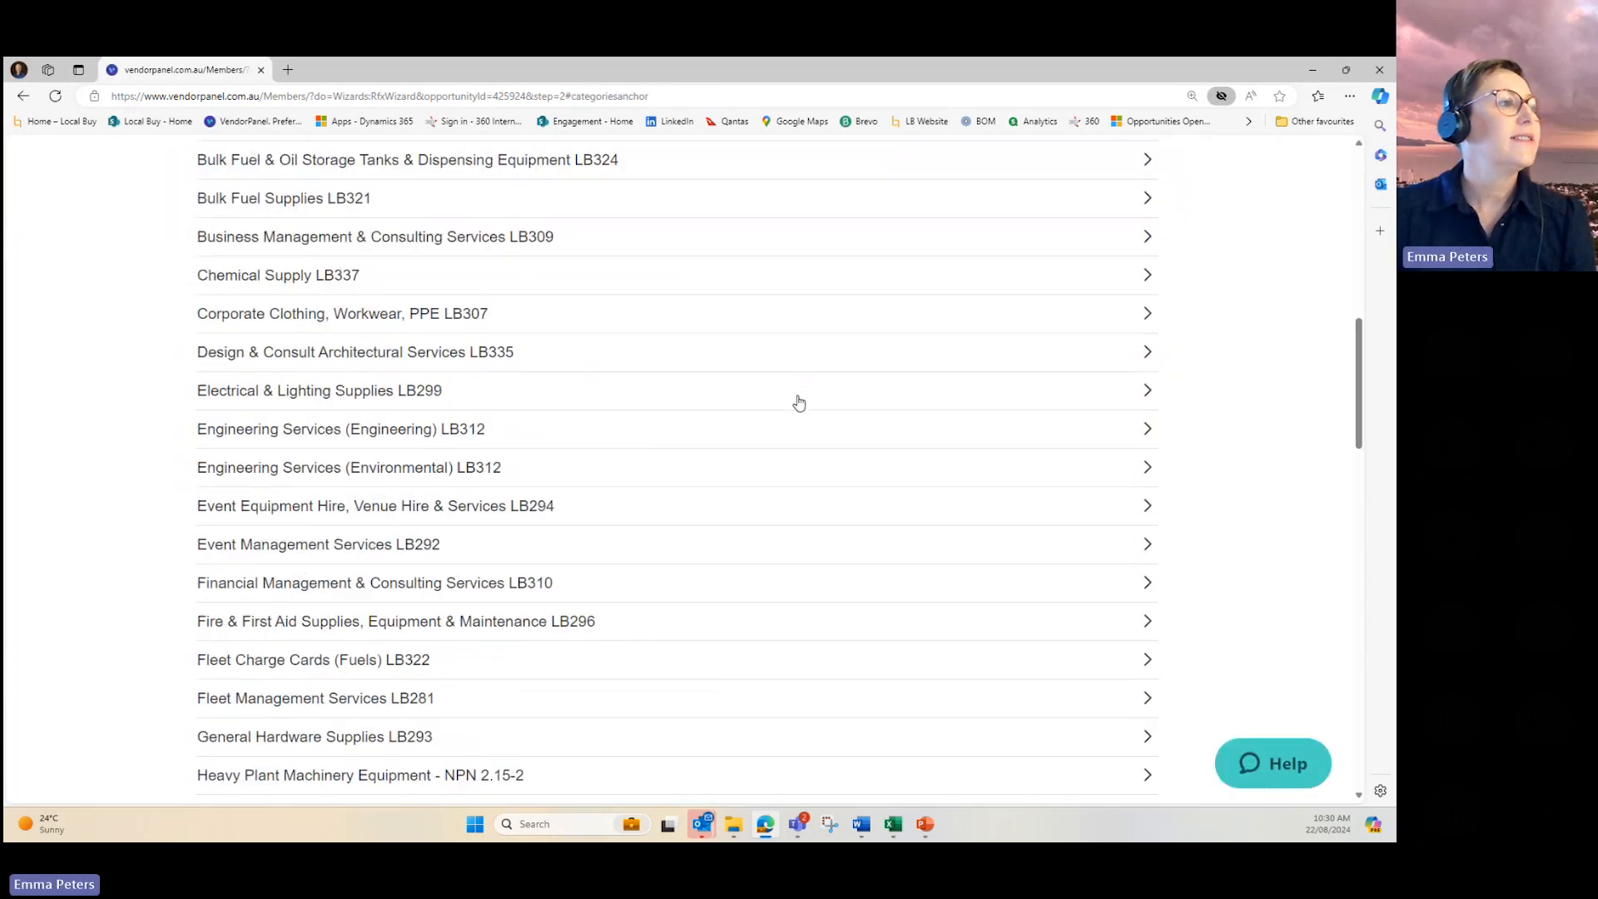
{"action": "left_click", "coordinate": [380, 436]}
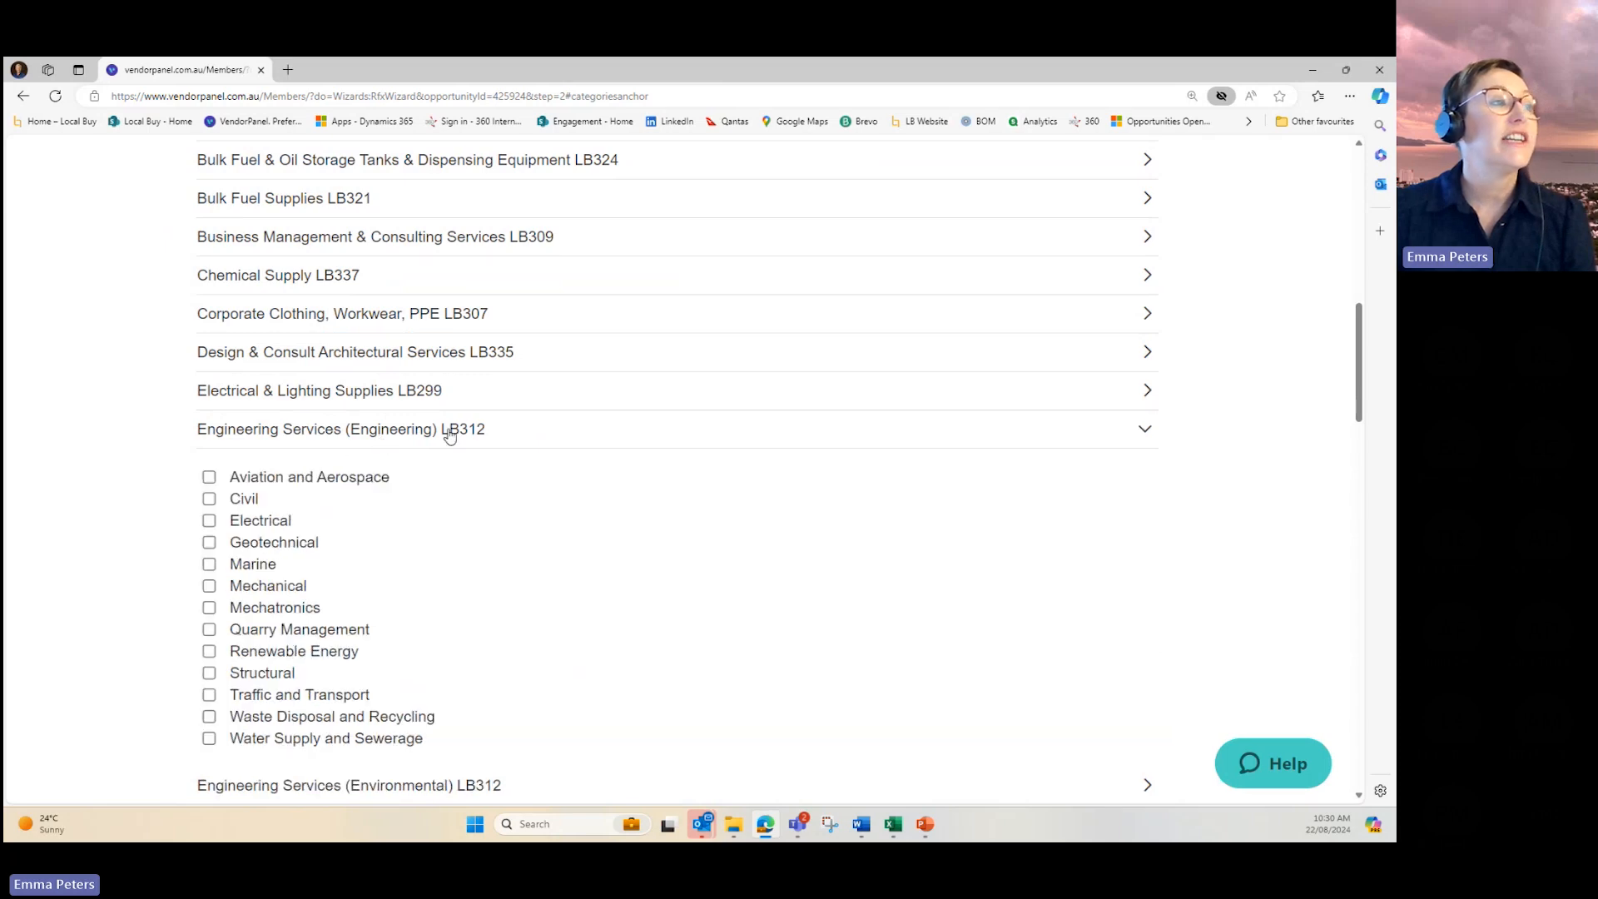
{"action": "left_click", "coordinate": [209, 543]}
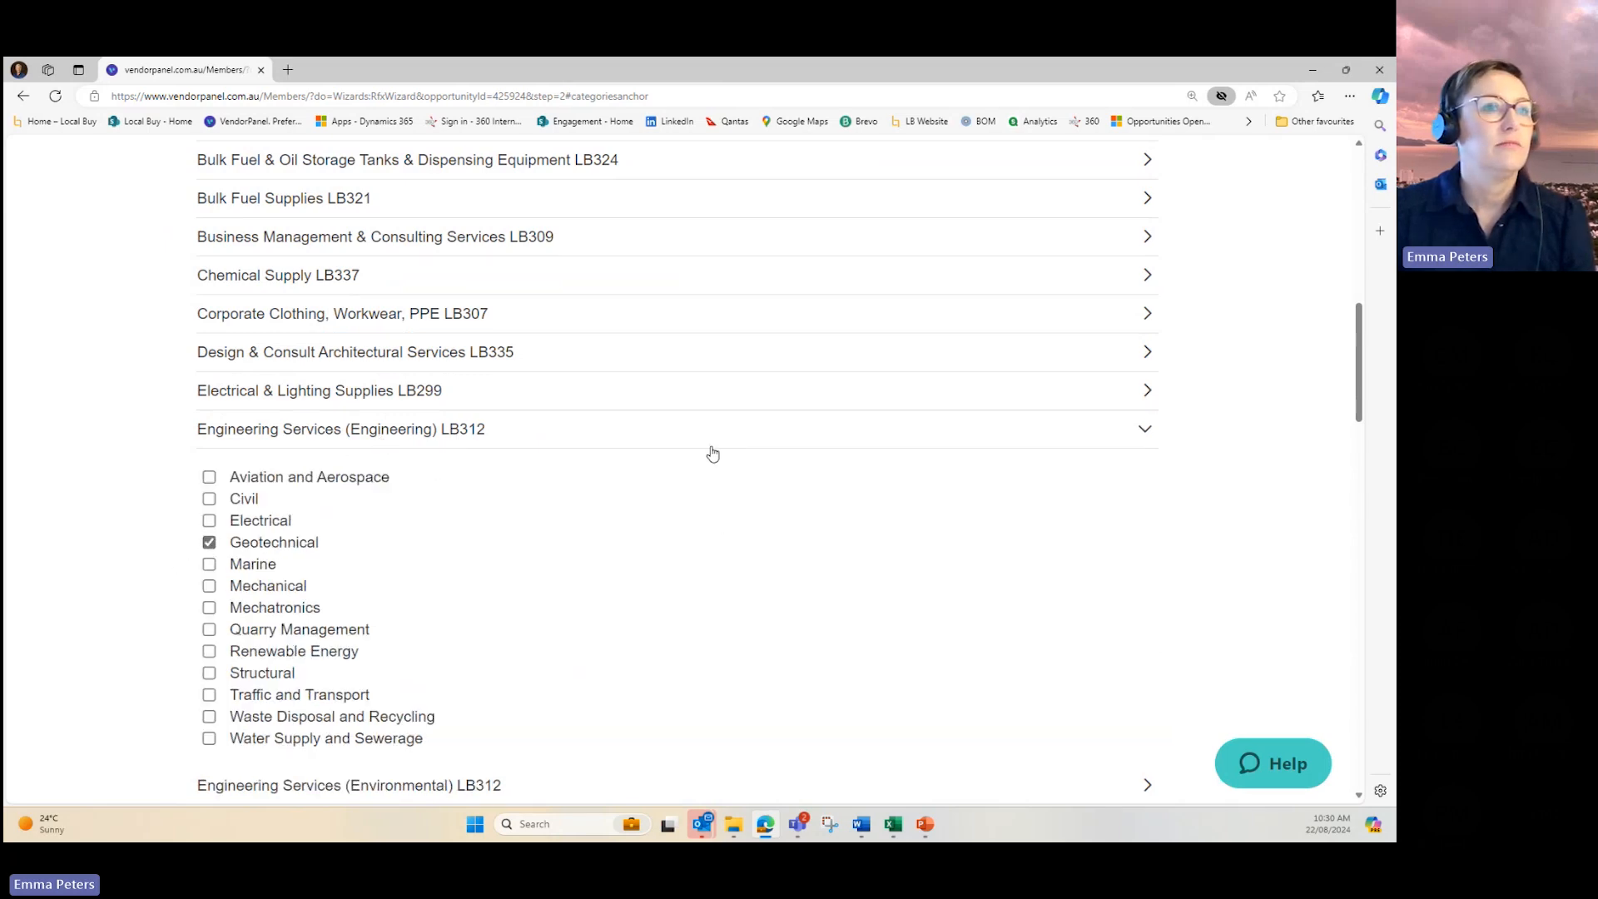
{"action": "left_click_drag", "start_coordinate": [1359, 330], "coordinate": [1359, 696]}
{"action": "left_click", "coordinate": [221, 520]}
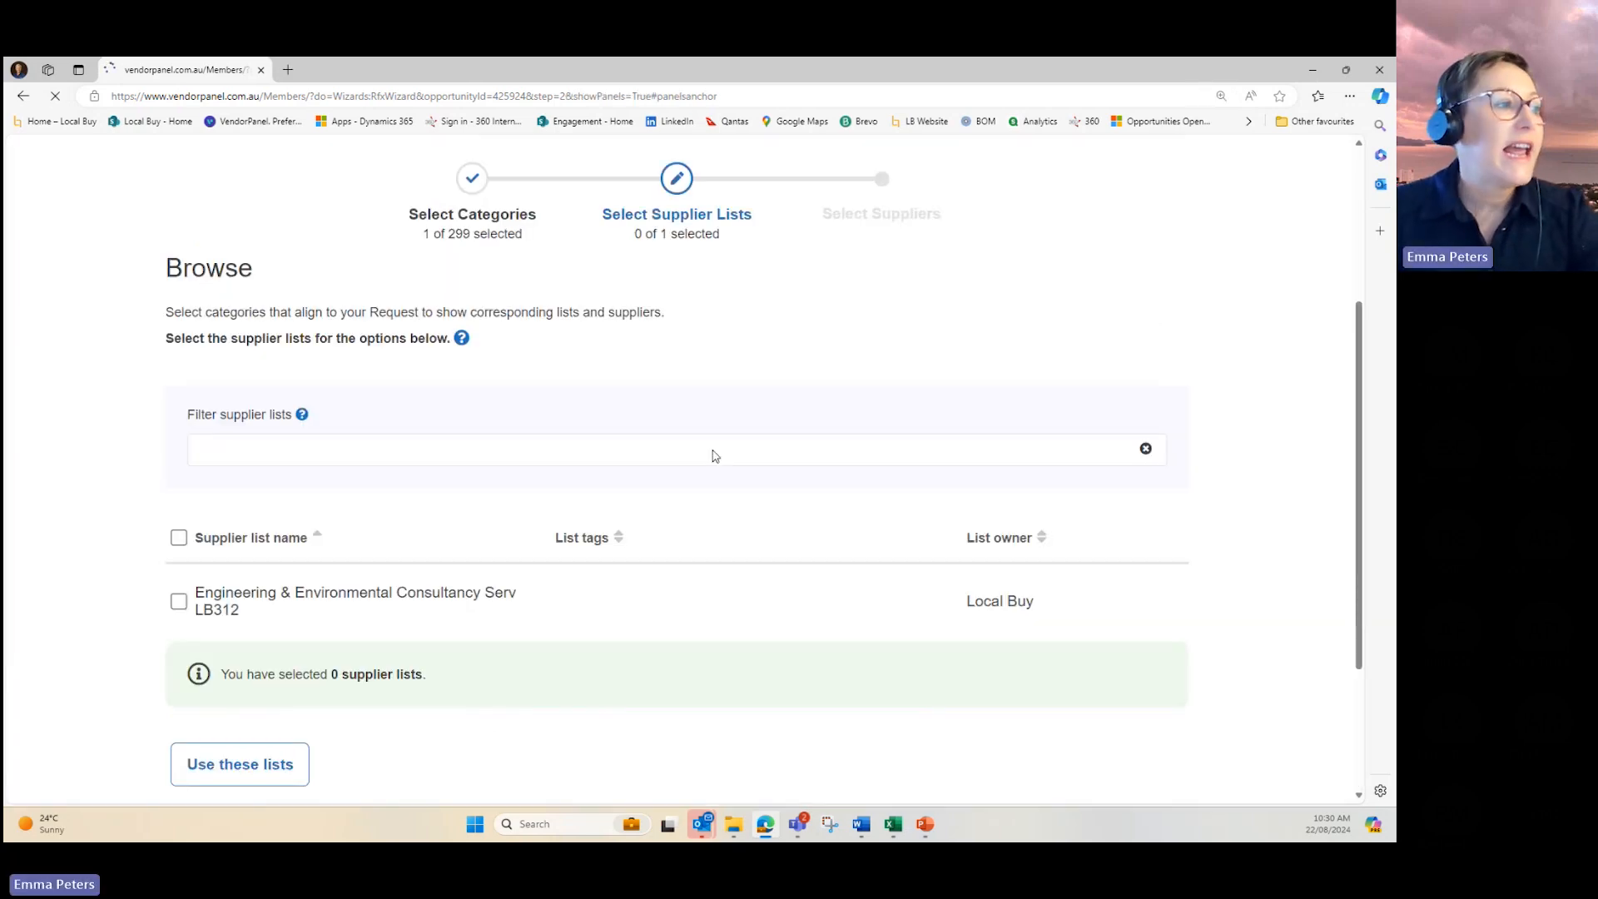
{"action": "left_click", "coordinate": [179, 601]}
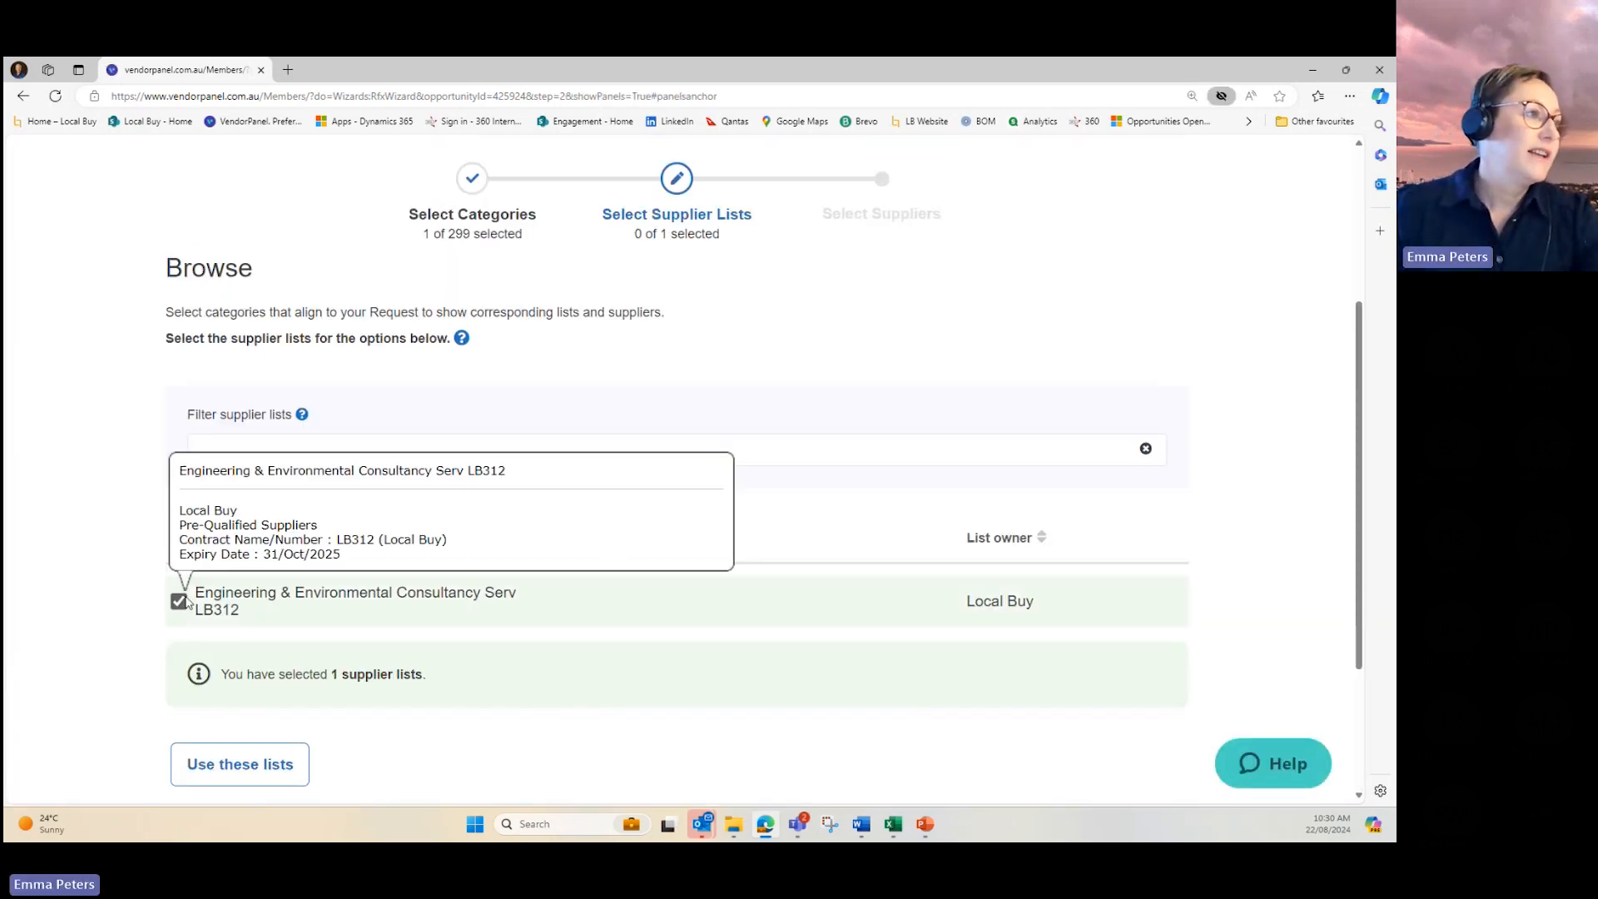
{"action": "left_click", "coordinate": [239, 765]}
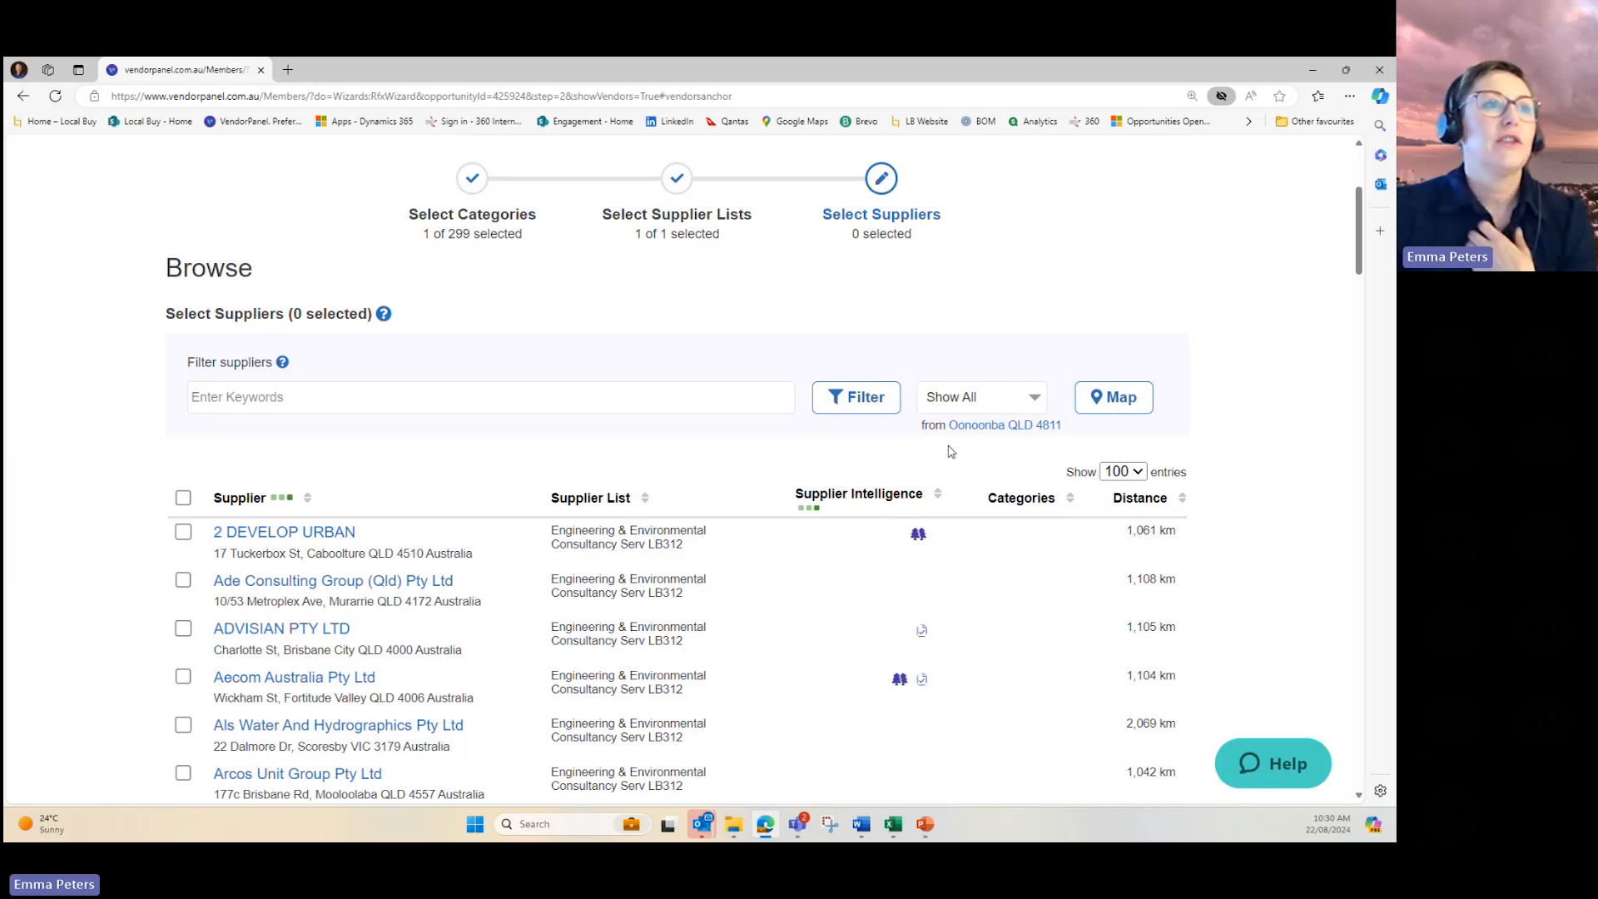
- Examine the supplier filter tags available for narrowing the supplier list, without applying any
{"action": "left_click", "coordinate": [862, 405]}
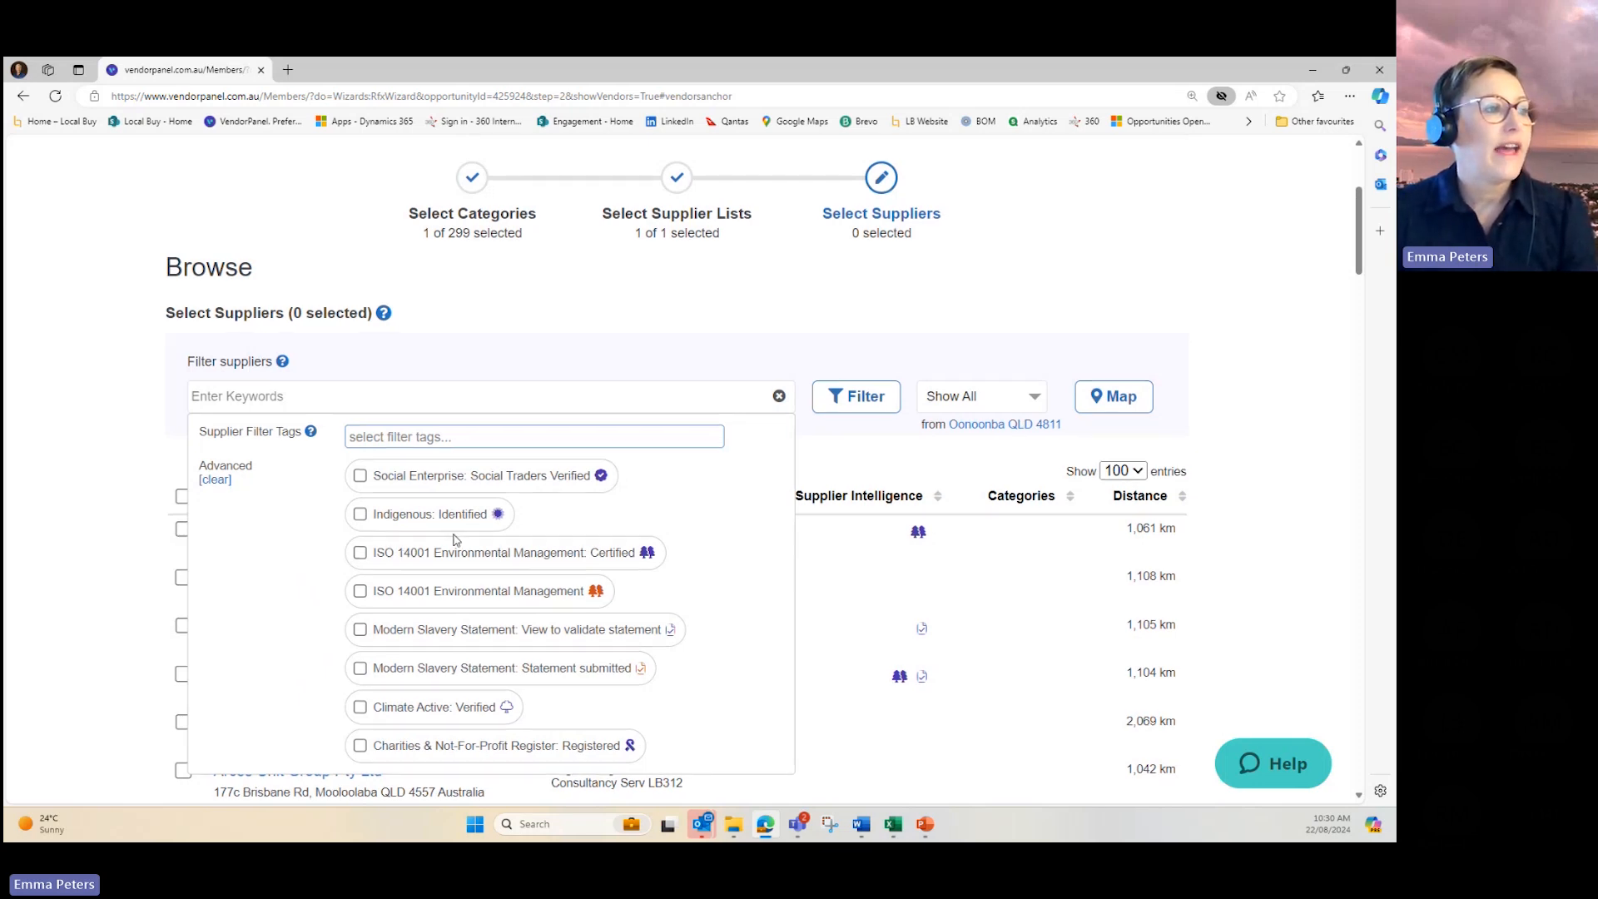
{"action": "scroll", "coordinate": [456, 539], "scroll_direction": "down", "scroll_amount": 3}
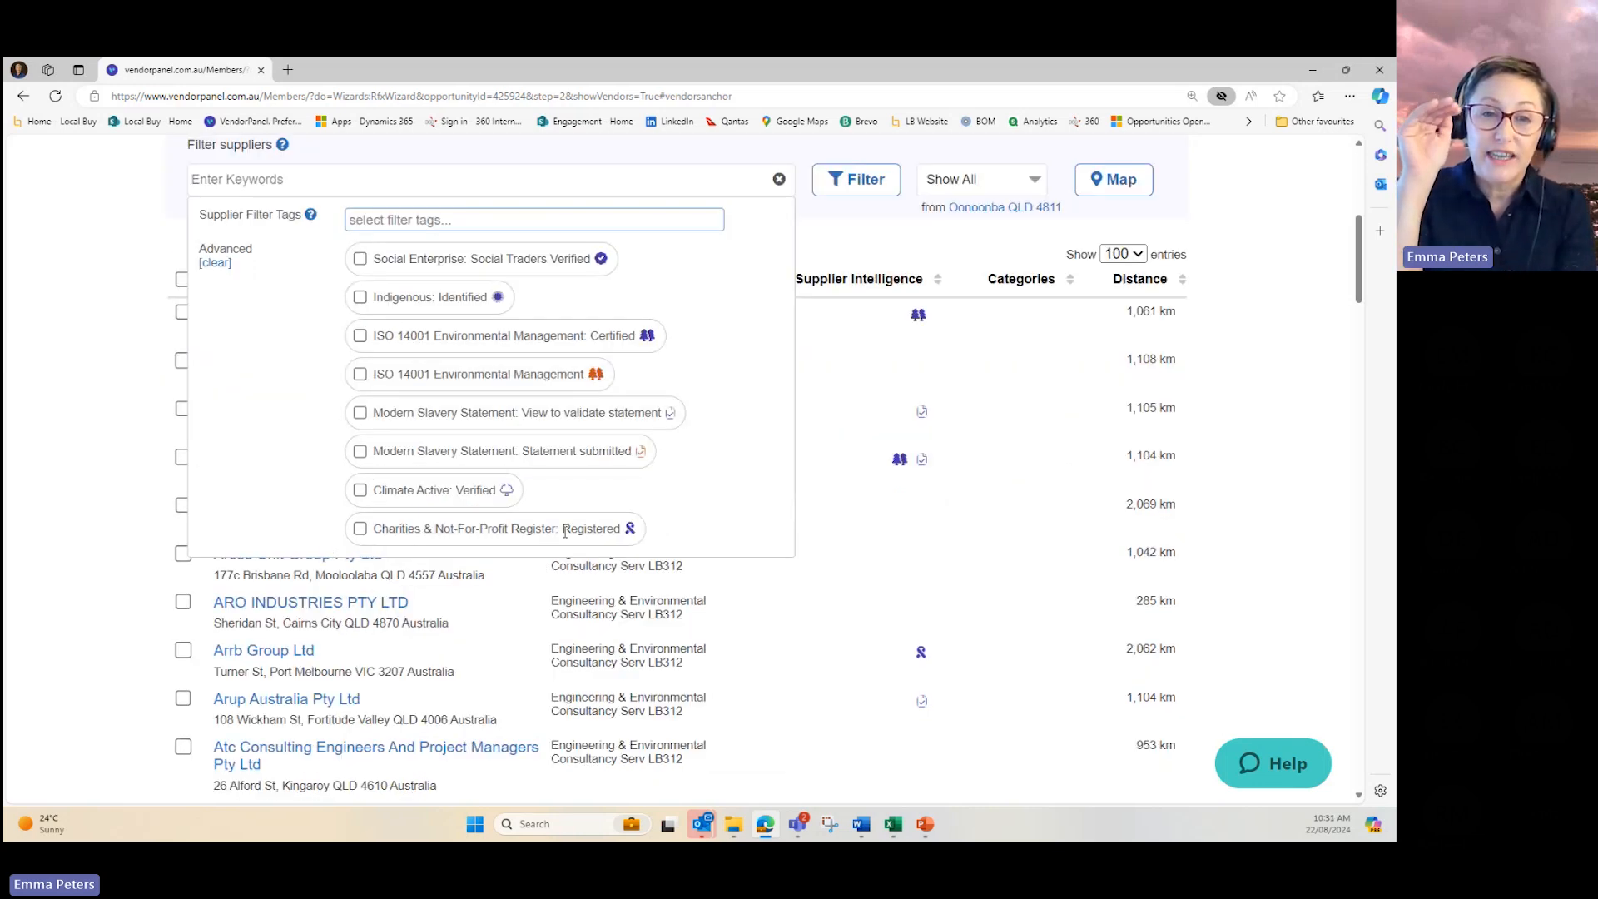
{"action": "left_click", "coordinate": [830, 242]}
{"action": "scroll", "coordinate": [971, 242], "scroll_direction": "up", "scroll_amount": 1}
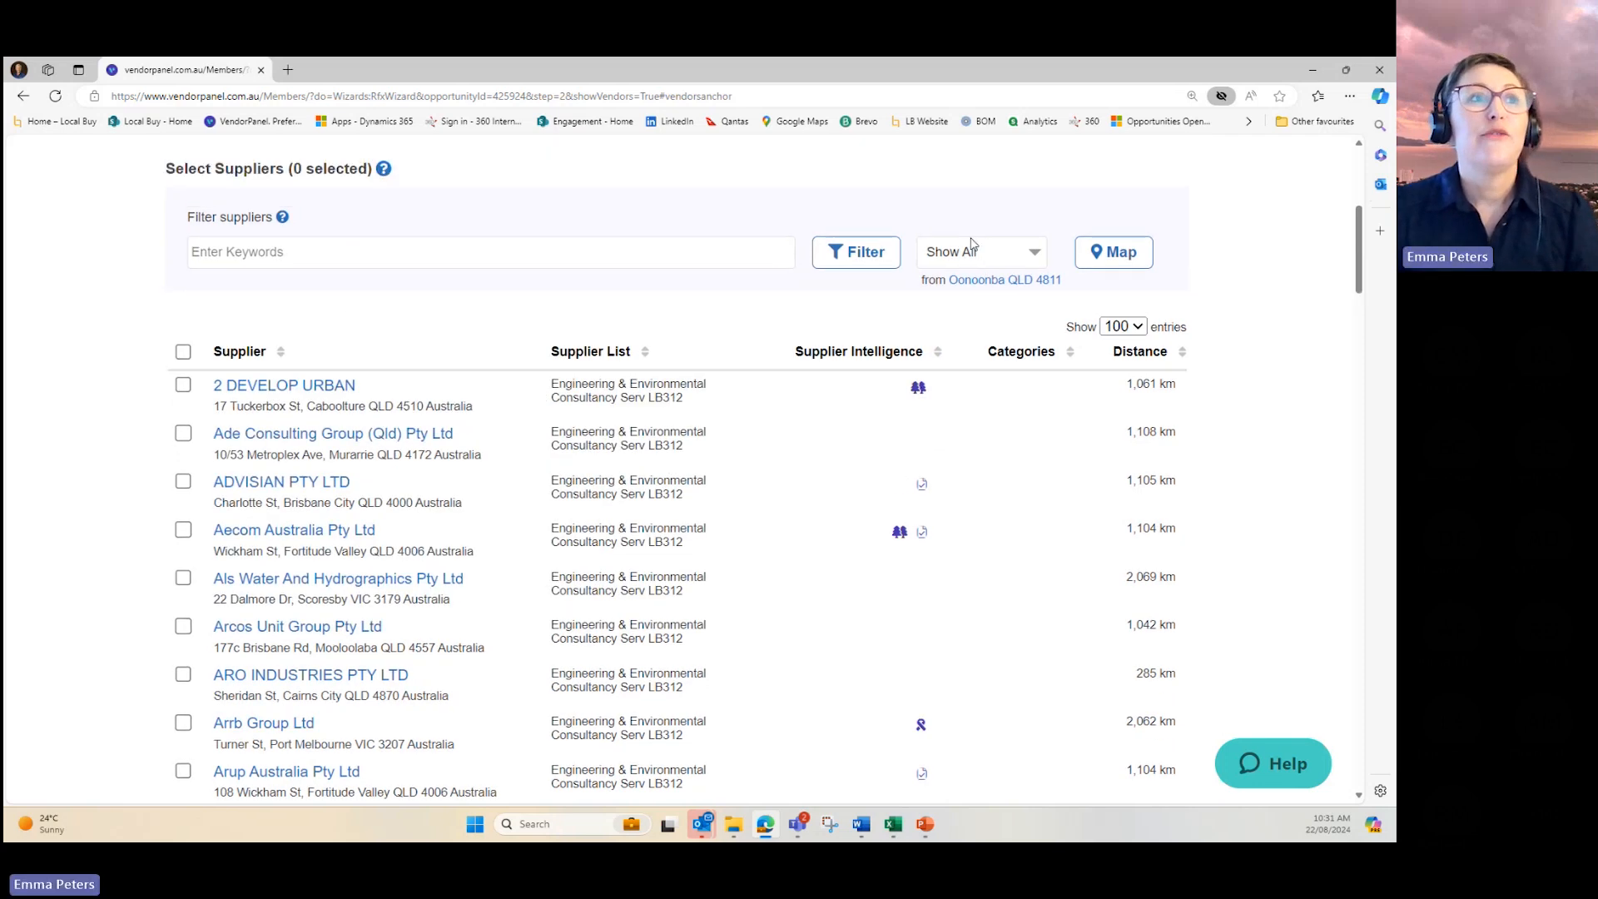
- Look through the distance filter options and the supplier entries, leaving the distance set to Show All
{"action": "left_click", "coordinate": [974, 249]}
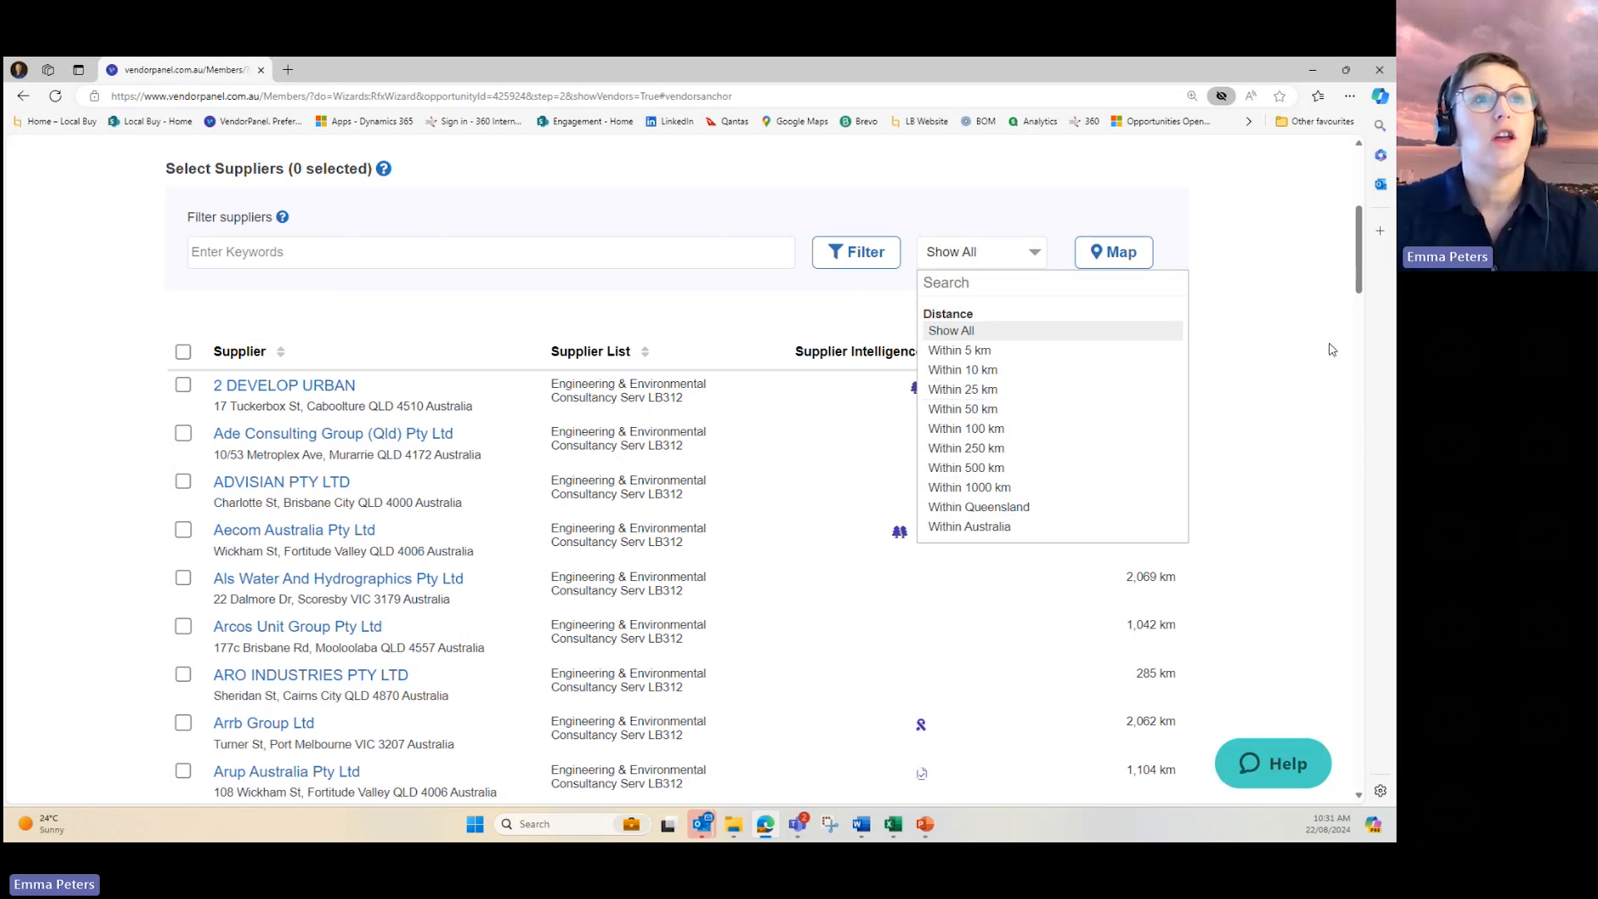
{"action": "scroll", "coordinate": [1329, 350], "scroll_direction": "down", "scroll_amount": 7}
{"action": "scroll", "coordinate": [1287, 333], "scroll_direction": "up", "scroll_amount": 4}
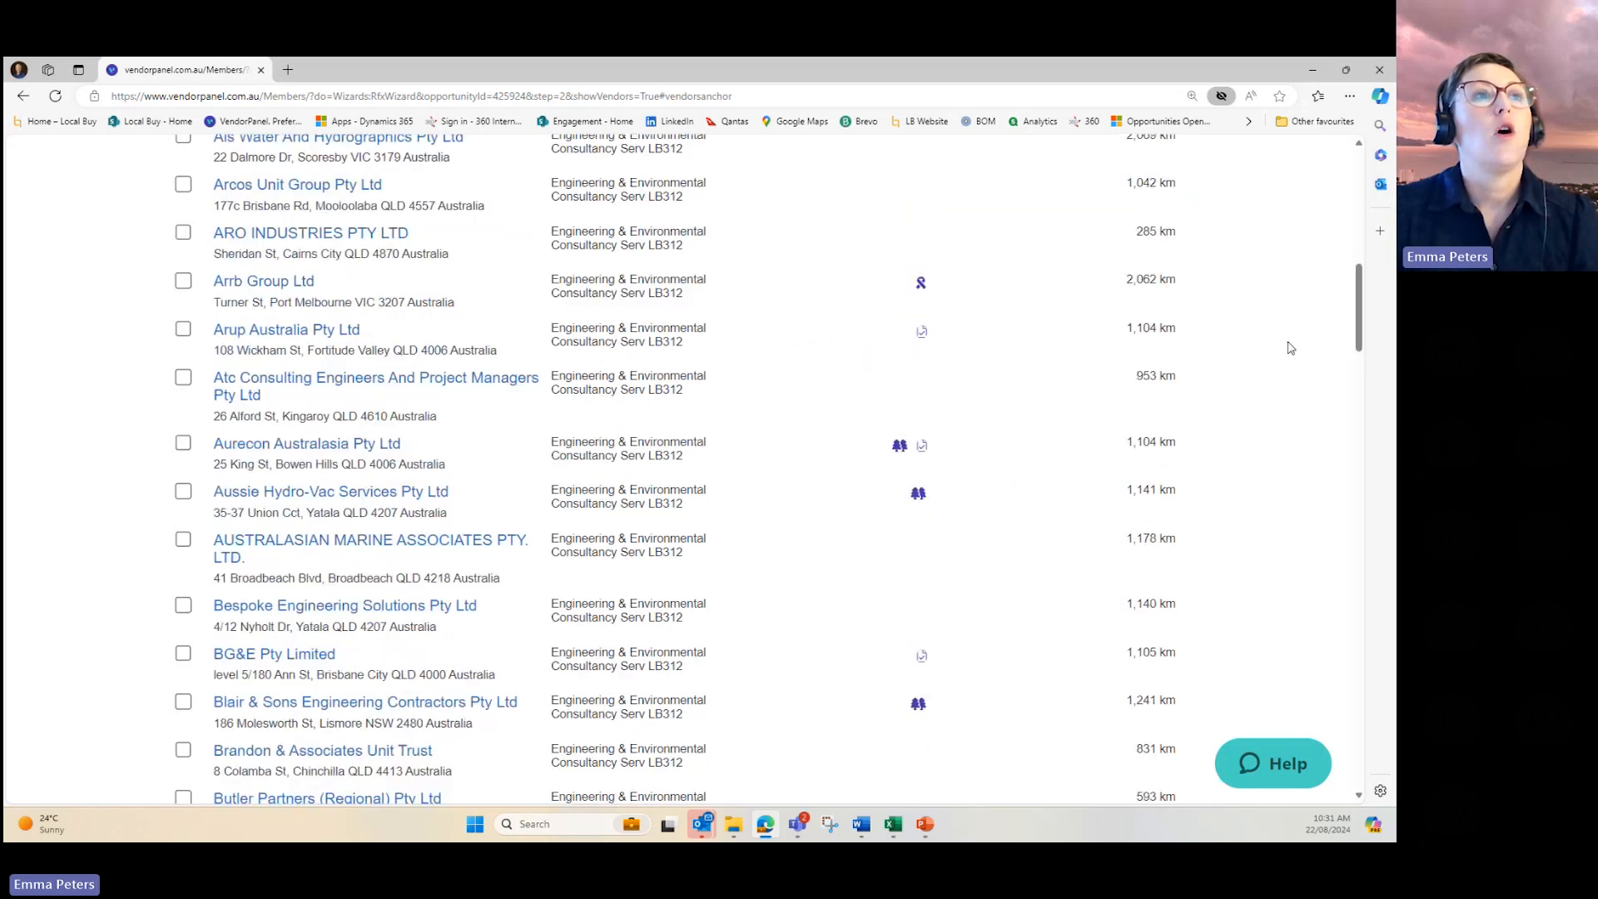
{"action": "left_click", "coordinate": [1286, 315]}
{"action": "scroll", "coordinate": [1286, 315], "scroll_direction": "up", "scroll_amount": 3}
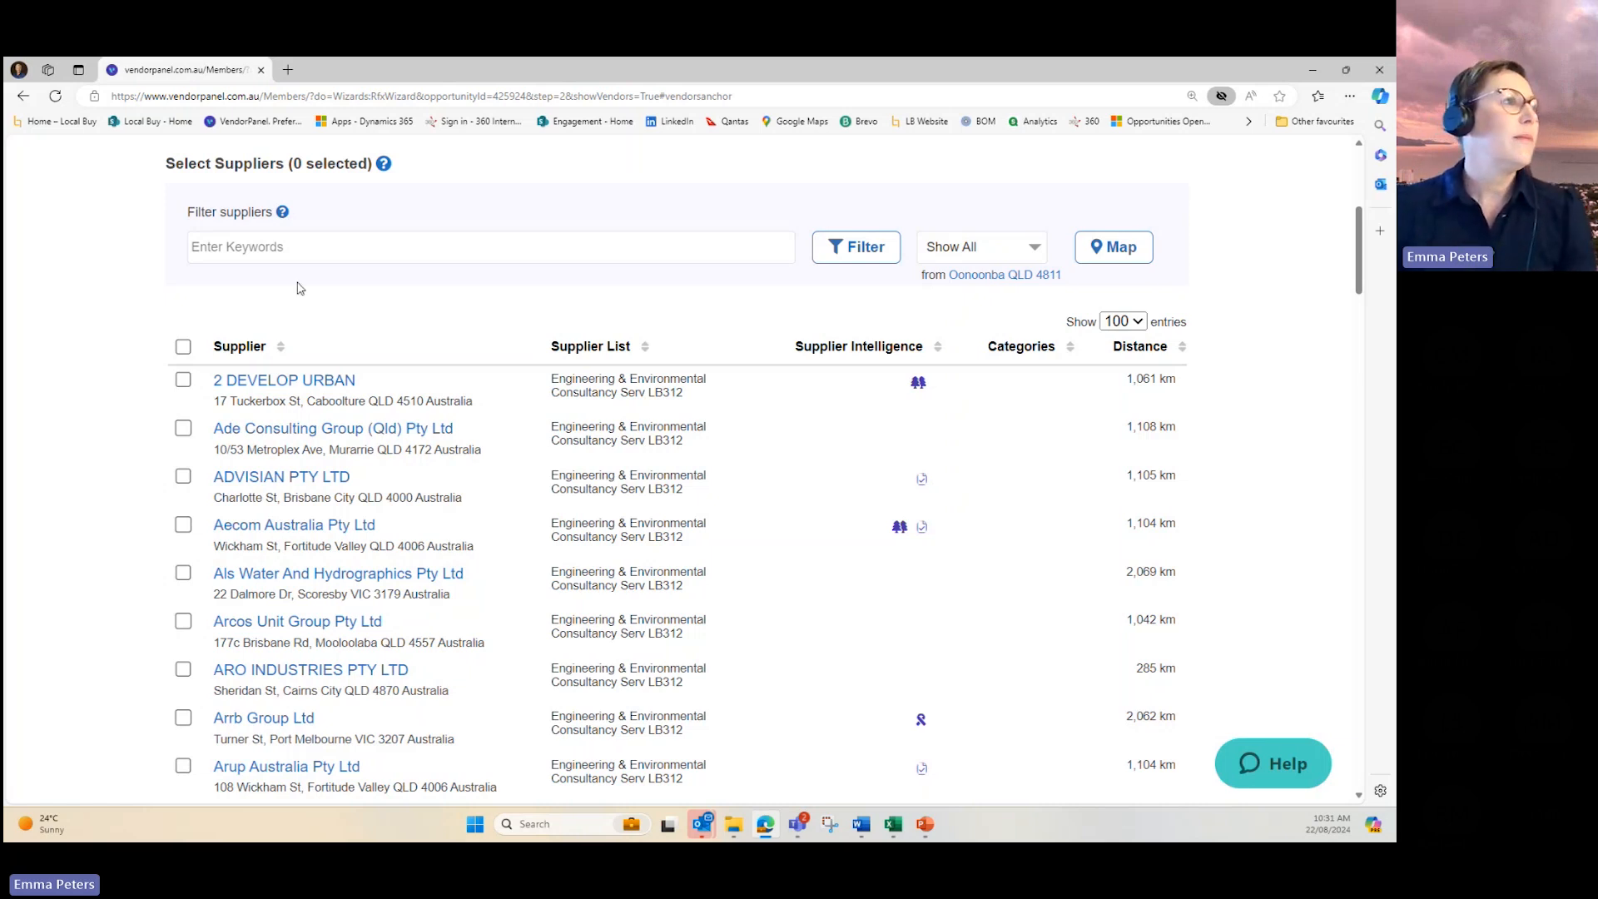
- Filter the suppliers by the keyword "arup" and select Arup Australia Pty Ltd
{"action": "left_click", "coordinate": [313, 247]}
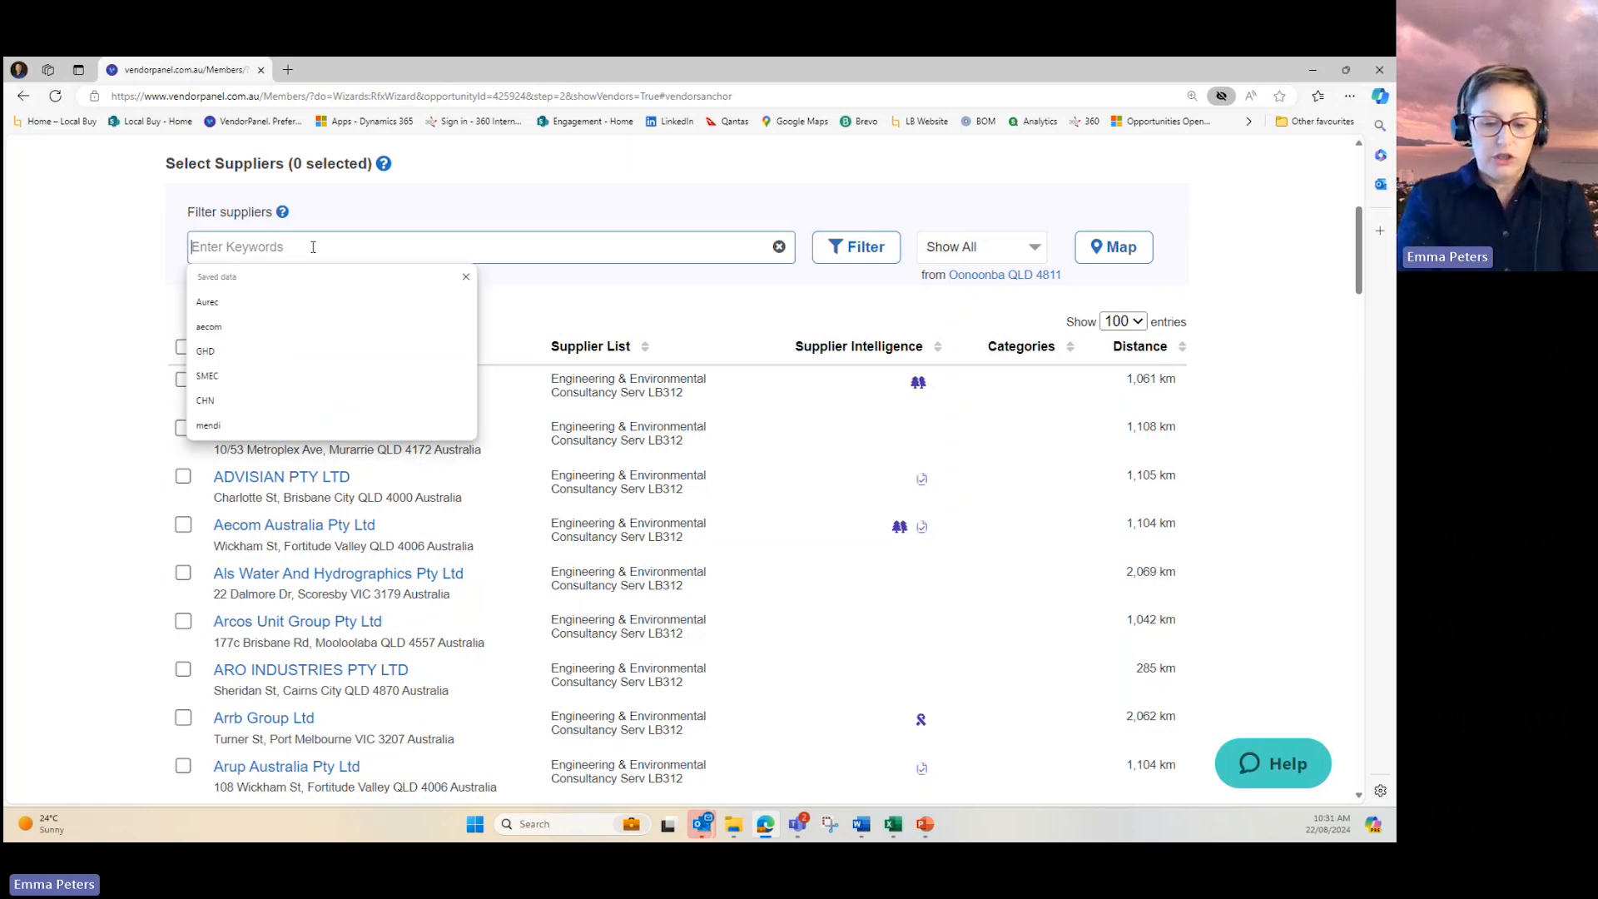
{"action": "type", "text": "aru"}
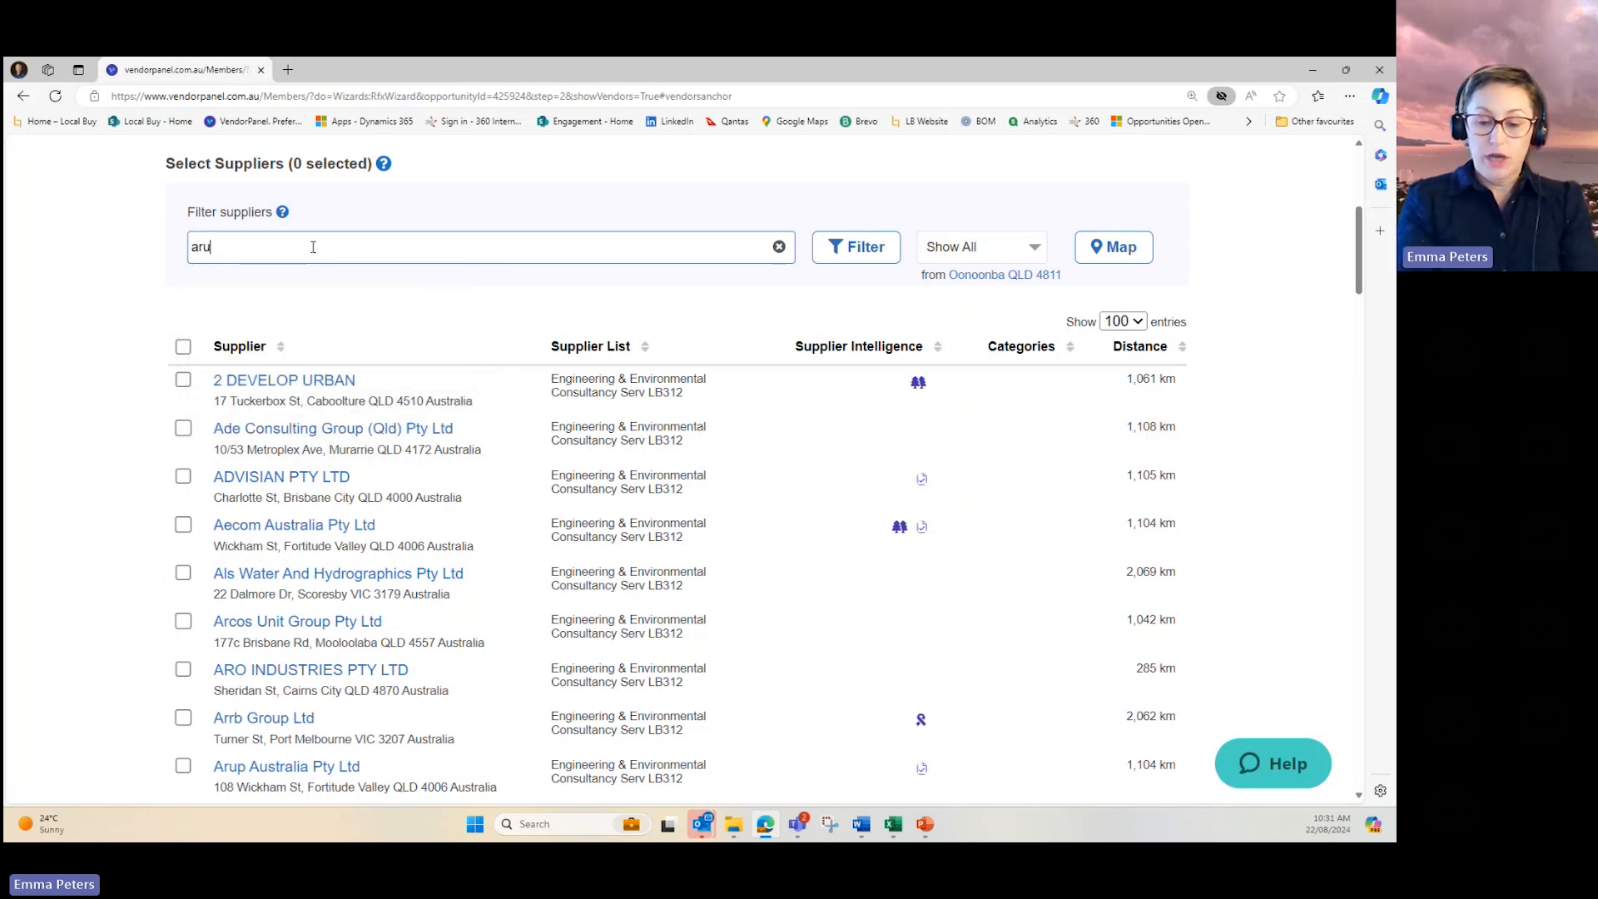
{"action": "type", "text": "p"}
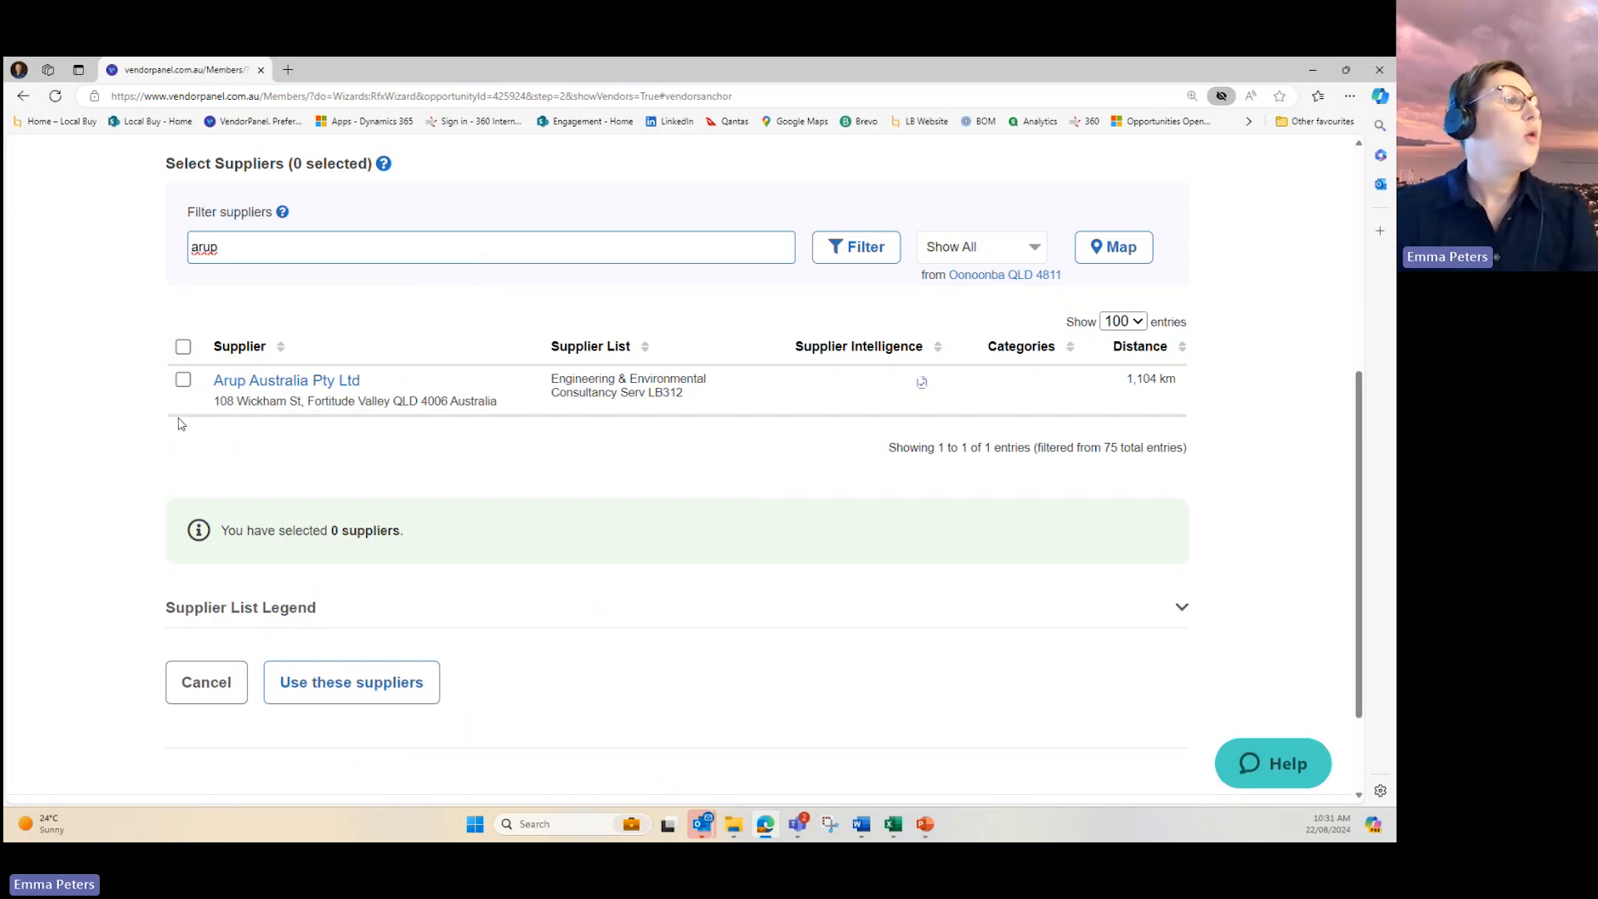
{"action": "left_click", "coordinate": [183, 380]}
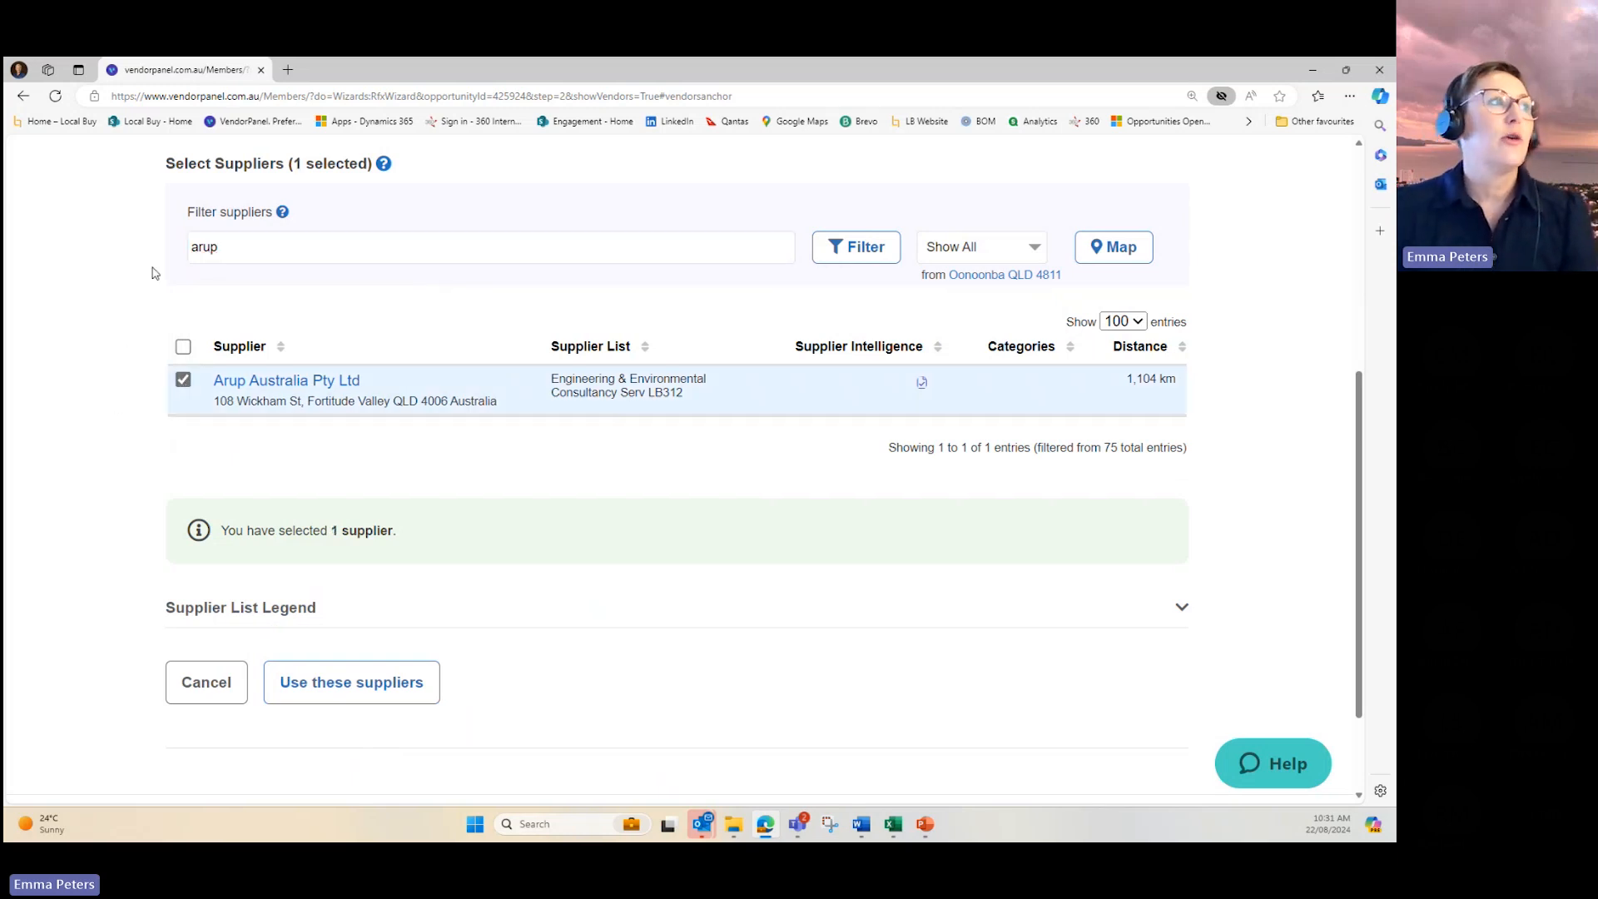
- Filter the suppliers by the keyword "aurec" and select Aurecon Australasia Pty Ltd
{"action": "left_click_drag", "start_coordinate": [268, 246], "coordinate": [121, 253]}
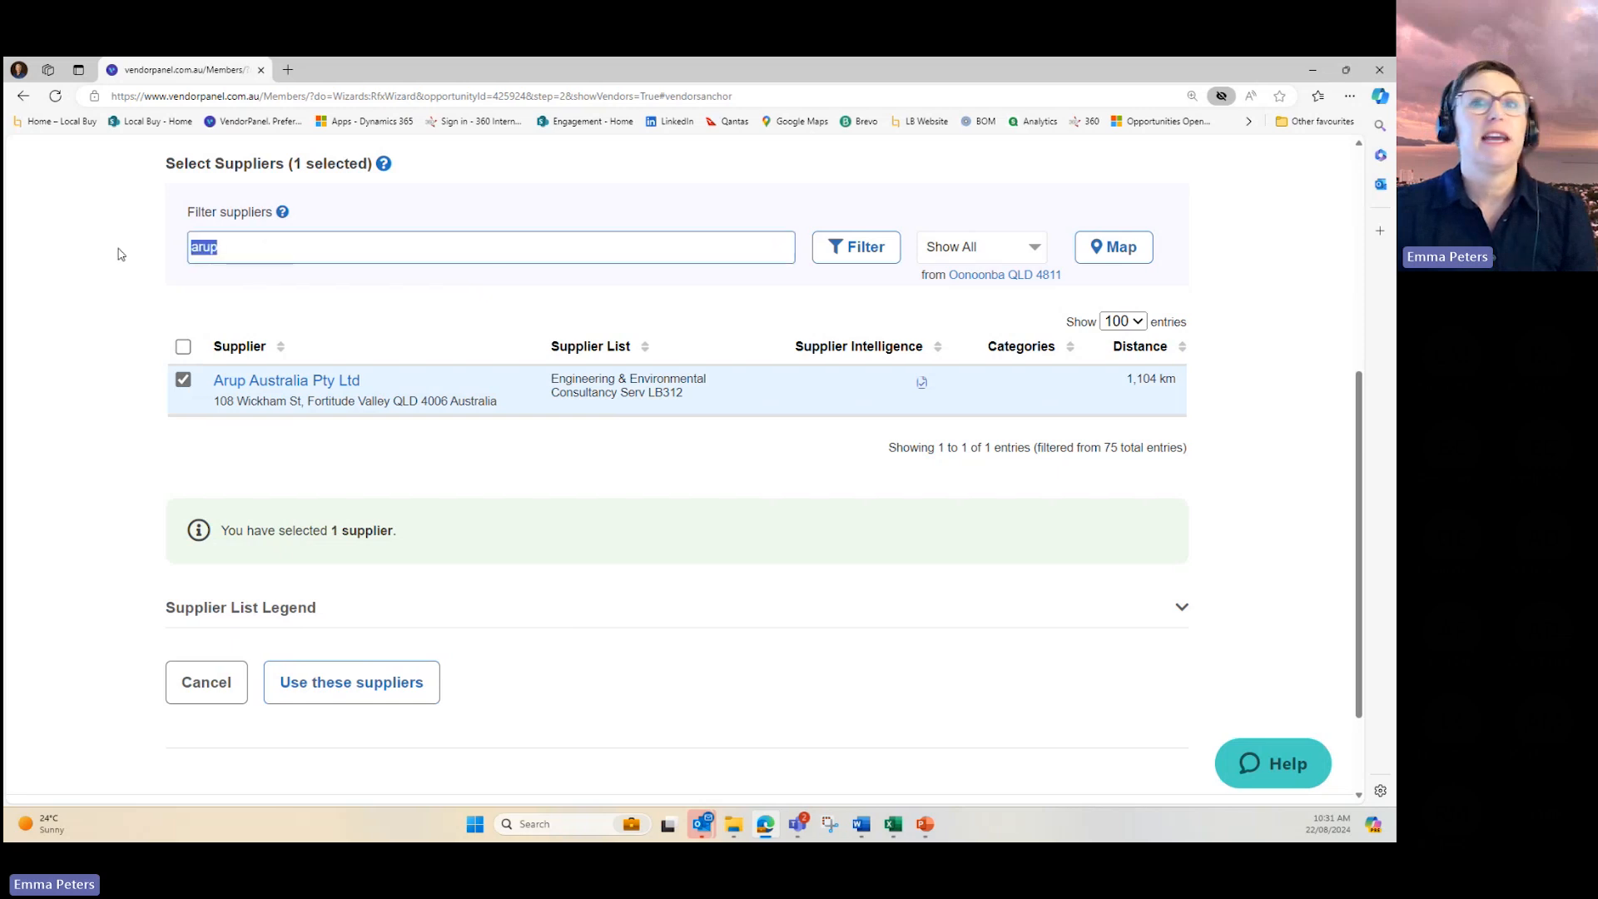
{"action": "type", "text": "auro"}
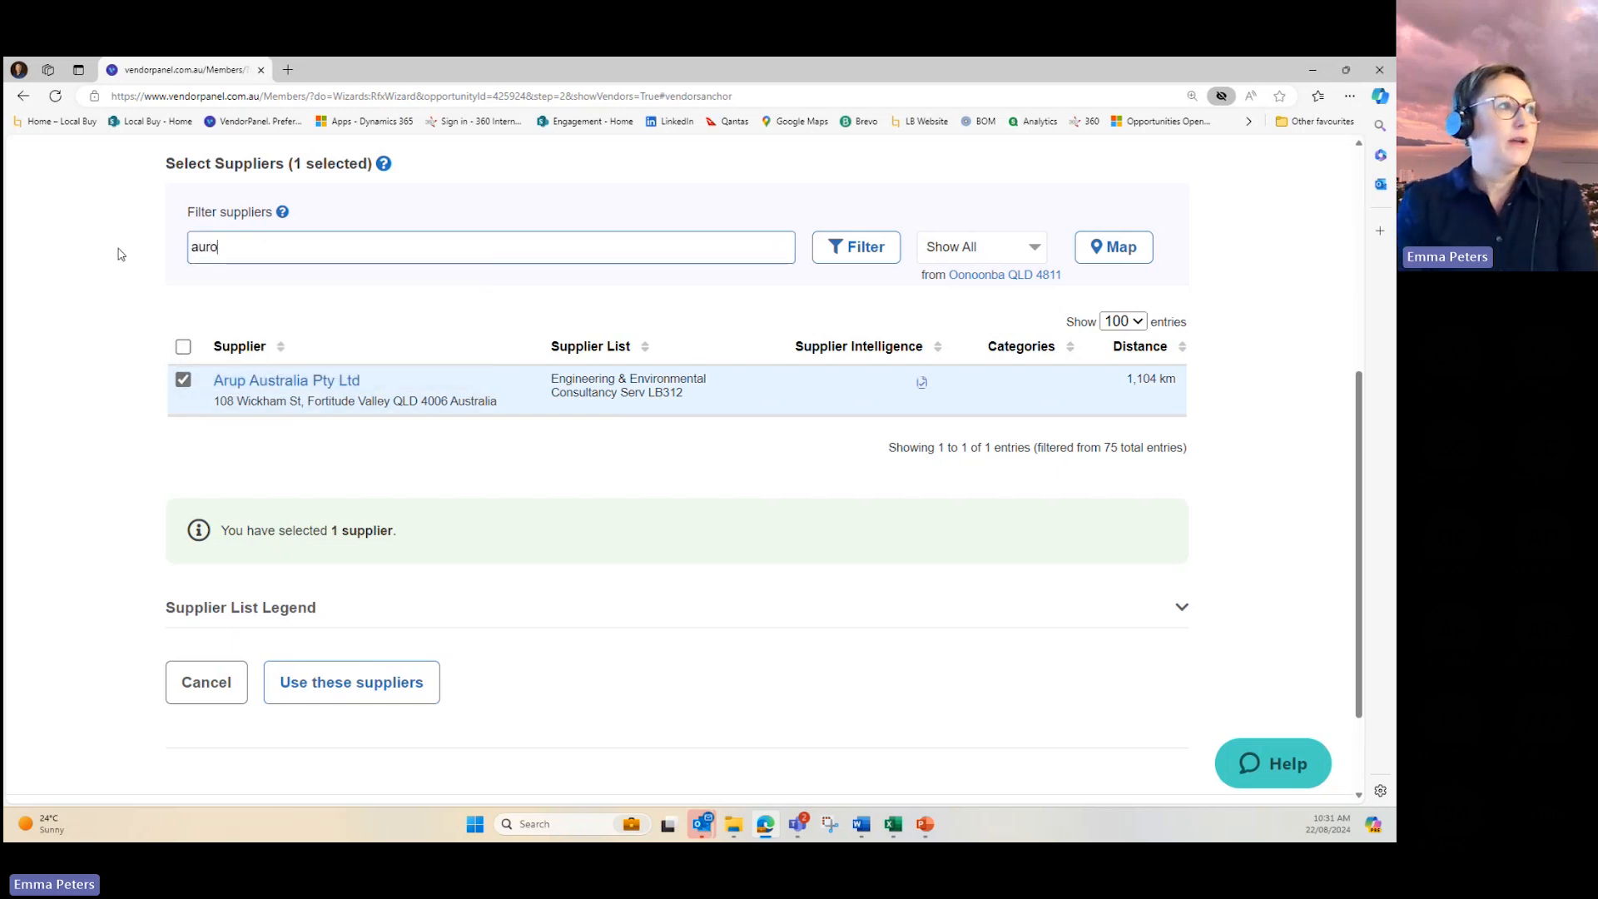
{"action": "key", "text": "BackSpace"}
{"action": "type", "text": "ec"}
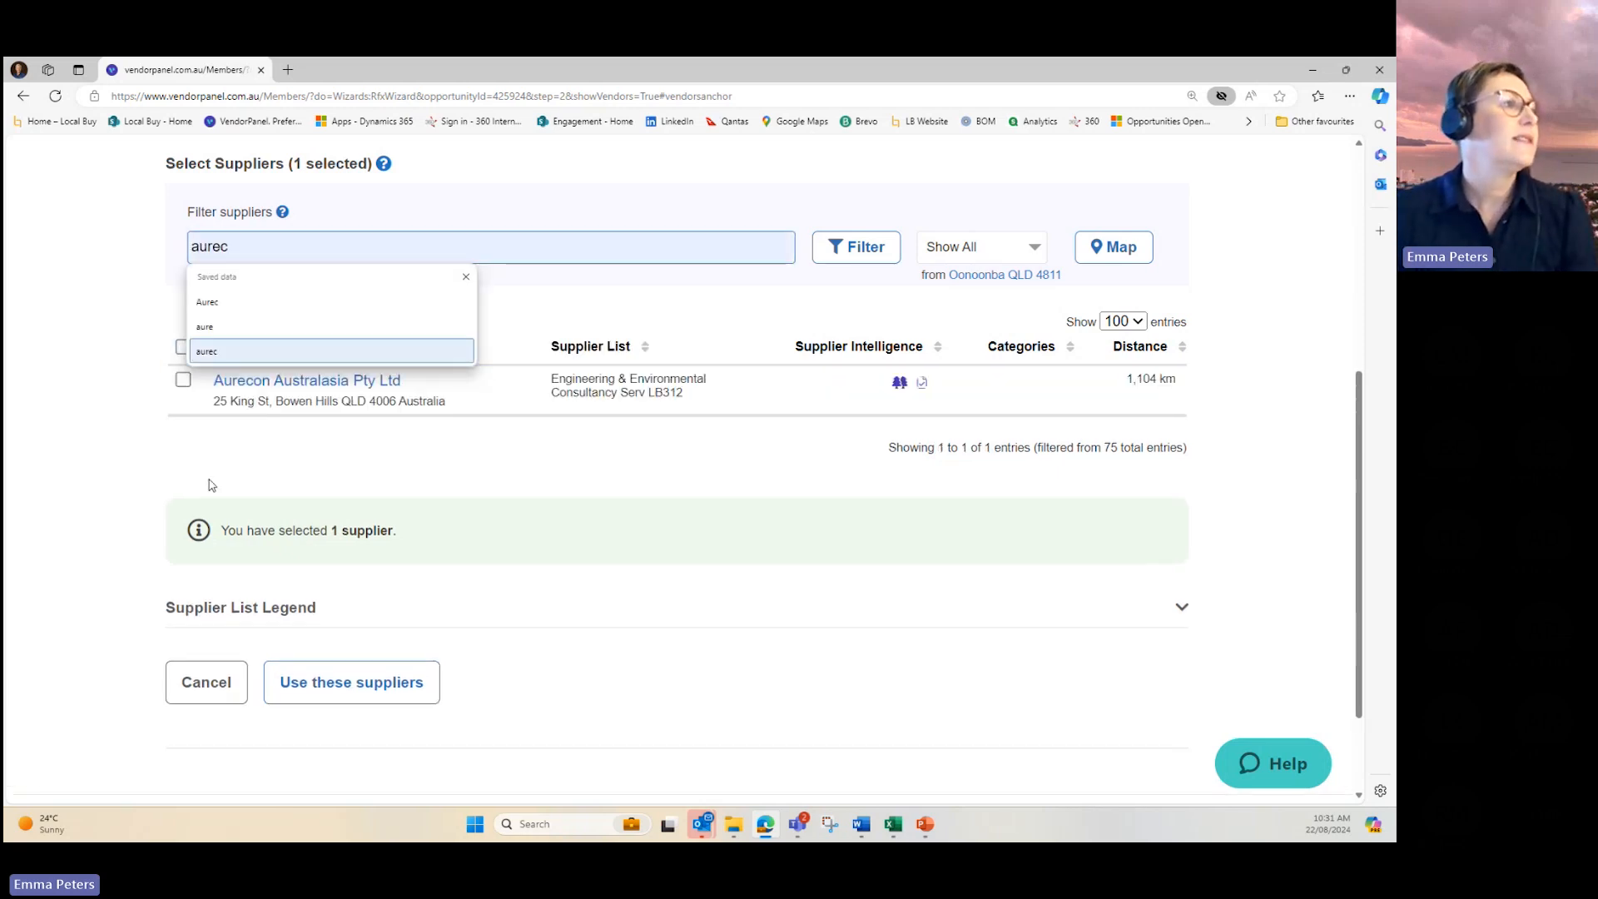
{"action": "left_click", "coordinate": [183, 380]}
- Filter the suppliers by "slr", select SLR Consulting Australia Pty Ltd and use the selected suppliers for the Request
{"action": "left_click_drag", "start_coordinate": [236, 246], "coordinate": [138, 253]}
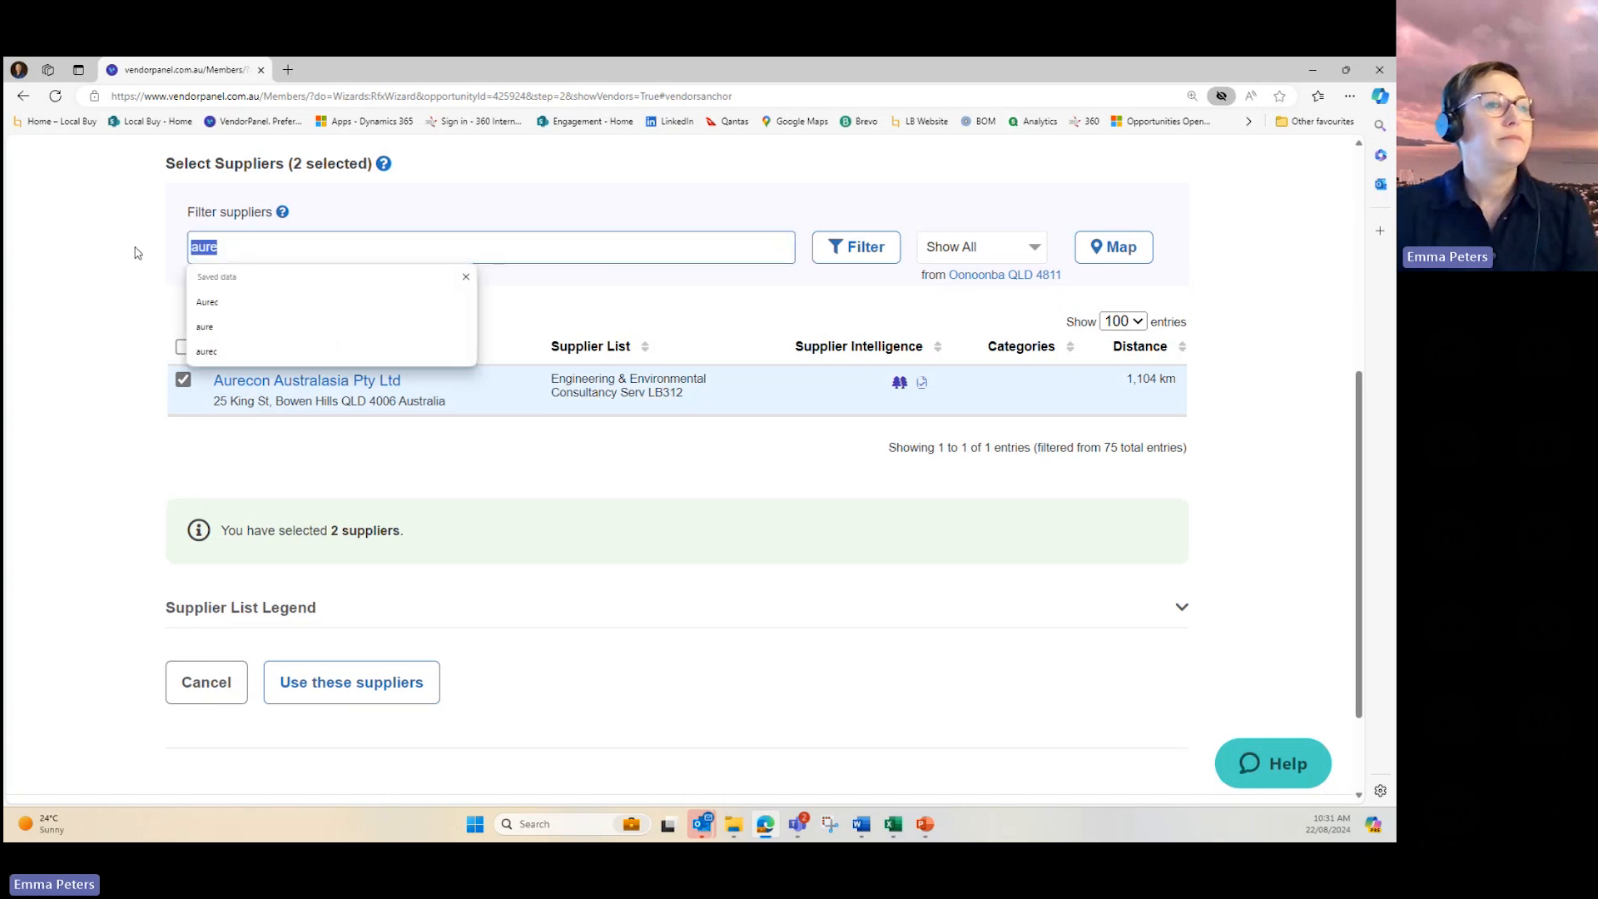
{"action": "type", "text": "slr"}
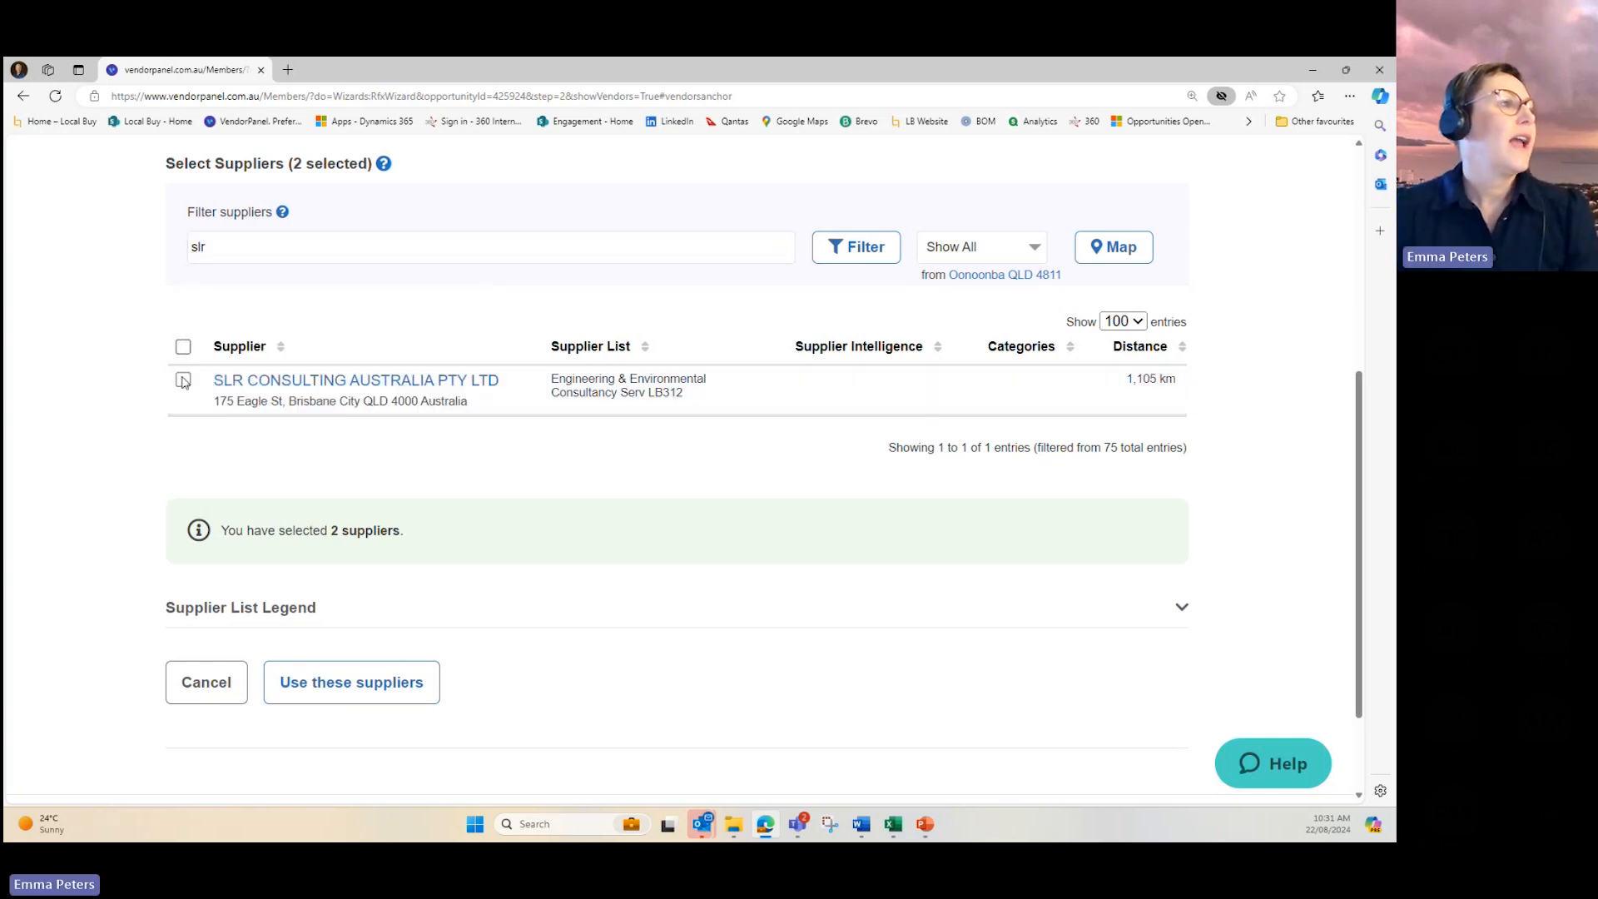
{"action": "left_click", "coordinate": [184, 380]}
{"action": "scroll", "coordinate": [72, 460], "scroll_direction": "down", "scroll_amount": 1}
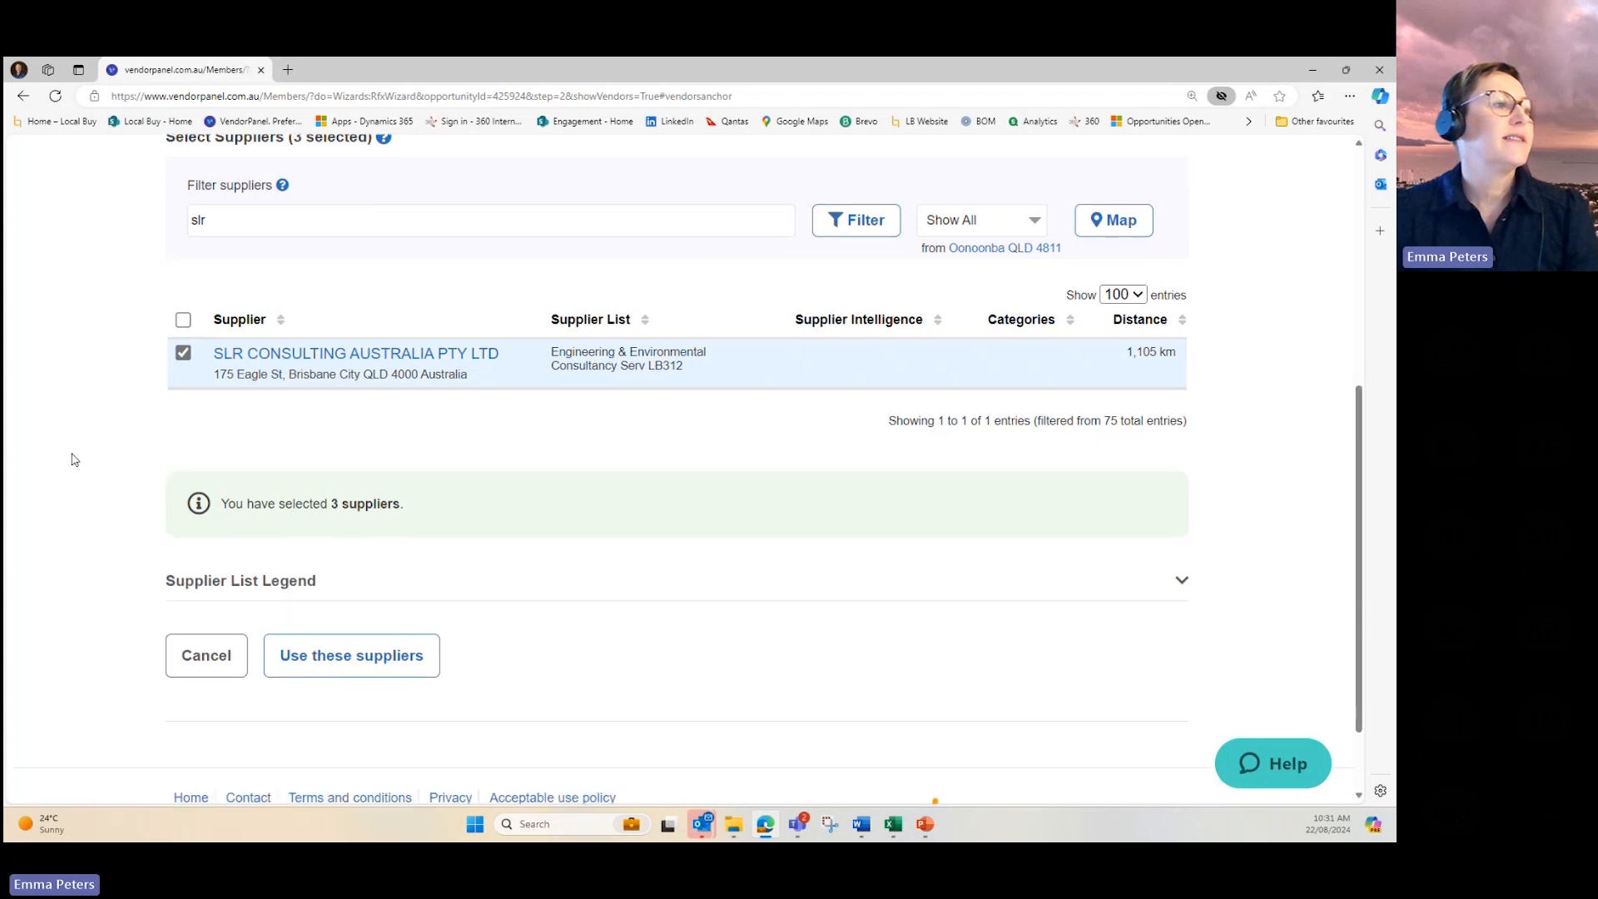
{"action": "scroll", "coordinate": [72, 458], "scroll_direction": "down", "scroll_amount": 1}
{"action": "left_click", "coordinate": [323, 614]}
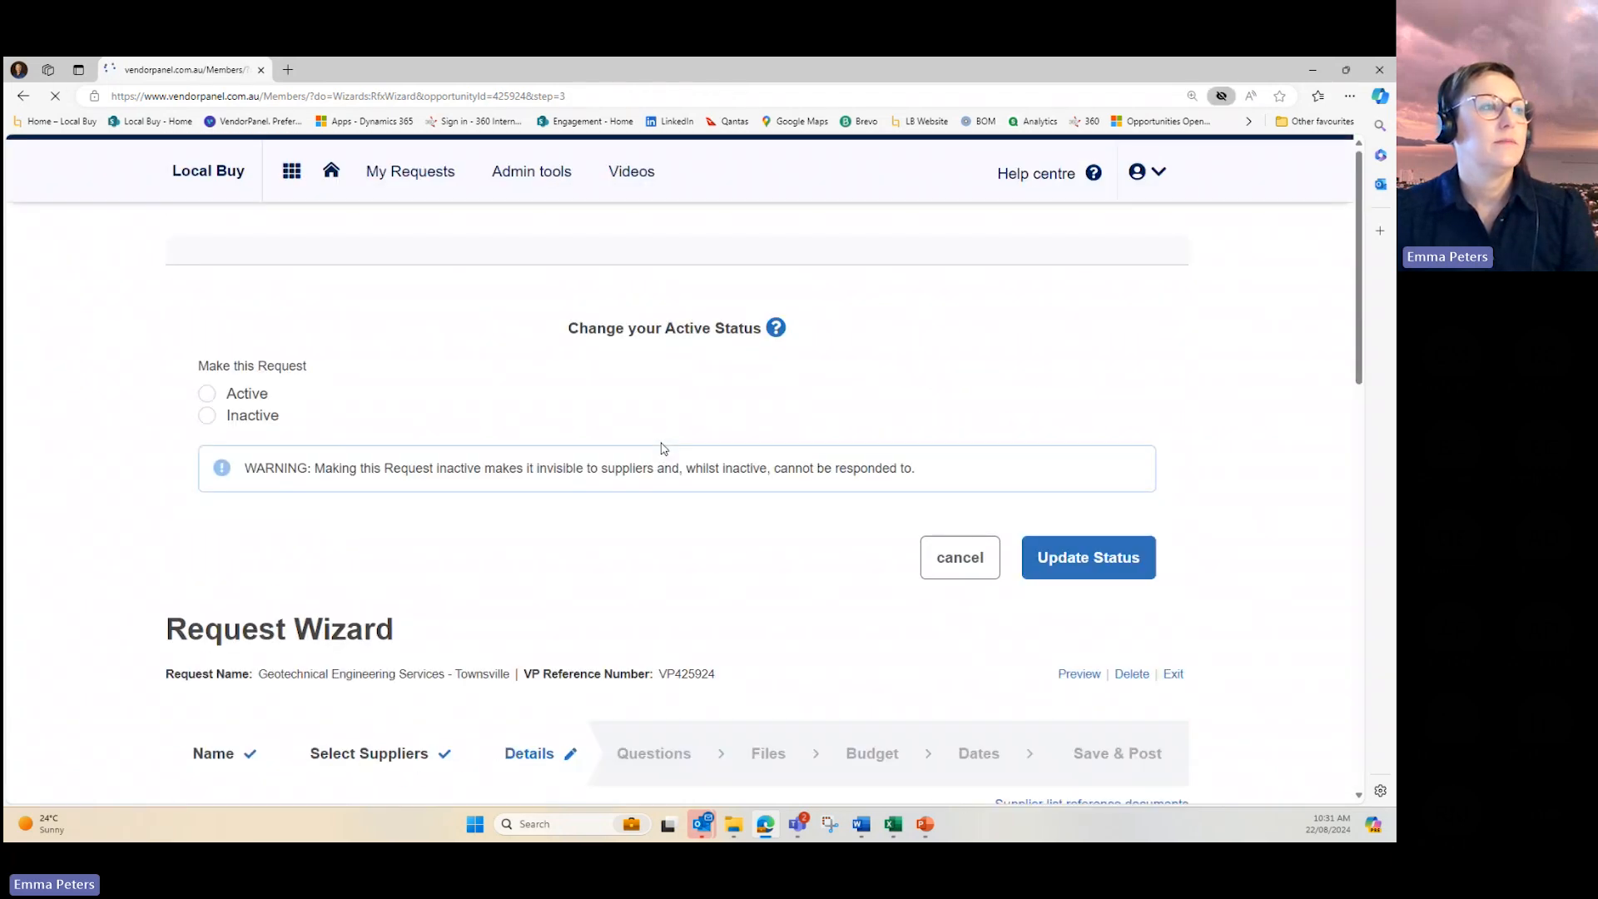
- Enter "See attached specification." as the description of what is needed in the Request Overview
{"action": "scroll", "coordinate": [663, 450], "scroll_direction": "down", "scroll_amount": 3}
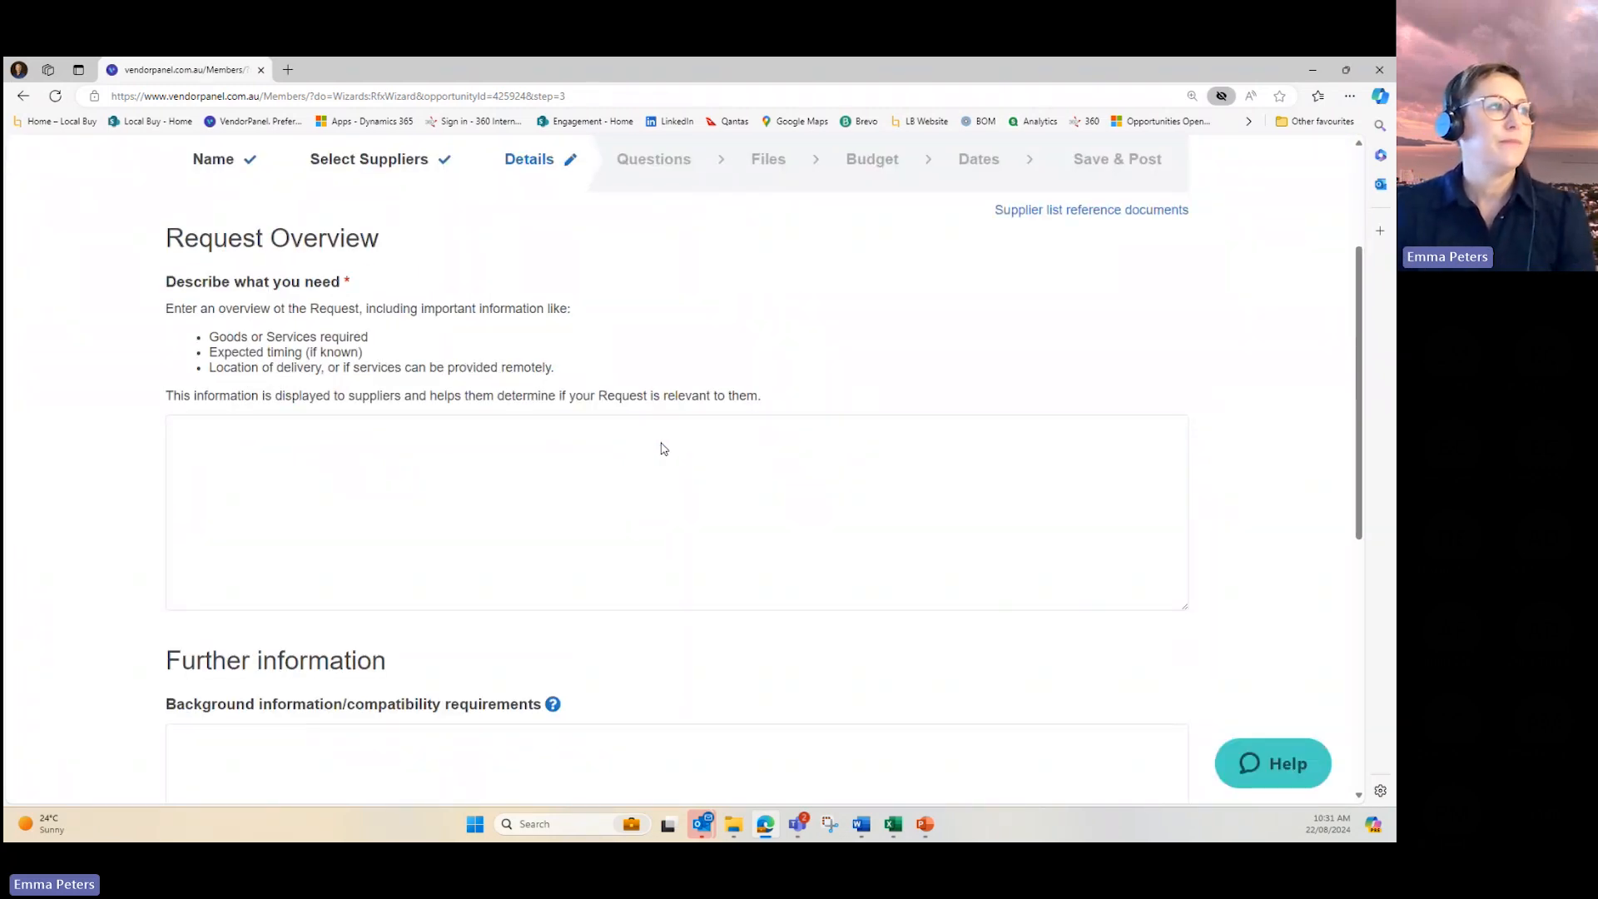
{"action": "left_click", "coordinate": [663, 449]}
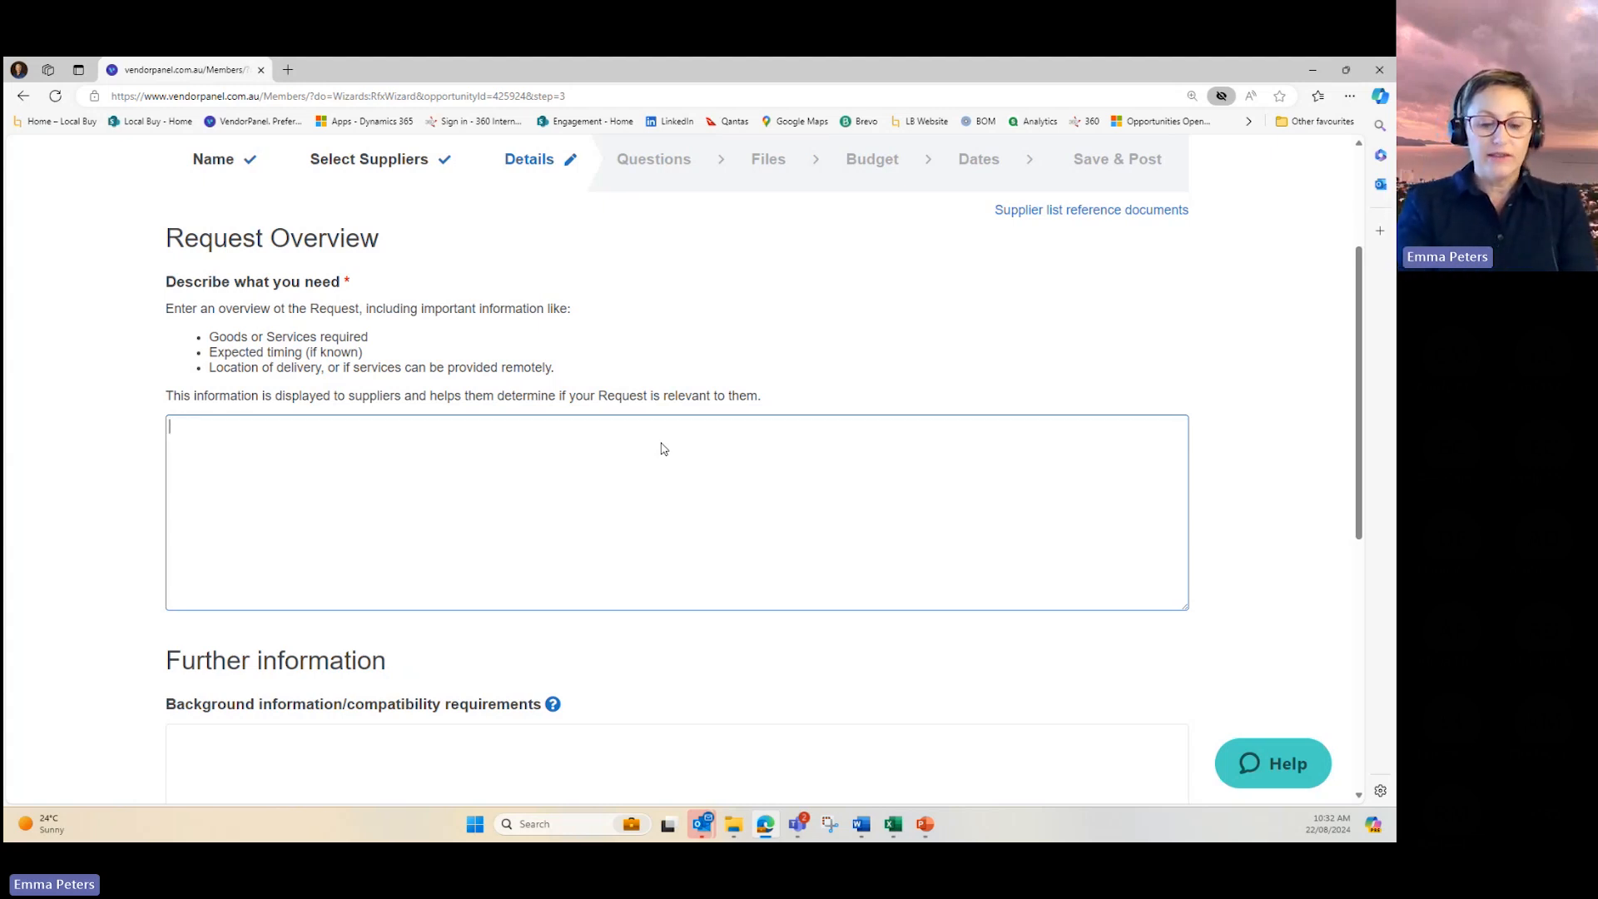
{"action": "type", "text": "See"}
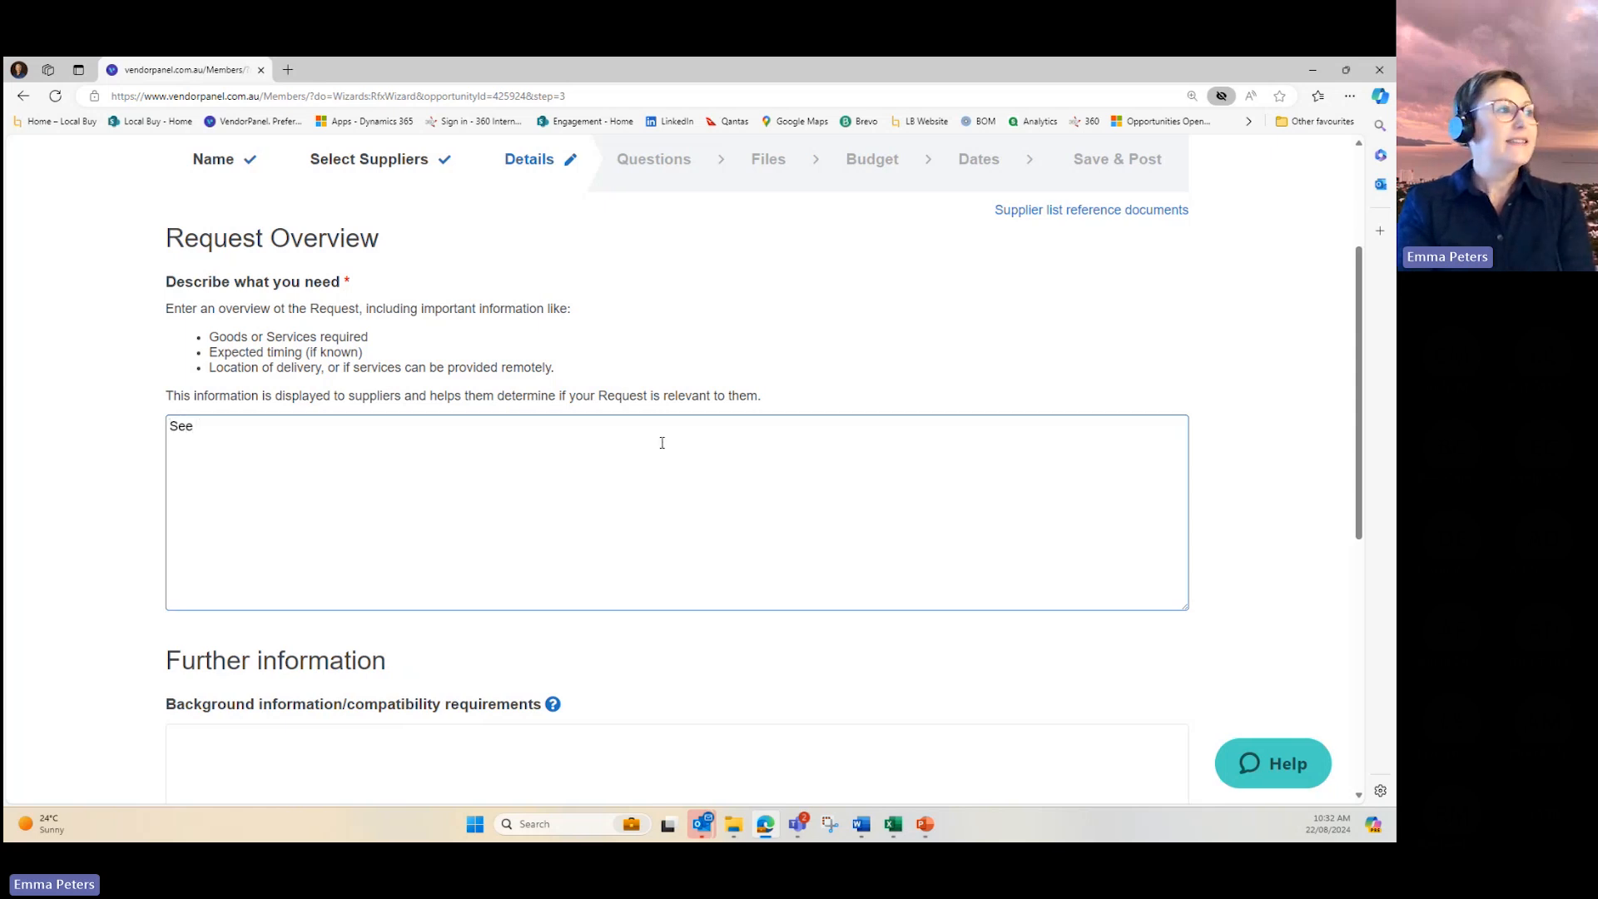
{"action": "type", "text": " attachred sp"}
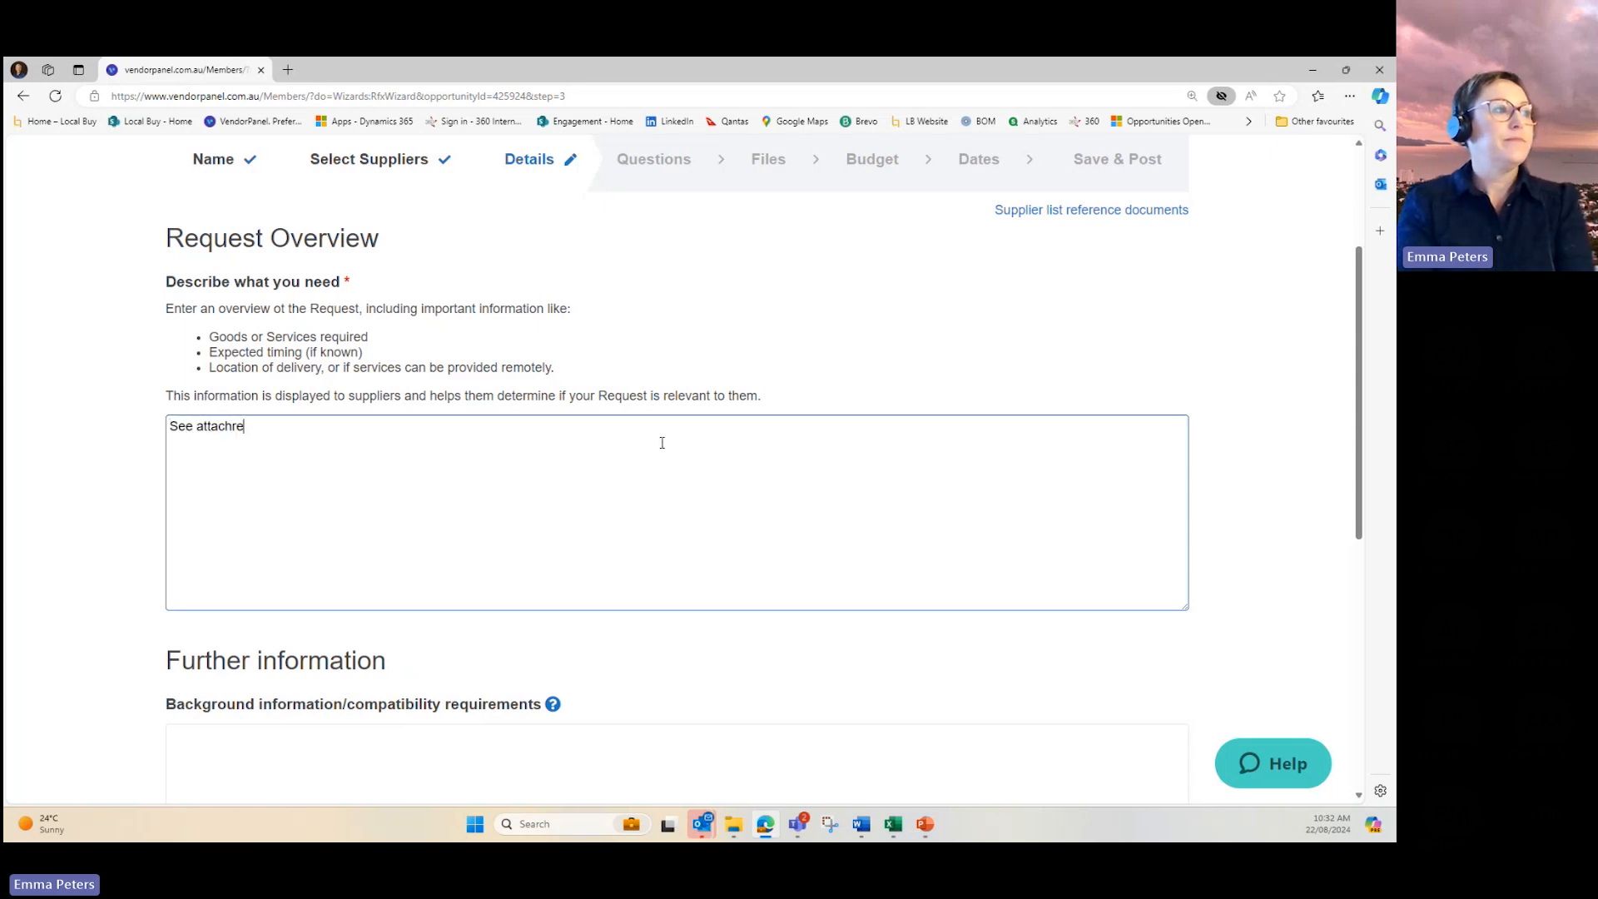
{"action": "key", "text": "BackSpace"}
{"action": "key", "text": "BackSpace"}
{"action": "key", "text": "BackSpace"}
{"action": "key", "text": "BackSpace"}
{"action": "key", "text": "BackSpace"}
{"action": "key", "text": "BackSpace"}
{"action": "type", "text": "ed "}
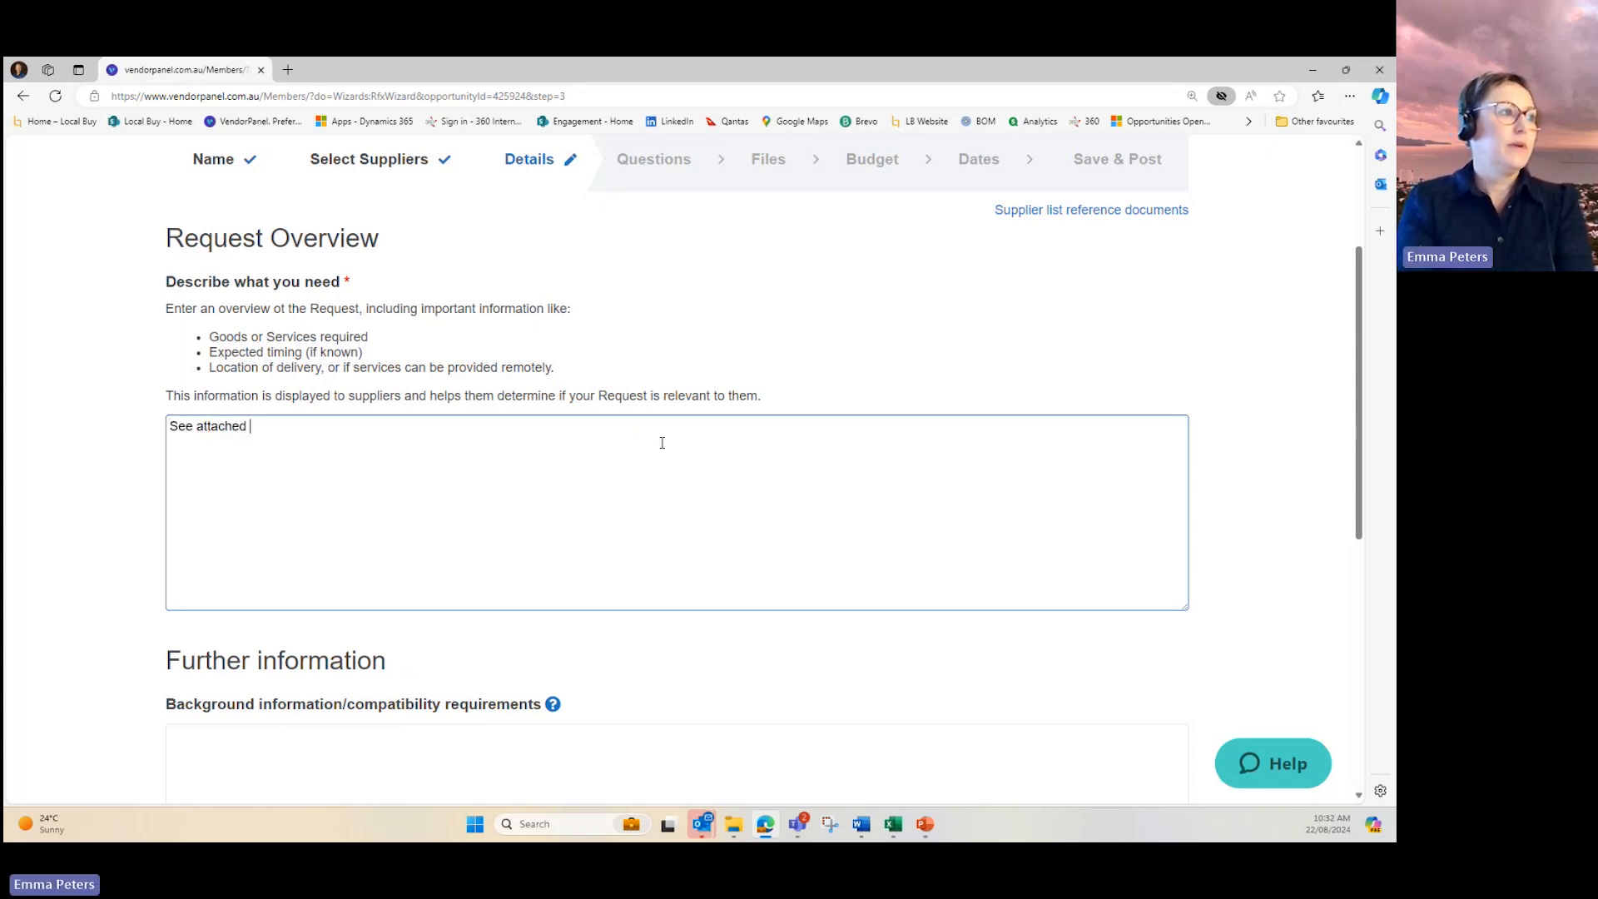
{"action": "type", "text": "spec"}
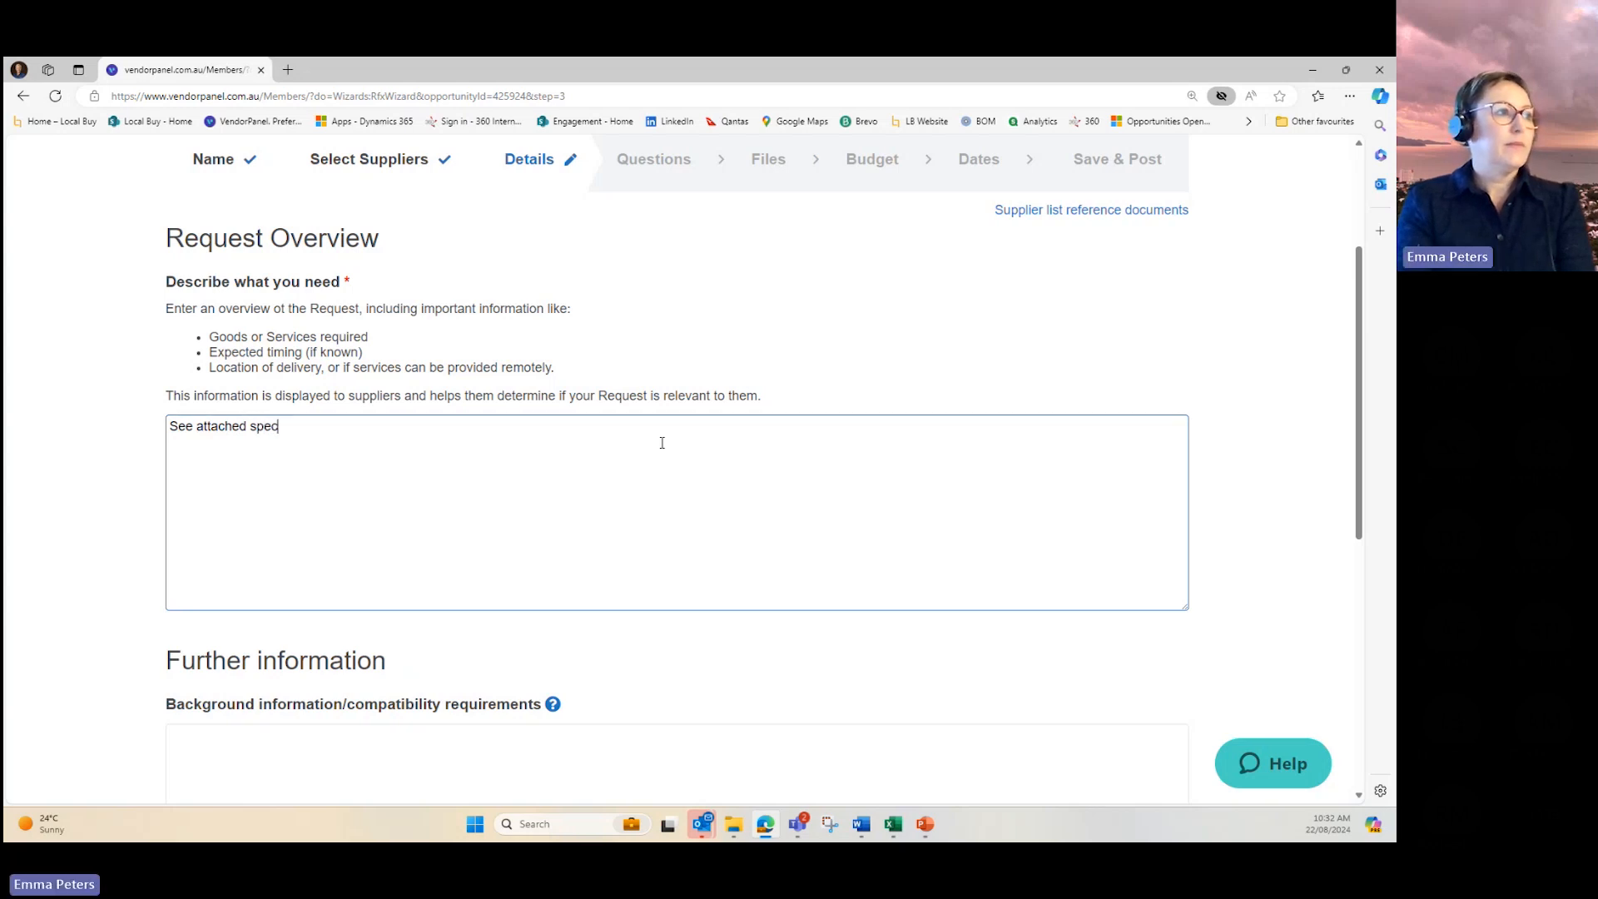
{"action": "type", "text": "ification."}
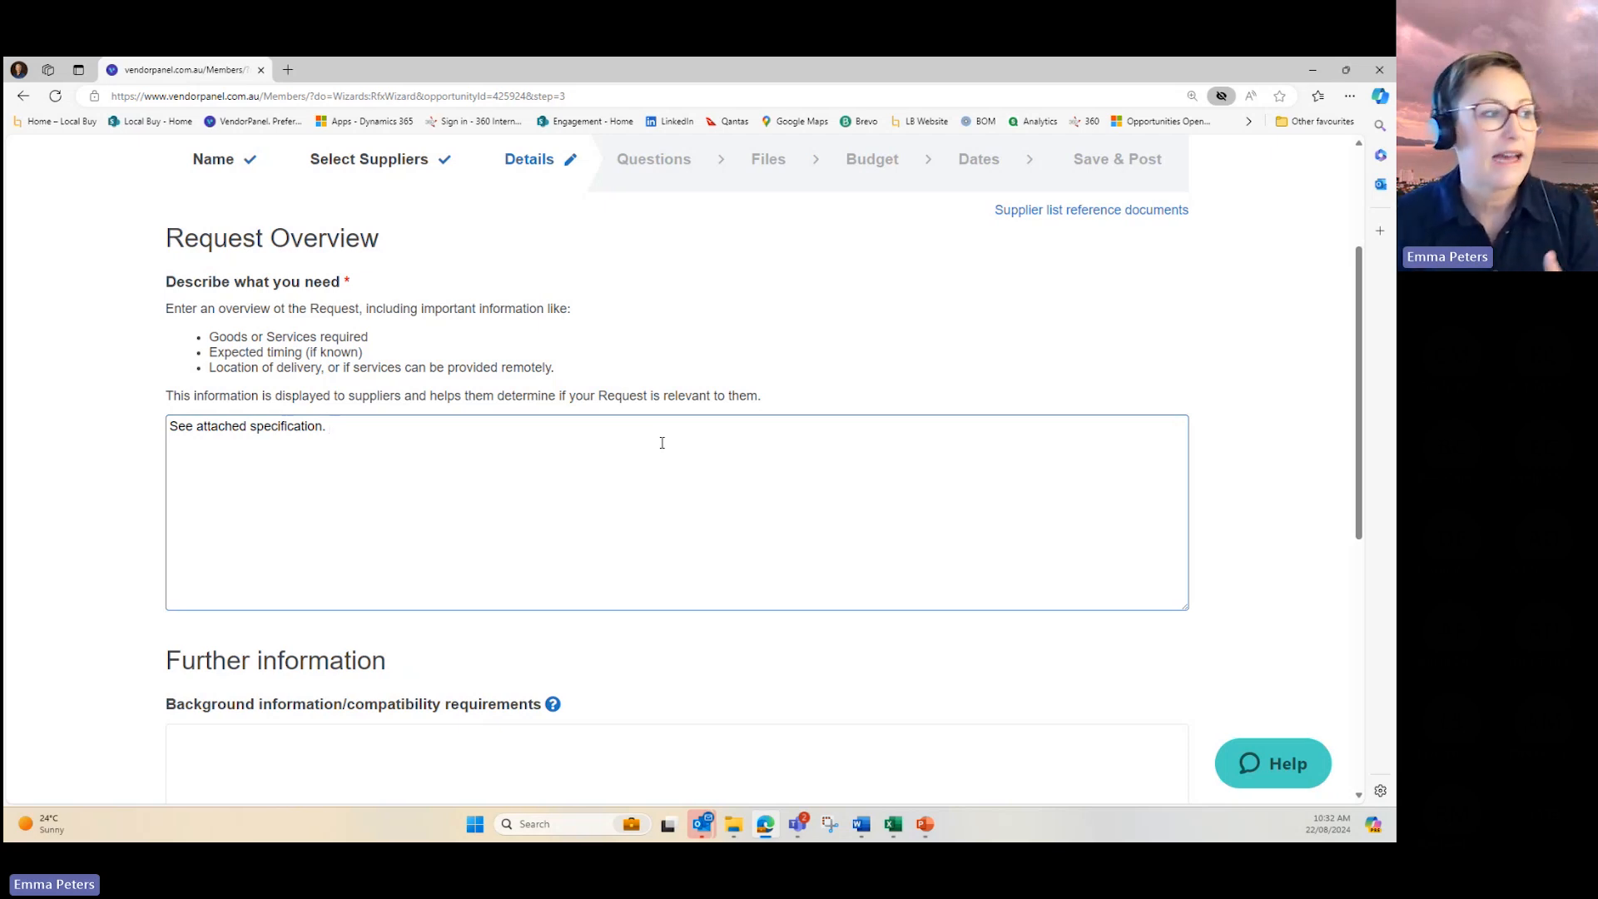
- Review the background information and desired outcomes fields under Further information
{"action": "scroll", "coordinate": [669, 415], "scroll_direction": "down", "scroll_amount": 3}
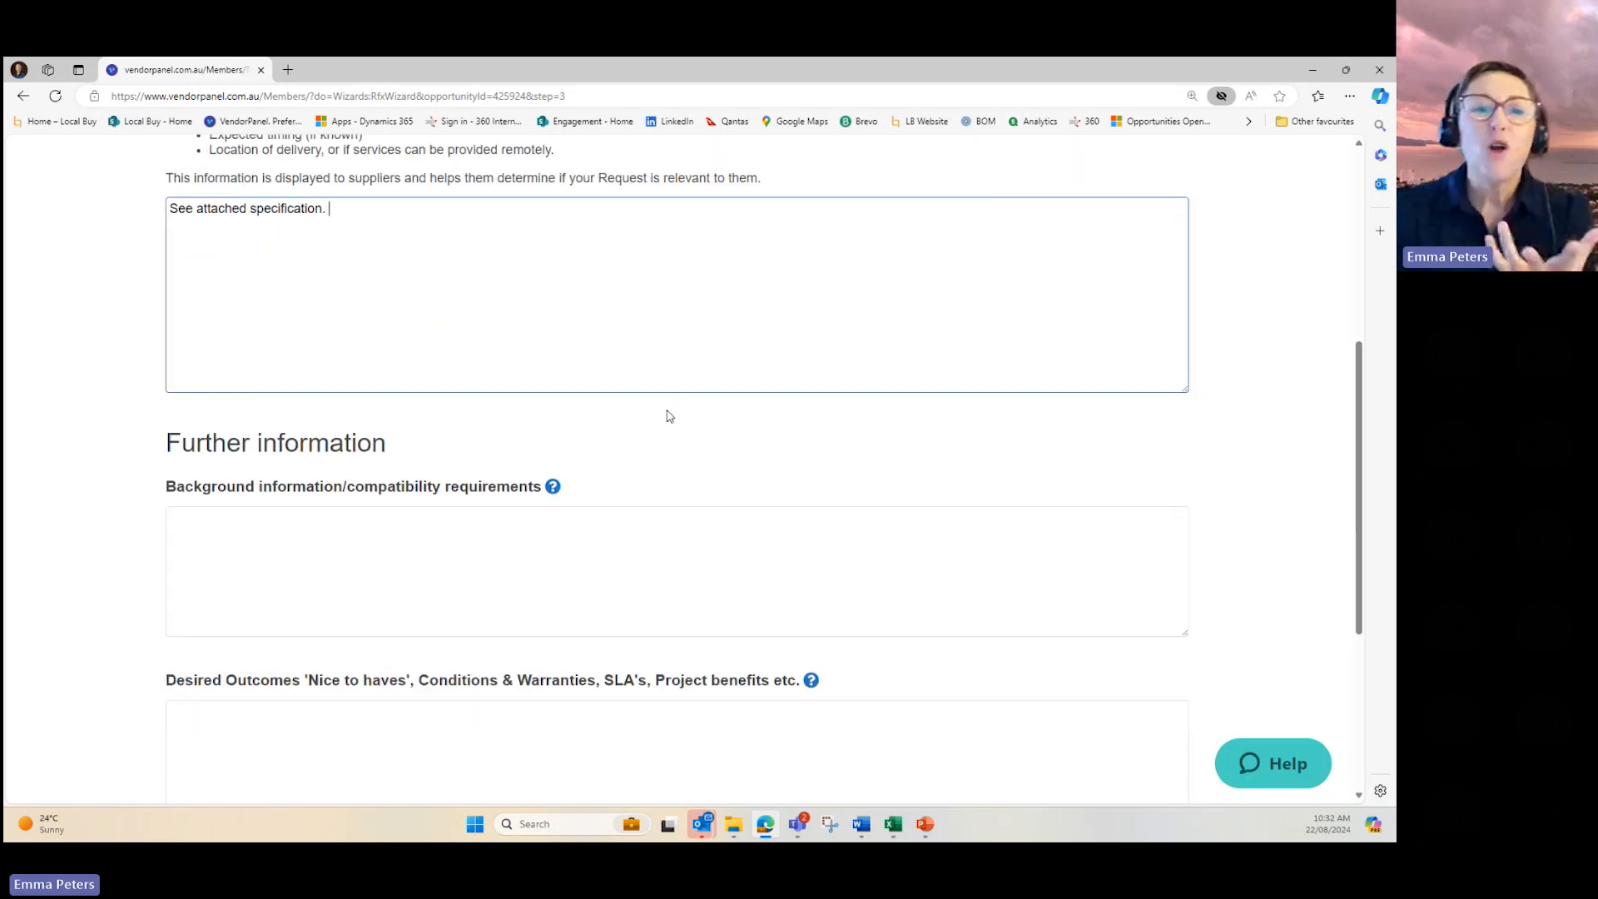
{"action": "scroll", "coordinate": [670, 416], "scroll_direction": "up", "scroll_amount": 1}
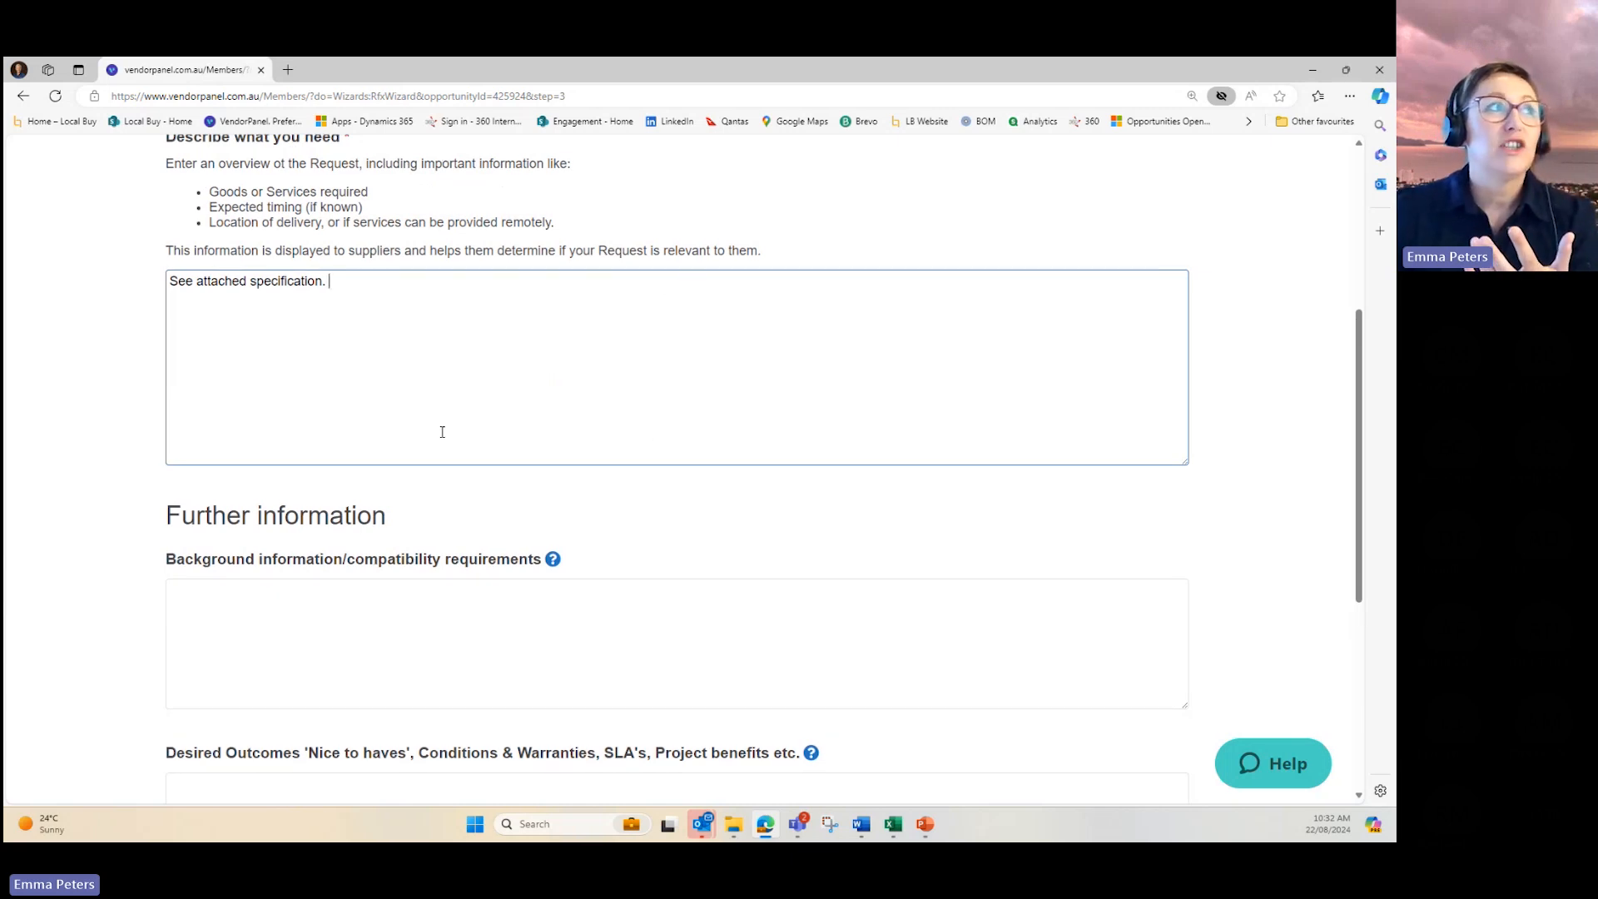
{"action": "scroll", "coordinate": [458, 415], "scroll_direction": "down", "scroll_amount": 2}
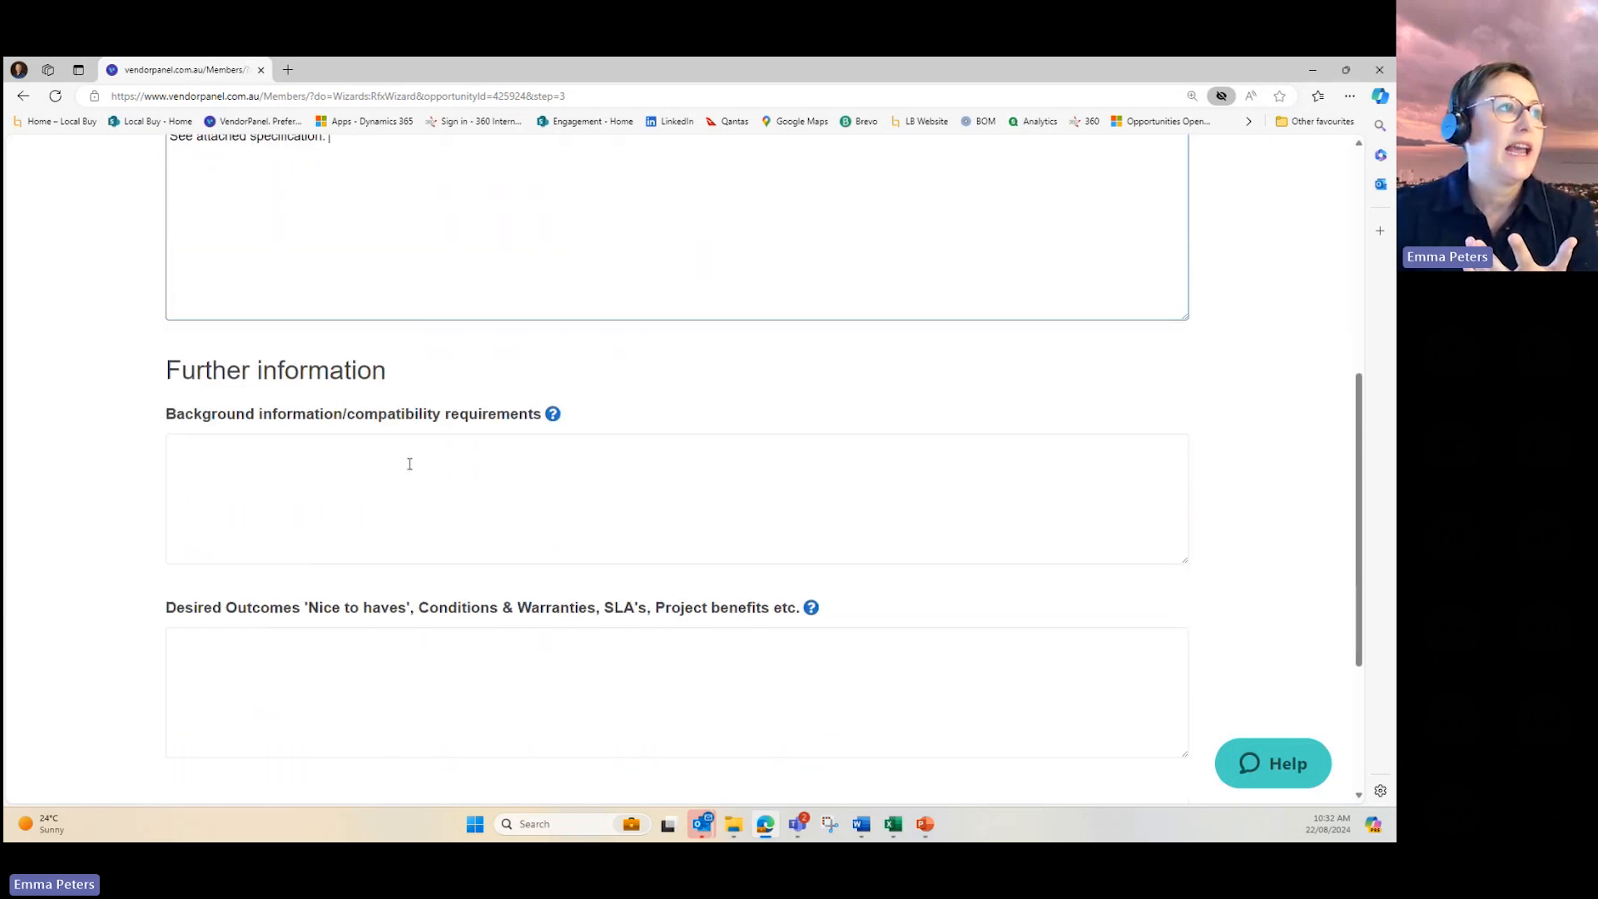
- Leave the Further information fields empty, save the Request details and continue to the Questions stage
{"action": "mouse_move", "coordinate": [551, 421]}
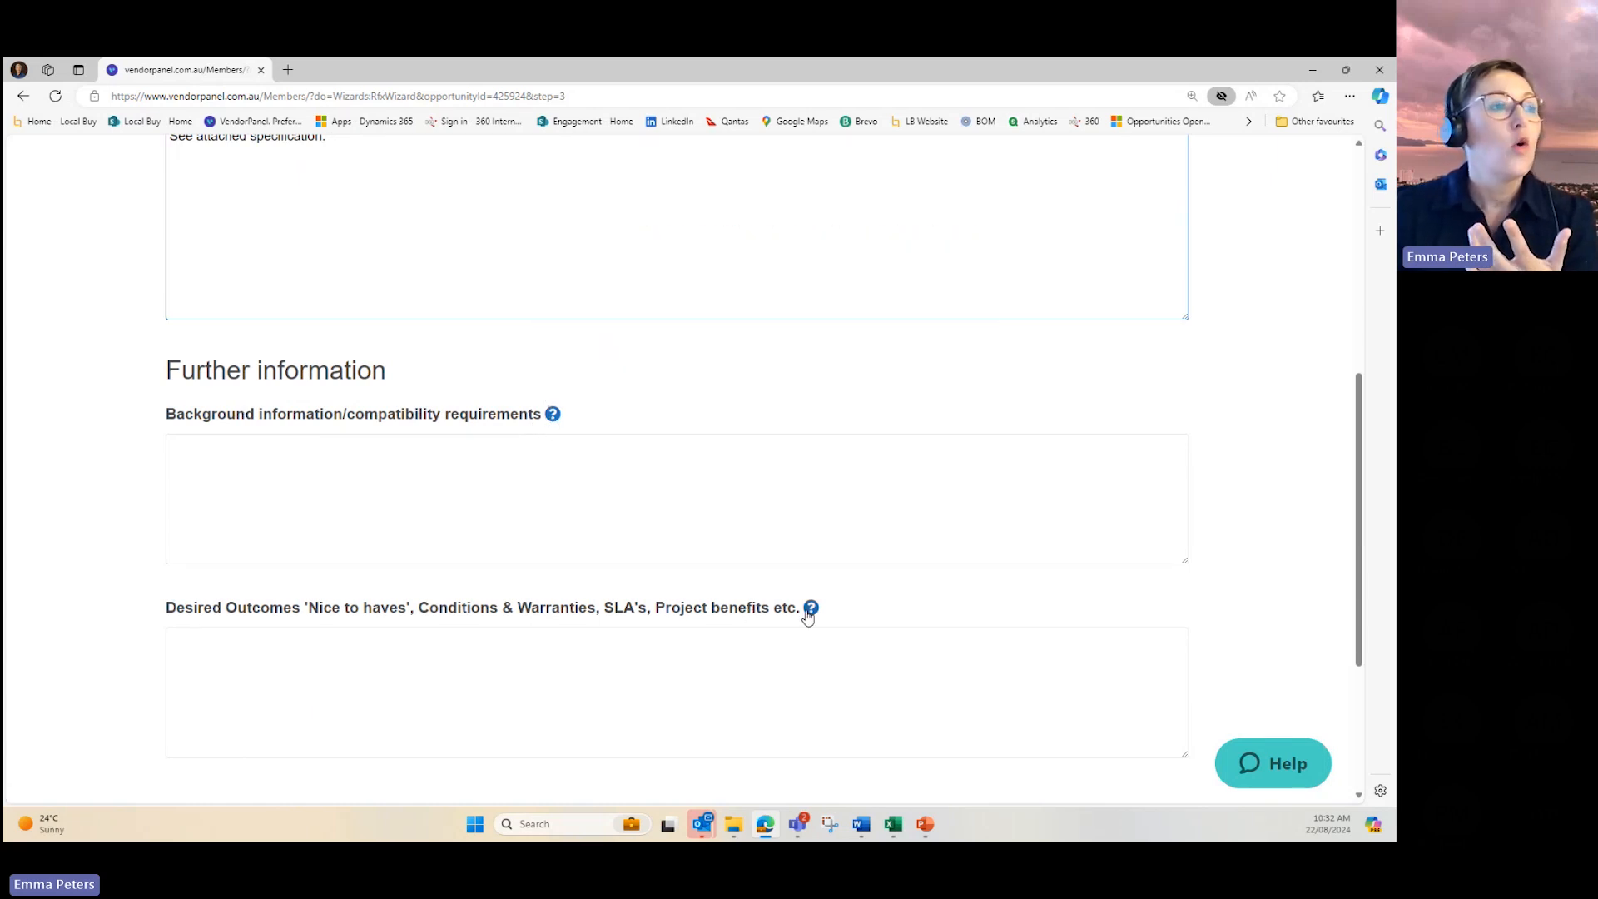
{"action": "mouse_move", "coordinate": [811, 614]}
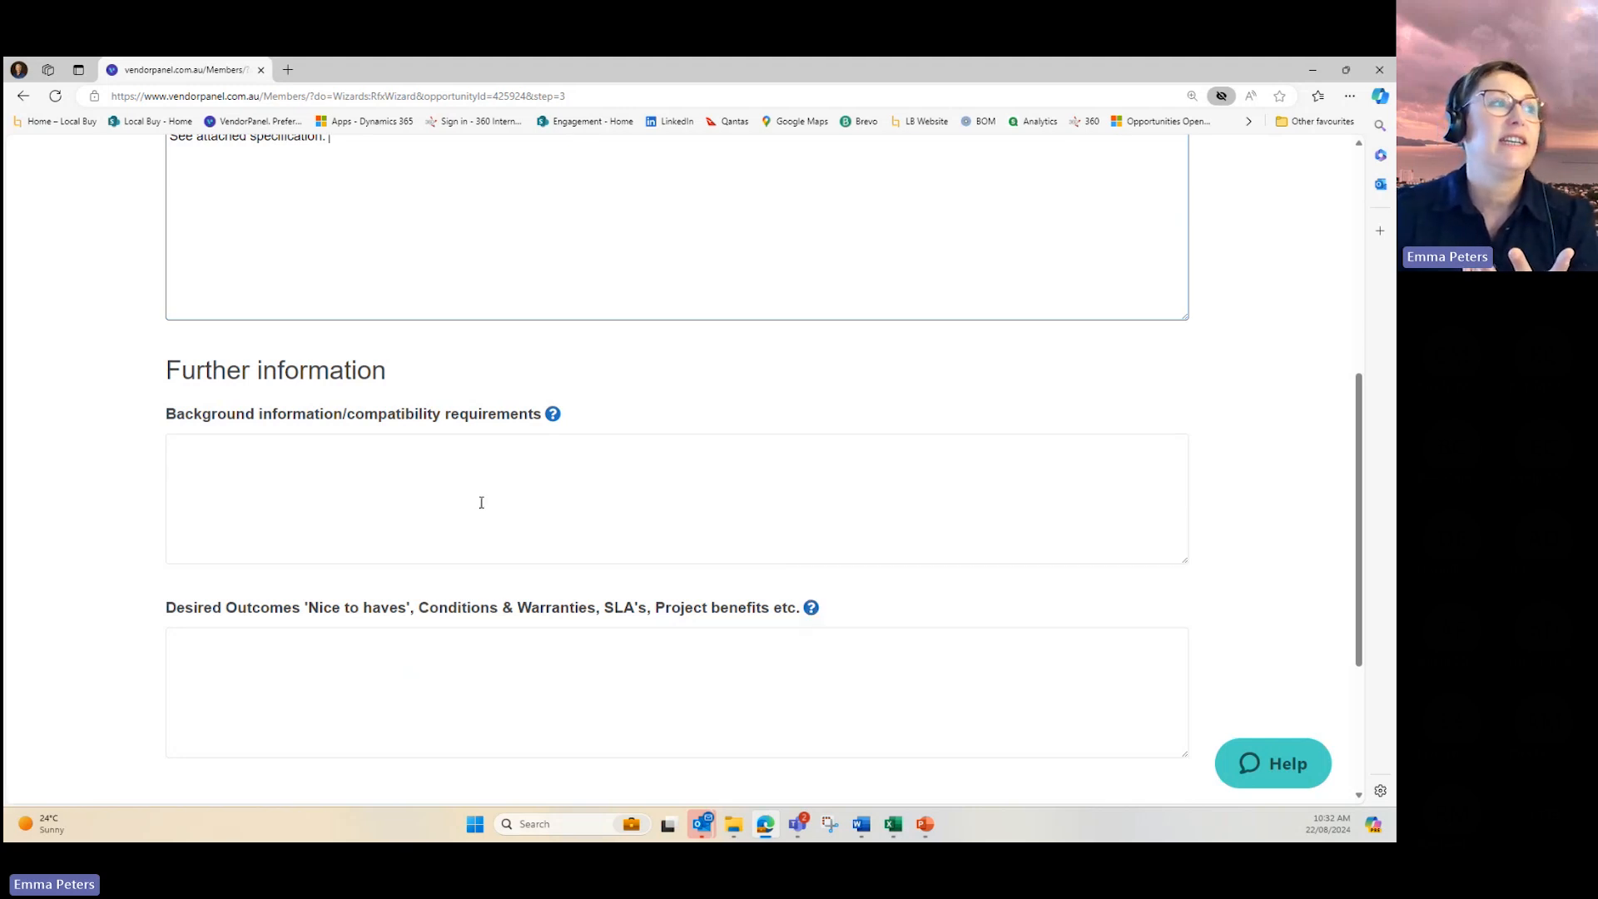
{"action": "scroll", "coordinate": [481, 501], "scroll_direction": "down", "scroll_amount": 3}
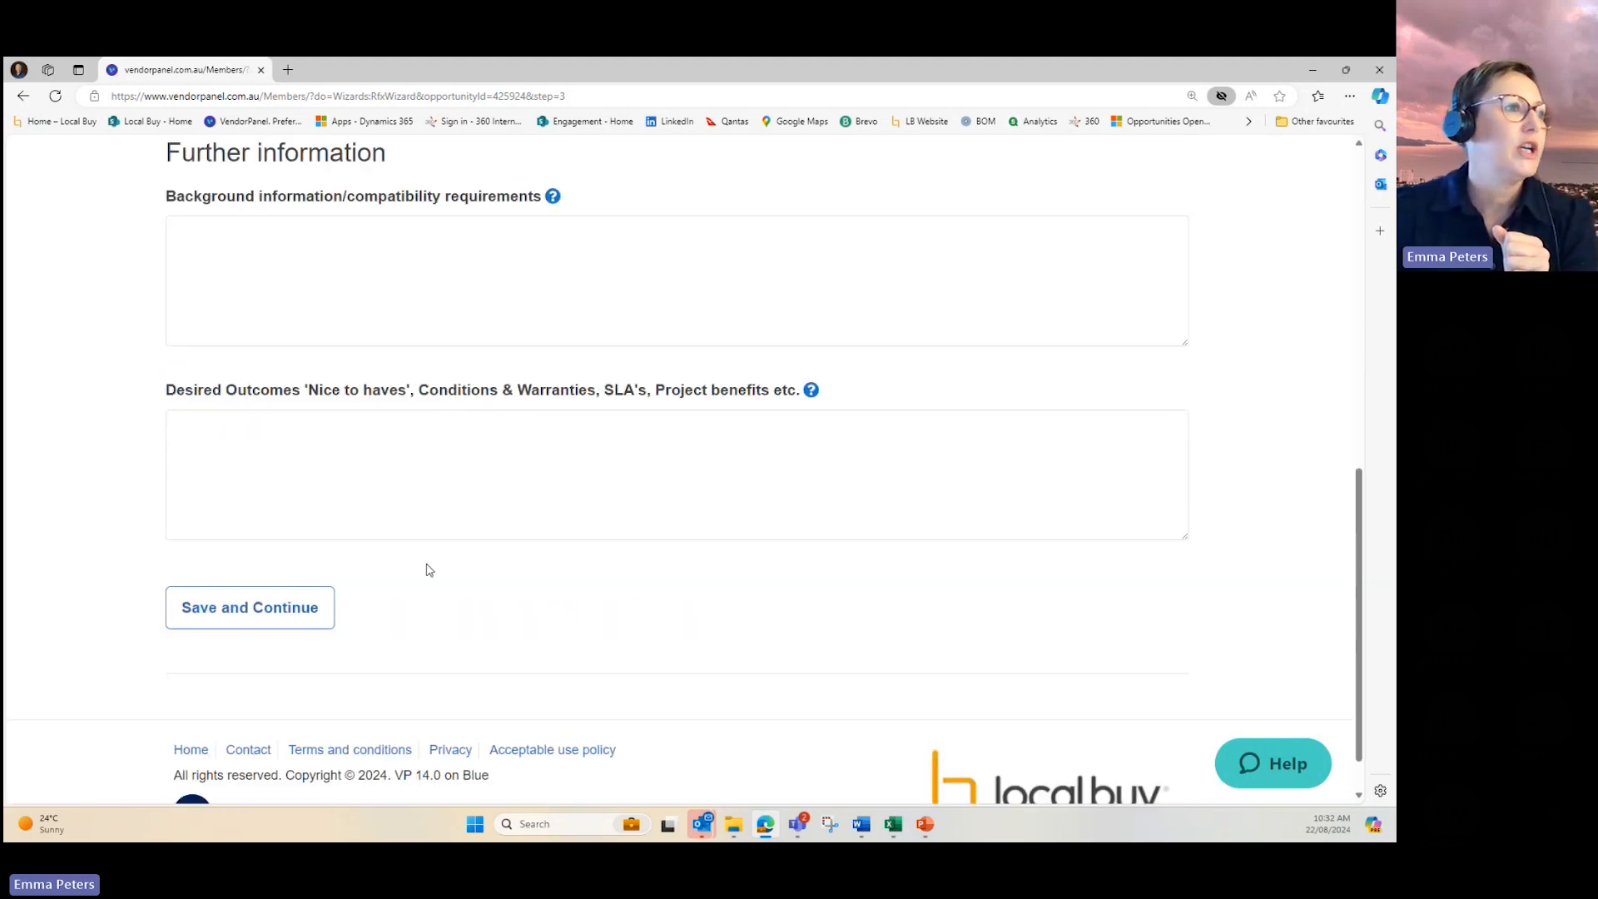
{"action": "left_click", "coordinate": [278, 610]}
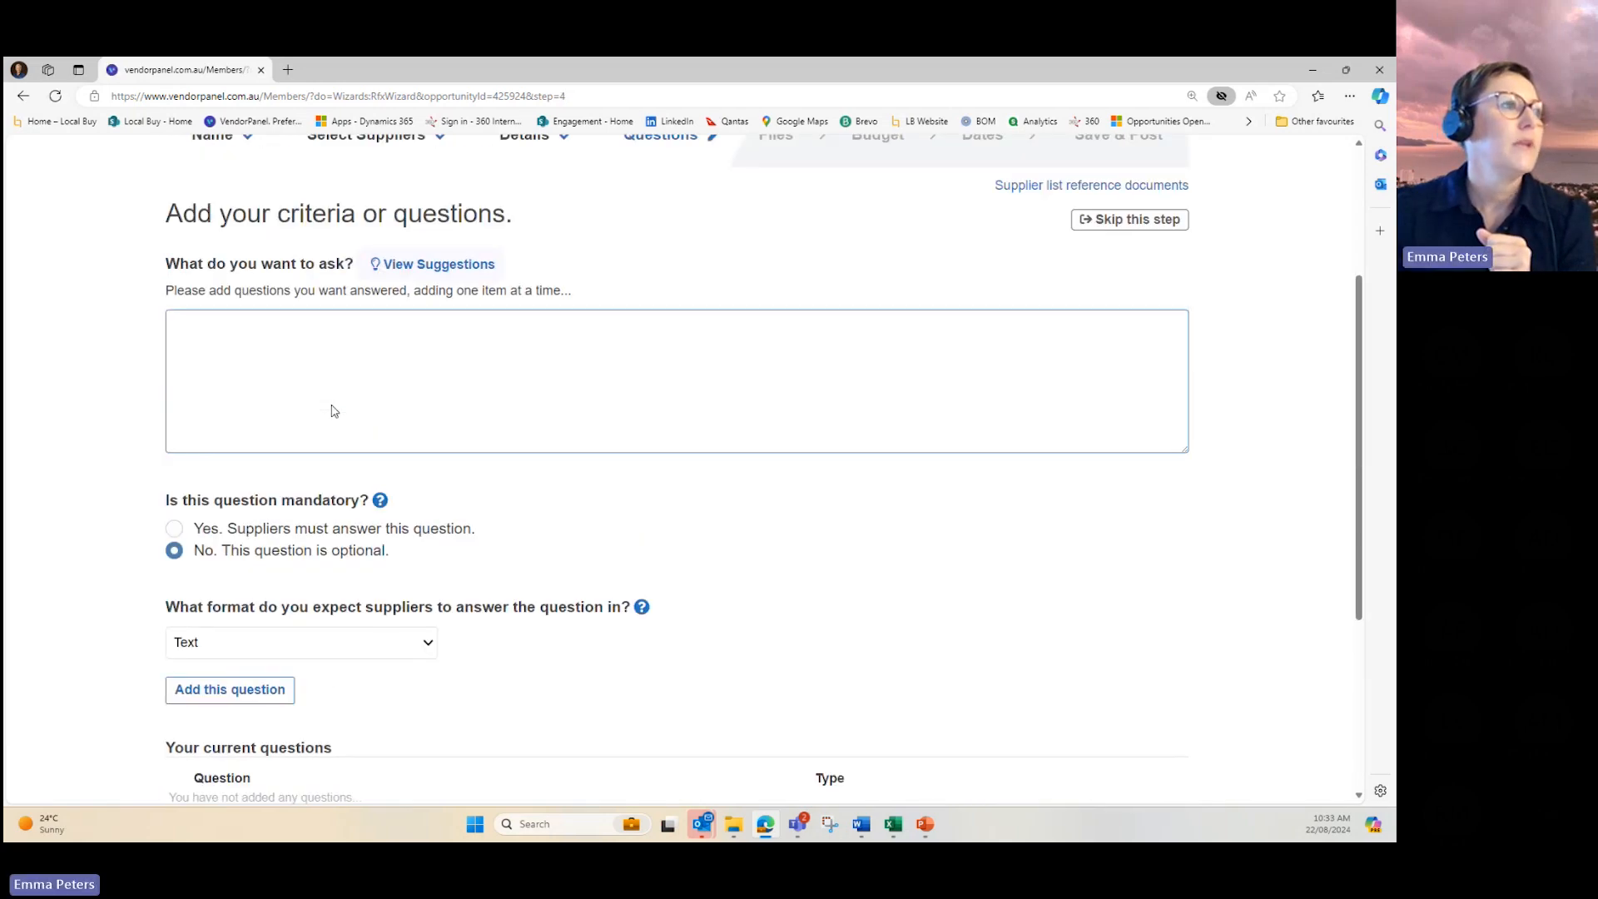
- Enter the supplier question "If awarded by end of August, can your organisation complete this project before end of October."
{"action": "scroll", "coordinate": [623, 368], "scroll_direction": "up", "scroll_amount": 3}
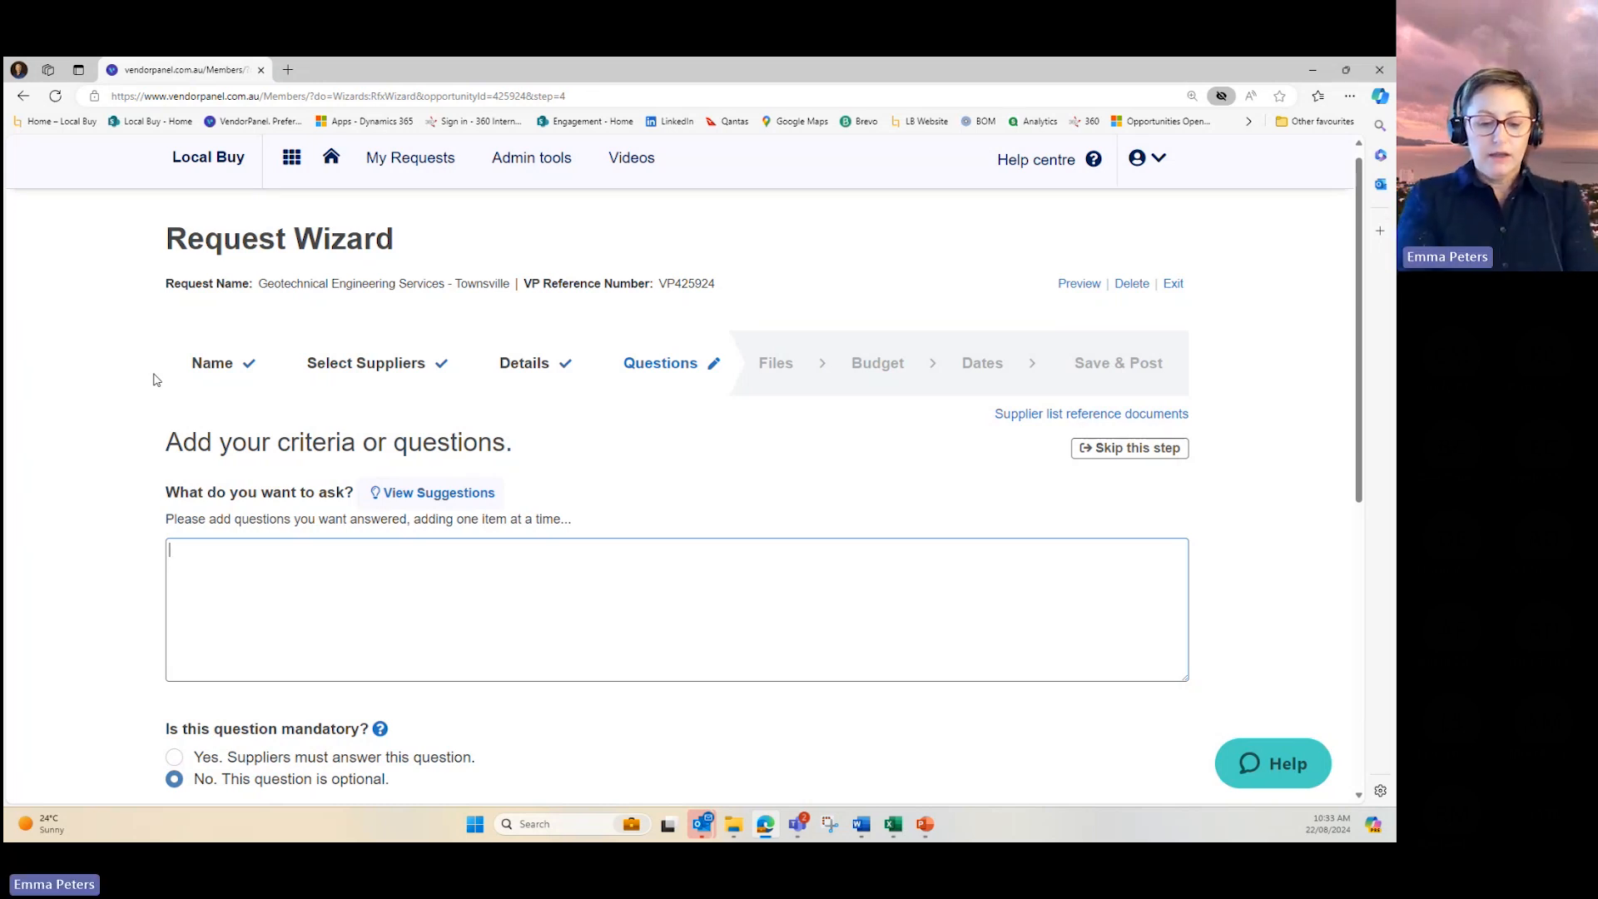
{"action": "type", "text": "If a"}
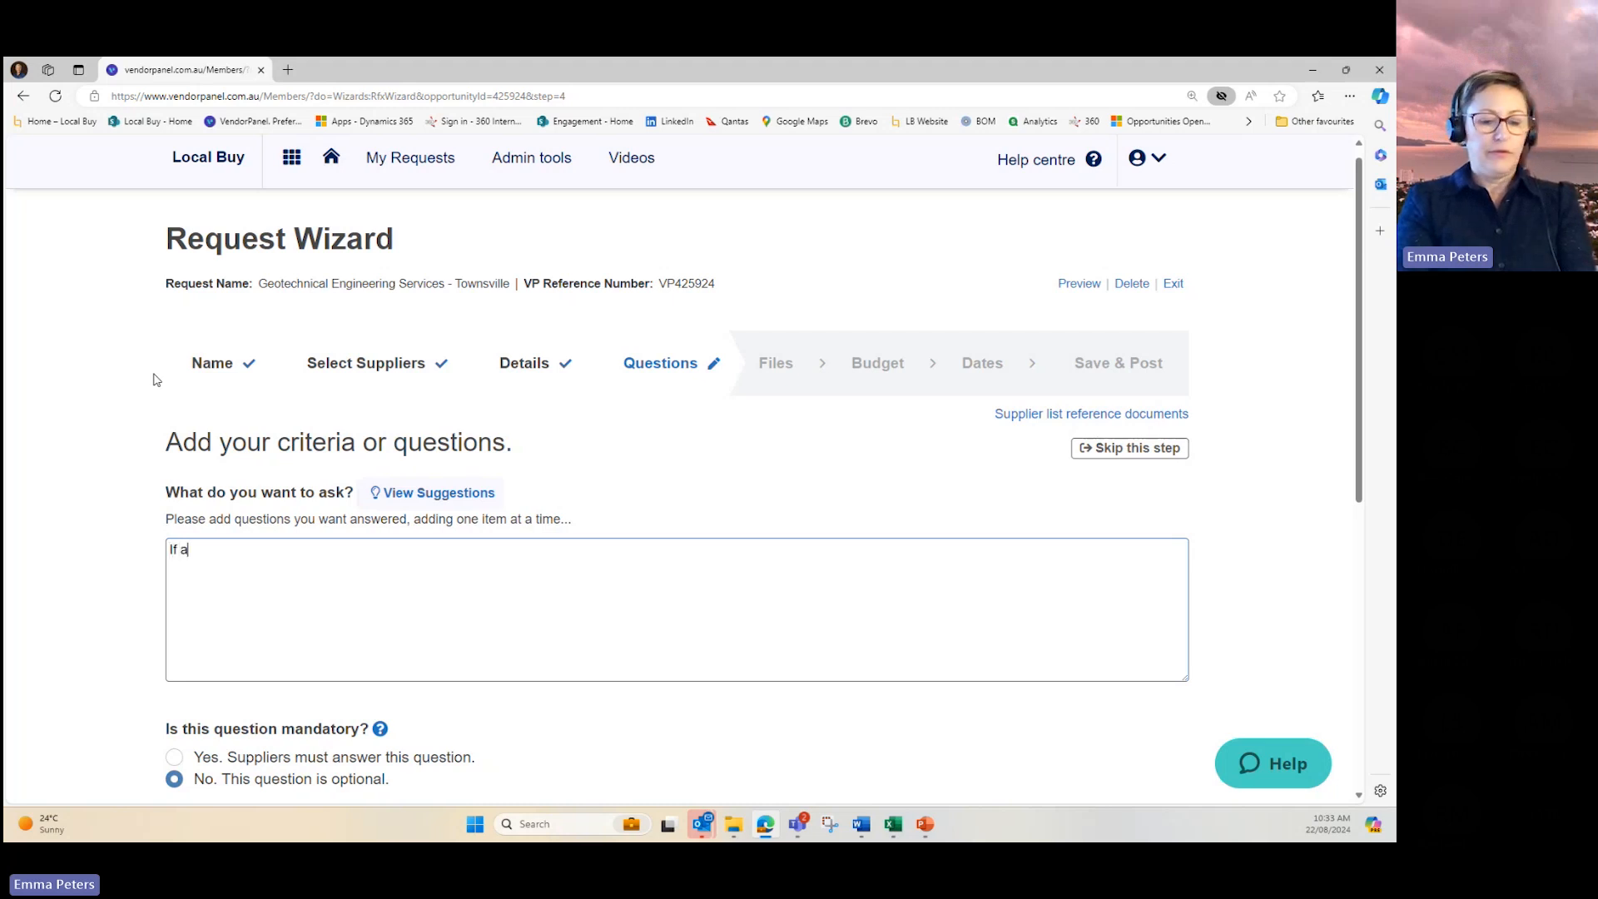
{"action": "type", "text": "warded by end o"}
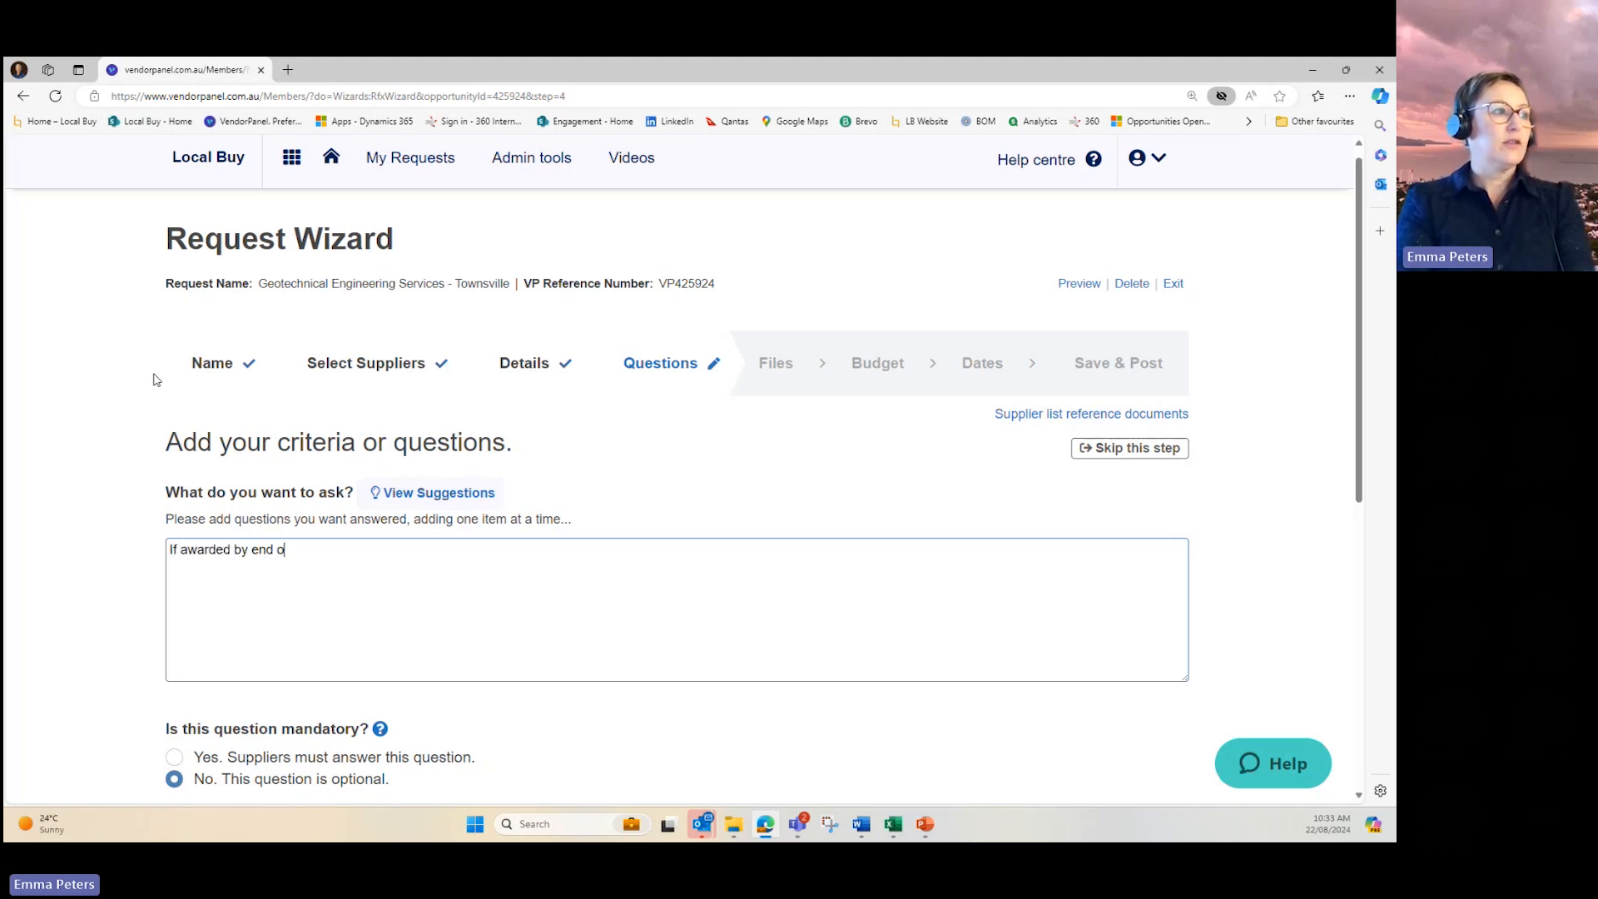
{"action": "type", "text": "f August, can you"}
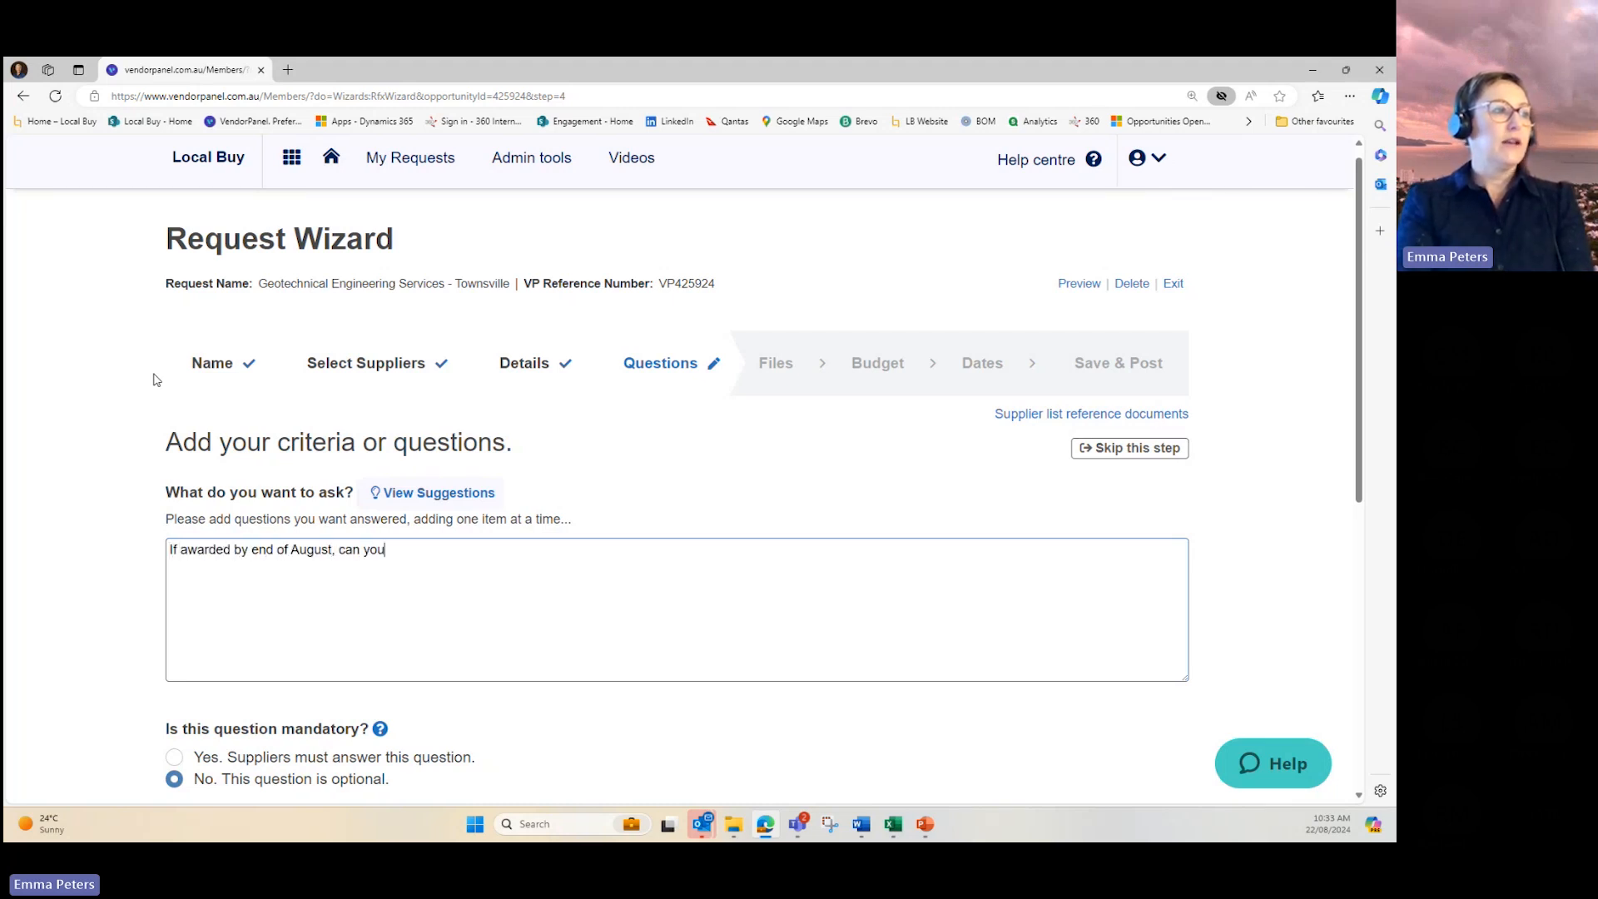
{"action": "type", "text": "r organisation"}
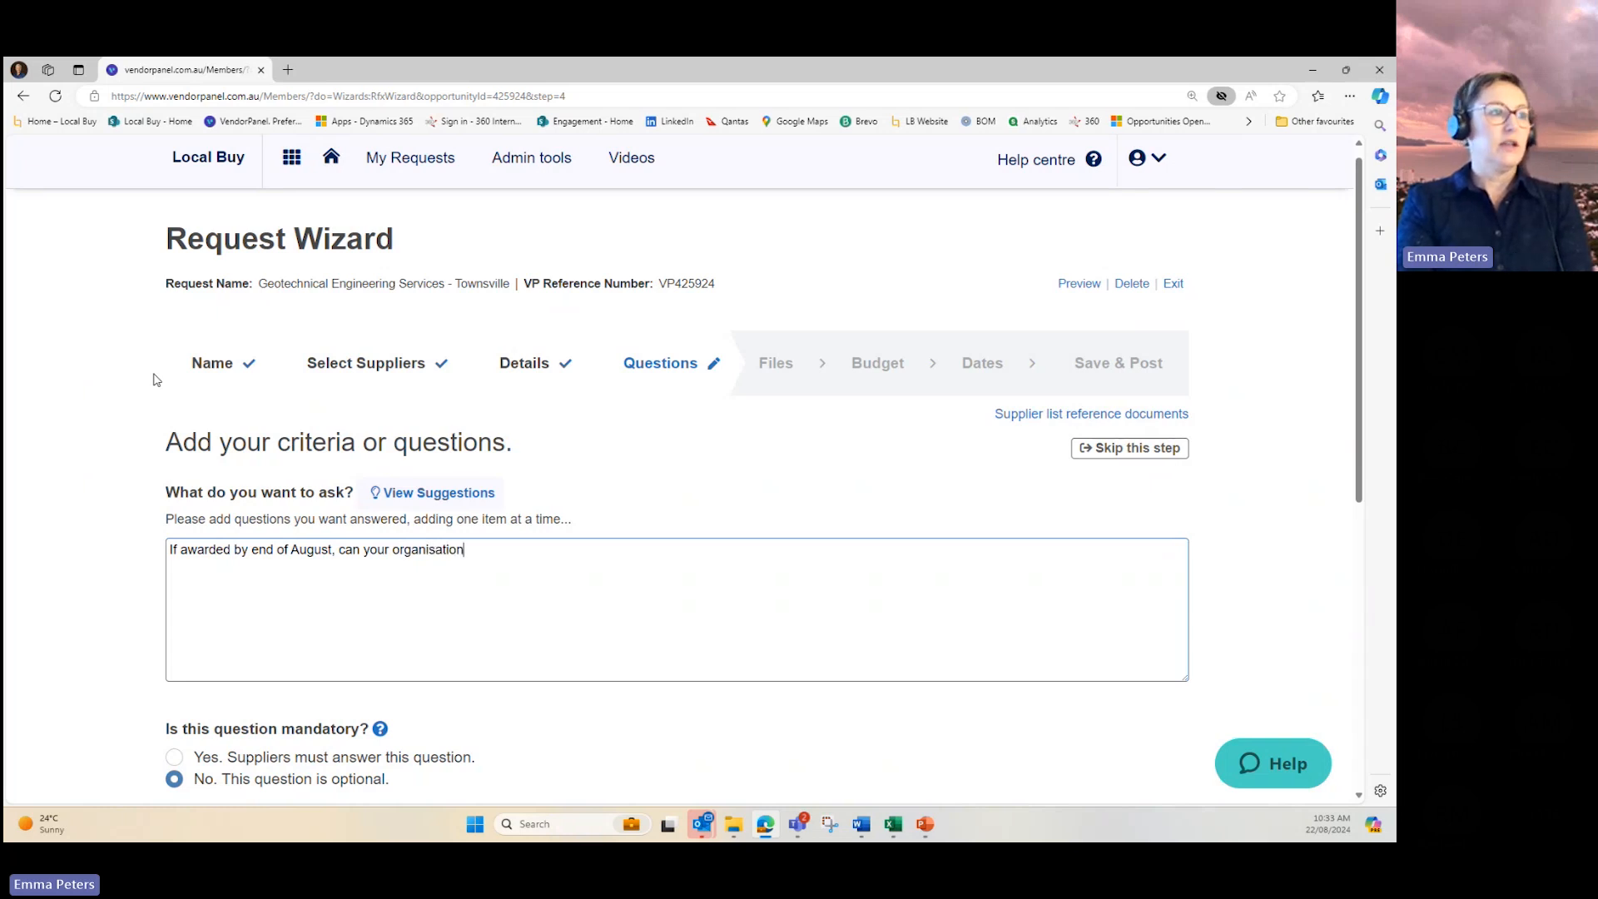
{"action": "type", "text": " complete this "}
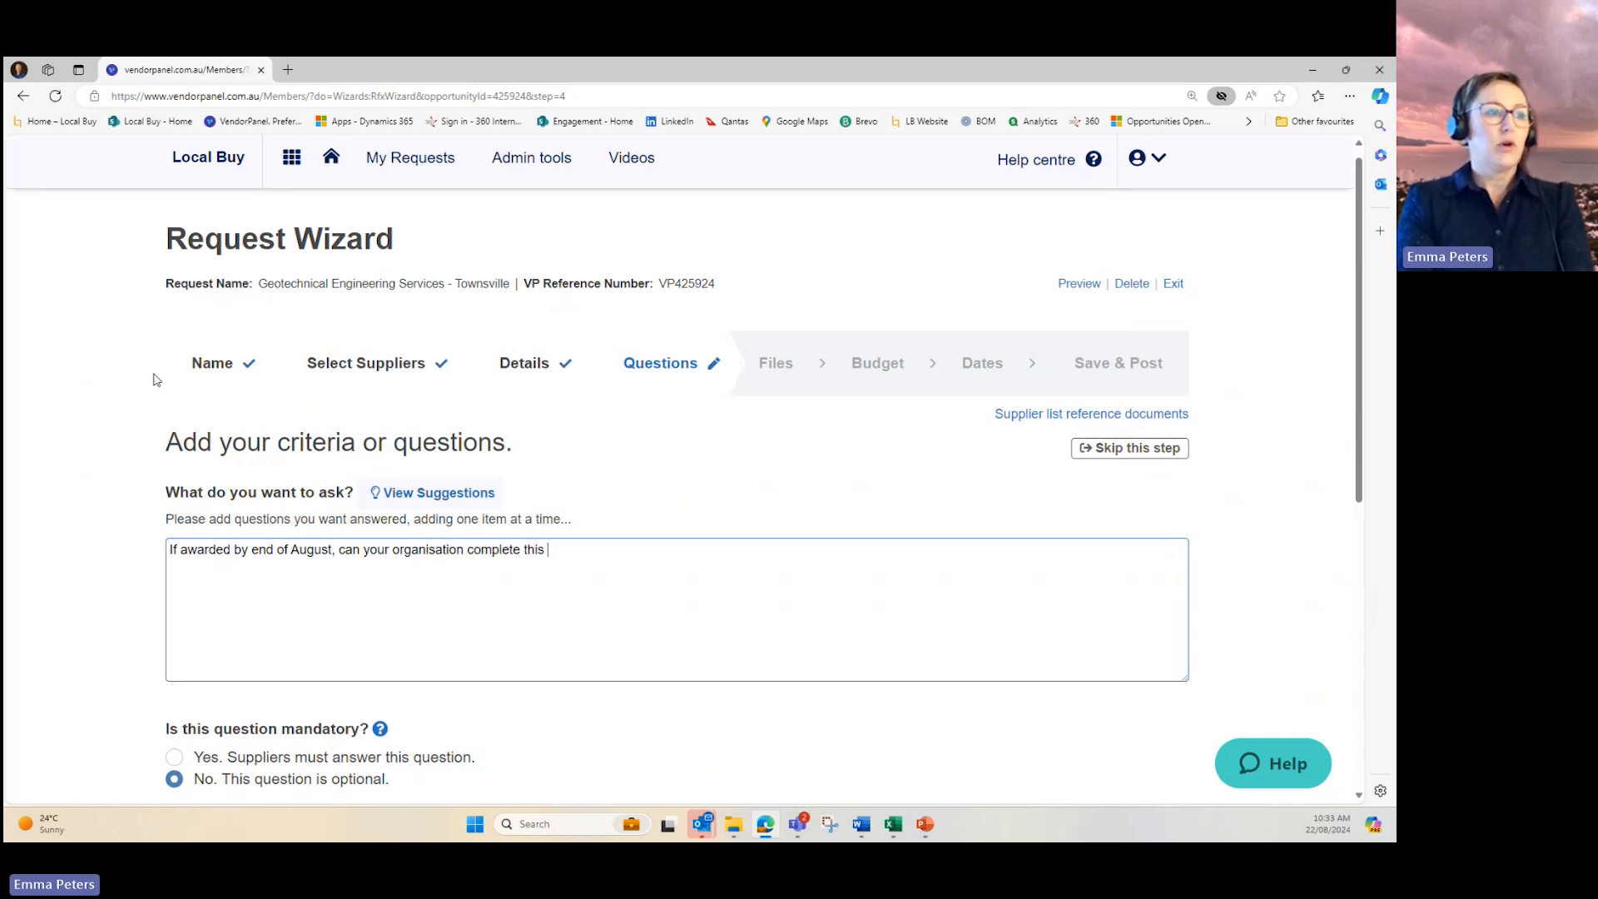
{"action": "type", "text": "project be"}
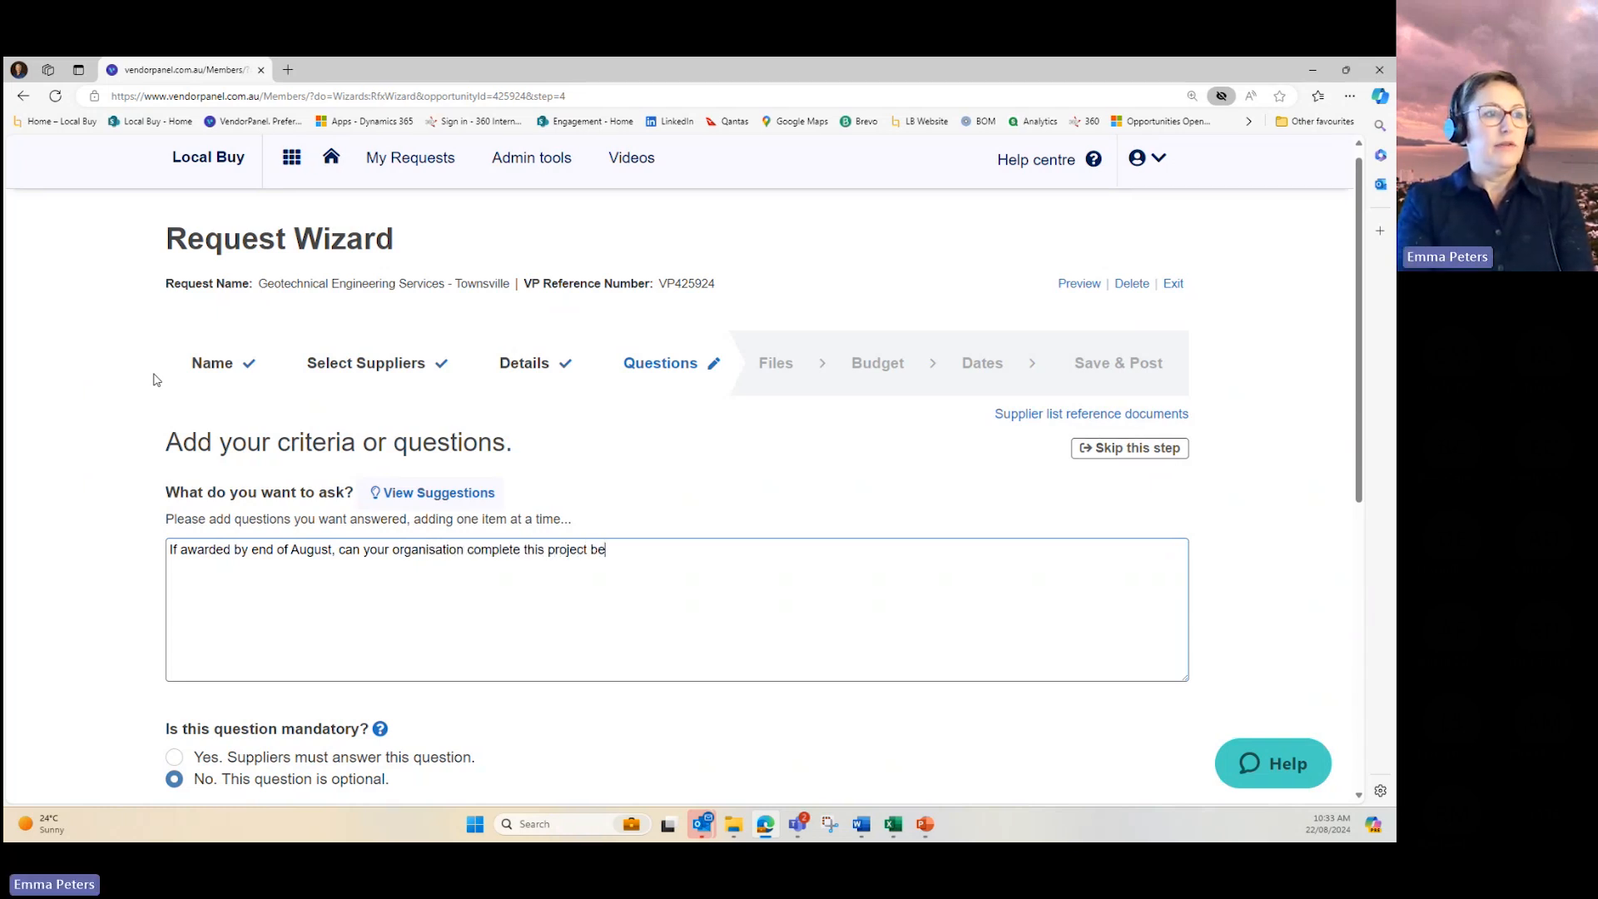
{"action": "type", "text": "fore end of octob"}
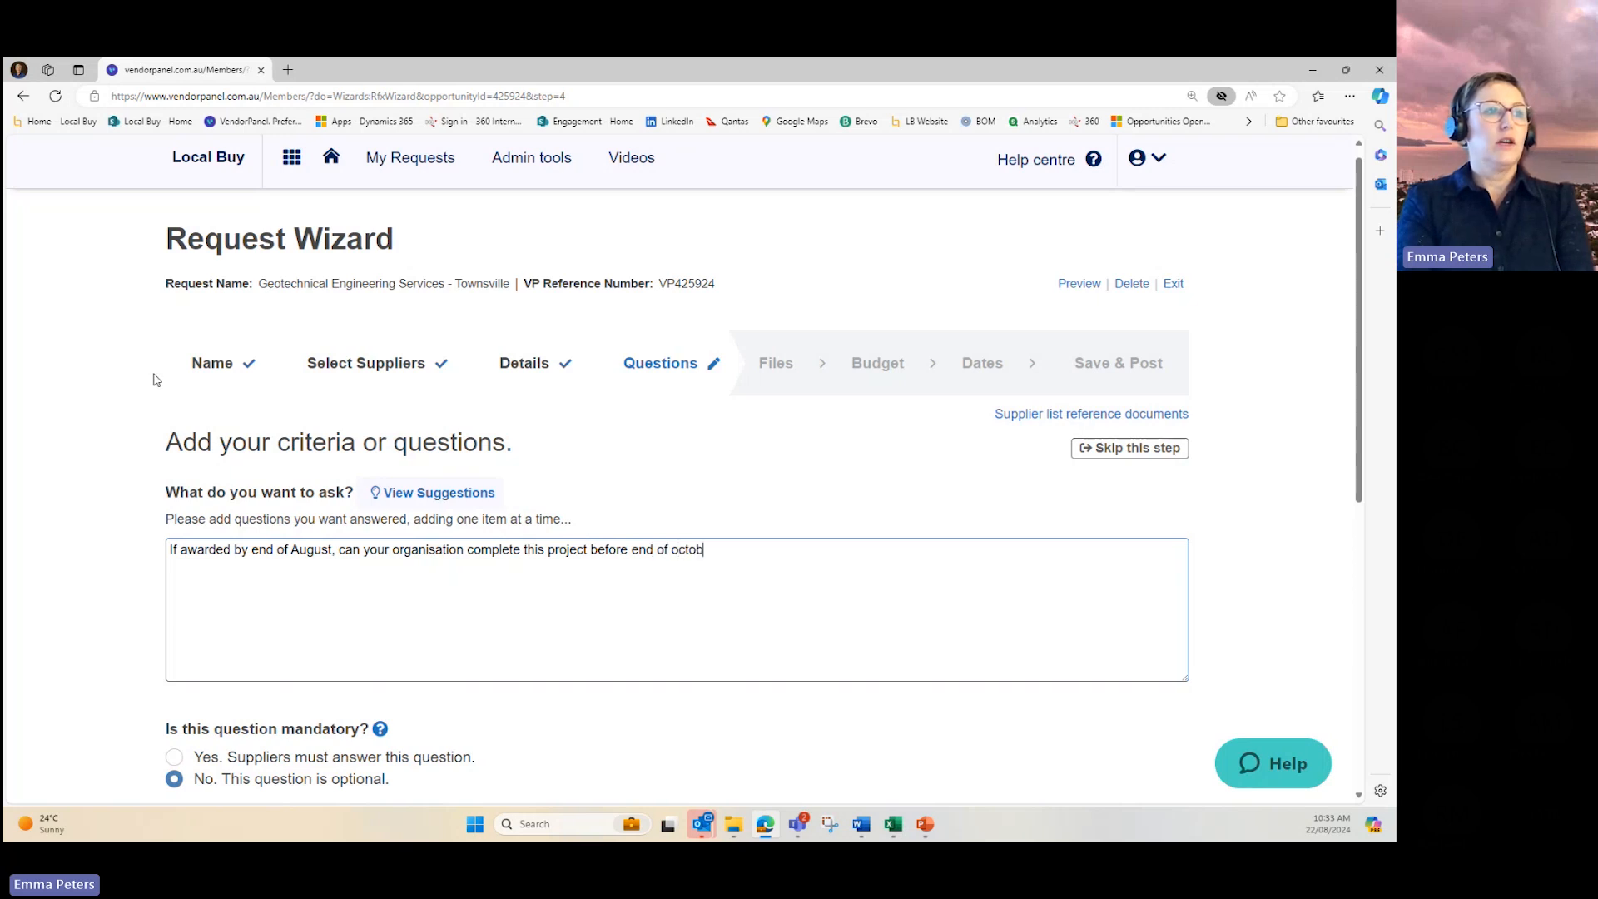
{"action": "key", "text": "BackSpace"}
{"action": "key", "text": "BackSpace"}
{"action": "key", "text": "BackSpace"}
{"action": "key", "text": "BackSpace"}
{"action": "key", "text": "BackSpace"}
{"action": "type", "text": "October."}
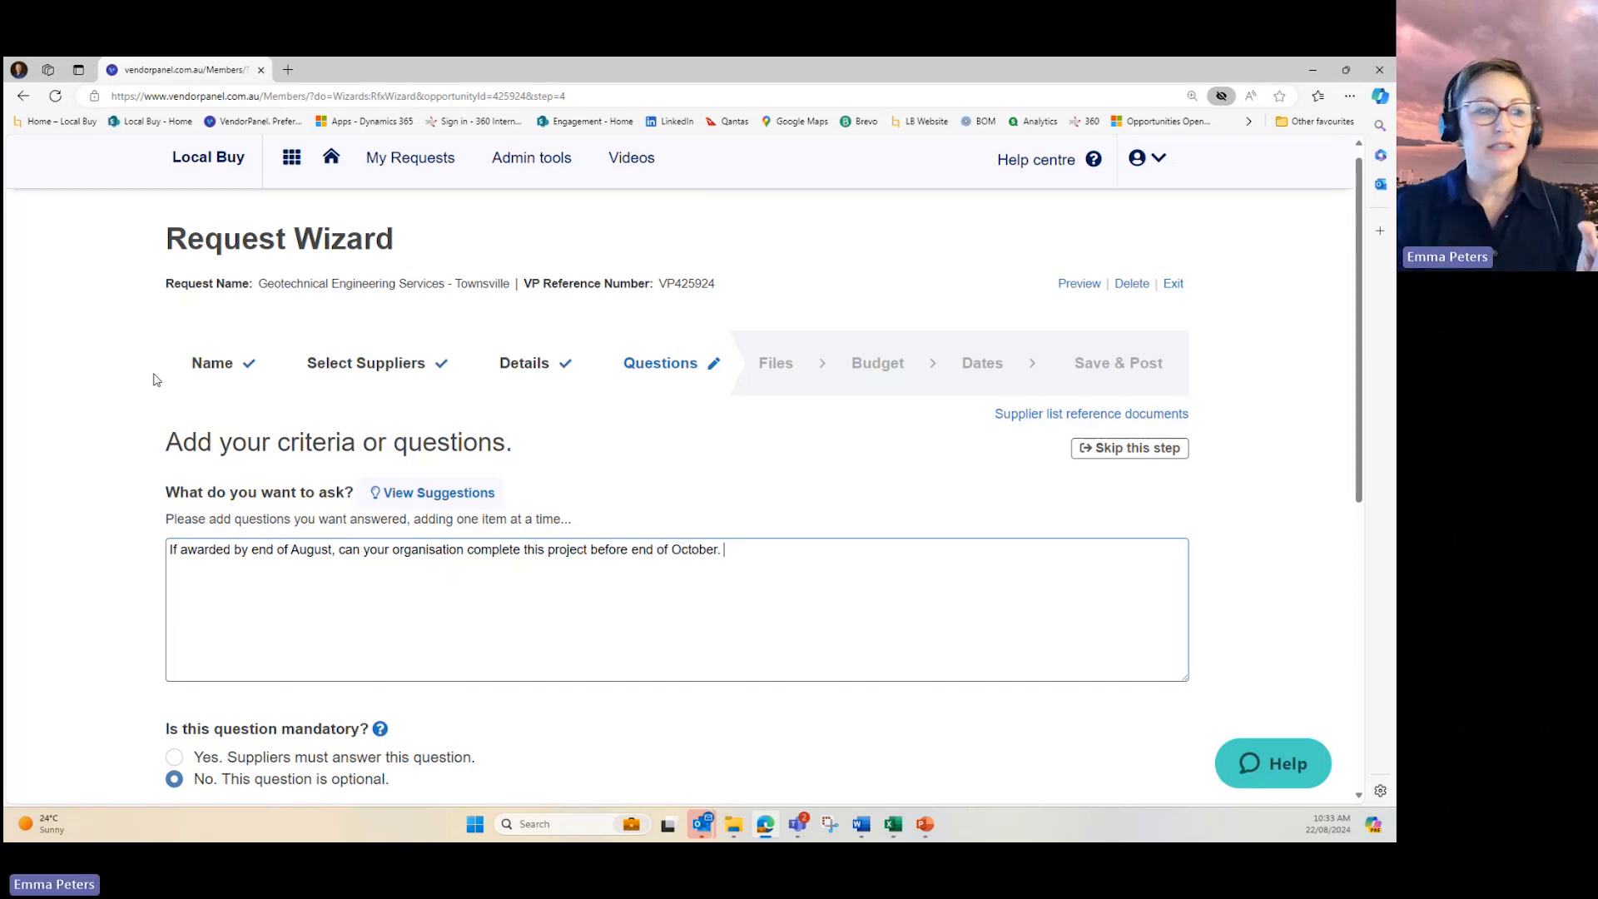
- Make the question mandatory for suppliers, keep Text as the answer format and add it to the Request's questions
{"action": "scroll", "coordinate": [190, 432], "scroll_direction": "down", "scroll_amount": 1}
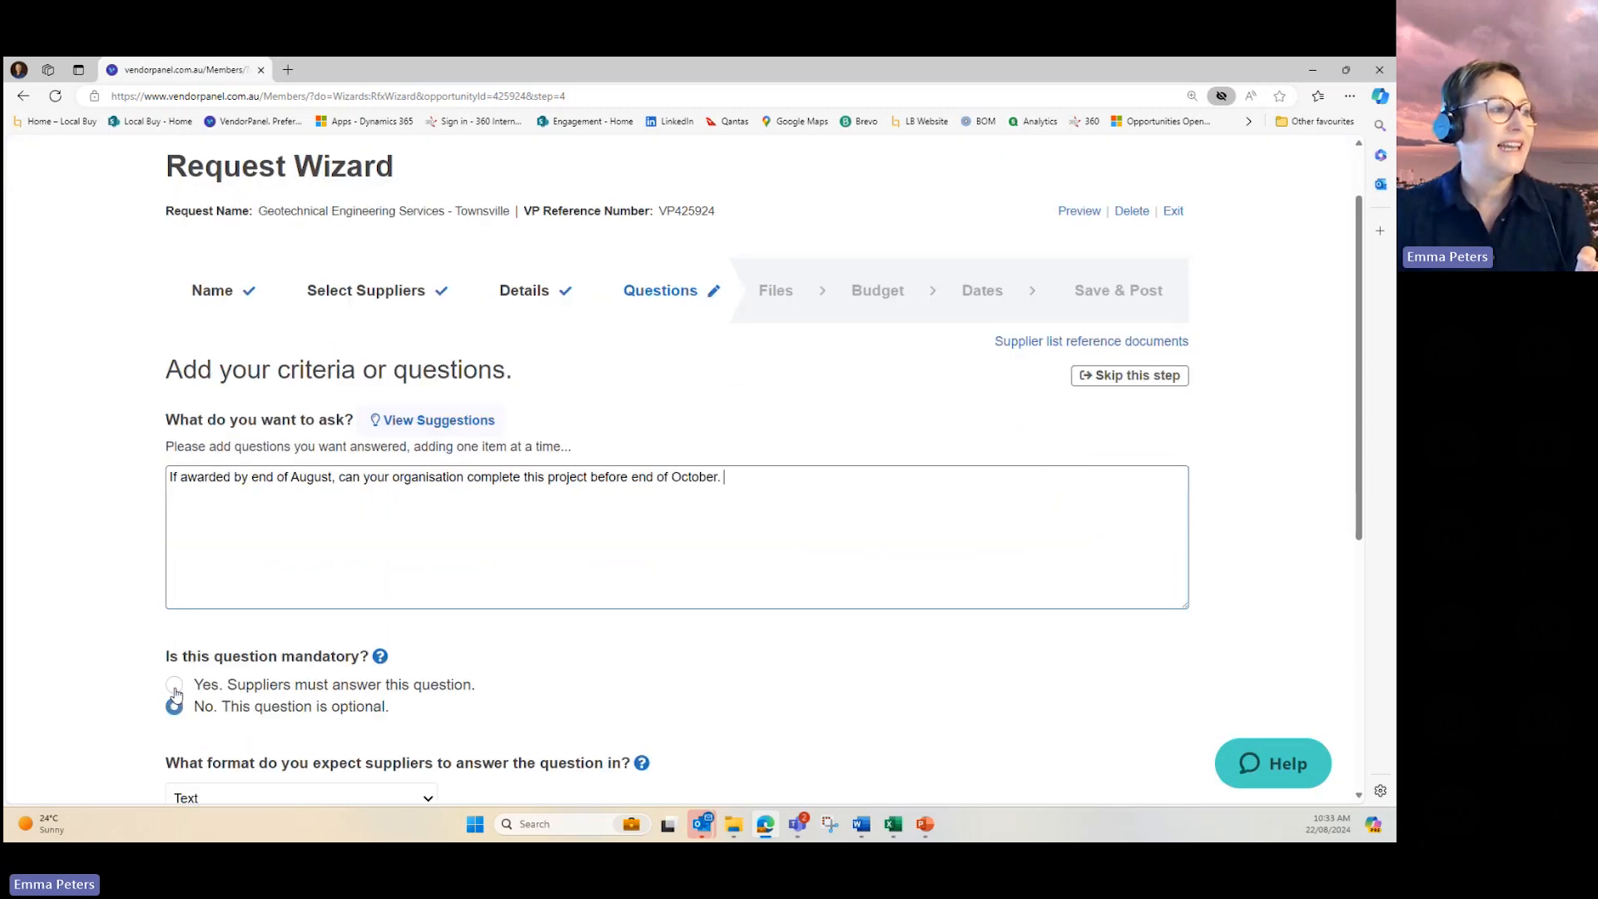
{"action": "left_click", "coordinate": [174, 685]}
{"action": "scroll", "coordinate": [106, 477], "scroll_direction": "down", "scroll_amount": 2}
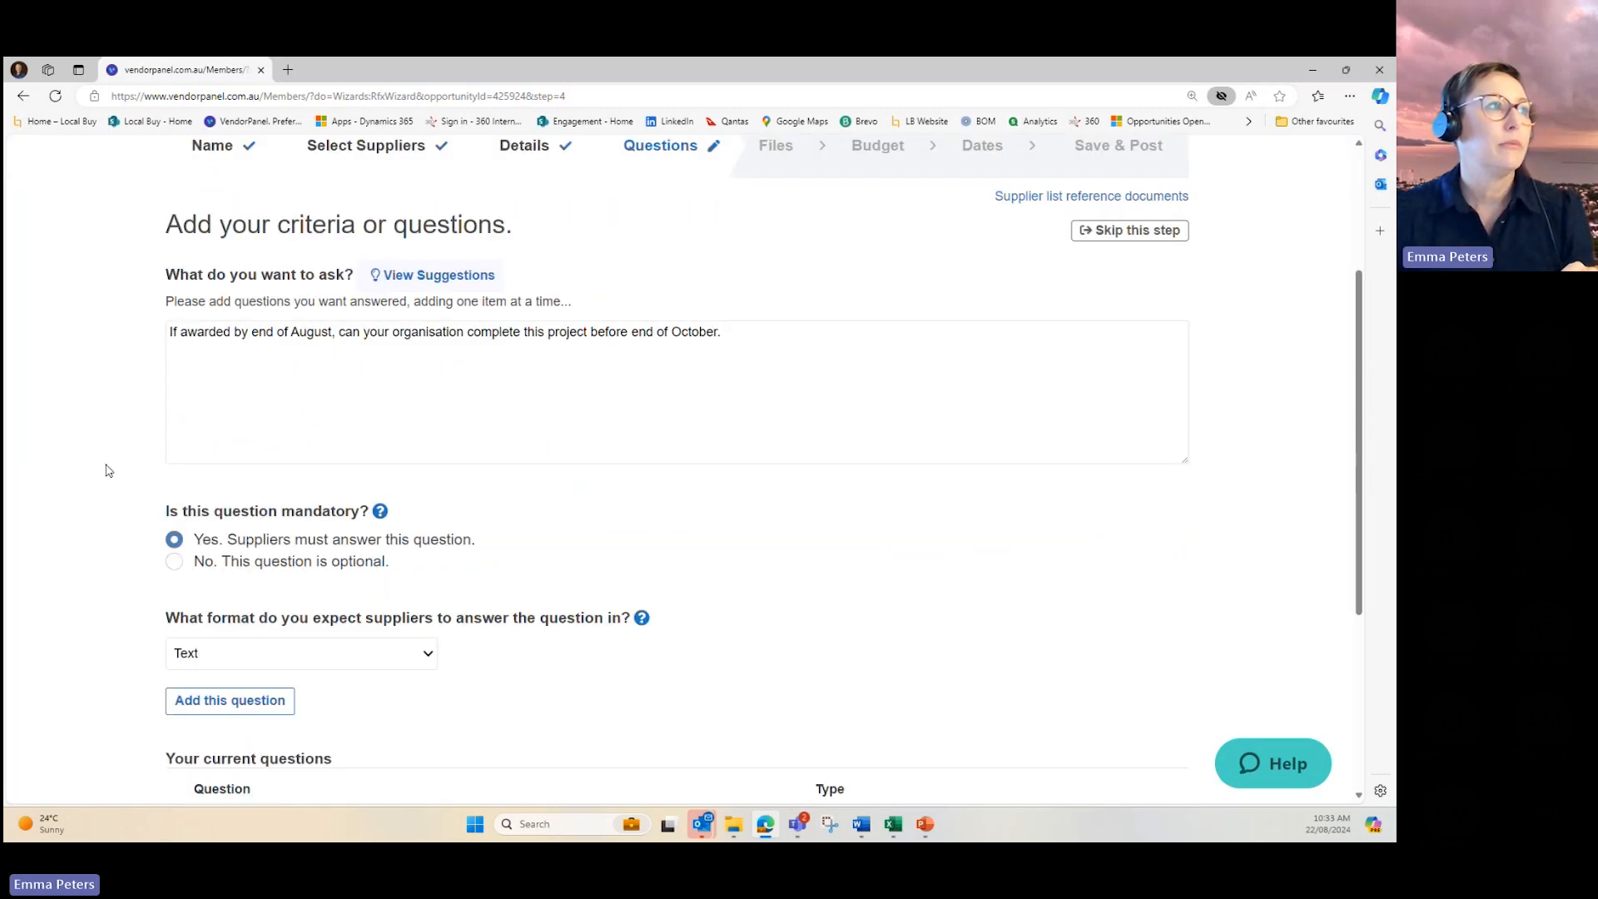
{"action": "scroll", "coordinate": [136, 453], "scroll_direction": "down", "scroll_amount": 2}
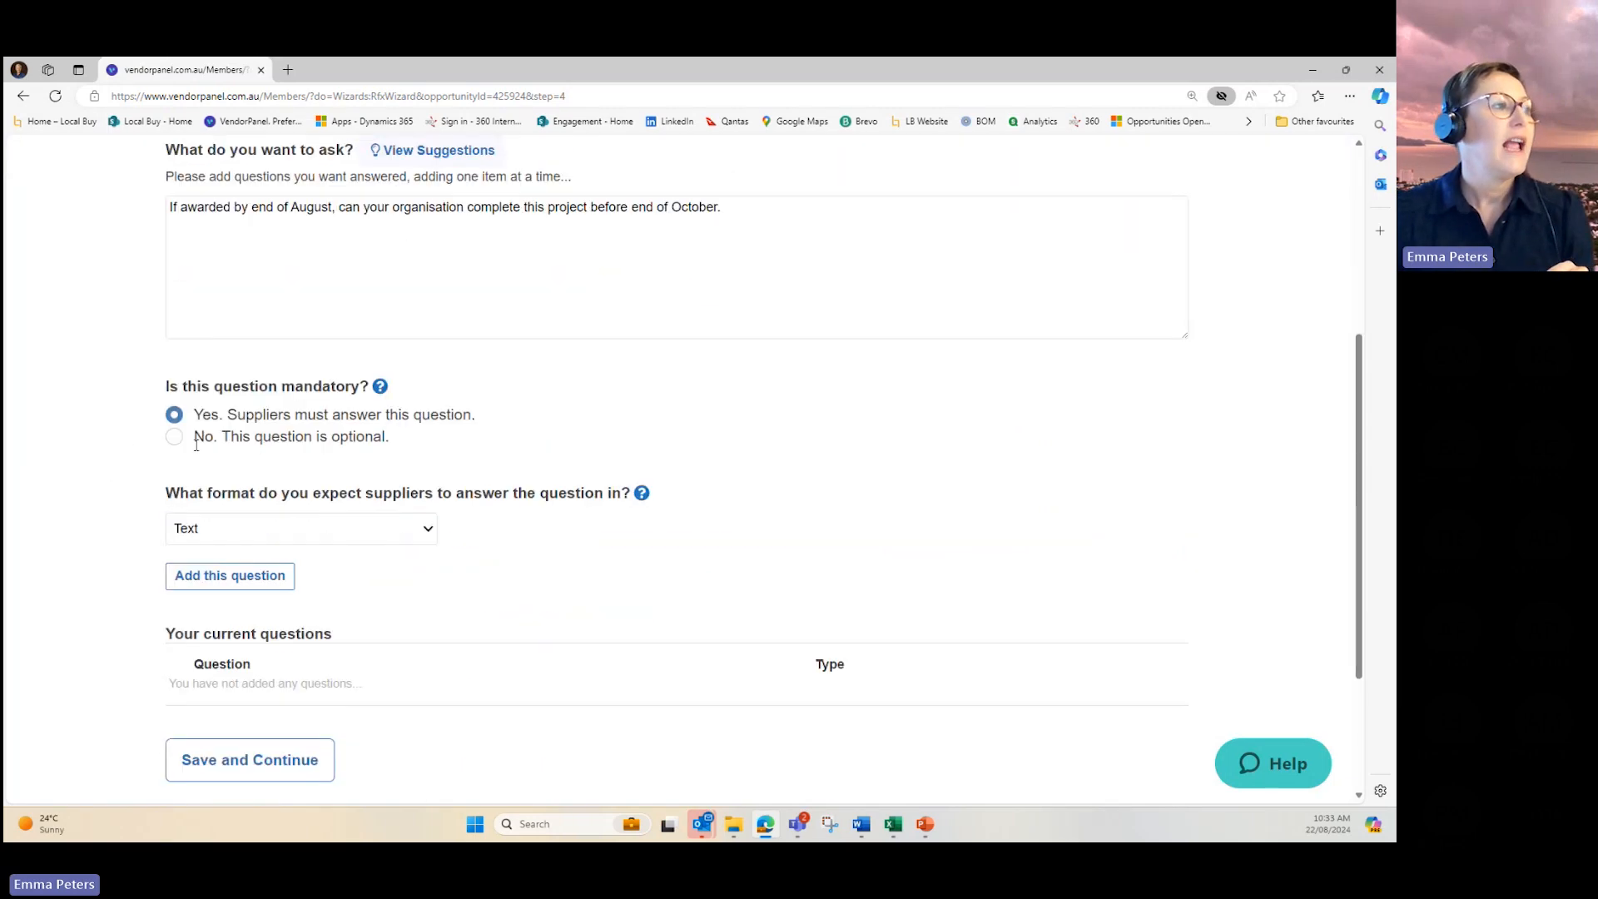
{"action": "left_click", "coordinate": [206, 514]}
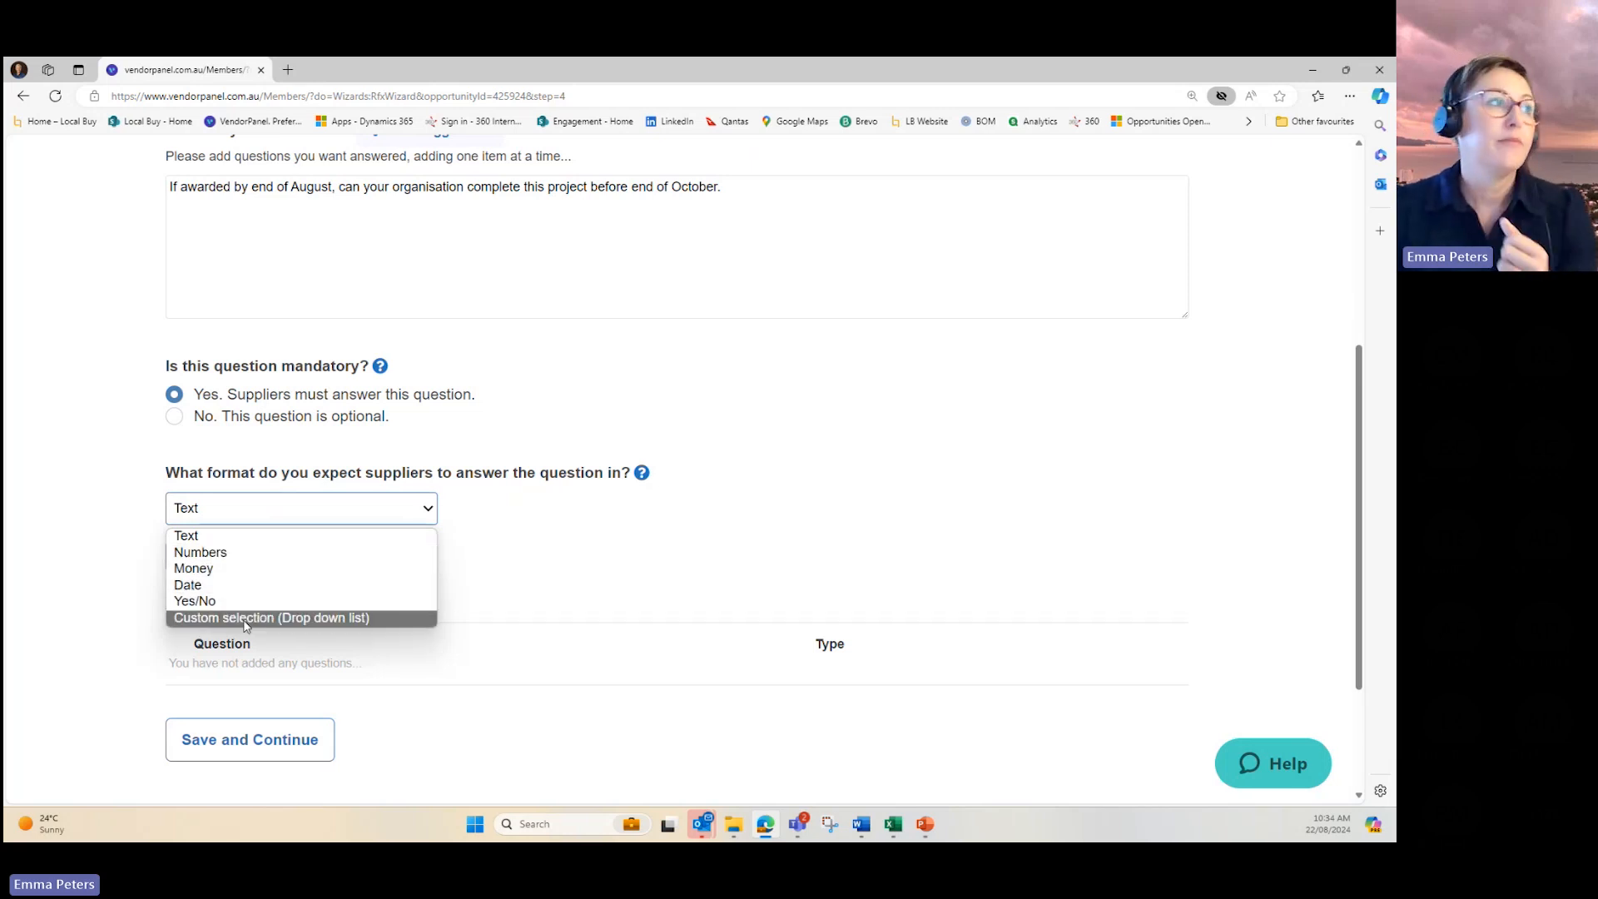
{"action": "left_click", "coordinate": [98, 442]}
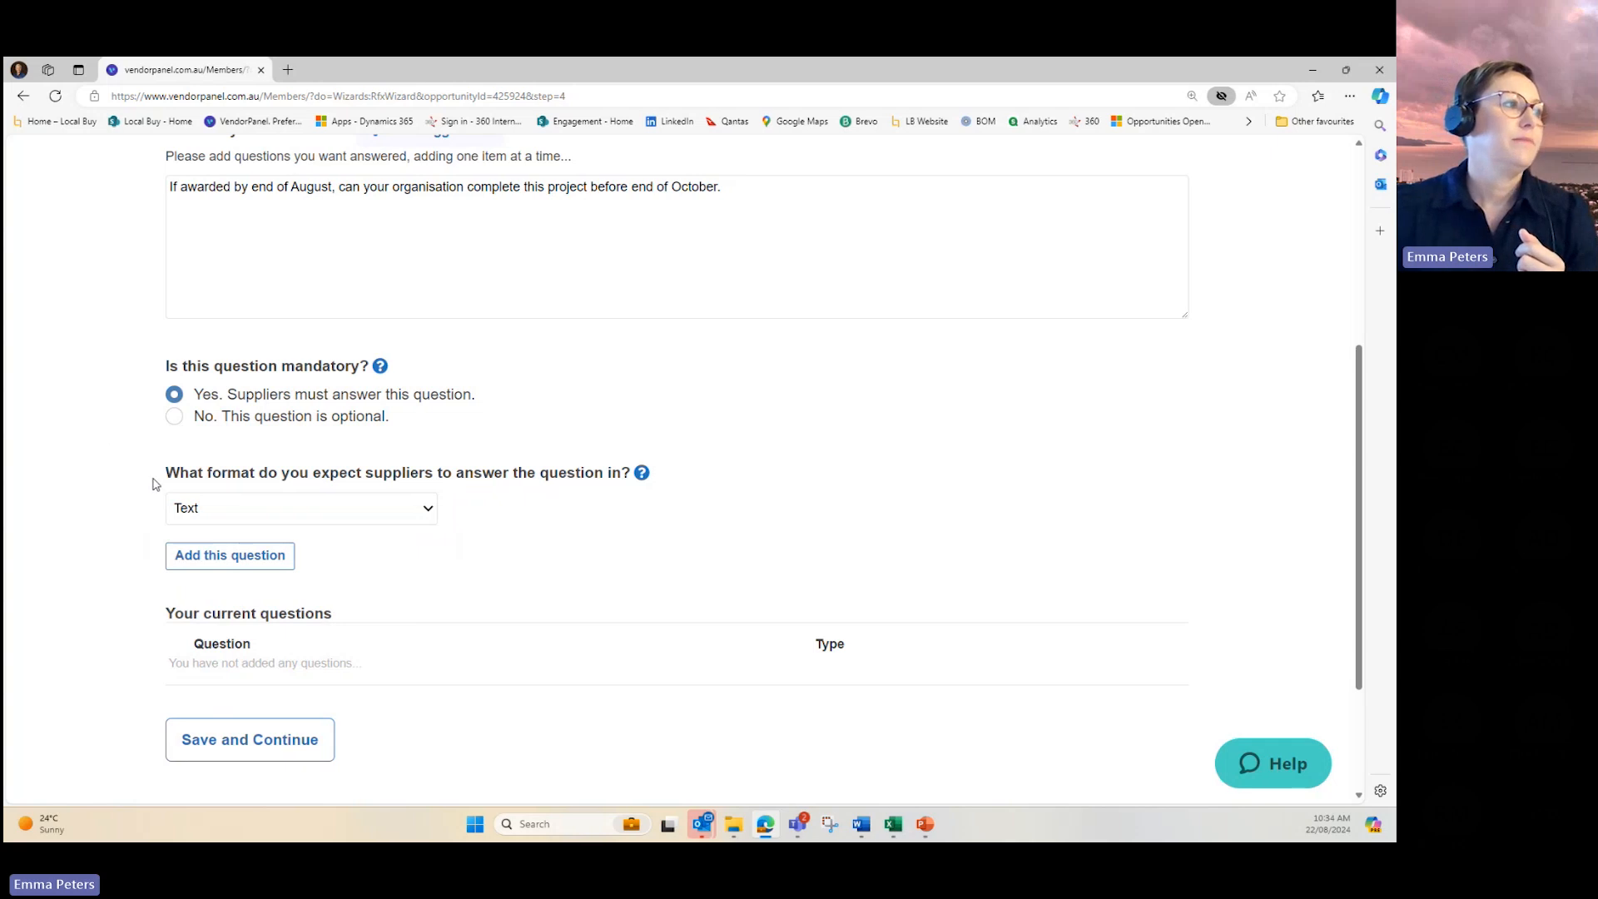
{"action": "left_click", "coordinate": [214, 562]}
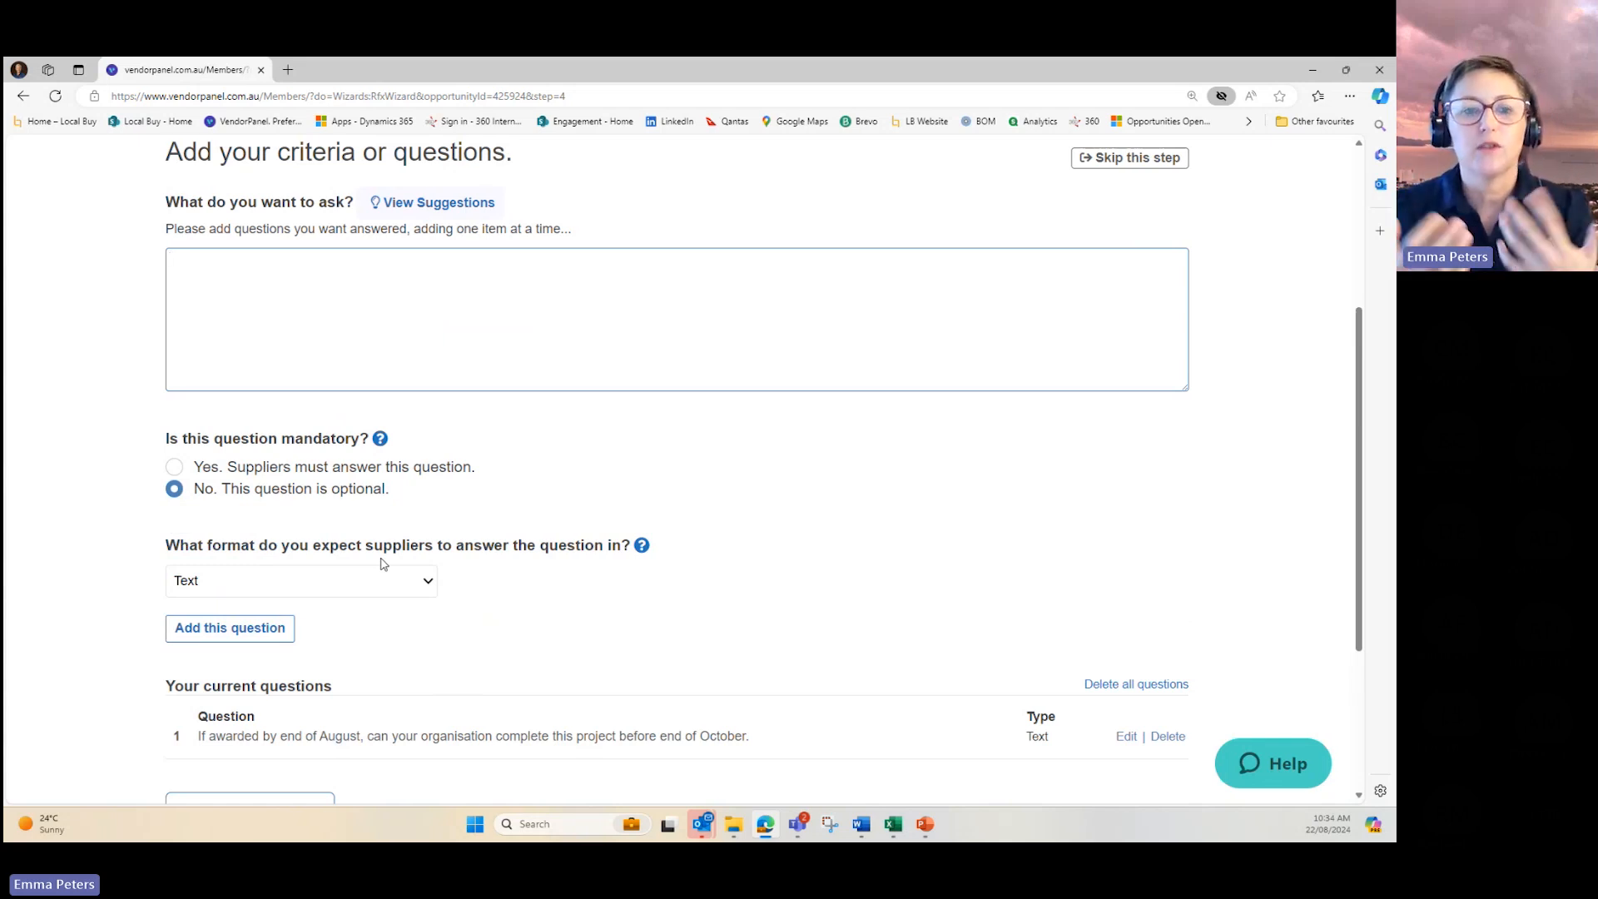
- Save the questions and continue through the Files stage to Budget without attaching any files
{"action": "scroll", "coordinate": [382, 533], "scroll_direction": "down", "scroll_amount": 2}
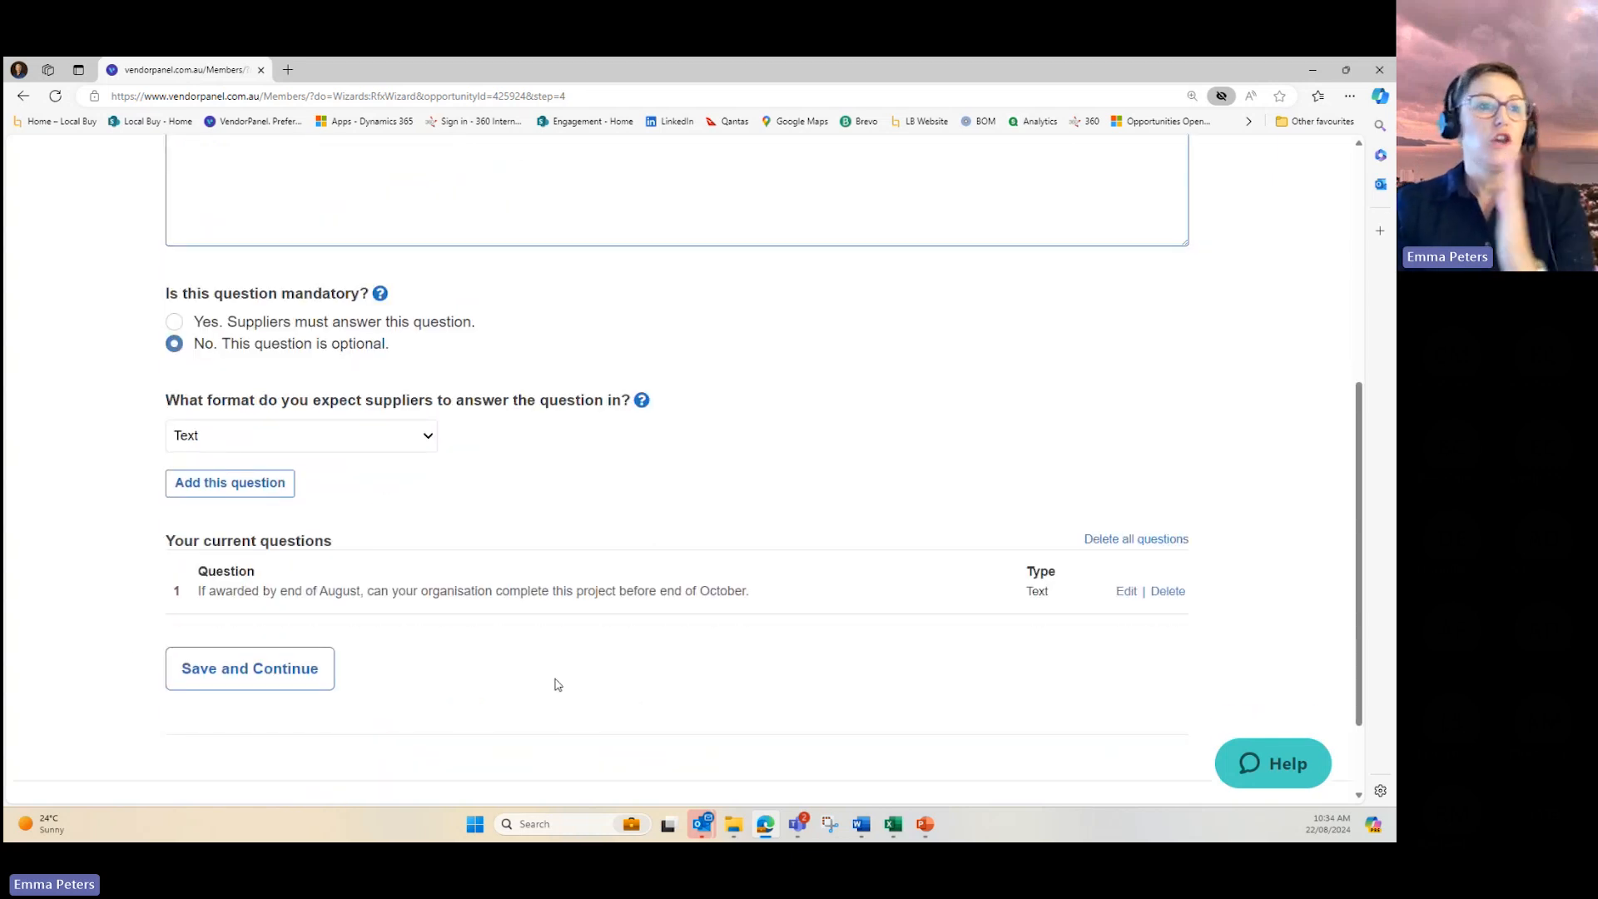
{"action": "left_click", "coordinate": [244, 671]}
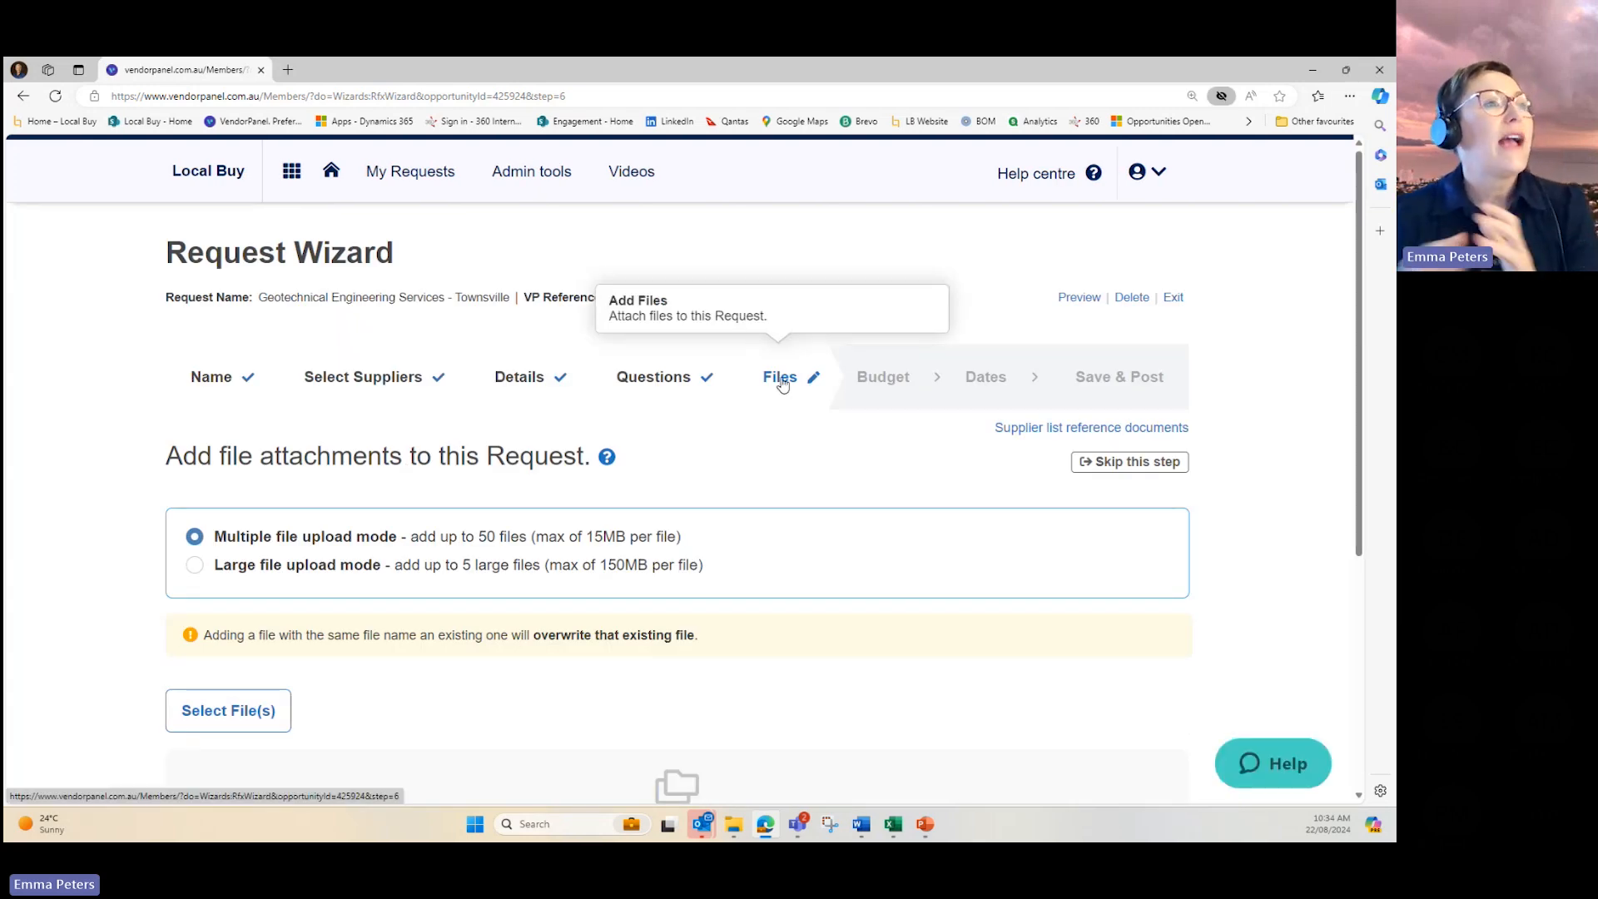
{"action": "scroll", "coordinate": [839, 405], "scroll_direction": "down", "scroll_amount": 3}
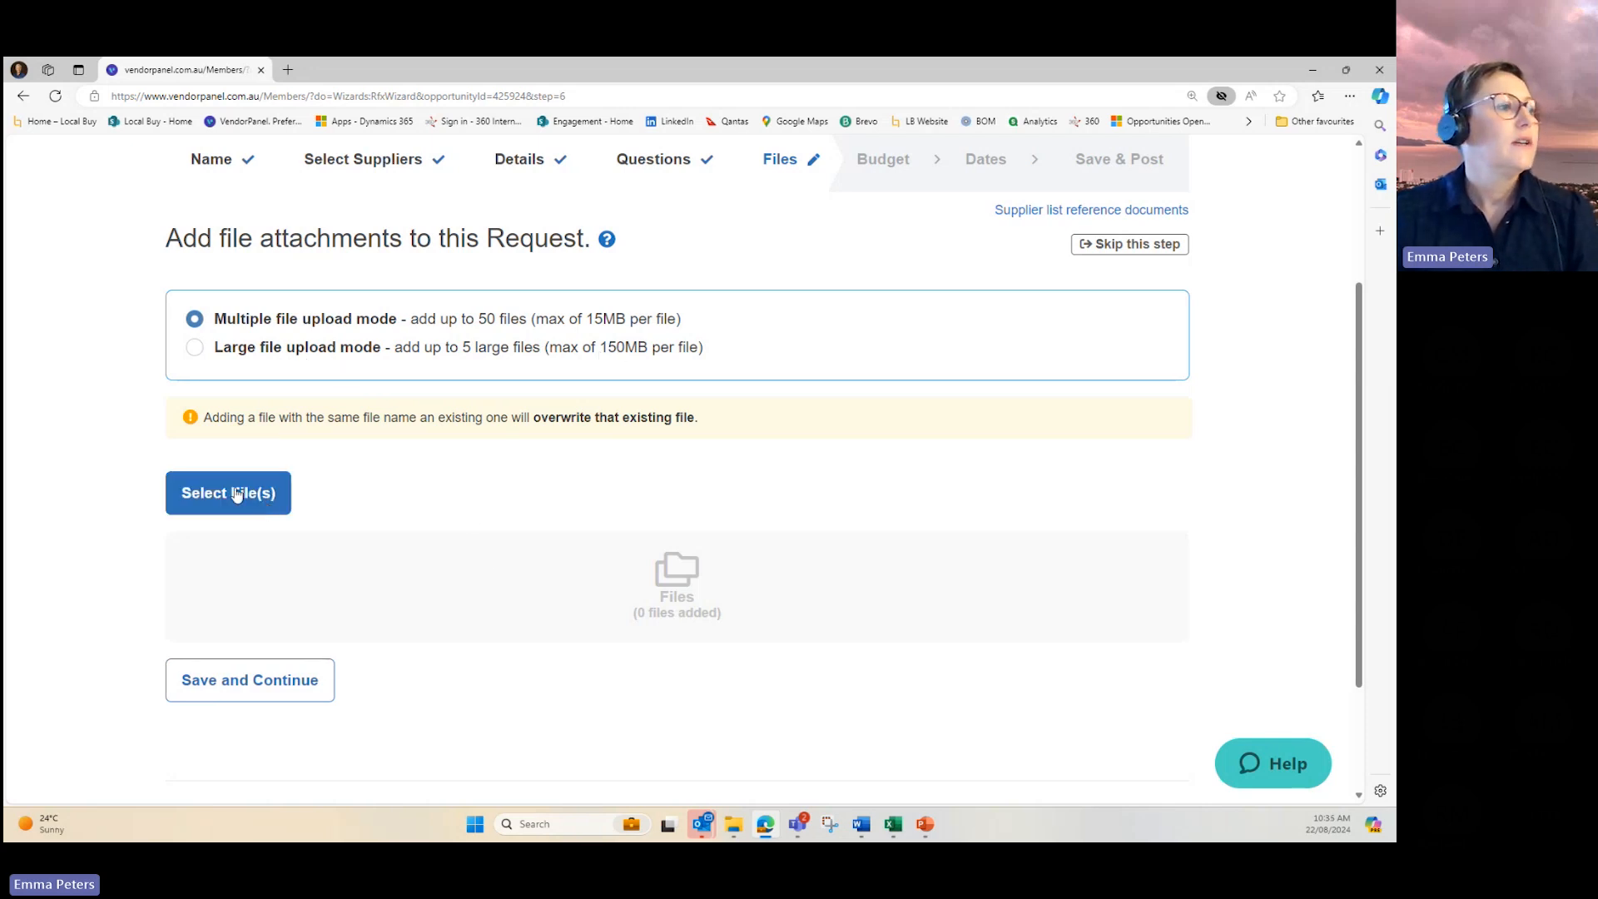
{"action": "left_click", "coordinate": [251, 689]}
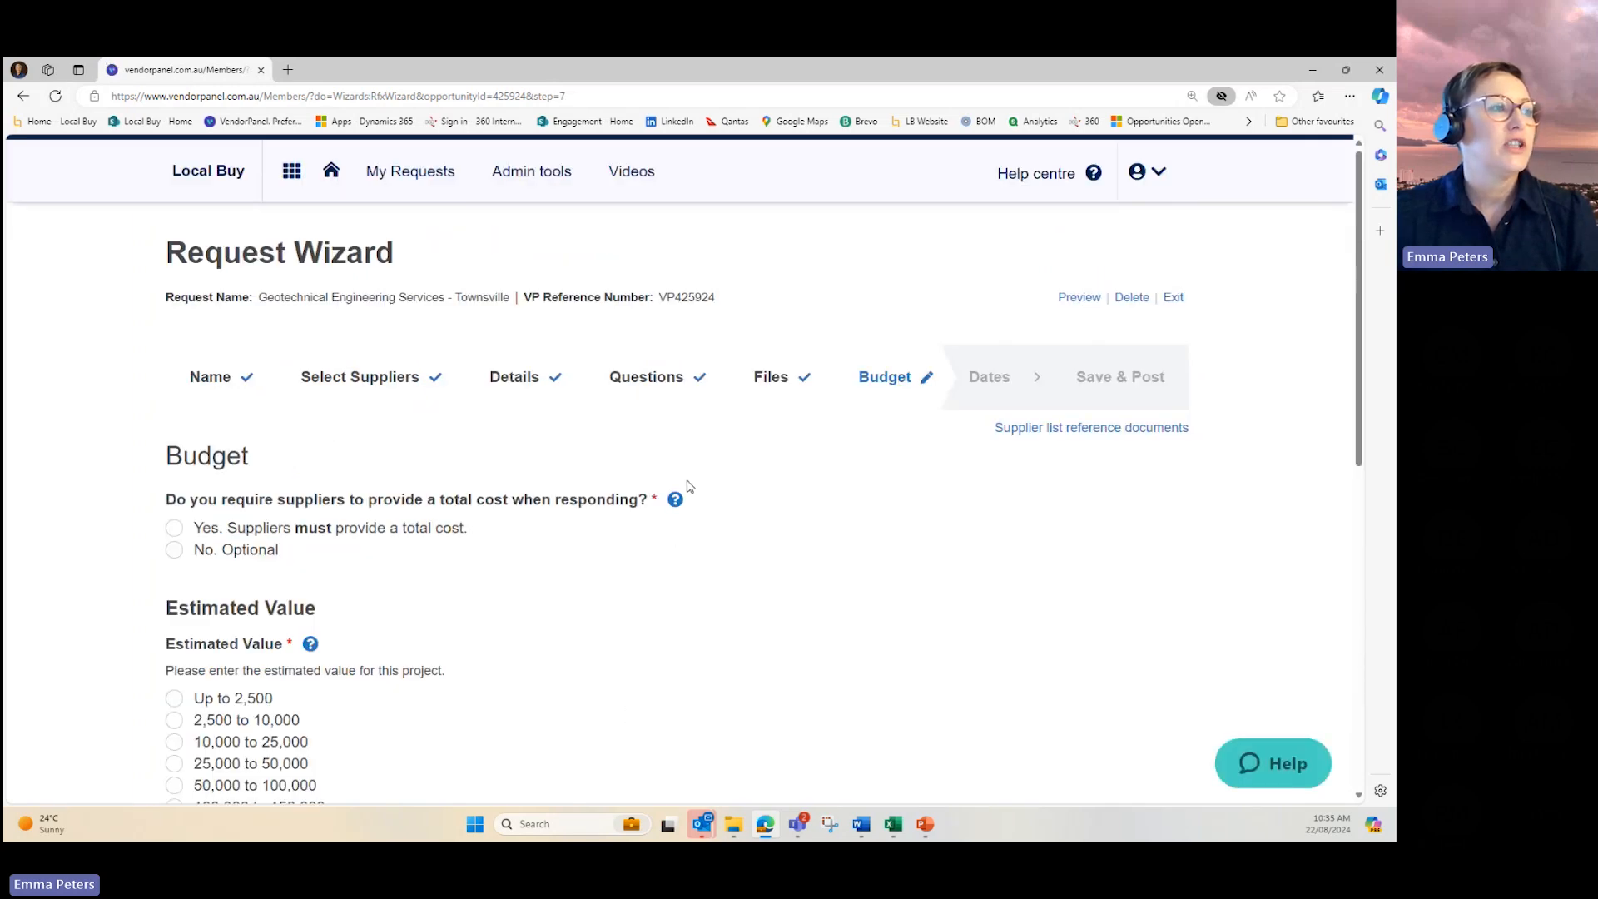
- Require suppliers to provide a total cost and set the estimated project value to 25,000 to 50,000
{"action": "scroll", "coordinate": [478, 424], "scroll_direction": "down", "scroll_amount": 2}
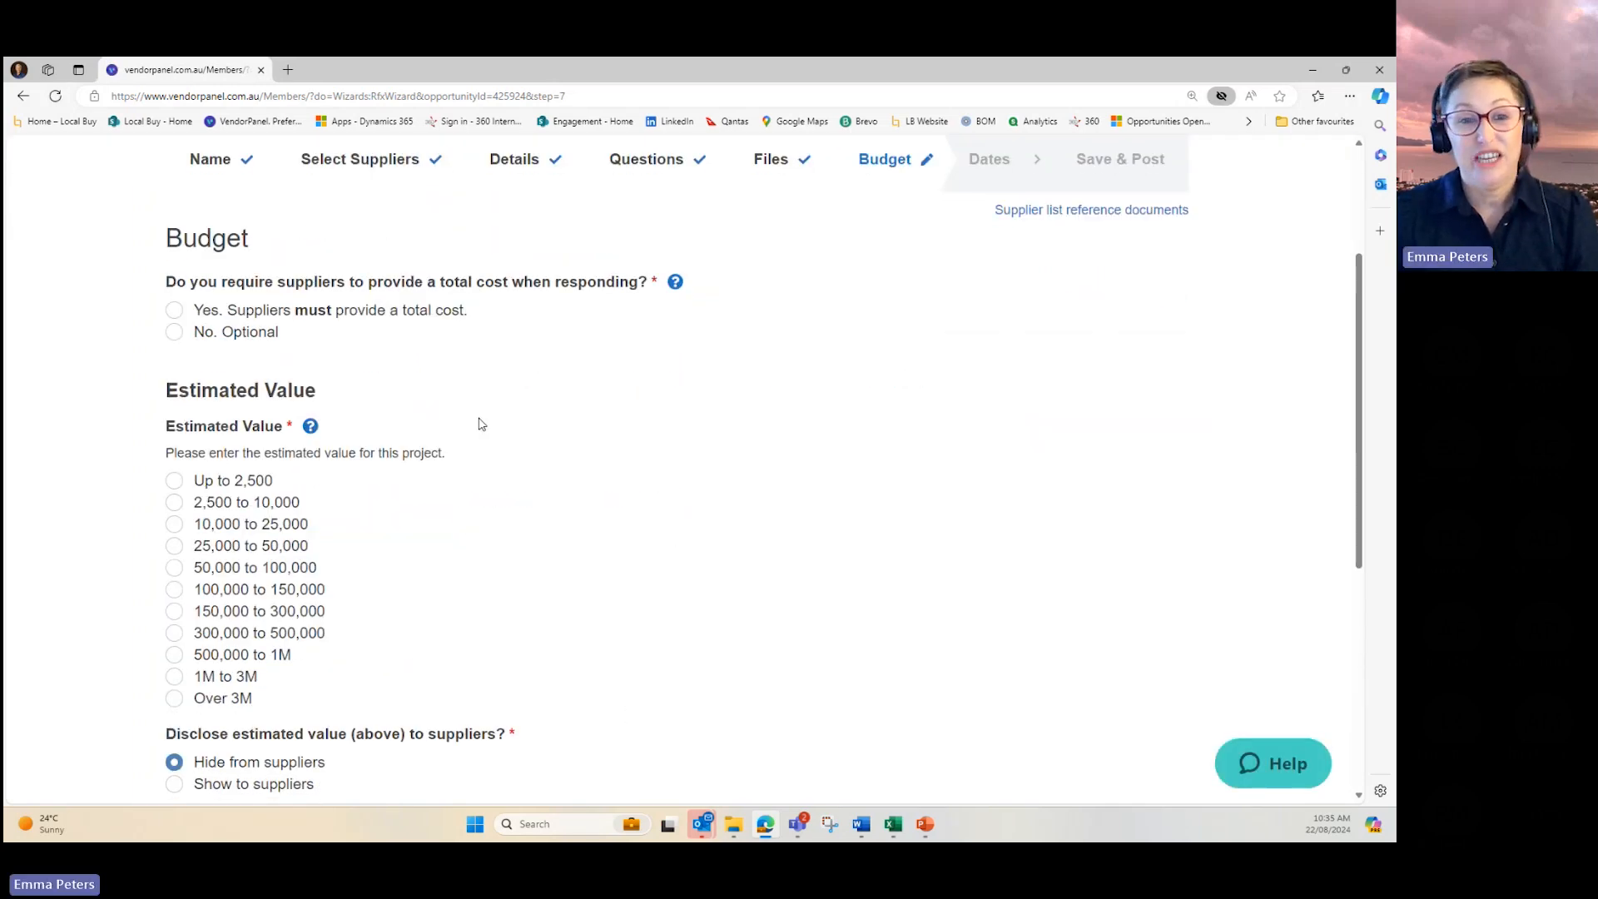
{"action": "left_click", "coordinate": [175, 310]}
{"action": "scroll", "coordinate": [177, 311], "scroll_direction": "down", "scroll_amount": 3}
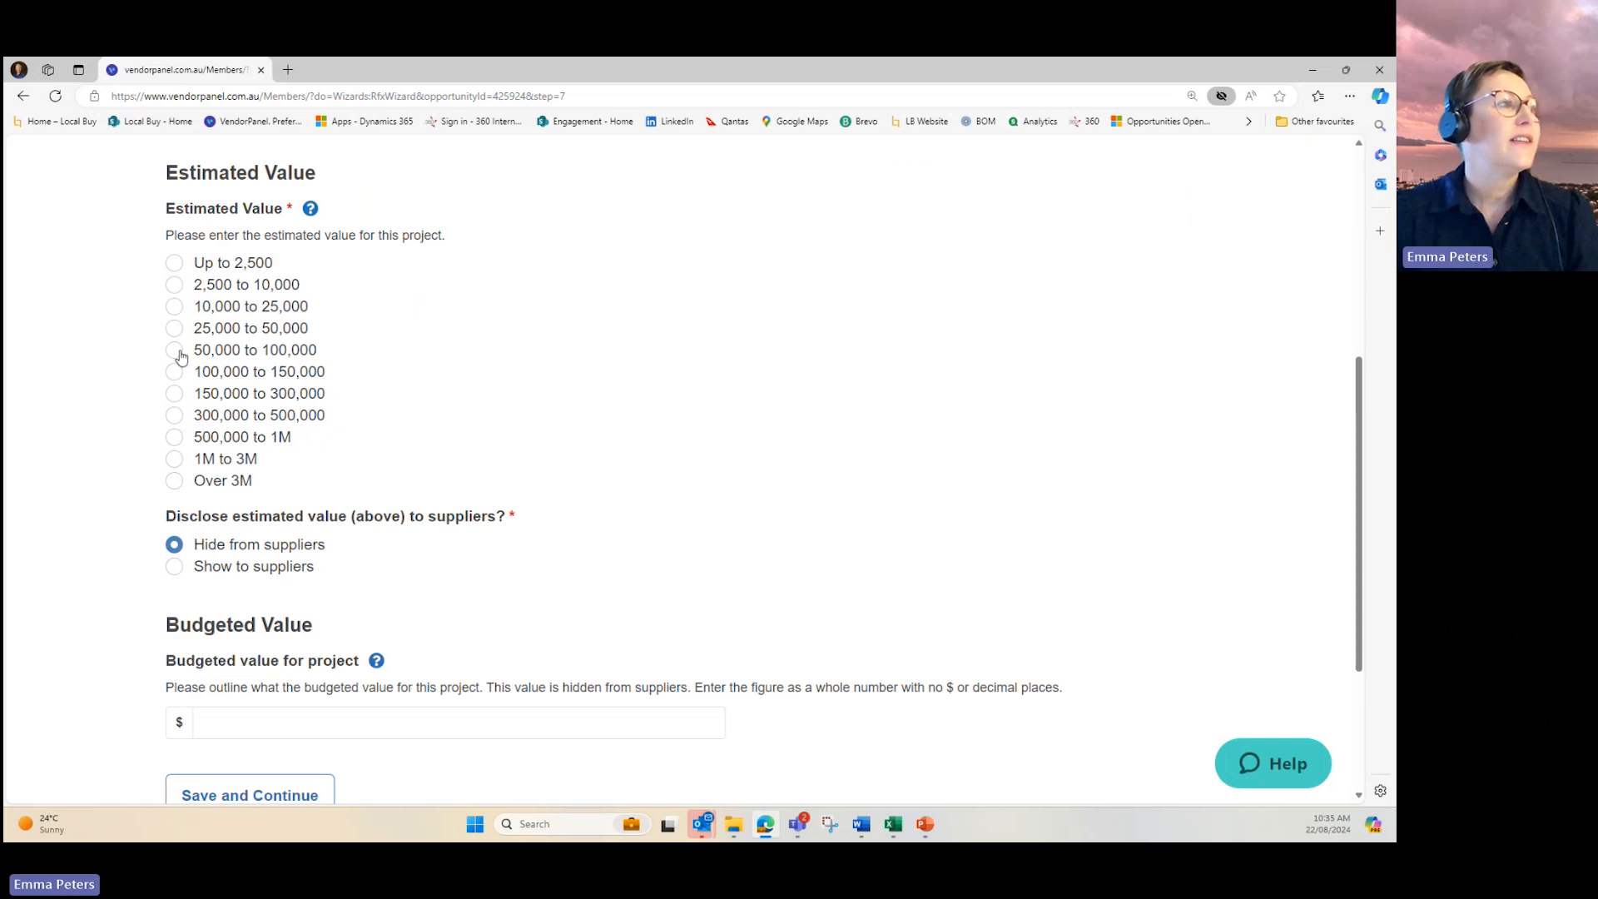
{"action": "left_click", "coordinate": [175, 351]}
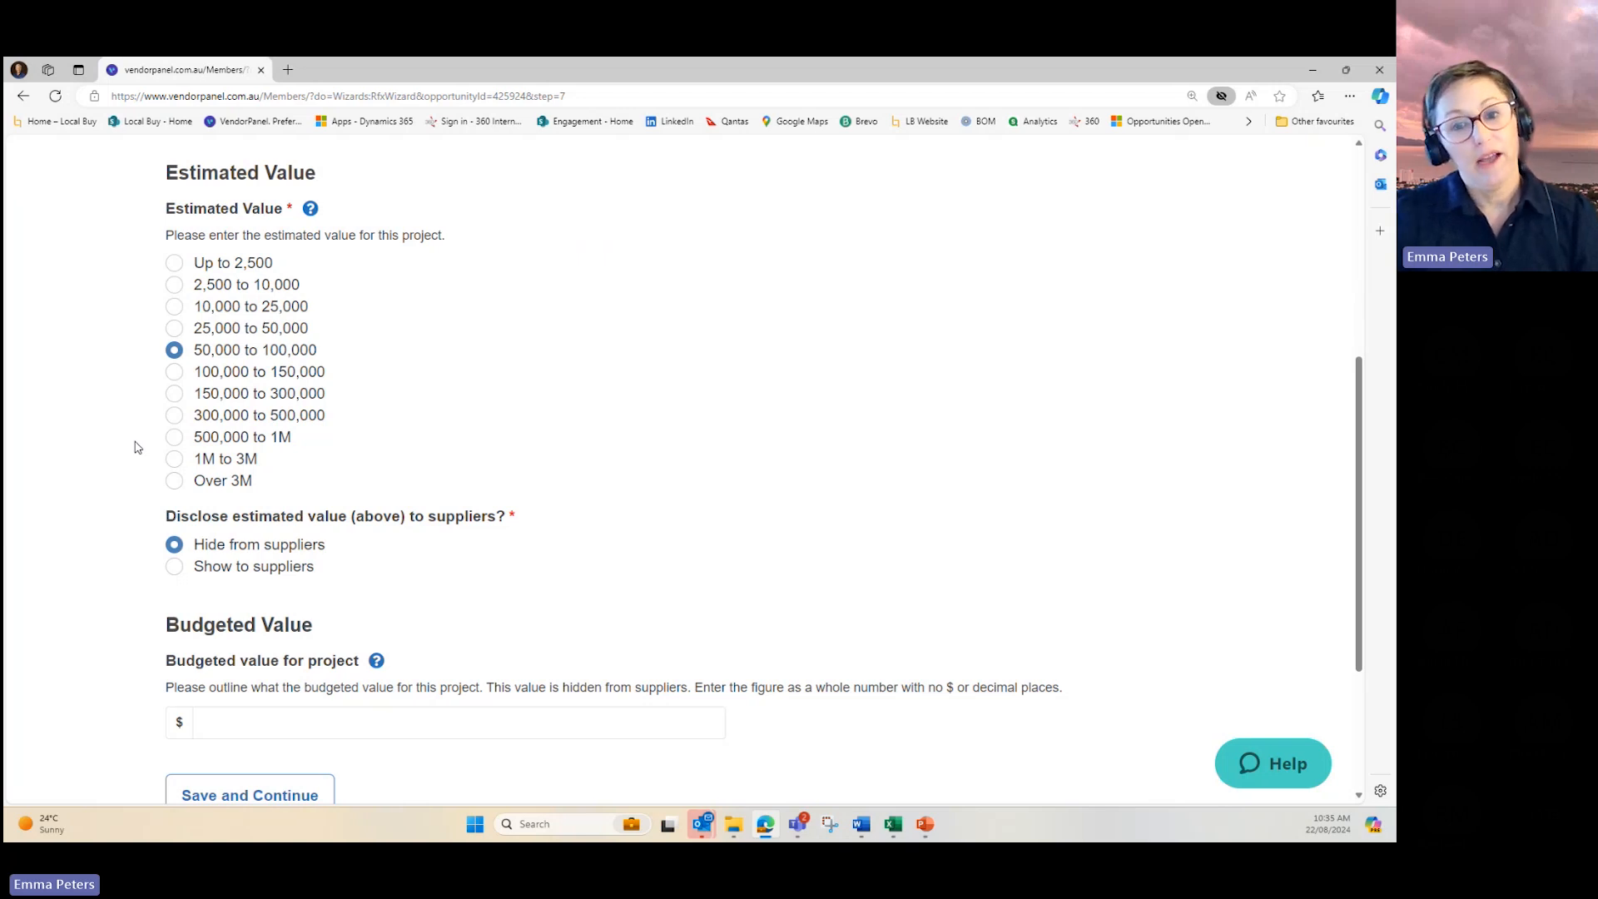
{"action": "left_click", "coordinate": [177, 331]}
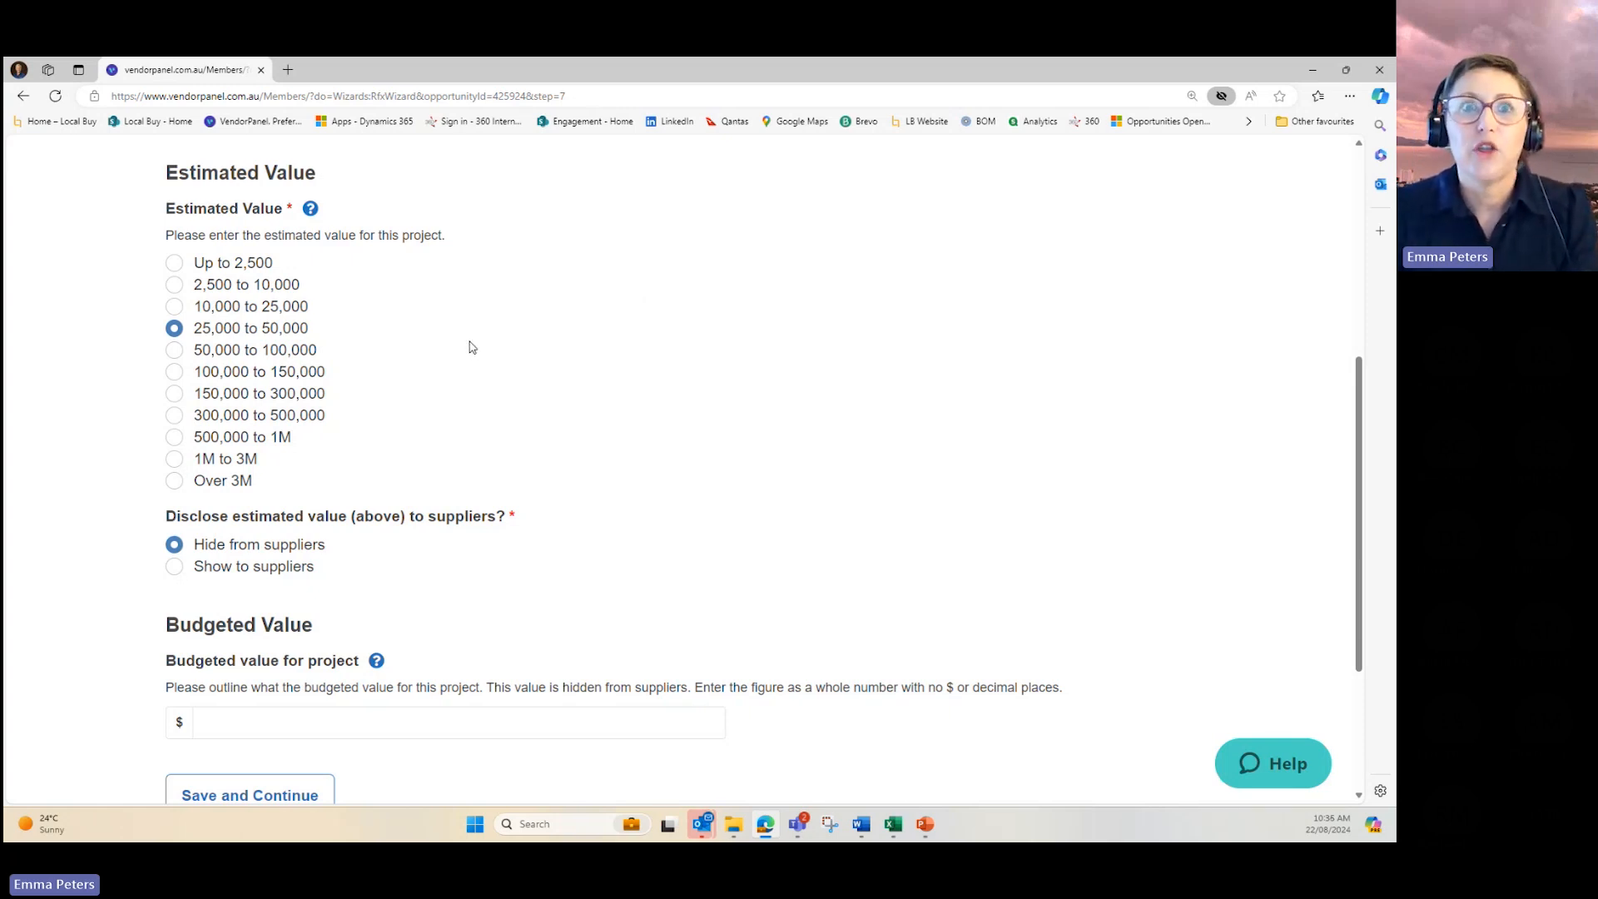
- Set the budgeted value for the project to 50000, check its help note, then save and continue to the Dates stage
{"action": "scroll", "coordinate": [467, 345], "scroll_direction": "down", "scroll_amount": 1}
{"action": "left_click", "coordinate": [308, 648]}
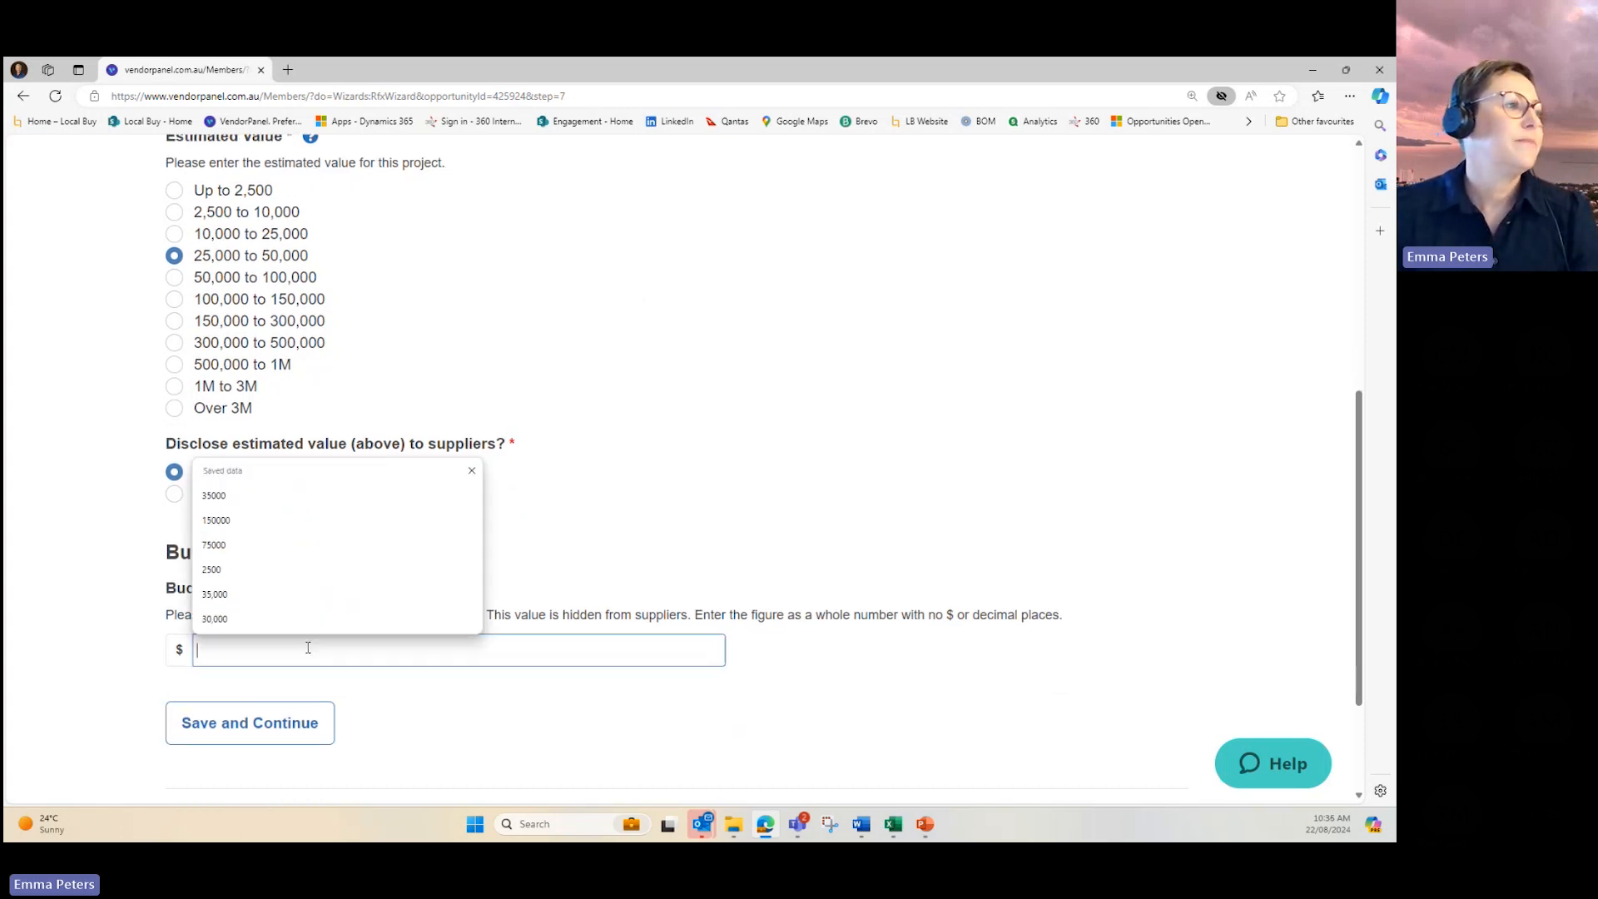
{"action": "left_click", "coordinate": [35, 385]}
{"action": "left_click", "coordinate": [226, 646]}
{"action": "type", "text": "5"}
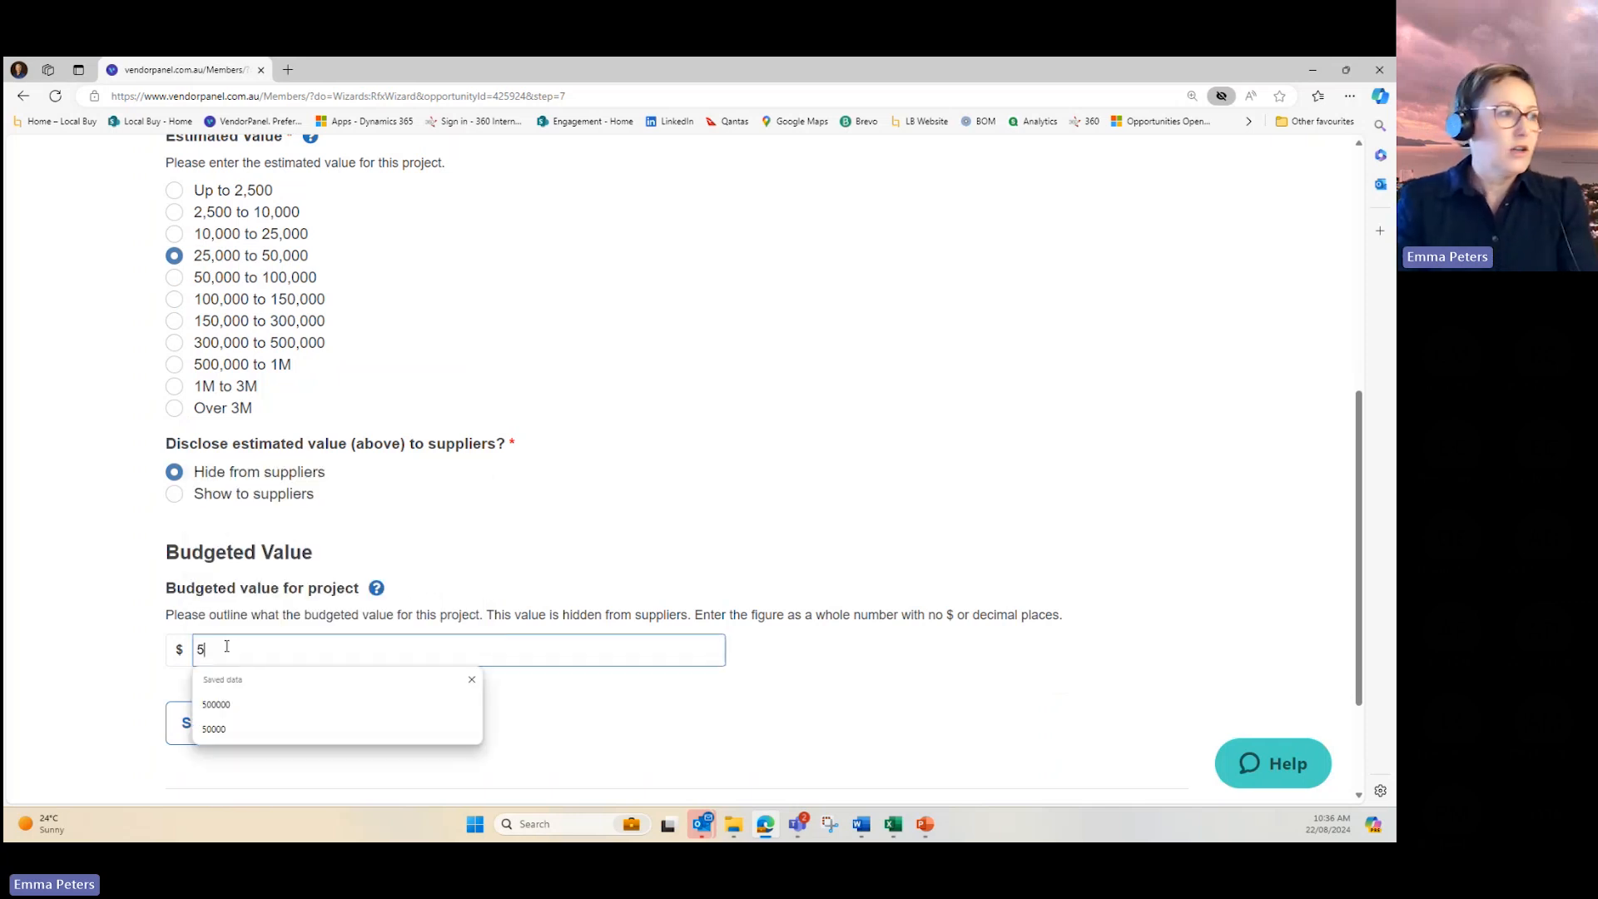
{"action": "type", "text": "0000"}
{"action": "left_click", "coordinate": [305, 621]}
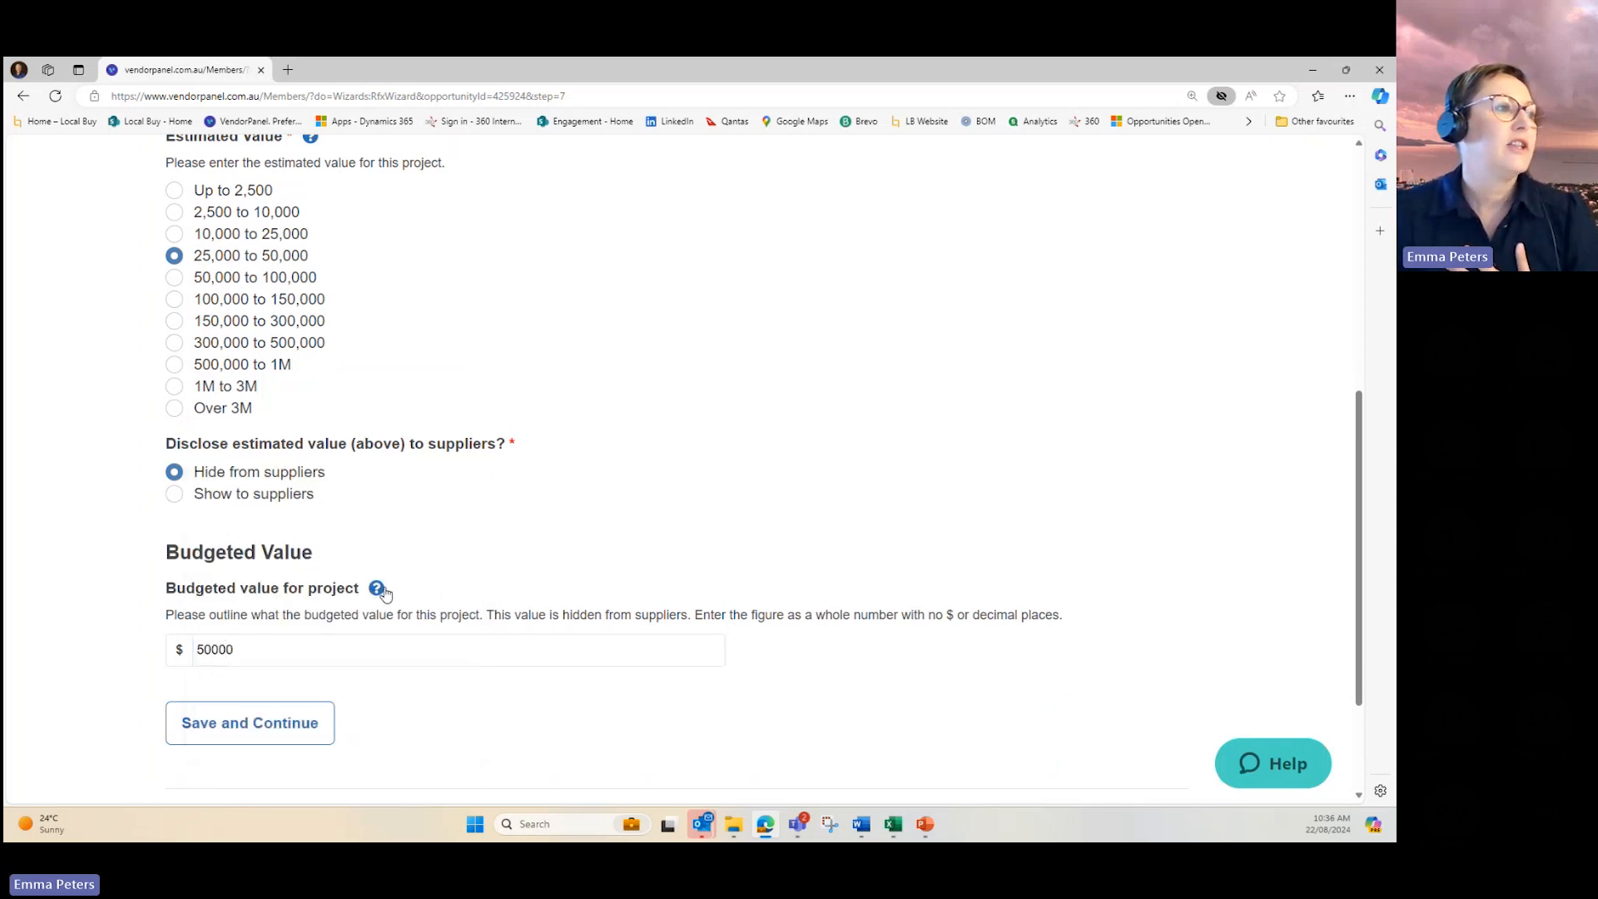
{"action": "mouse_move", "coordinate": [379, 590]}
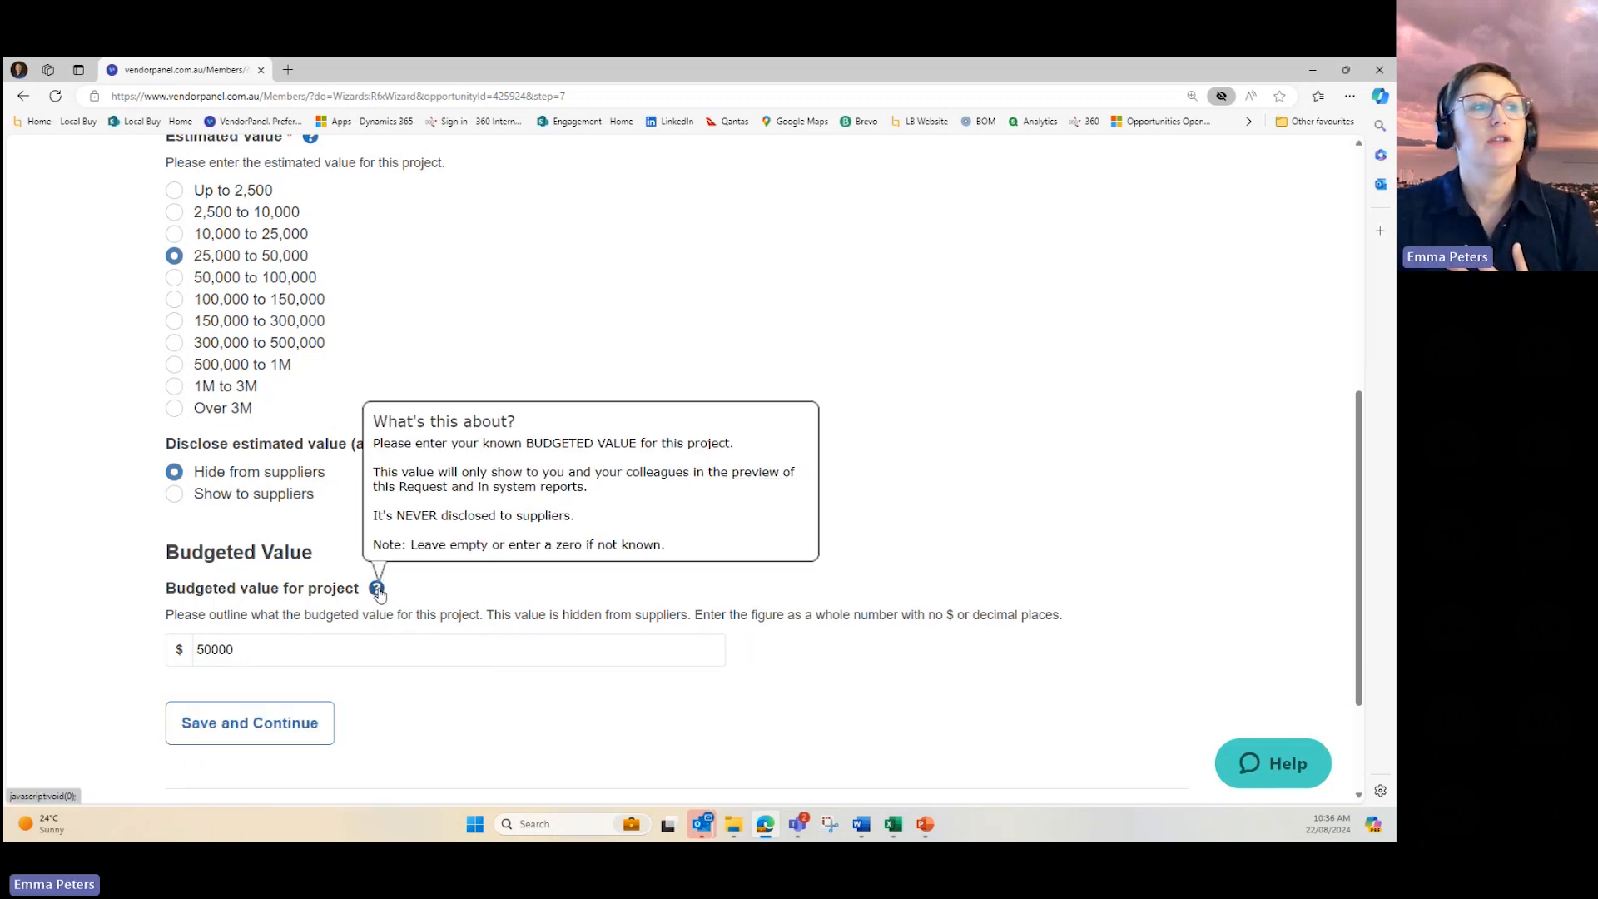
{"action": "left_click", "coordinate": [252, 722]}
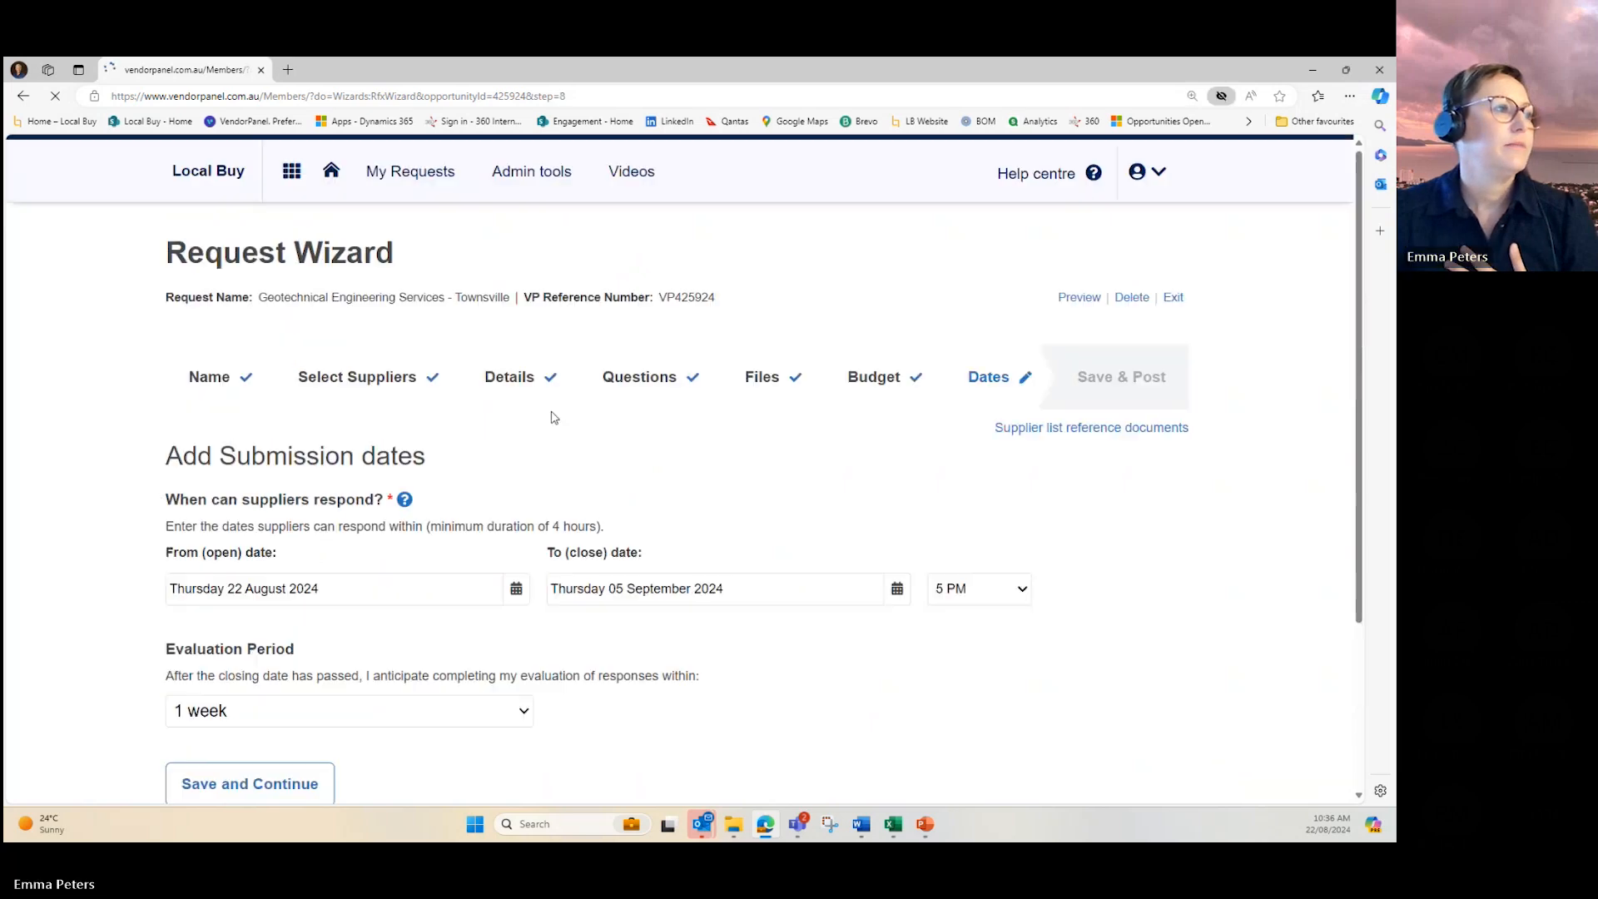
- Set the closing date for supplier responses to Thursday 29 August 2024
{"action": "scroll", "coordinate": [555, 417], "scroll_direction": "down", "scroll_amount": 3}
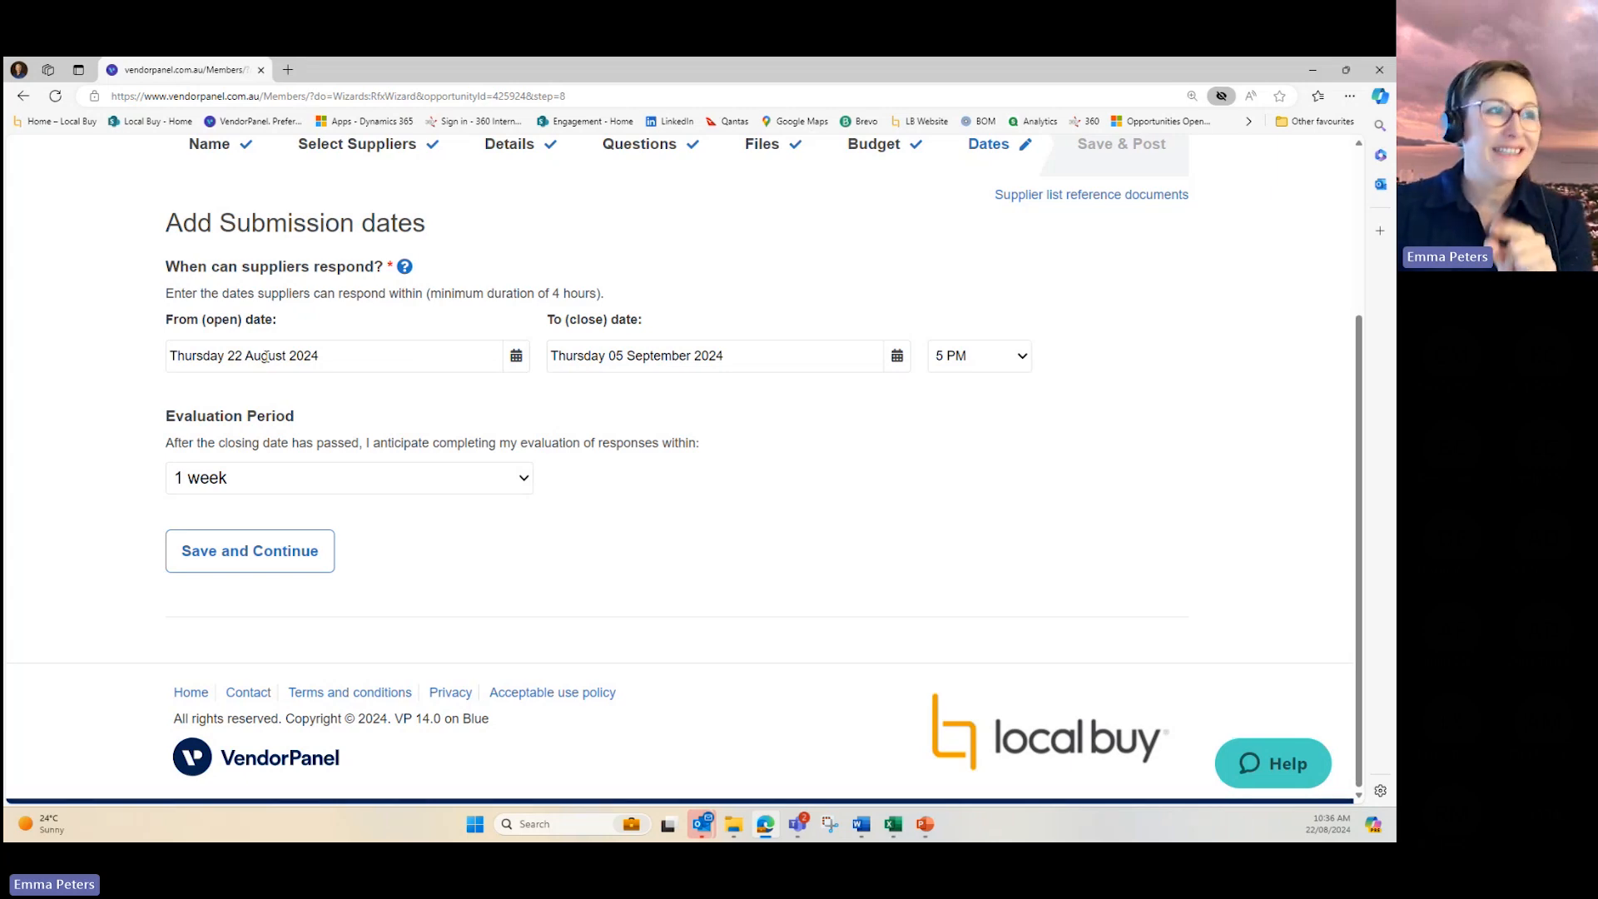
{"action": "left_click", "coordinate": [618, 356]}
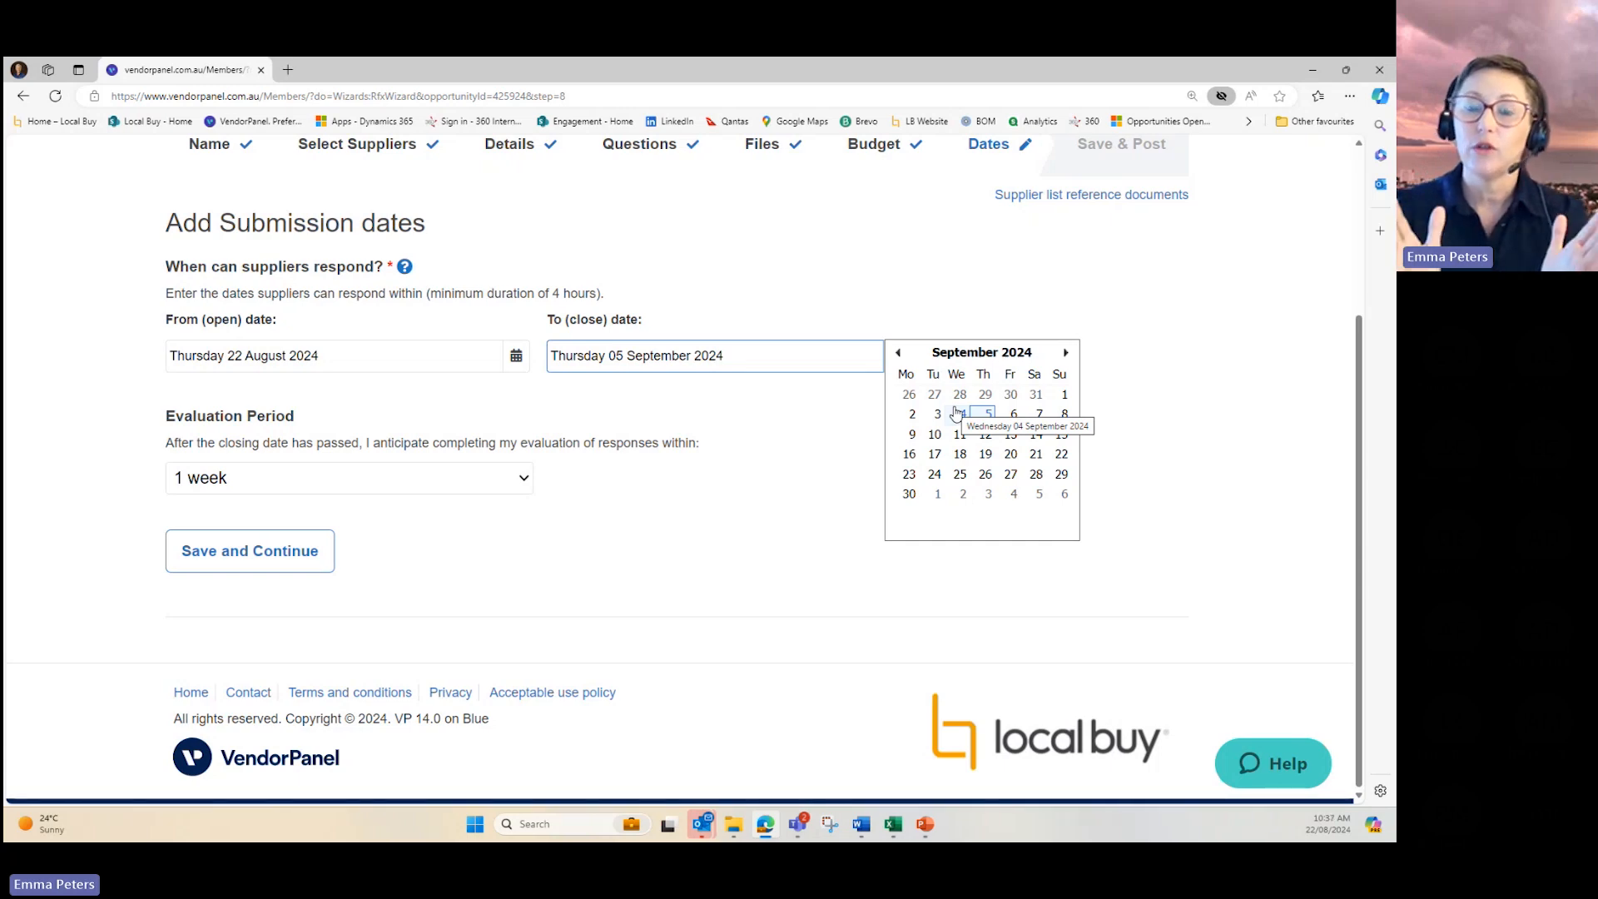
{"action": "left_click", "coordinate": [986, 394]}
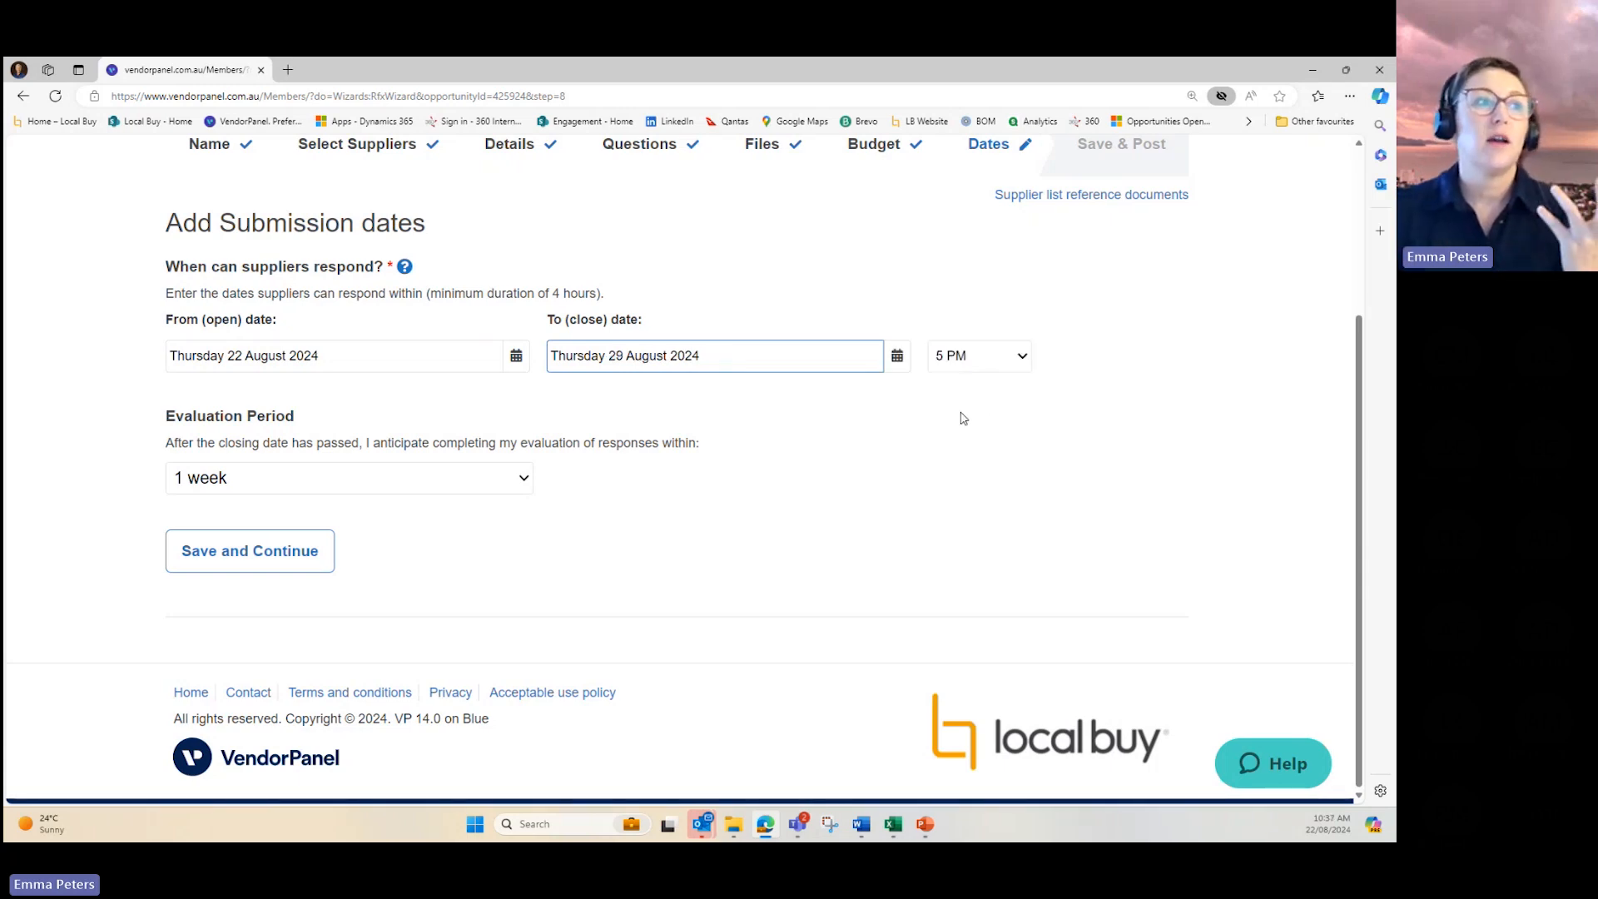
- Set the closing time for supplier responses to 2 PM and the closing date to Thursday 05 September 2024
{"action": "left_click", "coordinate": [979, 355]}
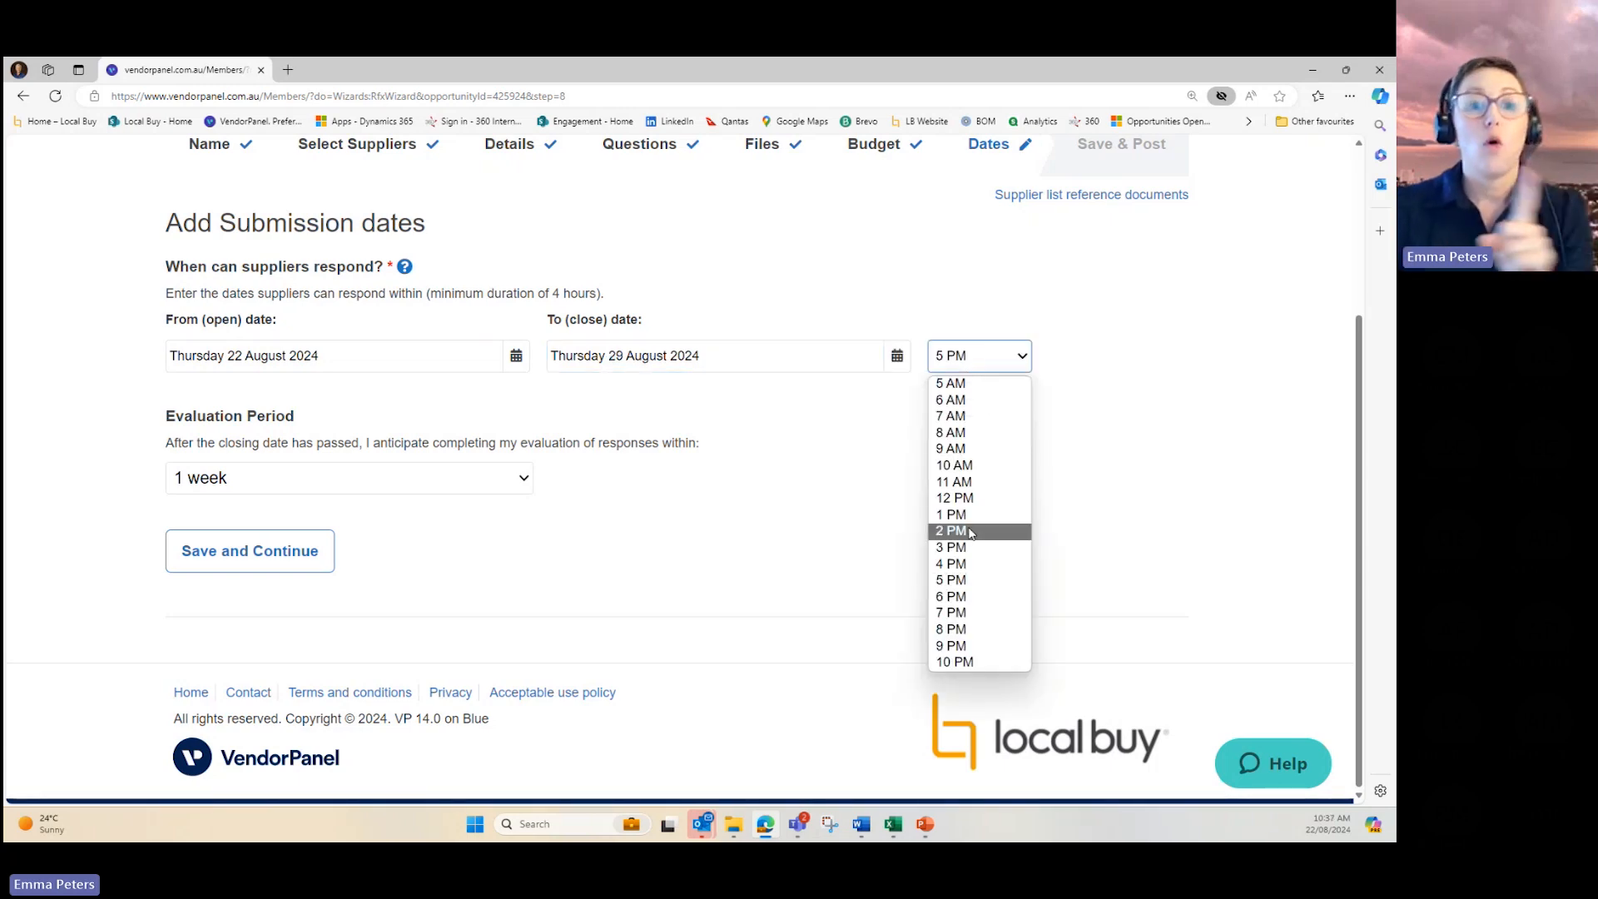
{"action": "left_click", "coordinate": [931, 532]}
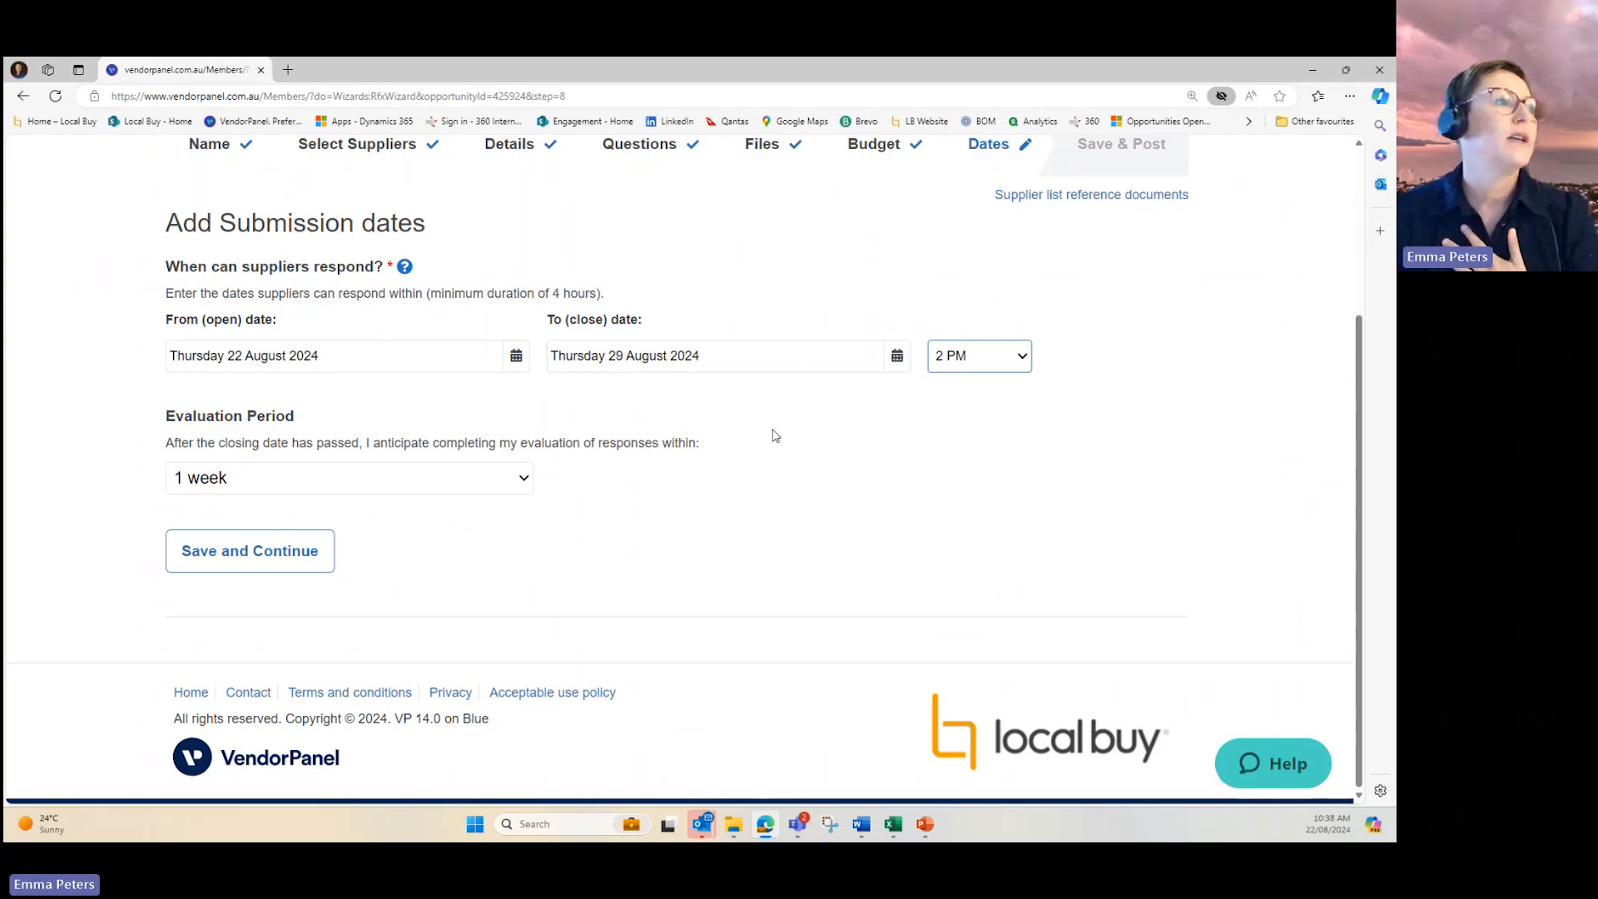
{"action": "left_click", "coordinate": [896, 355]}
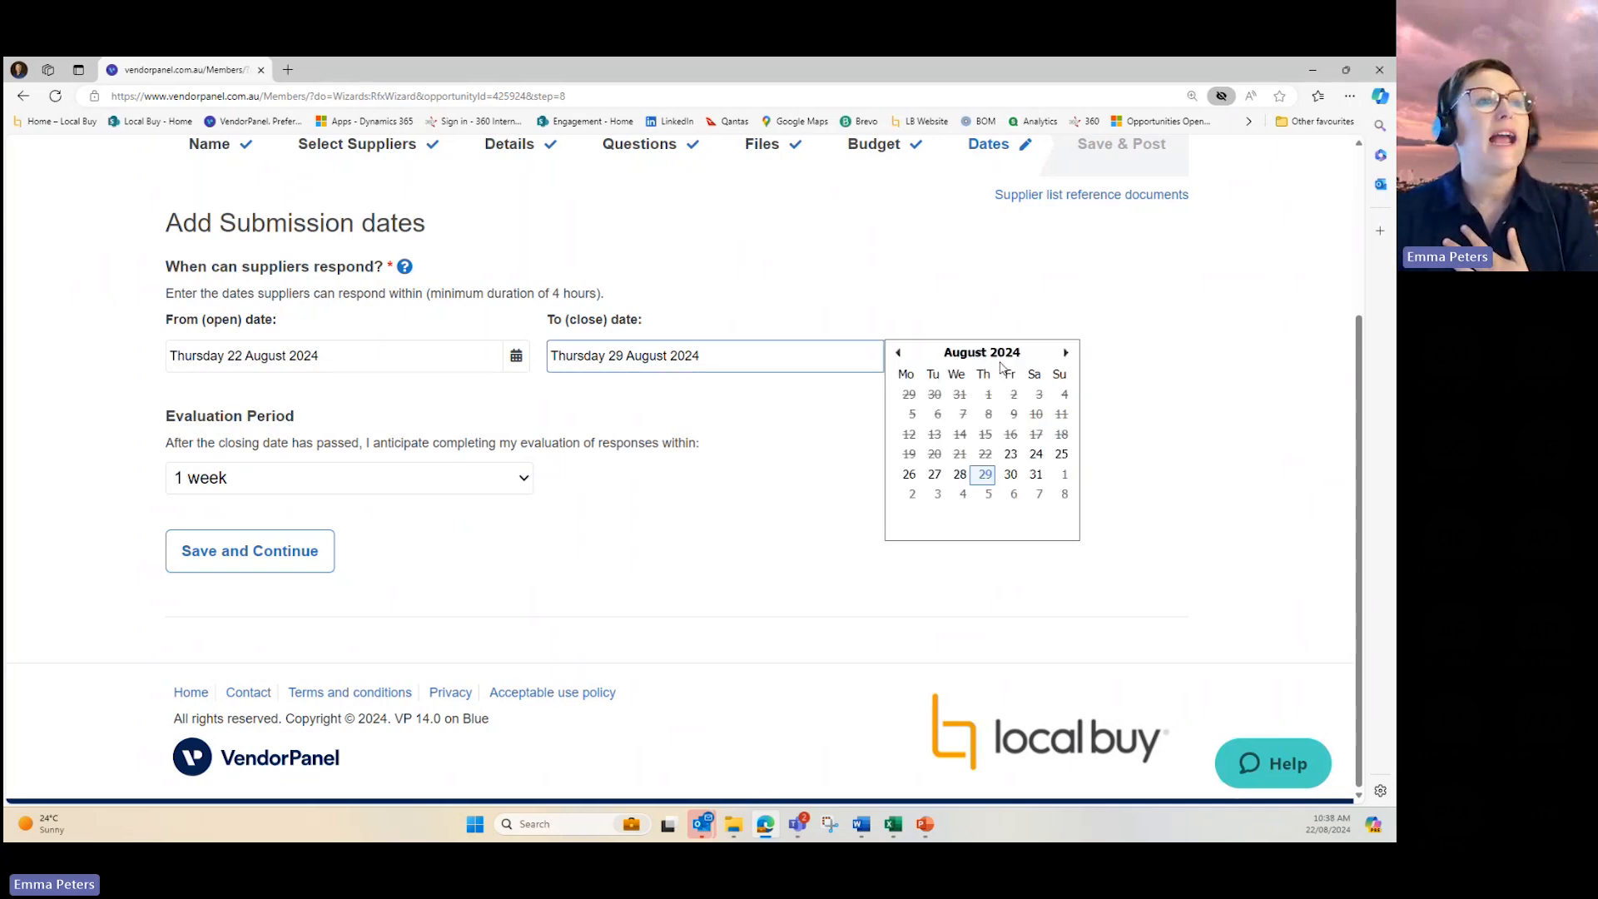
{"action": "left_click", "coordinate": [988, 495]}
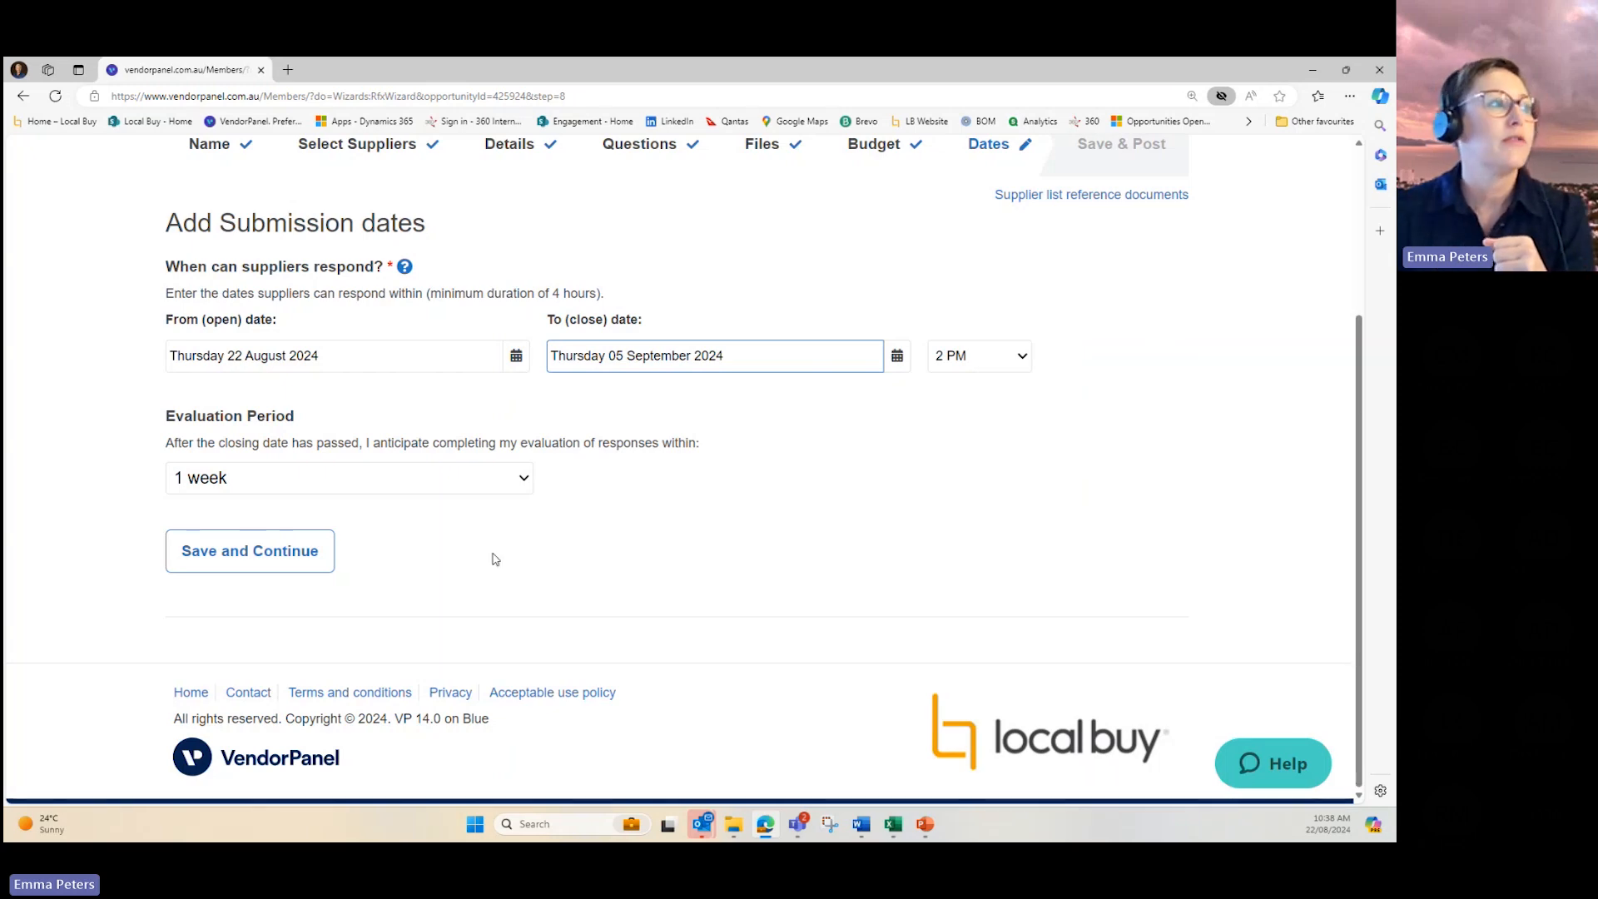
- Set the evaluation period to 4 weeks, then save the dates and continue to the Save & Post stage
{"action": "left_click", "coordinate": [296, 485]}
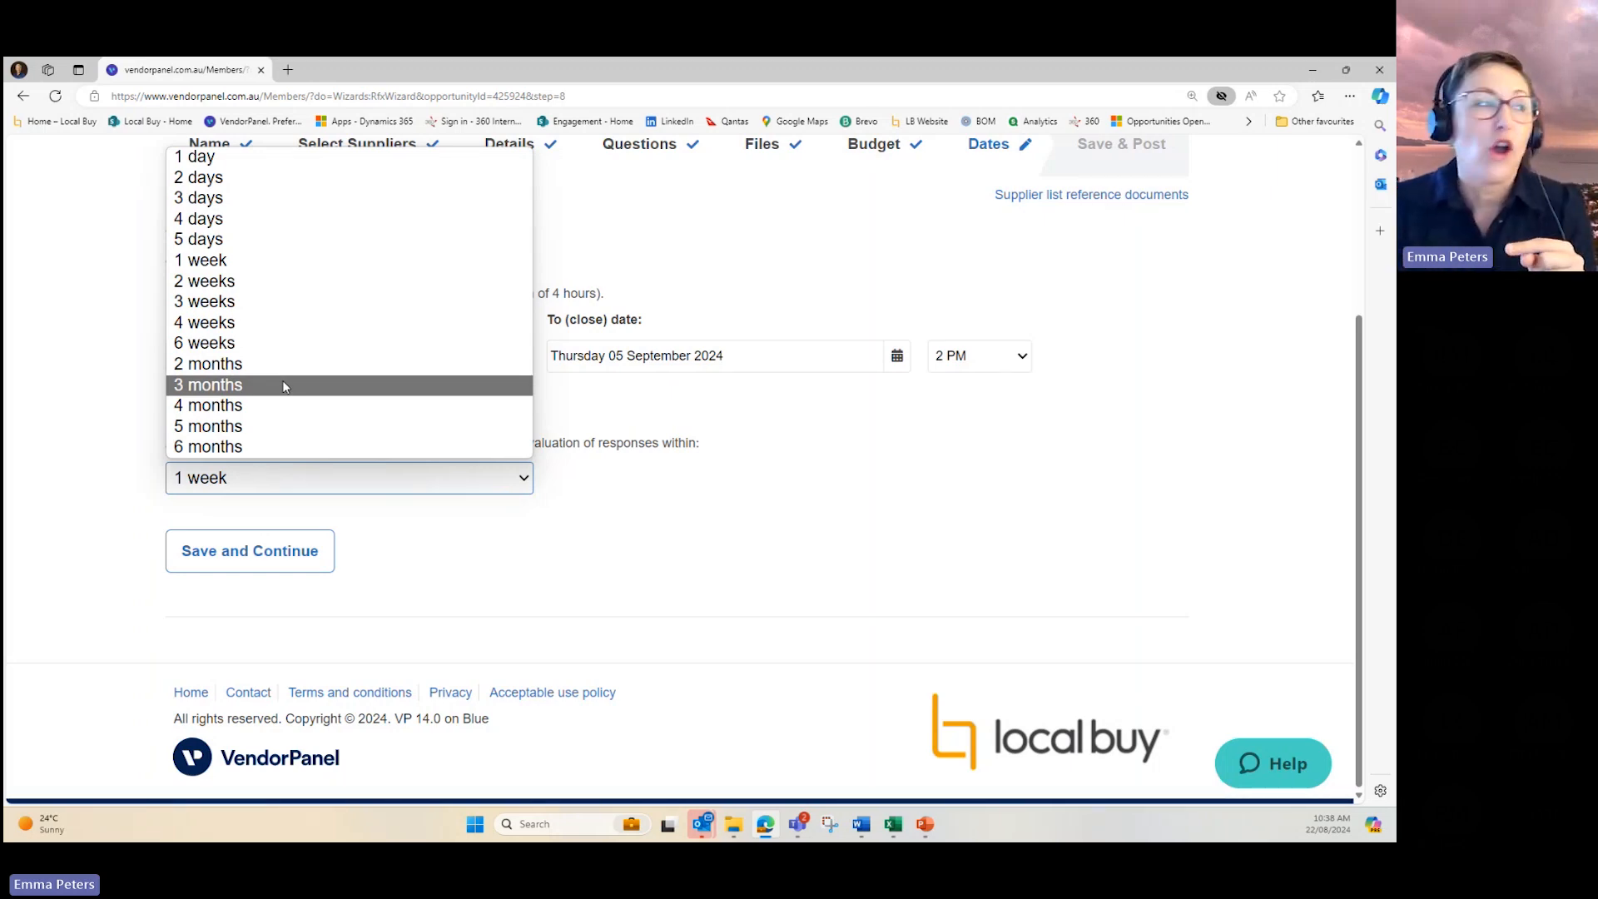
{"action": "left_click", "coordinate": [224, 263]}
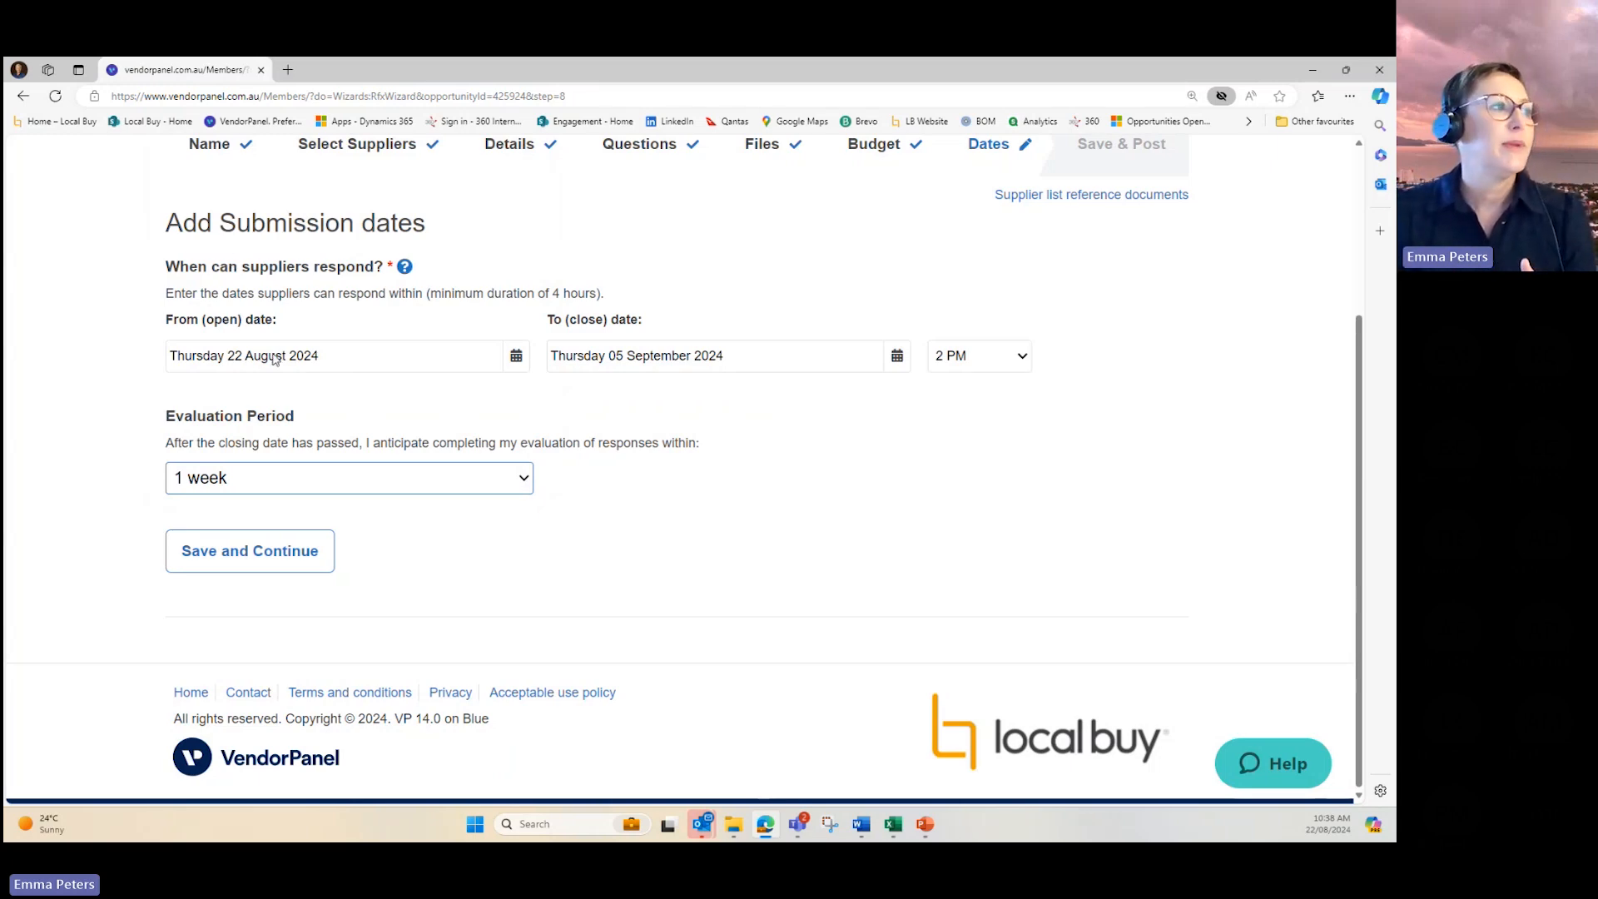
{"action": "left_click", "coordinate": [368, 488]}
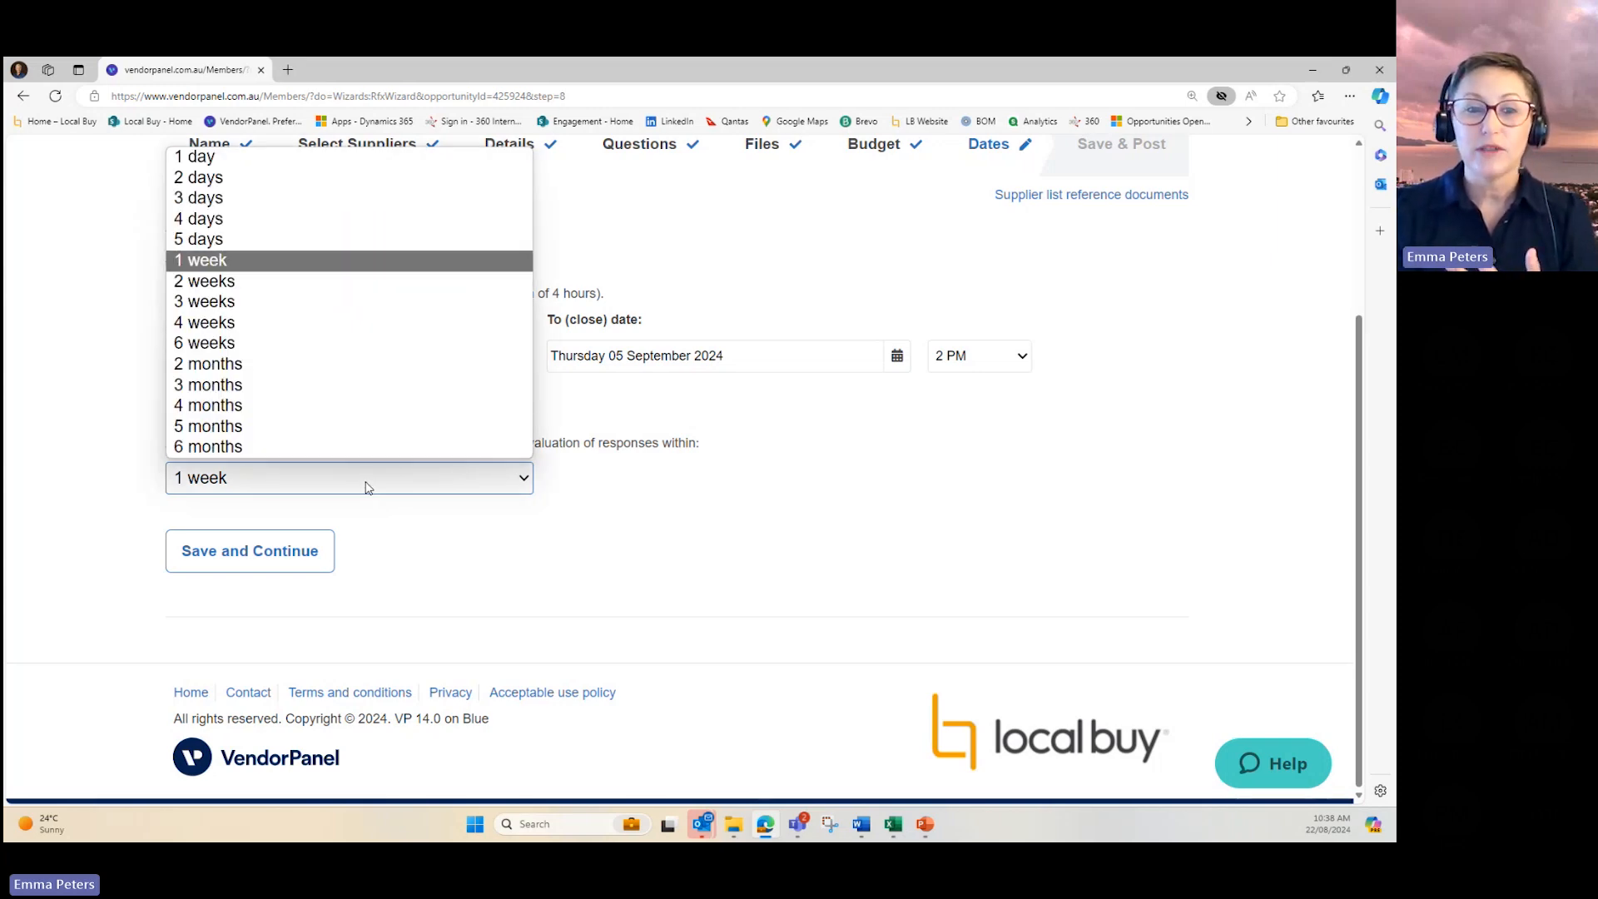
{"action": "left_click", "coordinate": [325, 329]}
{"action": "left_click", "coordinate": [307, 480]}
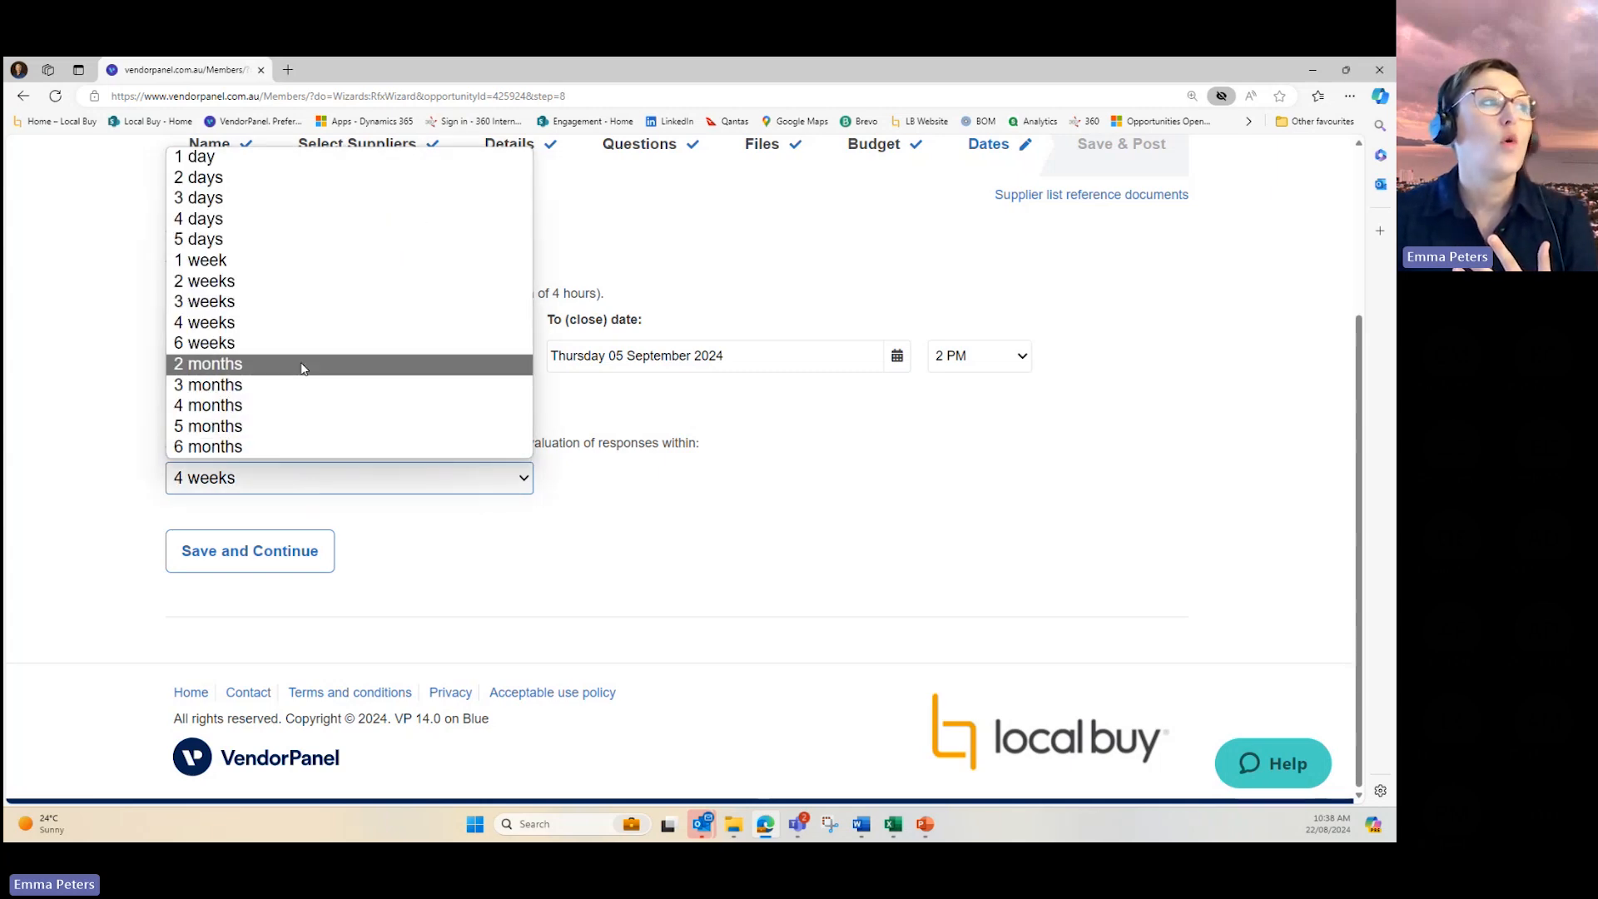
{"action": "left_click", "coordinate": [478, 532]}
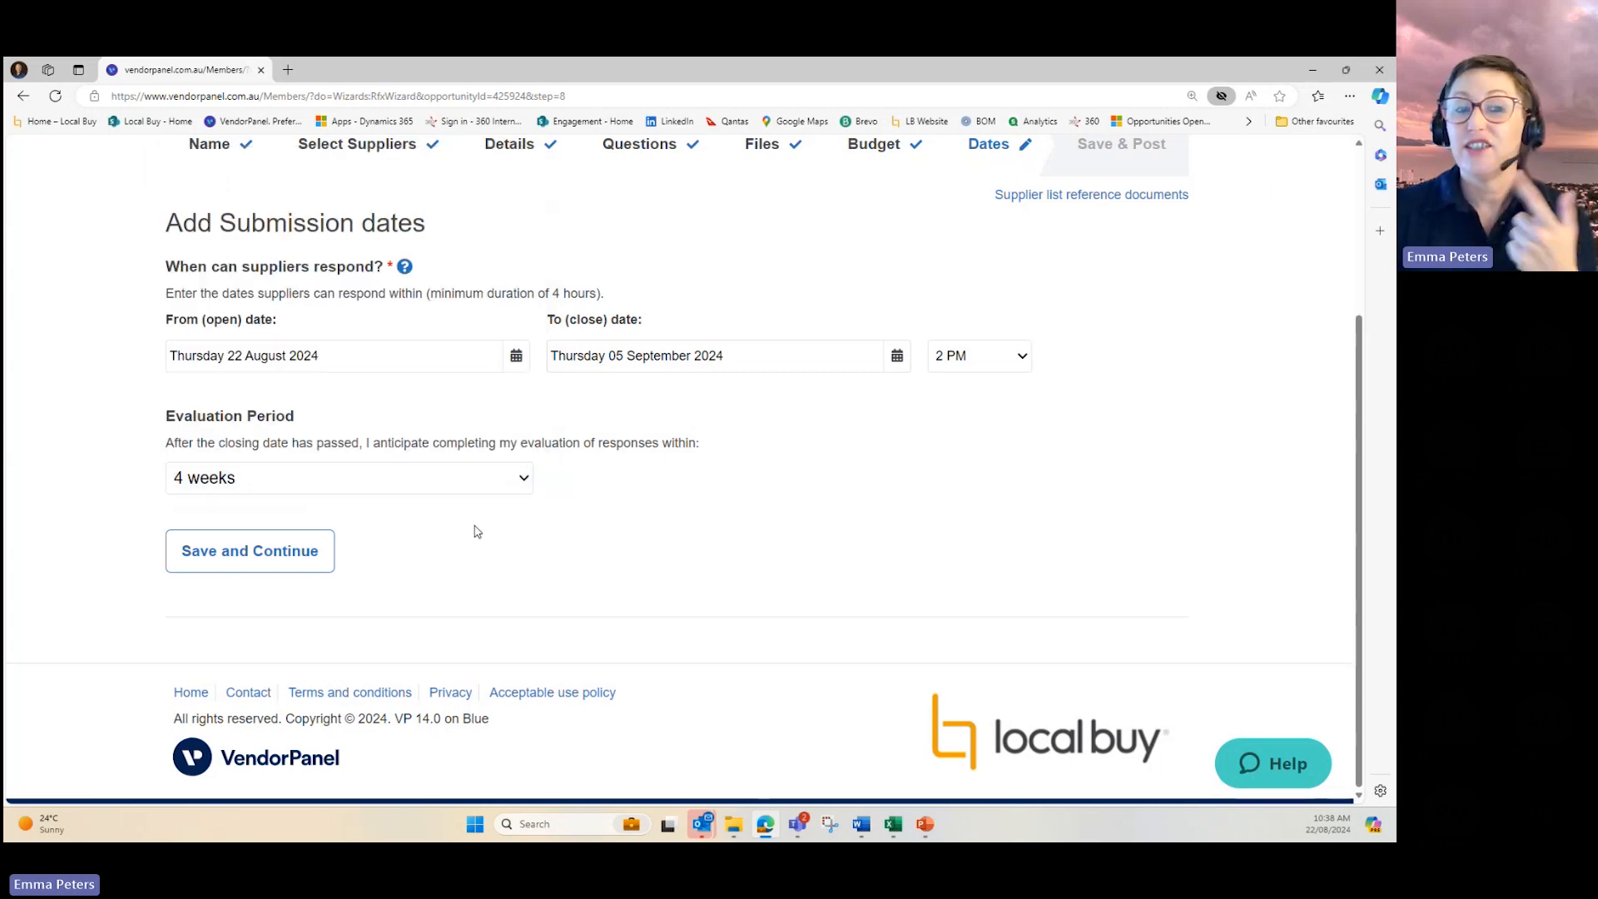
{"action": "left_click", "coordinate": [251, 556]}
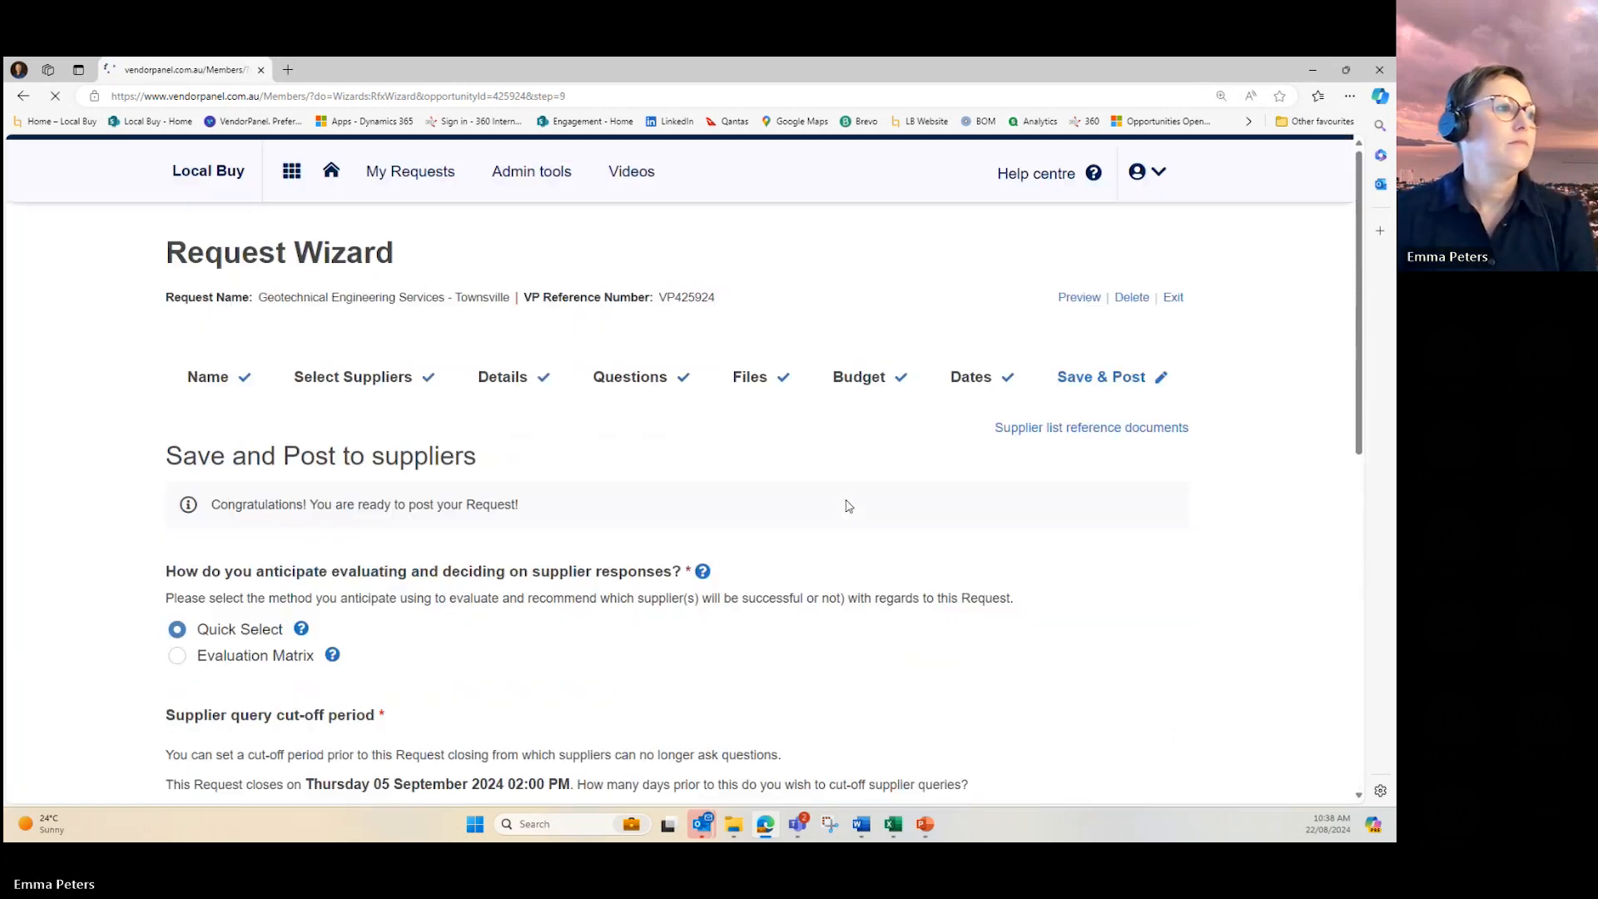
- Set the supplier query cut-off period to 1 day before closing, Wednesday 04 September 2024 02:00 PM
{"action": "scroll", "coordinate": [743, 430], "scroll_direction": "down", "scroll_amount": 3}
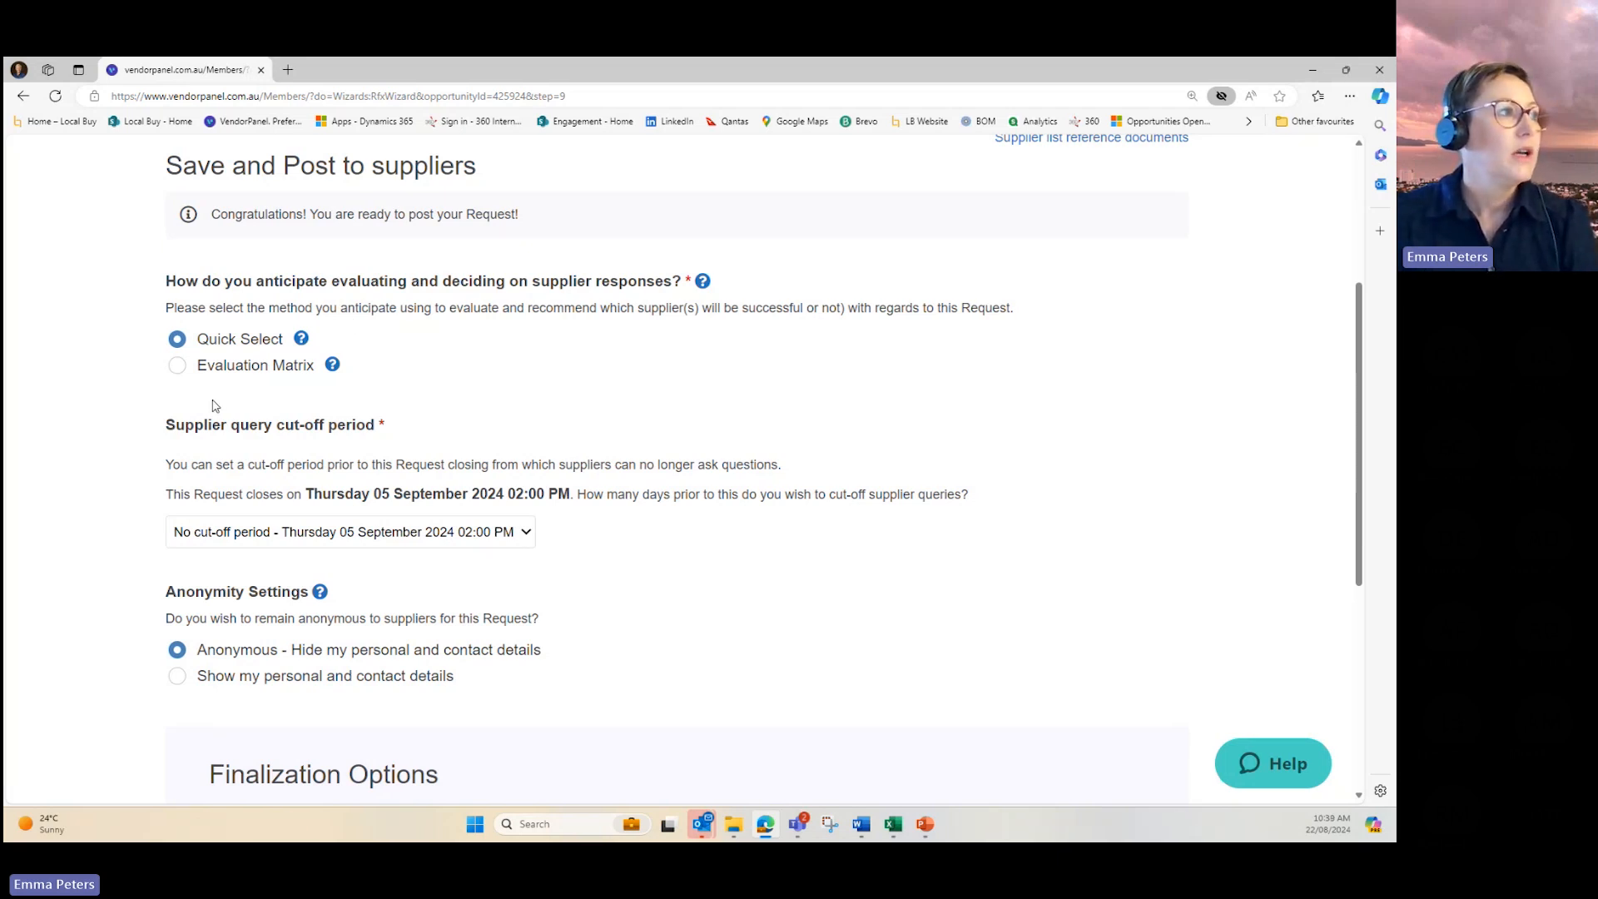
{"action": "mouse_move", "coordinate": [303, 339]}
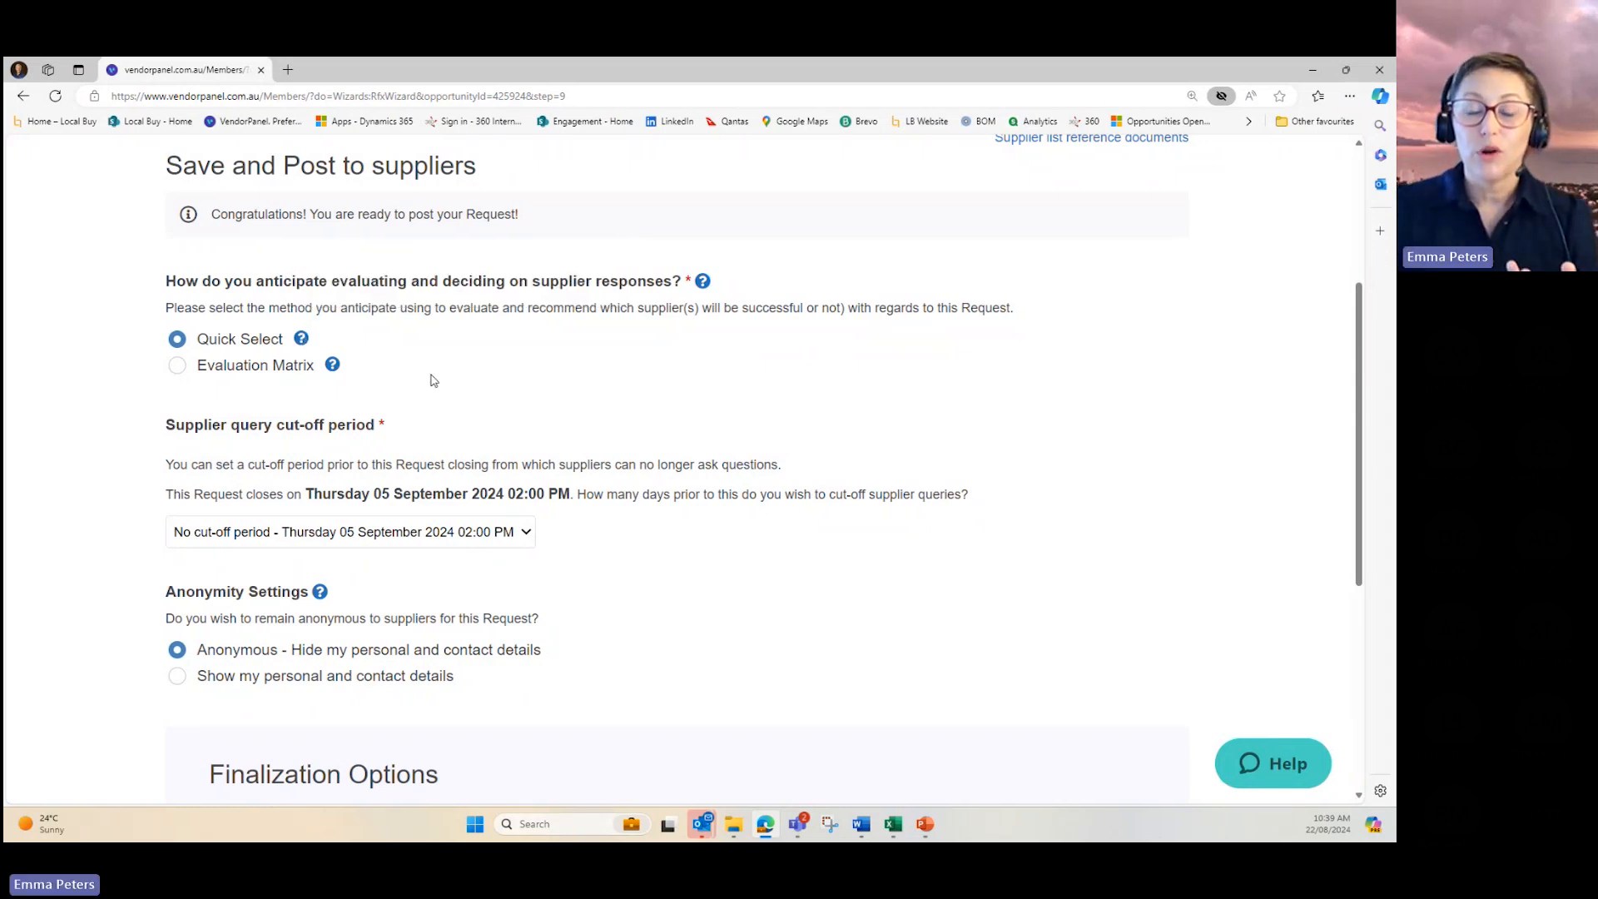
{"action": "mouse_move", "coordinate": [333, 367]}
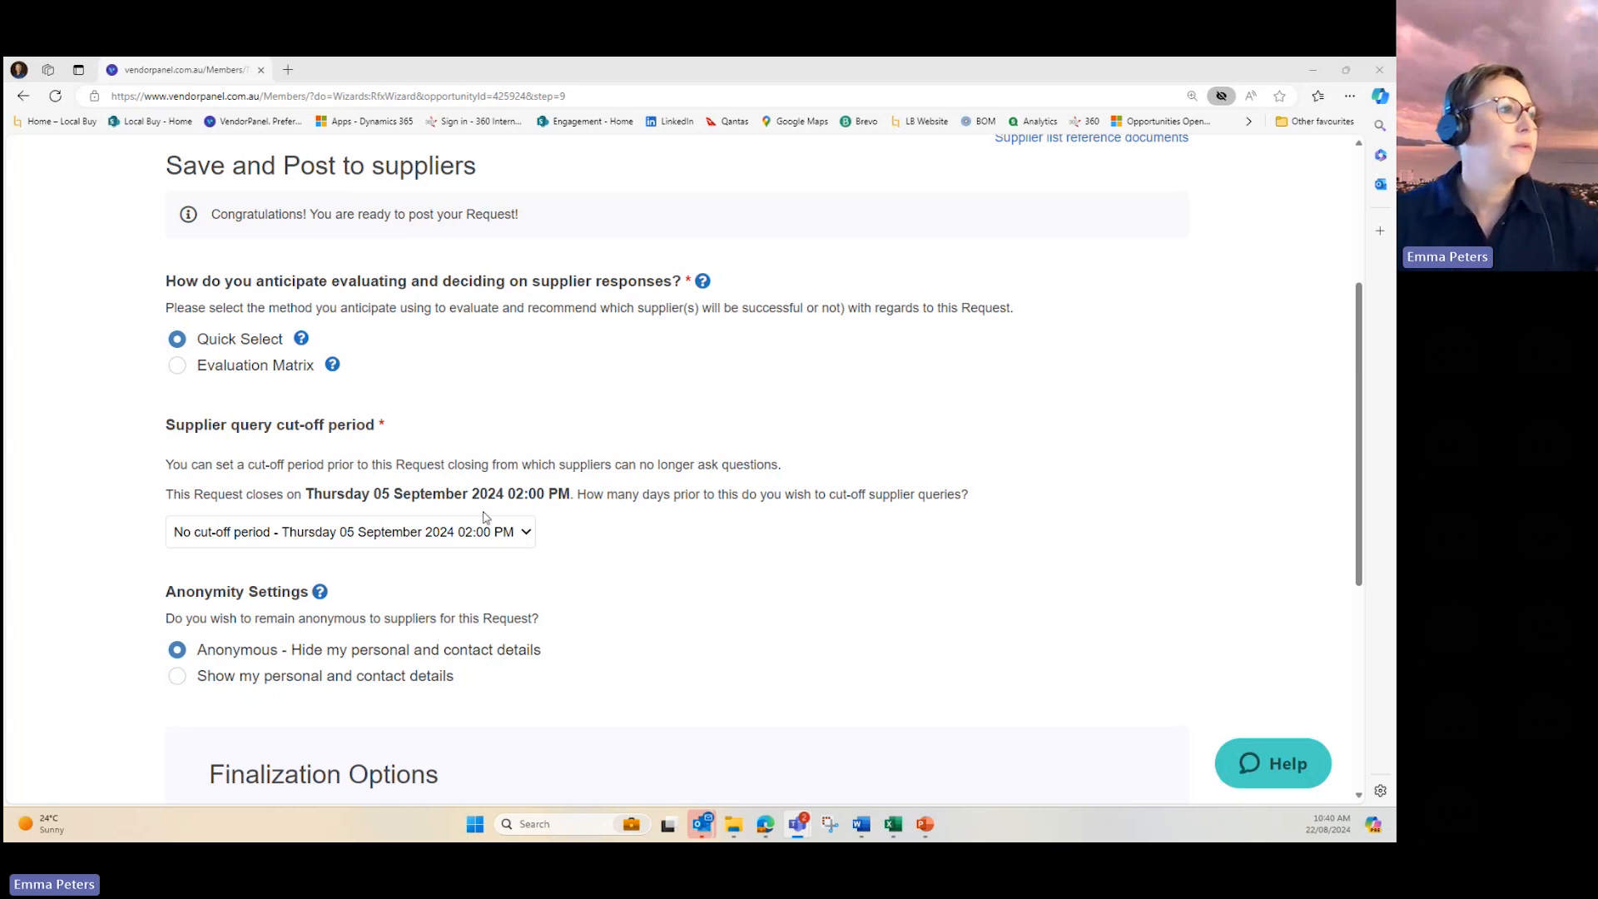
{"action": "left_click", "coordinate": [274, 444]}
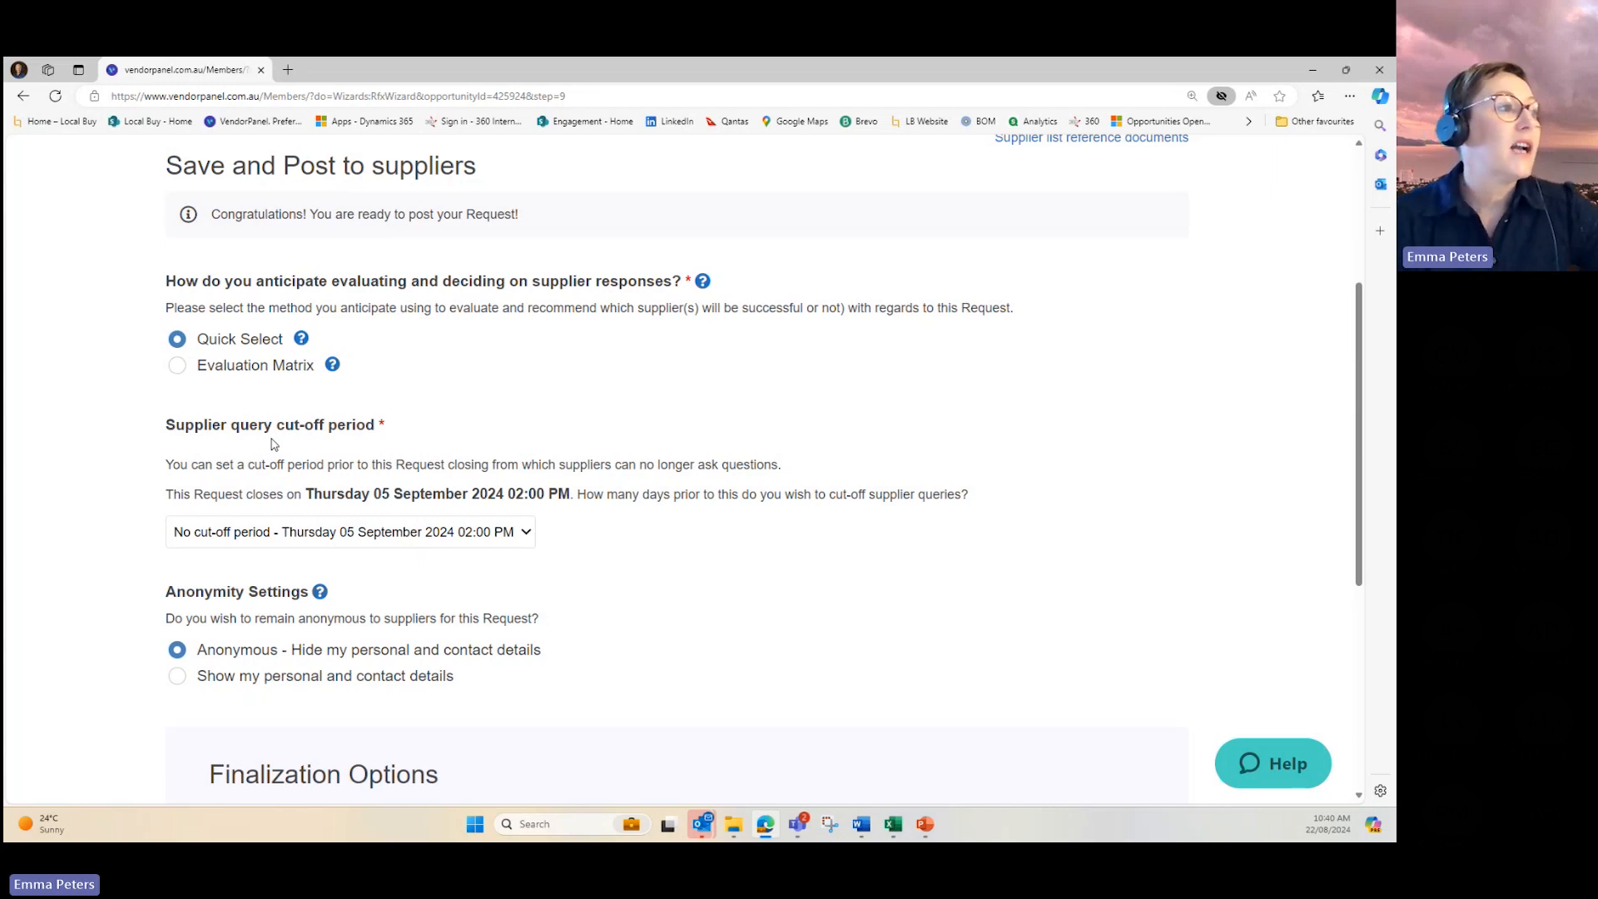
{"action": "left_click", "coordinate": [298, 539]}
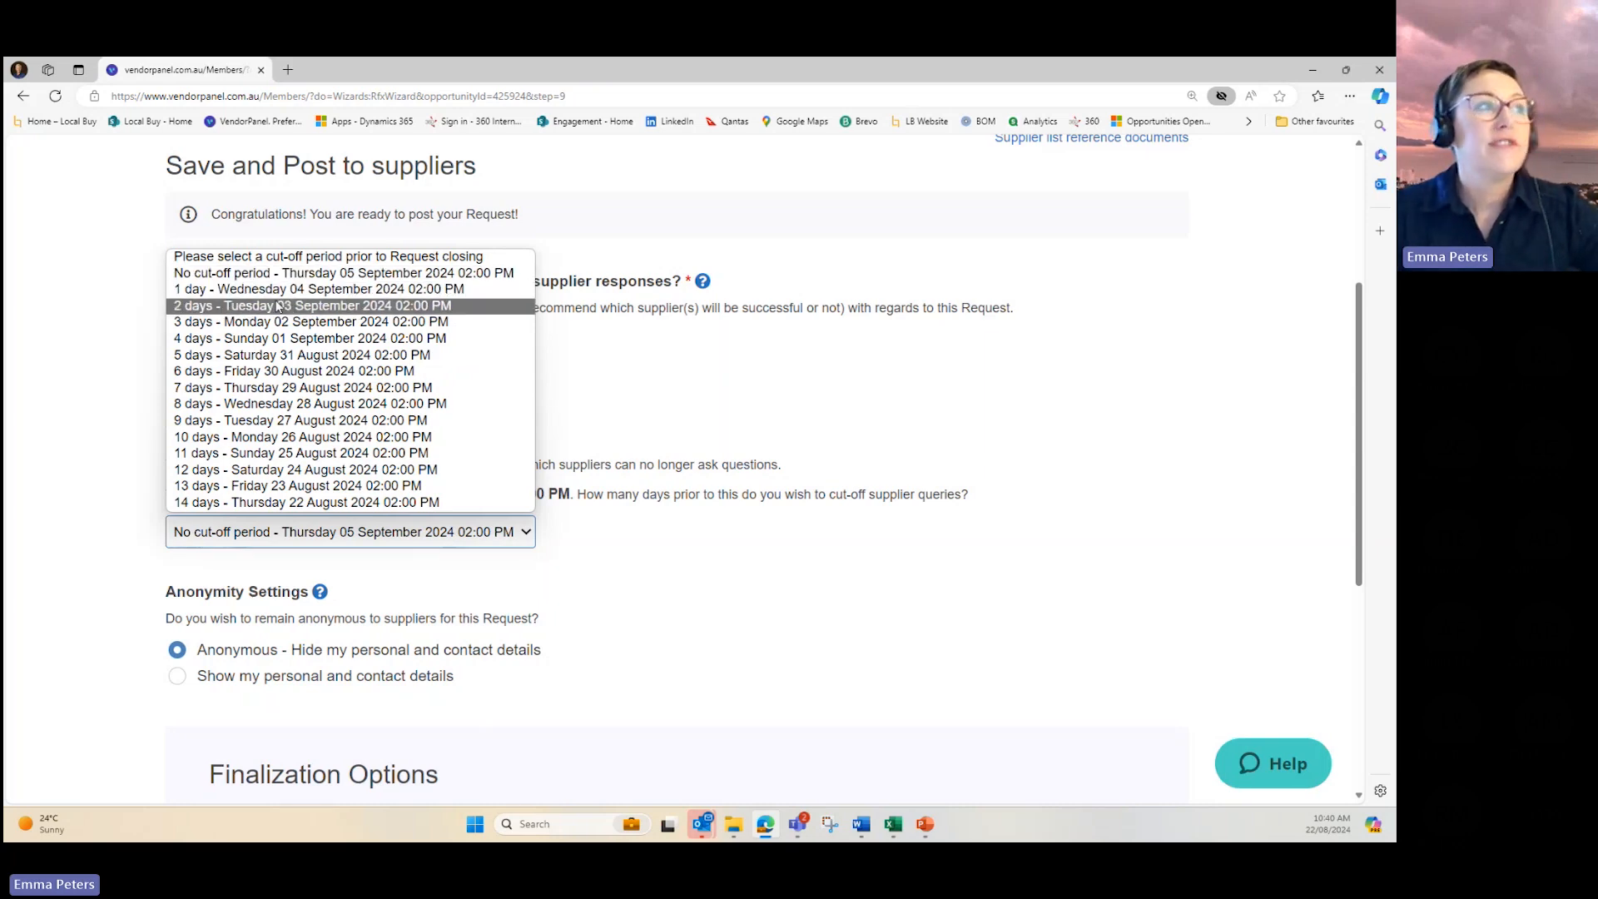
{"action": "left_click", "coordinate": [729, 365]}
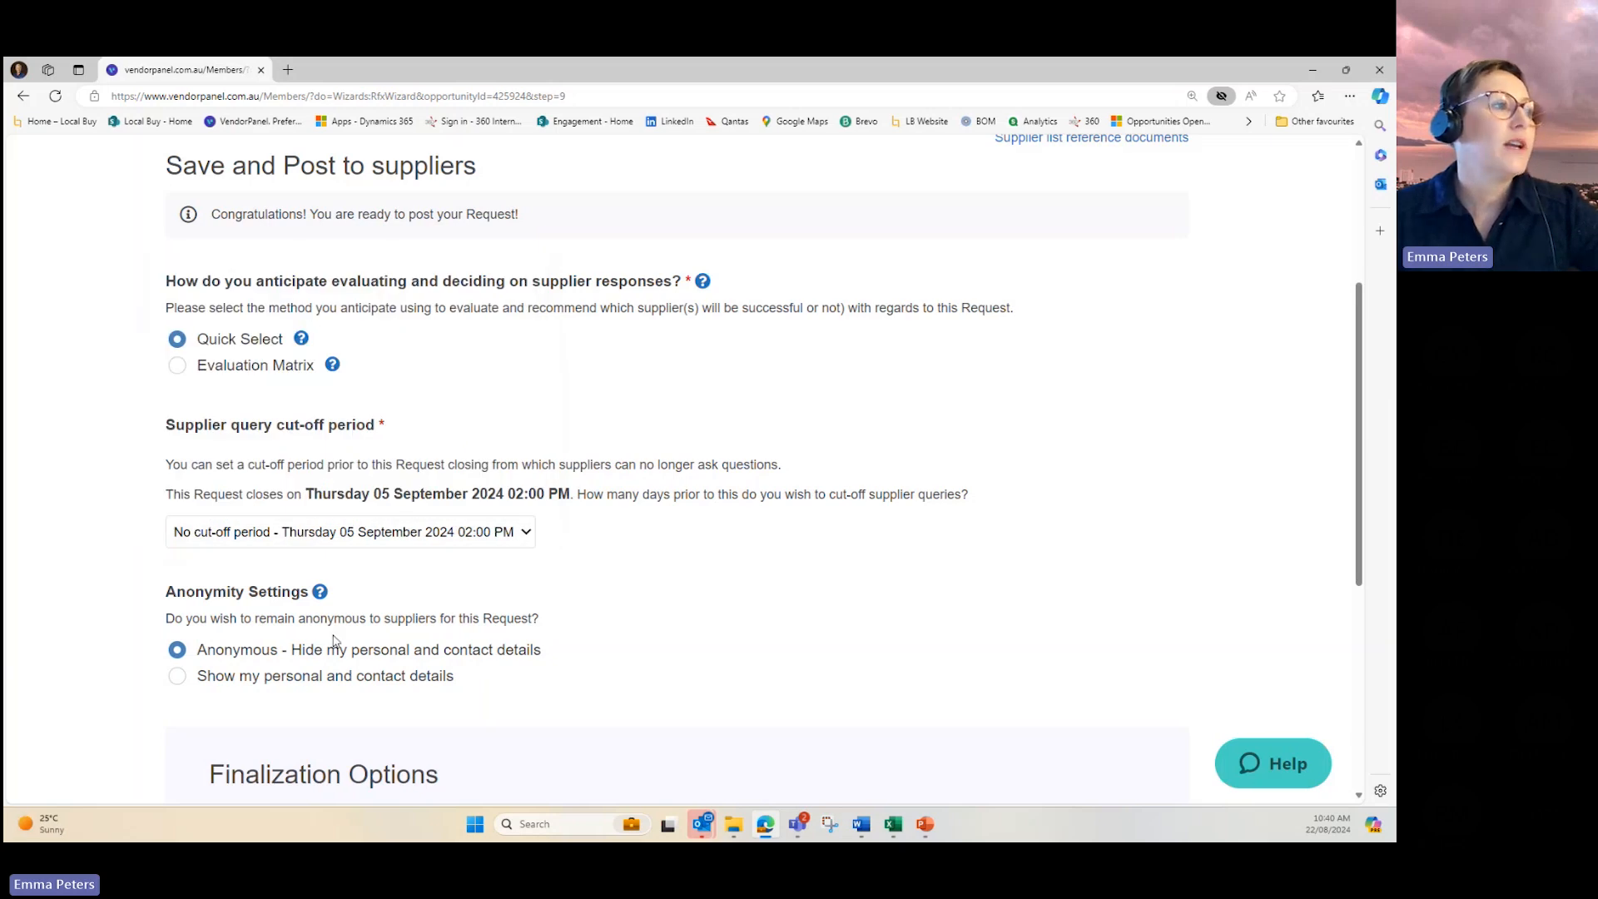
{"action": "left_click", "coordinate": [356, 545]}
{"action": "left_click", "coordinate": [275, 288]}
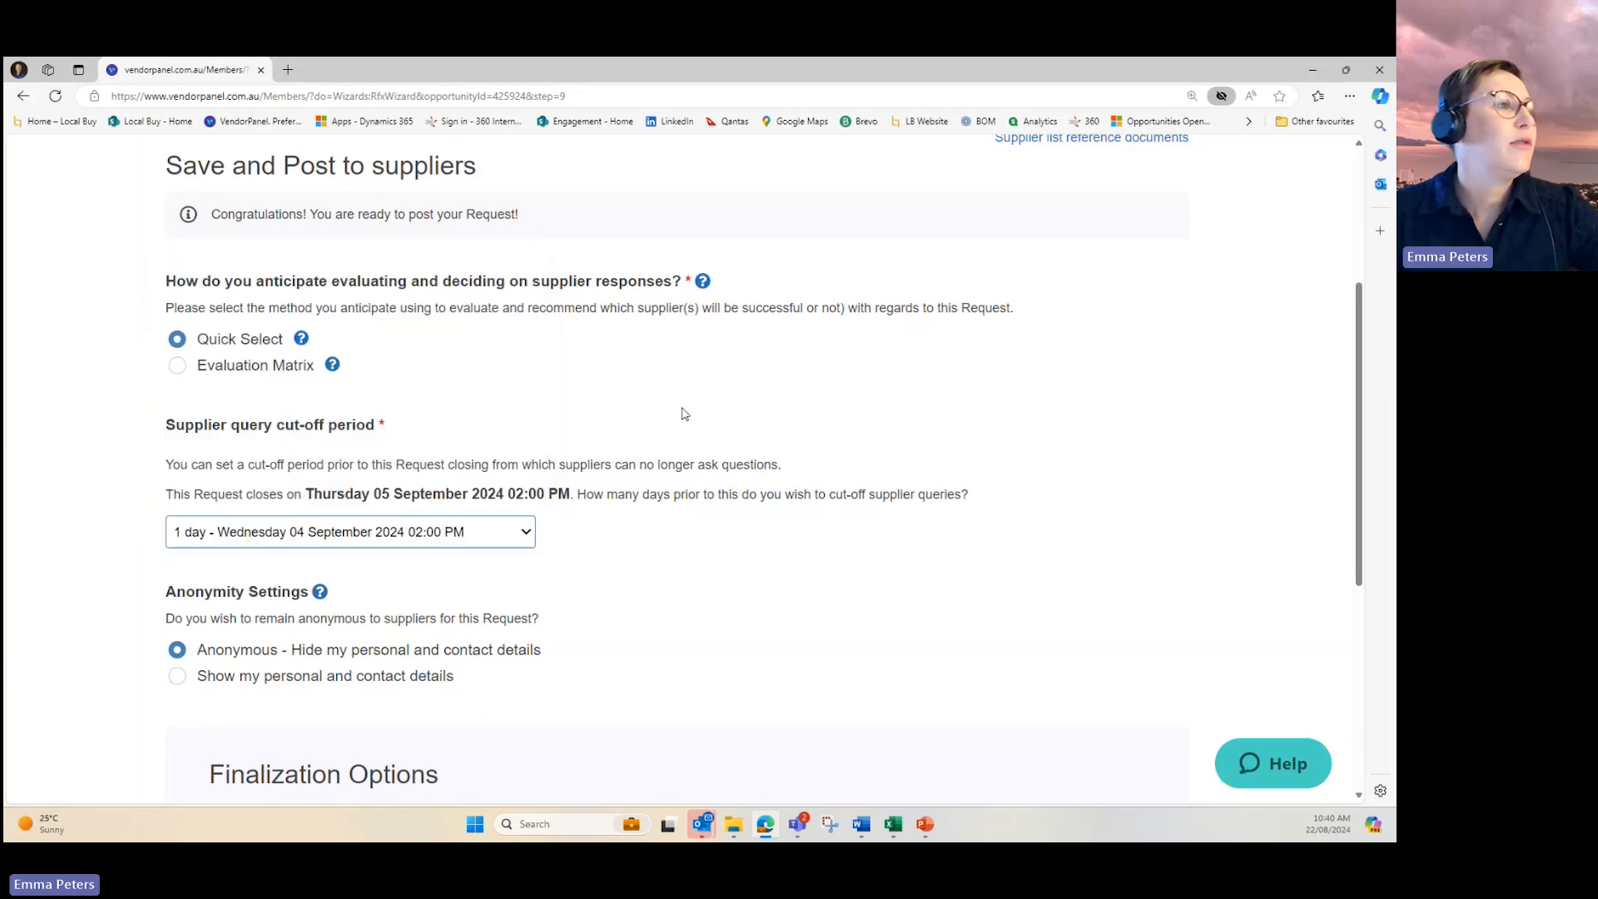
- Save the Request as a draft without posting it, and dismiss the follow-up options
{"action": "scroll", "coordinate": [599, 376], "scroll_direction": "down", "scroll_amount": 1}
{"action": "scroll", "coordinate": [599, 377], "scroll_direction": "down", "scroll_amount": 3}
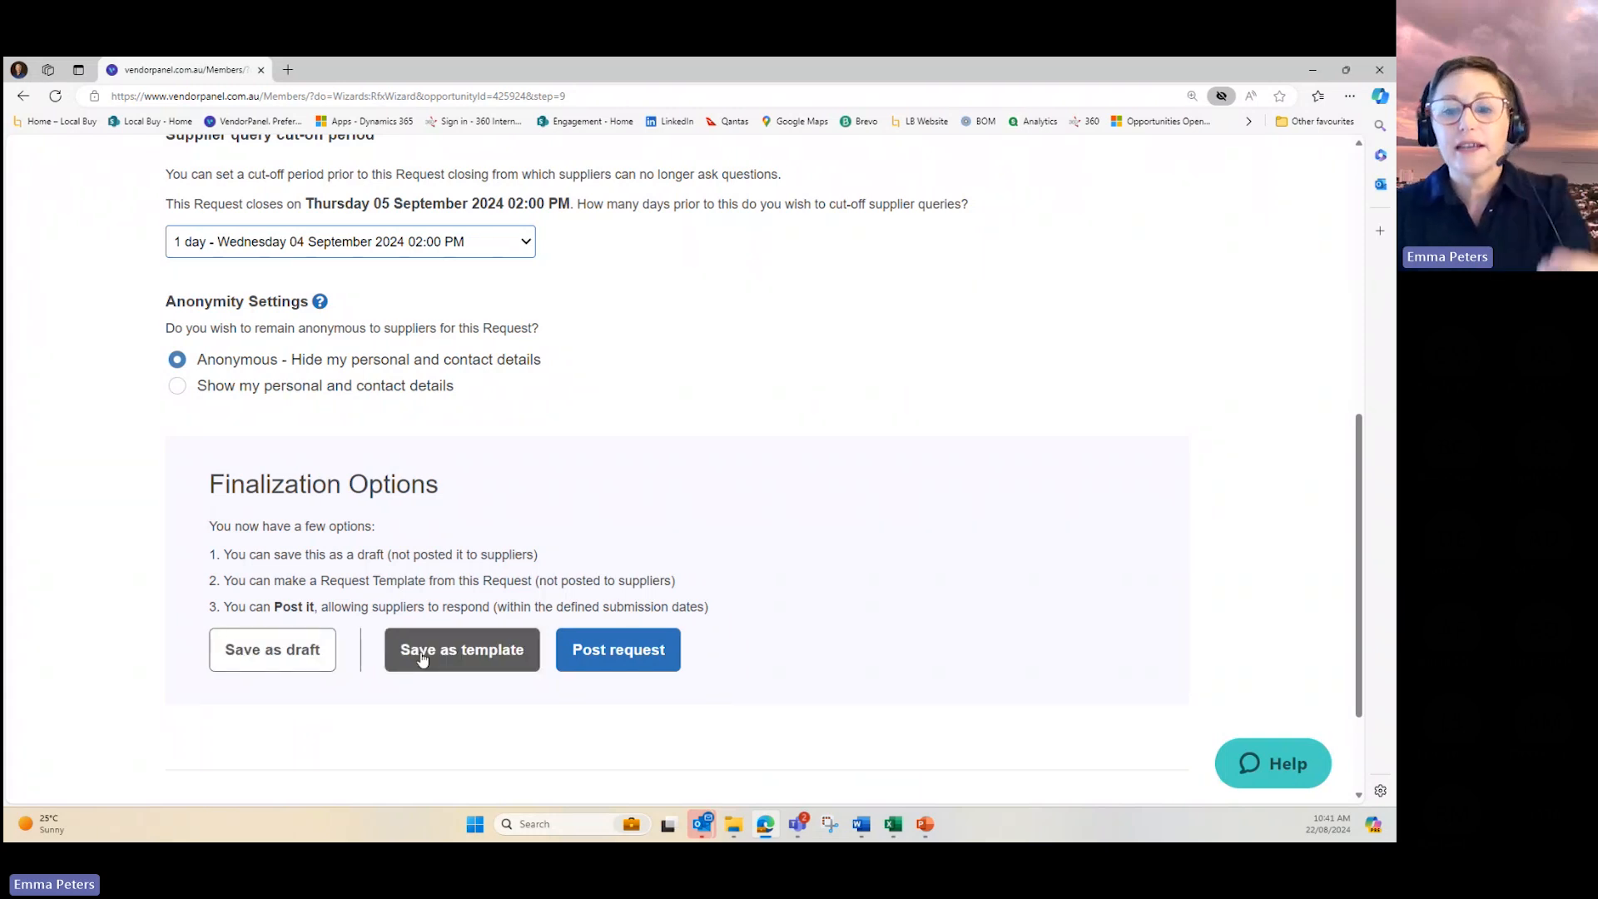
{"action": "left_click", "coordinate": [269, 658]}
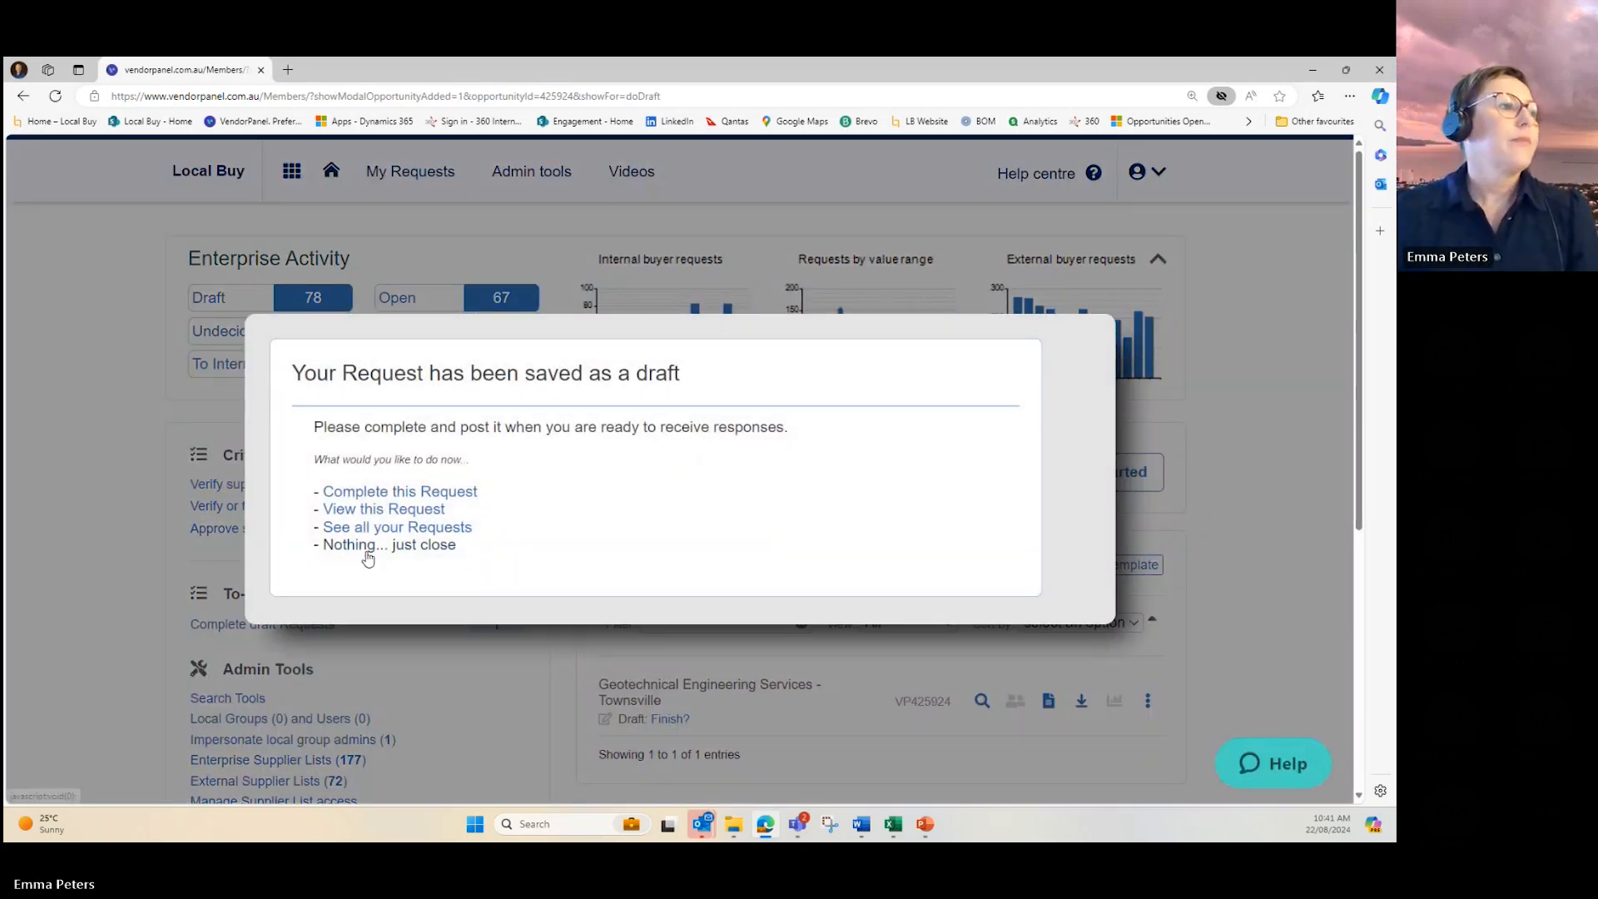
{"action": "left_click", "coordinate": [373, 549]}
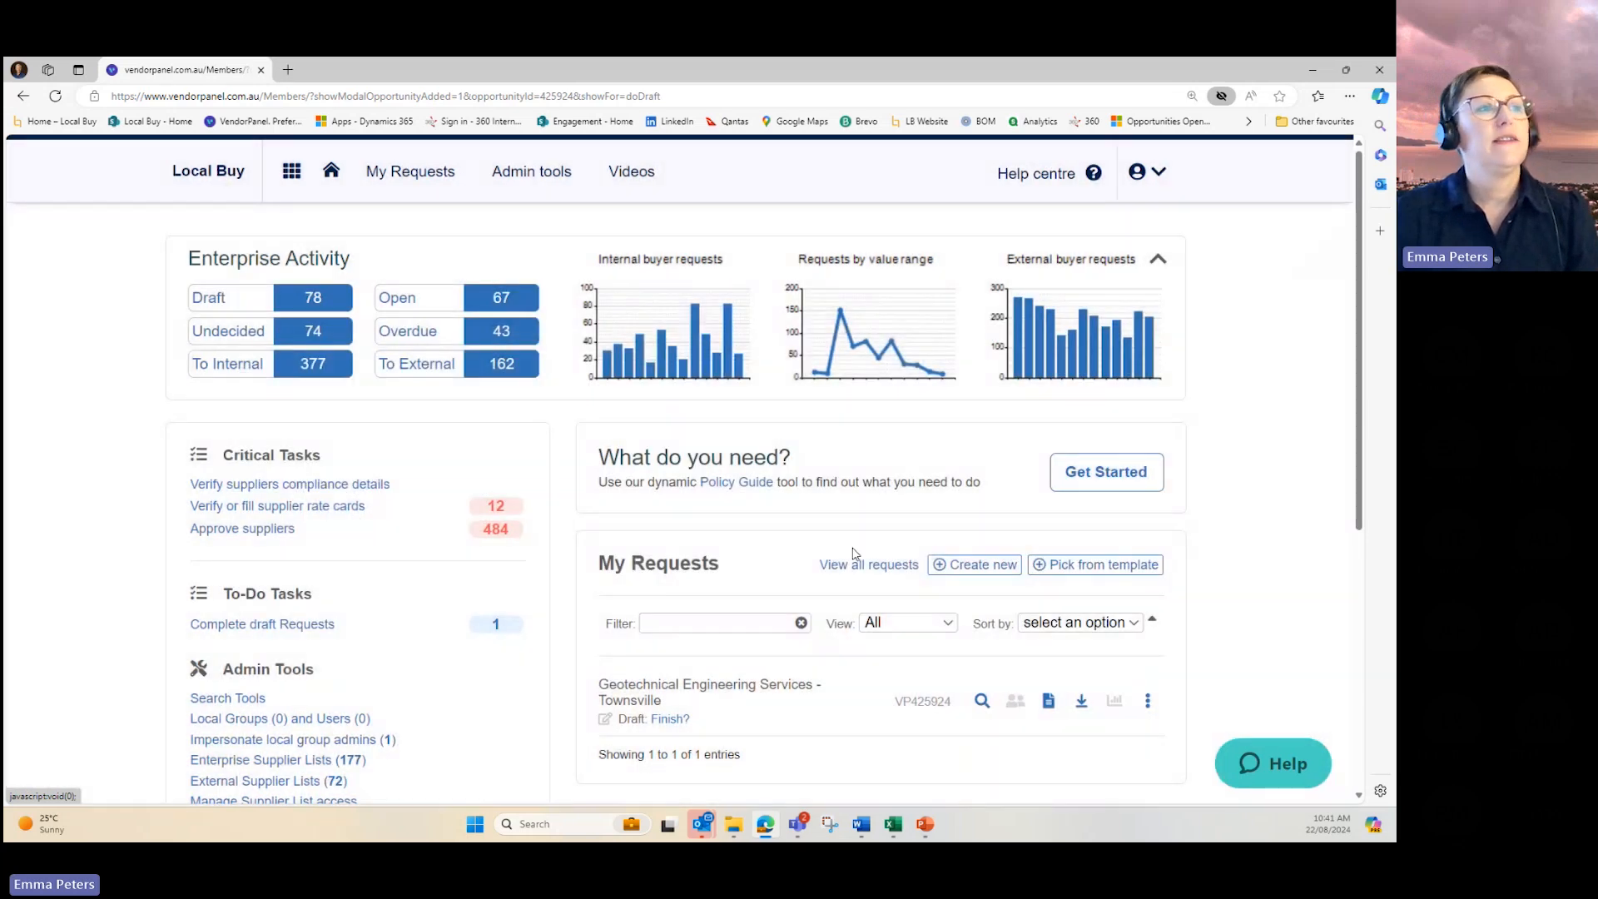
- Open the reports area and display the latest External Requests
{"action": "scroll", "coordinate": [841, 368], "scroll_direction": "down", "scroll_amount": 3}
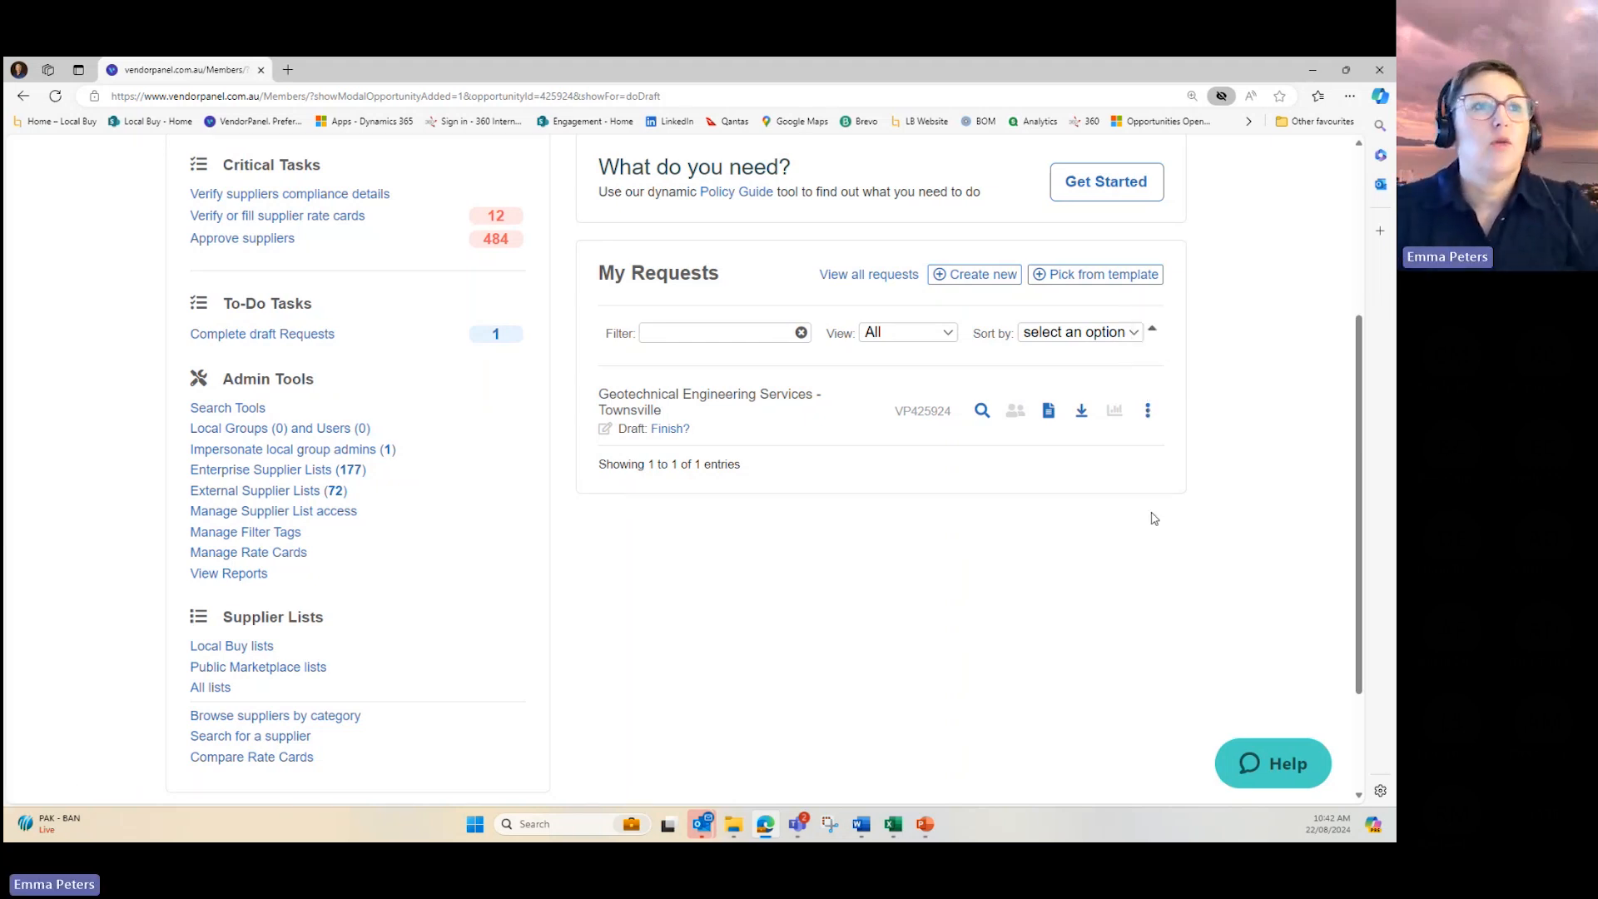
{"action": "scroll", "coordinate": [906, 519], "scroll_direction": "up", "scroll_amount": 1}
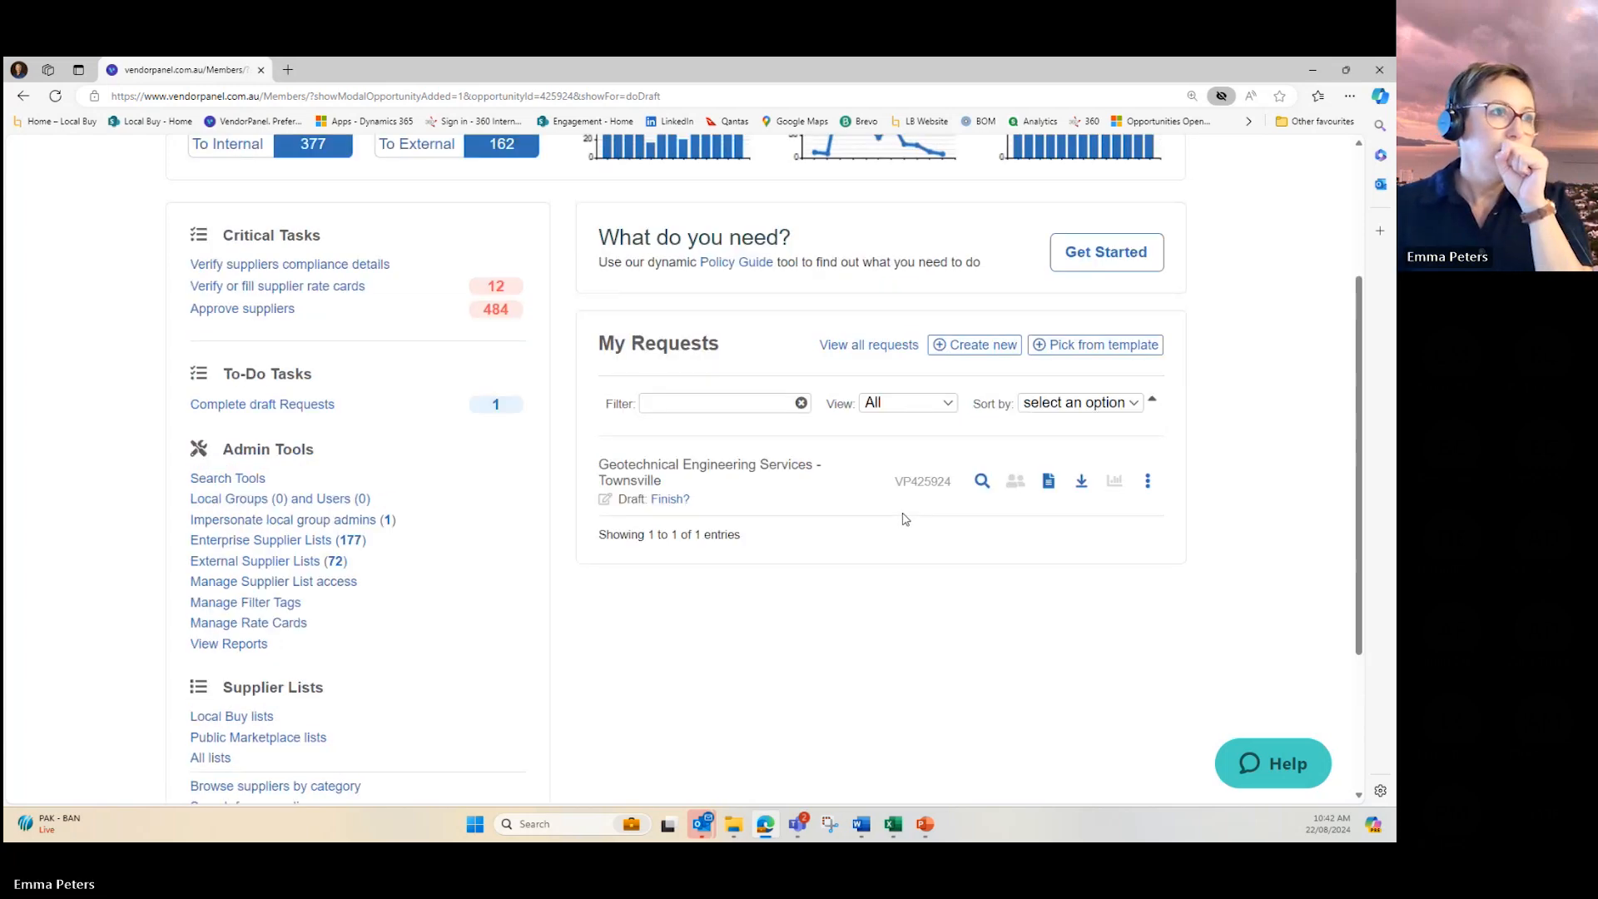
{"action": "scroll", "coordinate": [905, 520], "scroll_direction": "up", "scroll_amount": 3}
{"action": "left_click", "coordinate": [634, 170]}
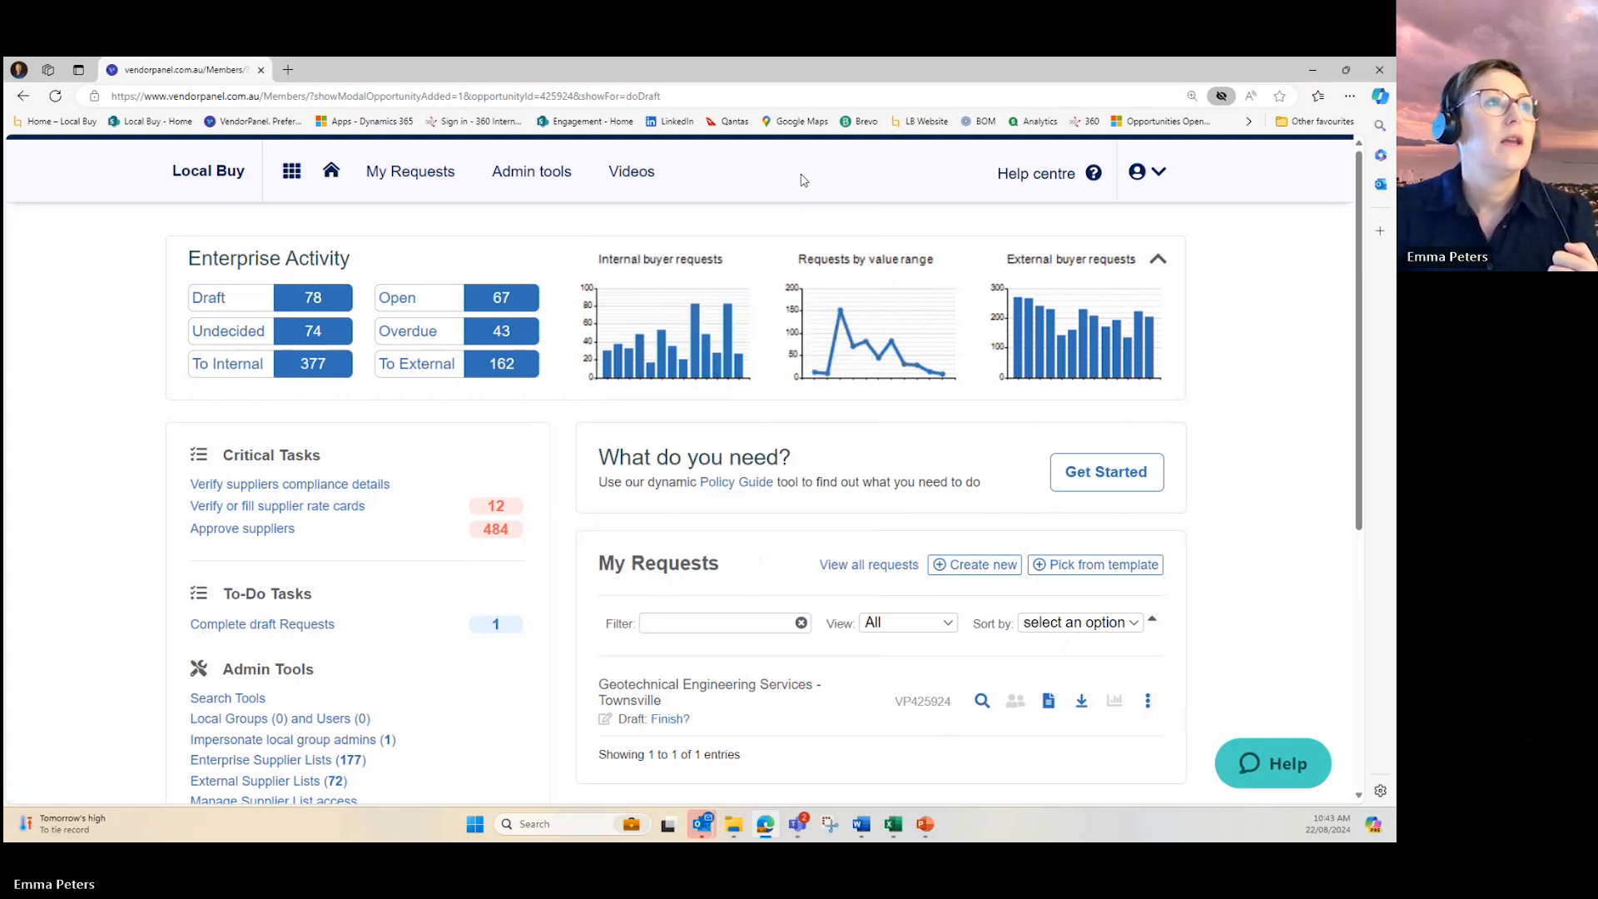
{"action": "mouse_move", "coordinate": [637, 185]}
{"action": "mouse_move", "coordinate": [541, 176]}
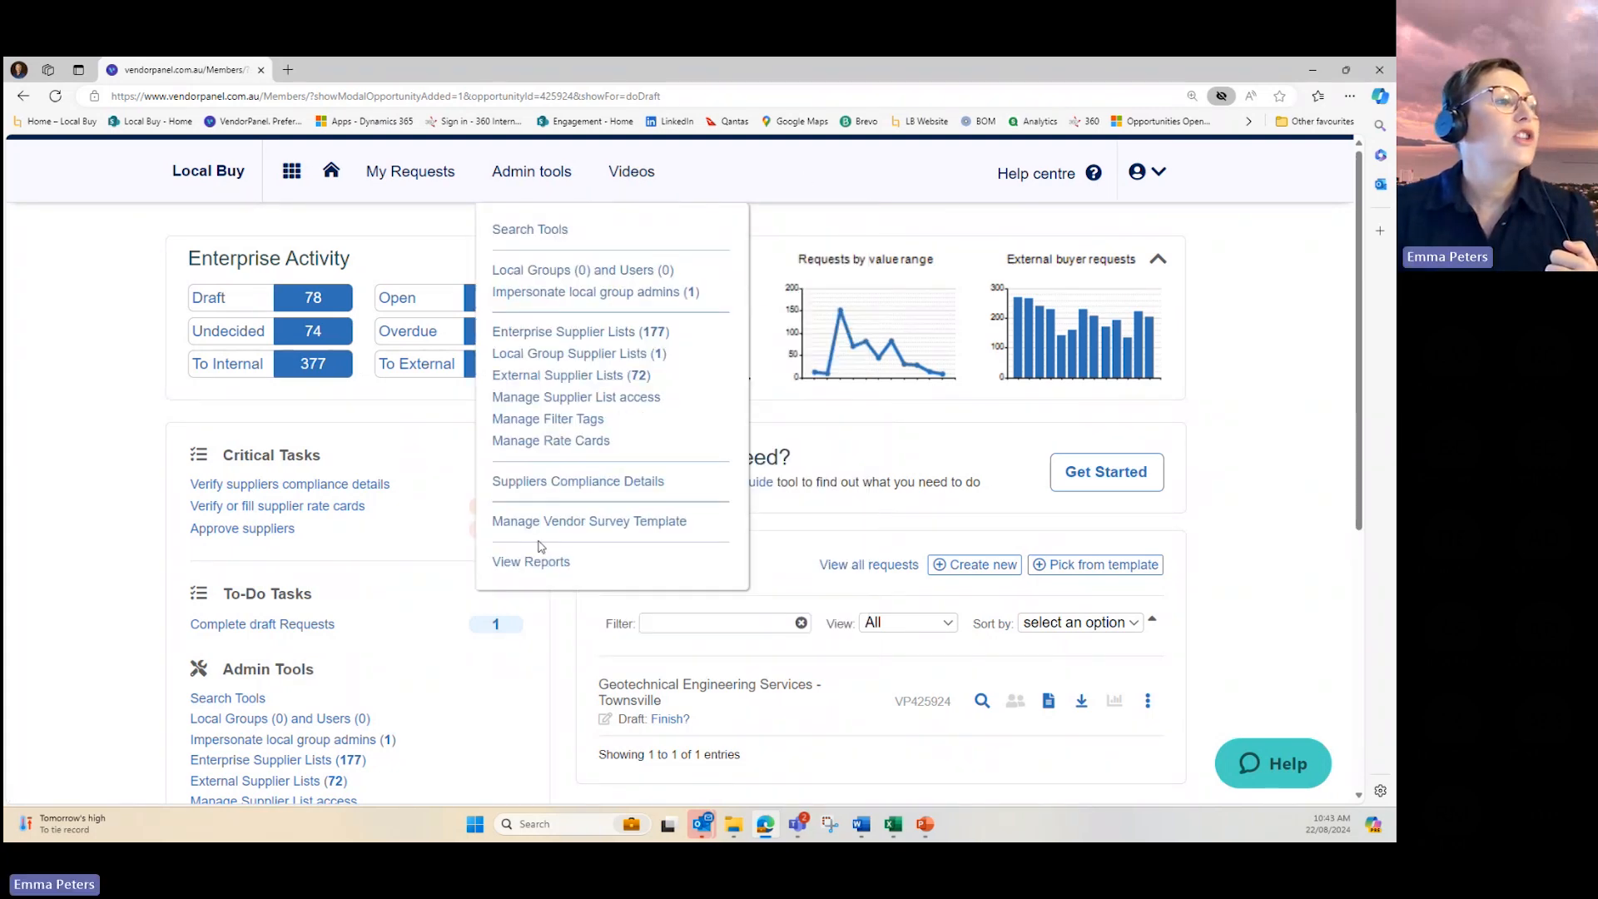
{"action": "left_click", "coordinate": [535, 563]}
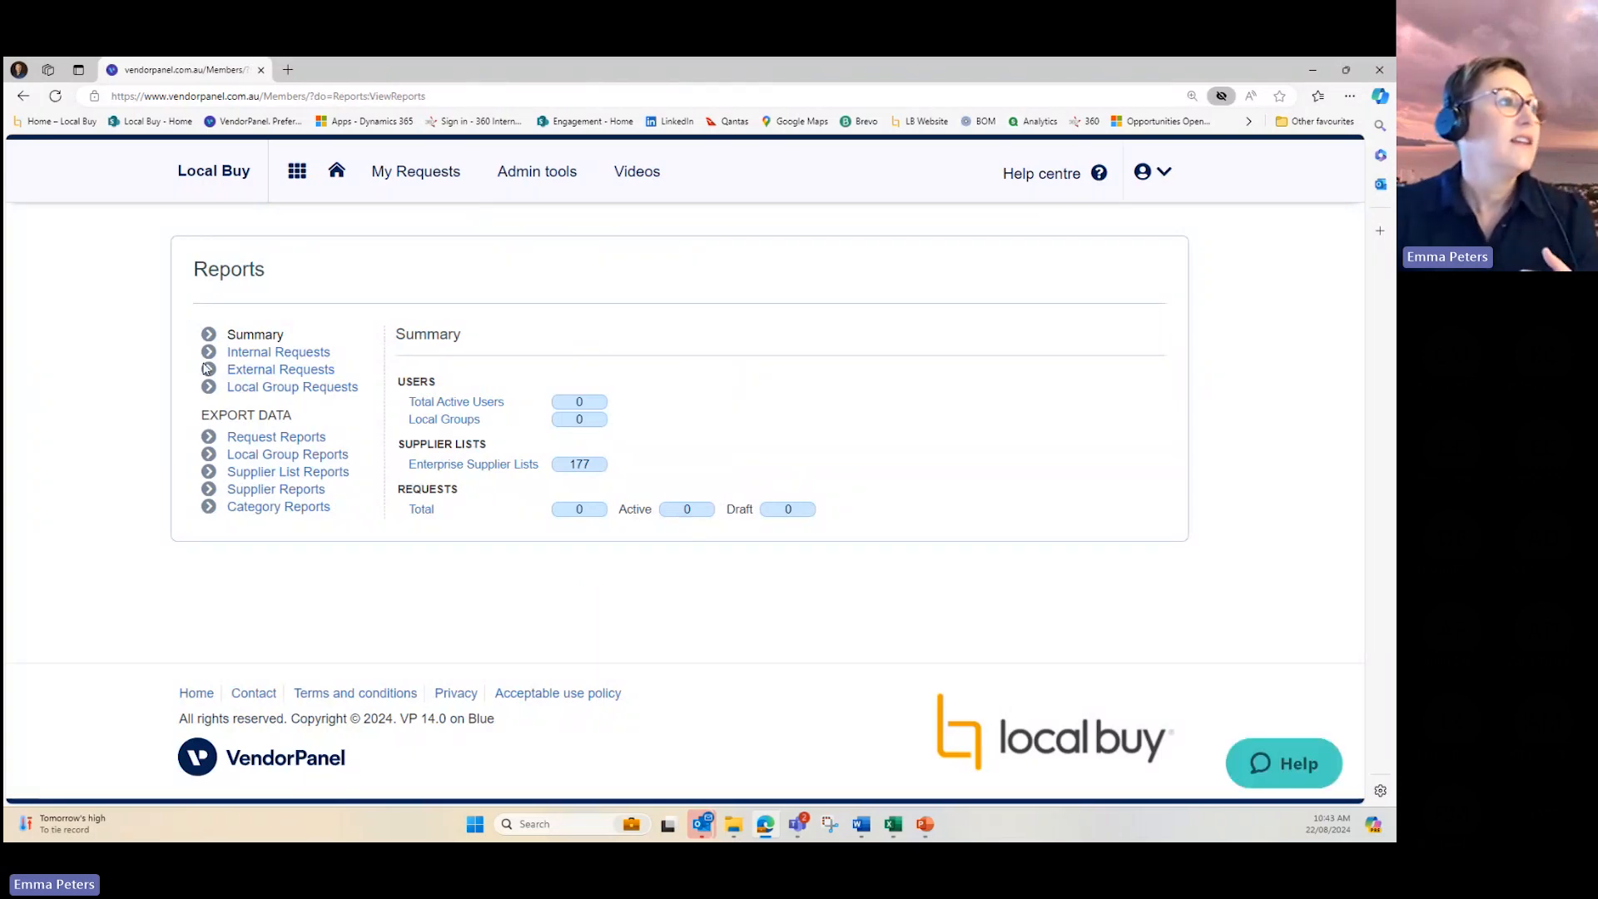
{"action": "left_click", "coordinate": [248, 376]}
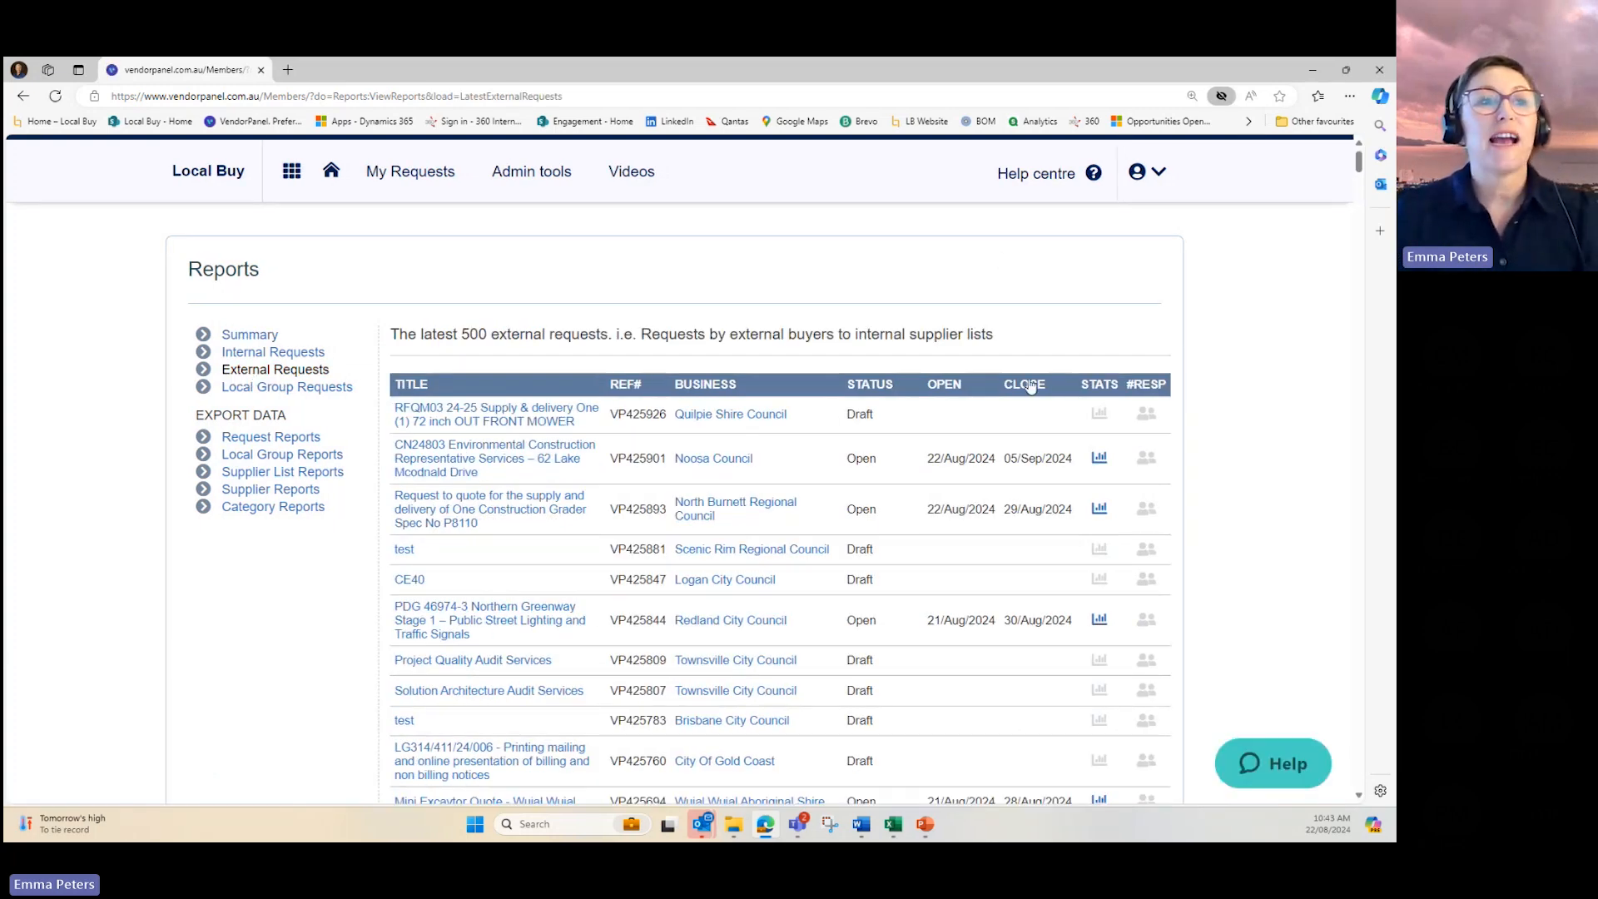
- Sort the external requests by closing date, latest first, and browse to those closing in late August 2024
{"action": "left_click", "coordinate": [1026, 384]}
{"action": "scroll", "coordinate": [1217, 297], "scroll_direction": "down", "scroll_amount": 4}
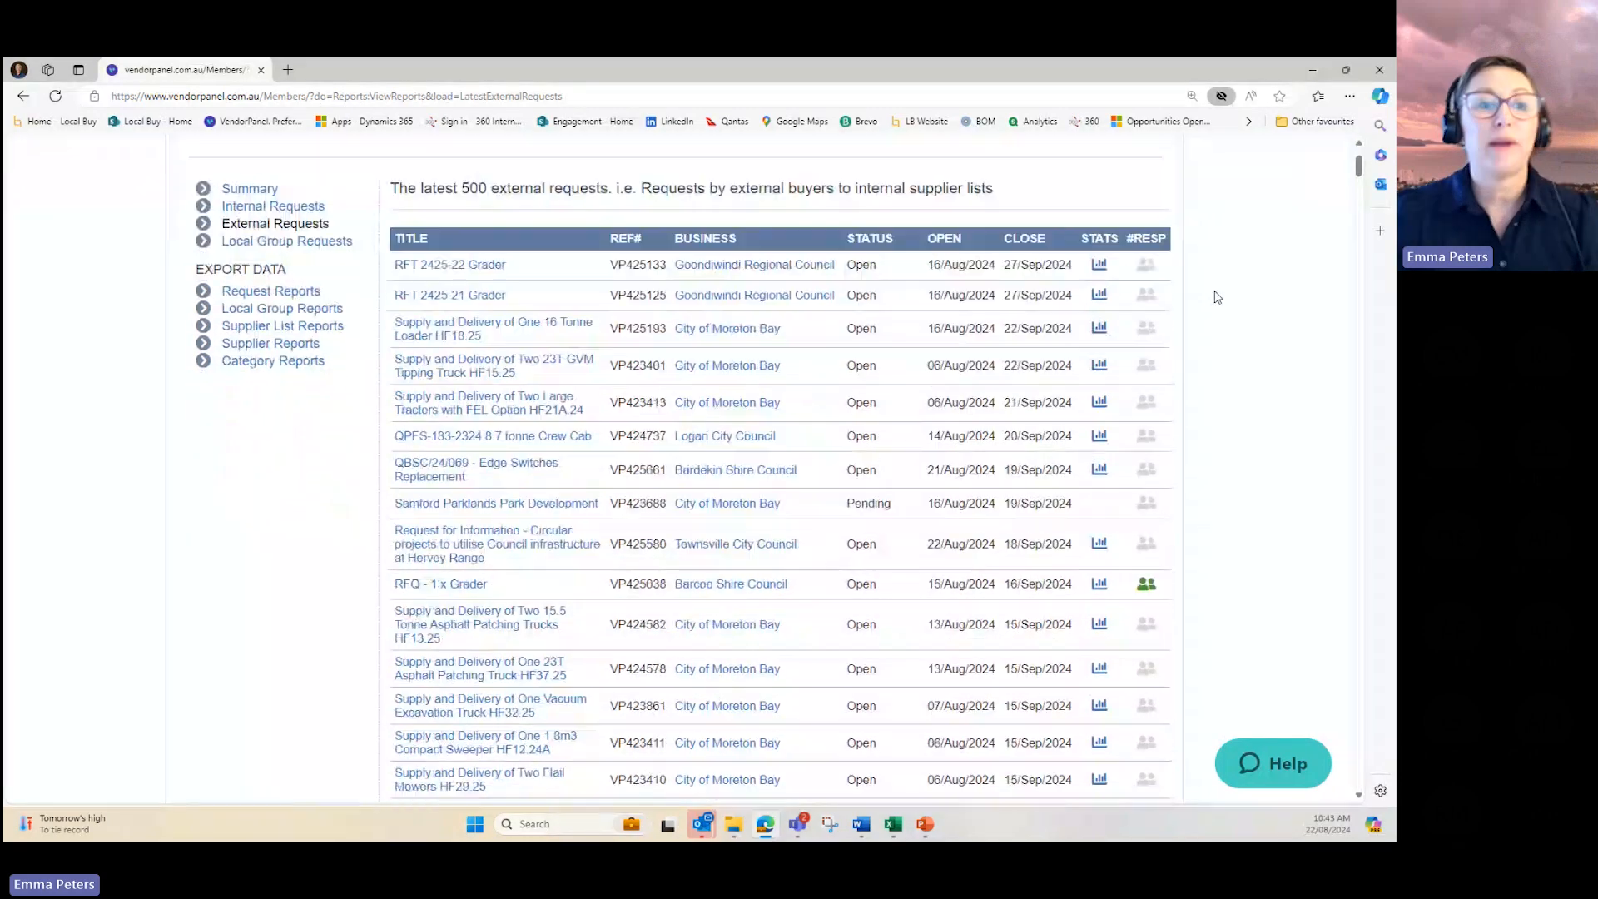
{"action": "scroll", "coordinate": [1218, 297], "scroll_direction": "down", "scroll_amount": 15}
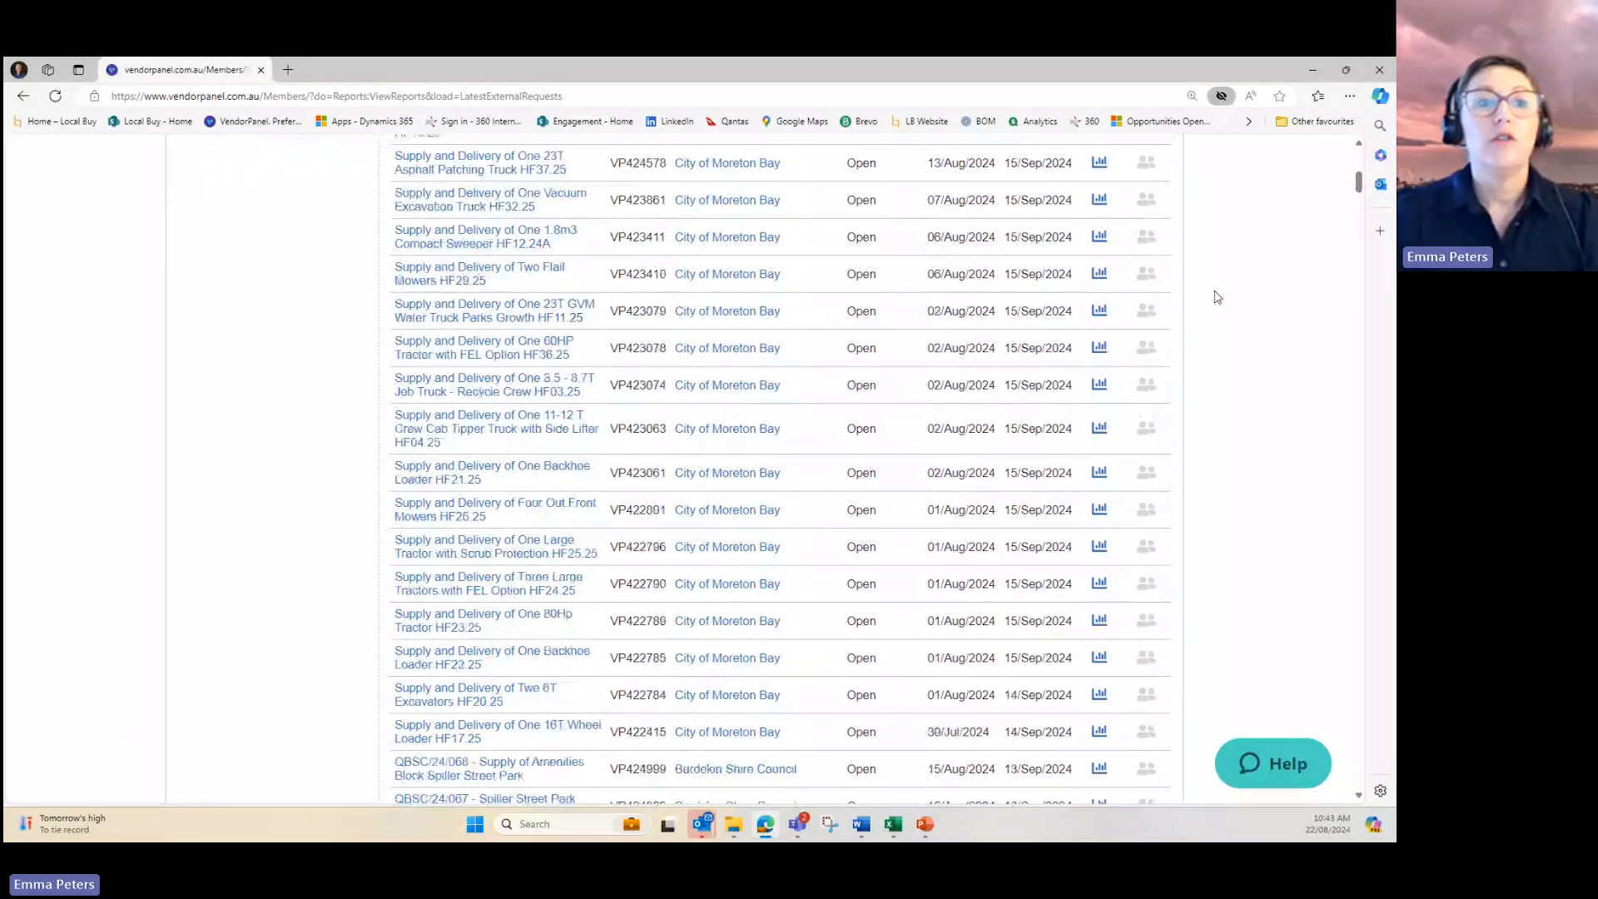
{"action": "scroll", "coordinate": [1218, 297], "scroll_direction": "down", "scroll_amount": 15}
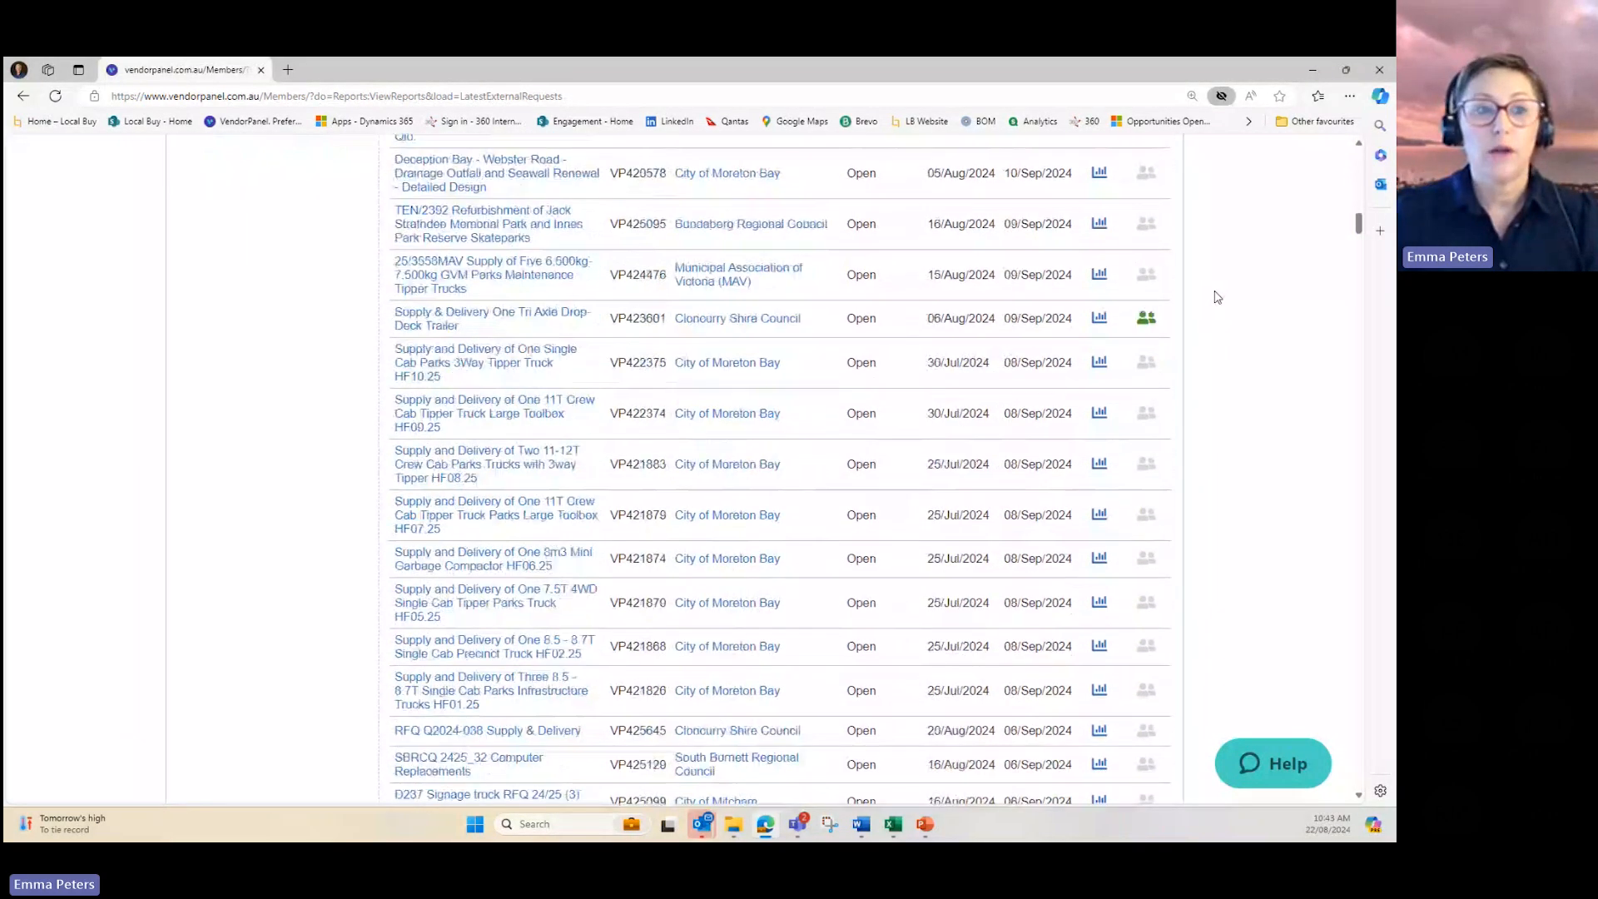
{"action": "scroll", "coordinate": [1218, 297], "scroll_direction": "down", "scroll_amount": 10}
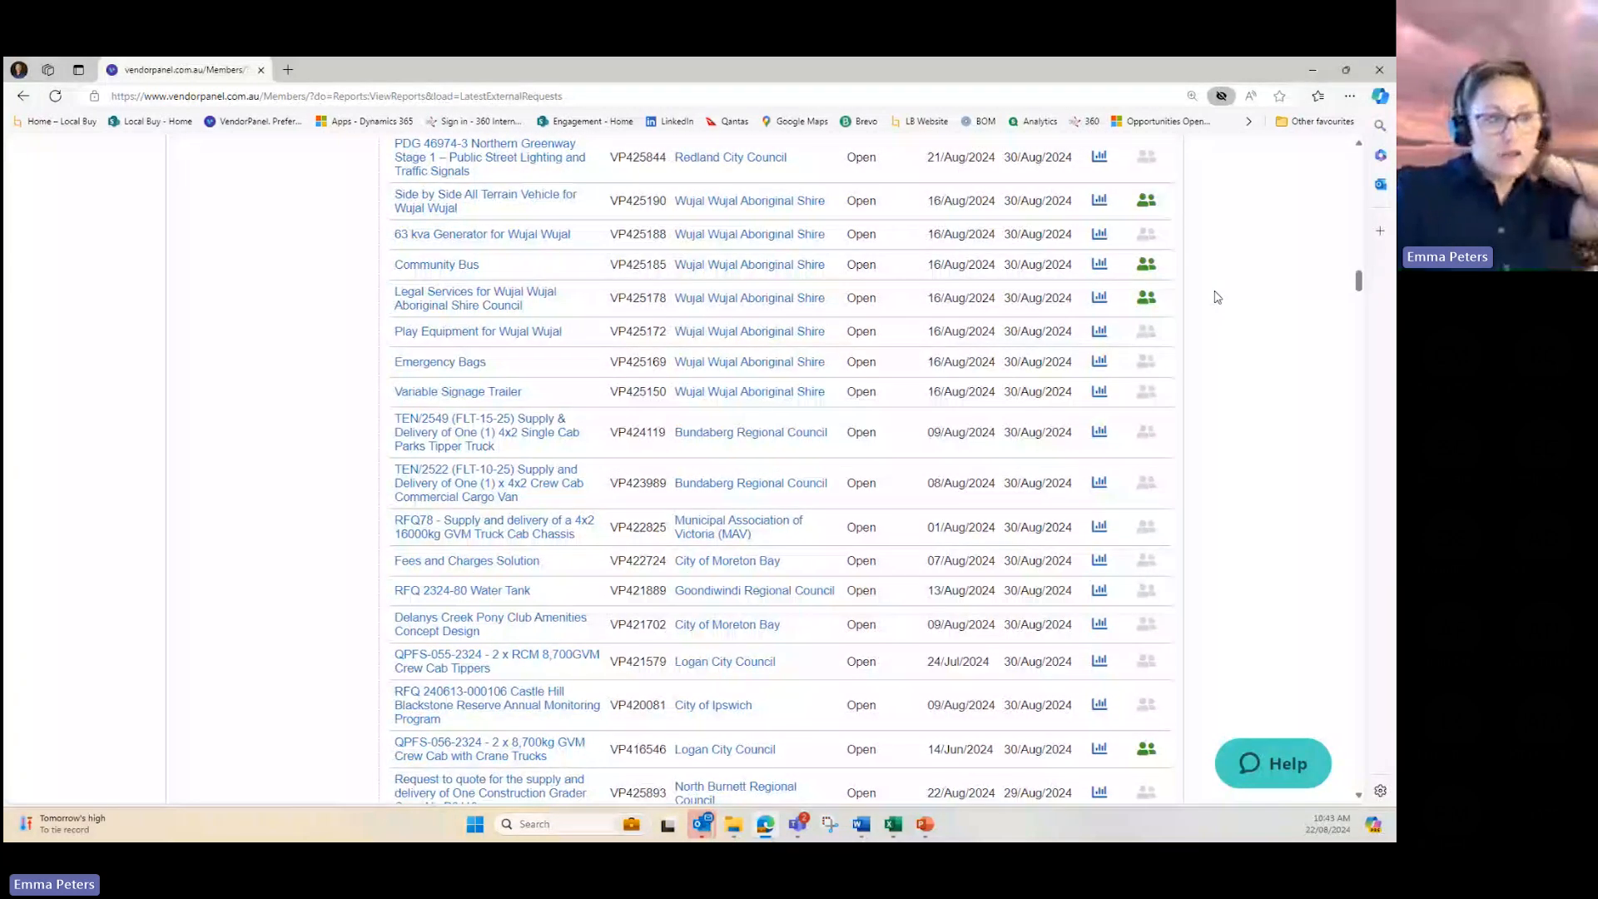
{"action": "scroll", "coordinate": [1218, 297], "scroll_direction": "down", "scroll_amount": 4}
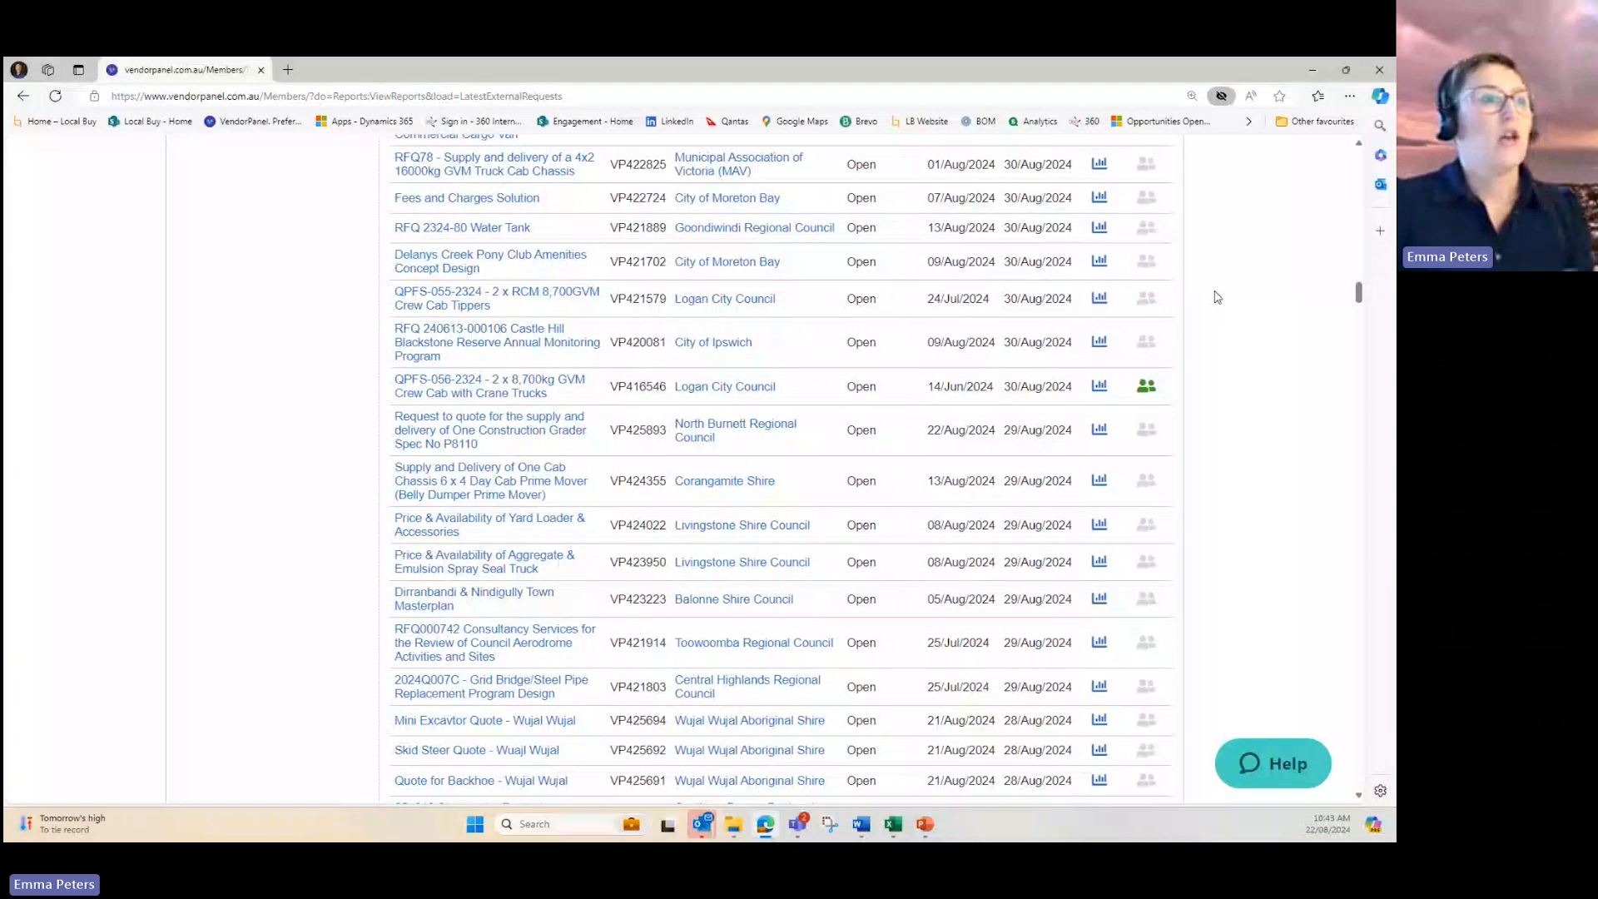
{"action": "scroll", "coordinate": [1218, 297], "scroll_direction": "down", "scroll_amount": 3}
{"action": "scroll", "coordinate": [1217, 297], "scroll_direction": "down", "scroll_amount": 5}
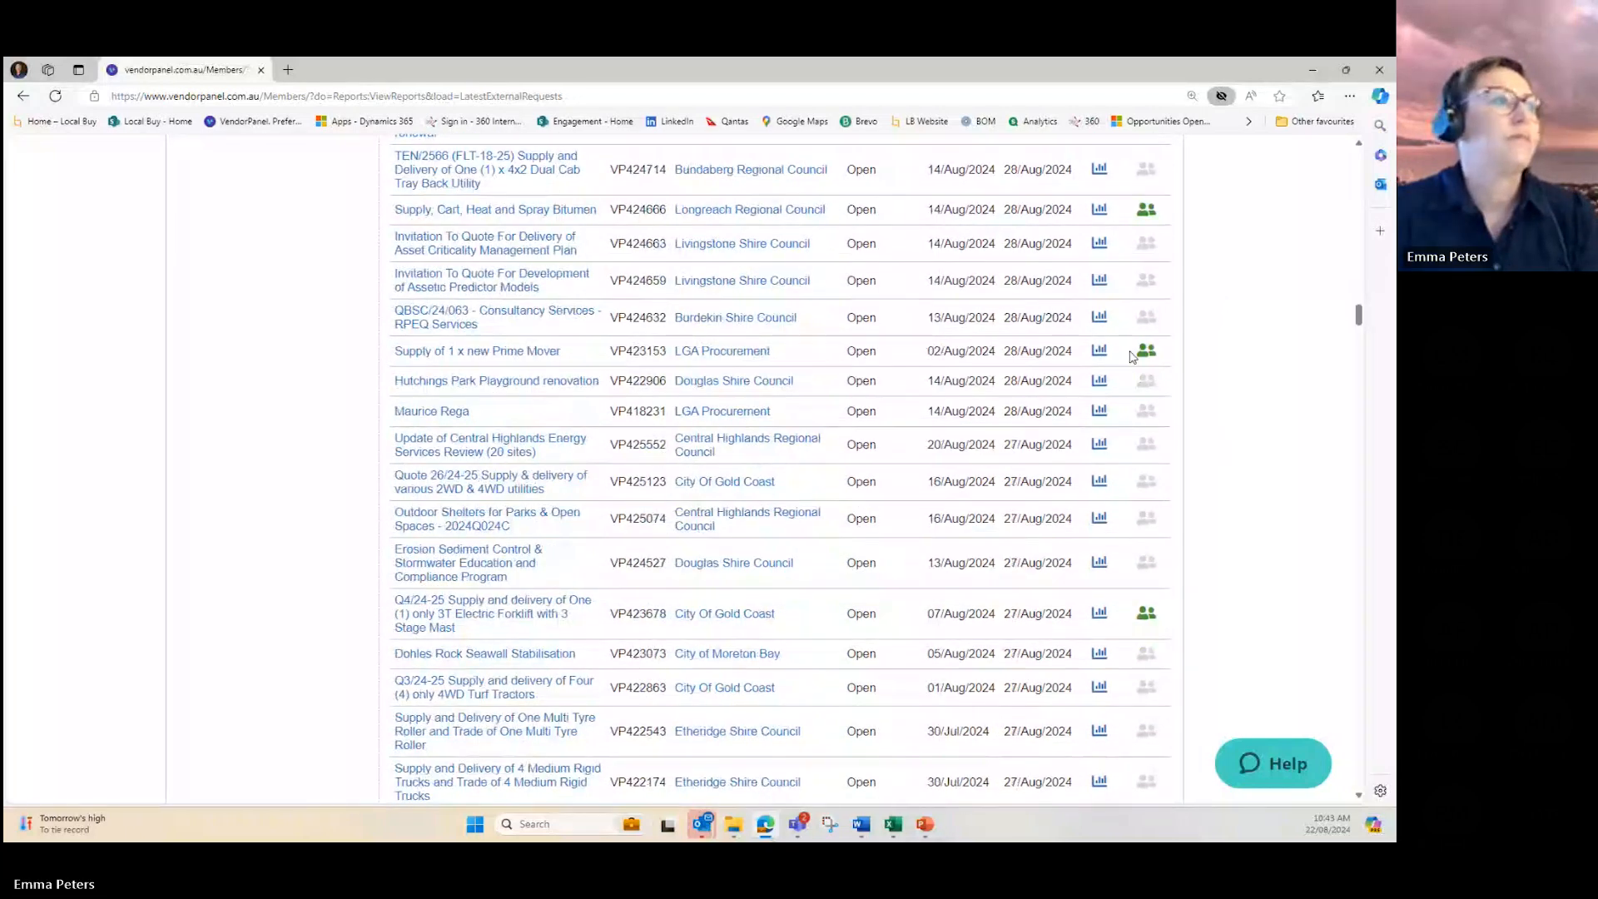
- Review supplier statistics for the QBSC/24/063 RPEQ Services request and the Bitumen products to Railway and Jones street Reconstruction request
{"action": "left_click", "coordinate": [1100, 318]}
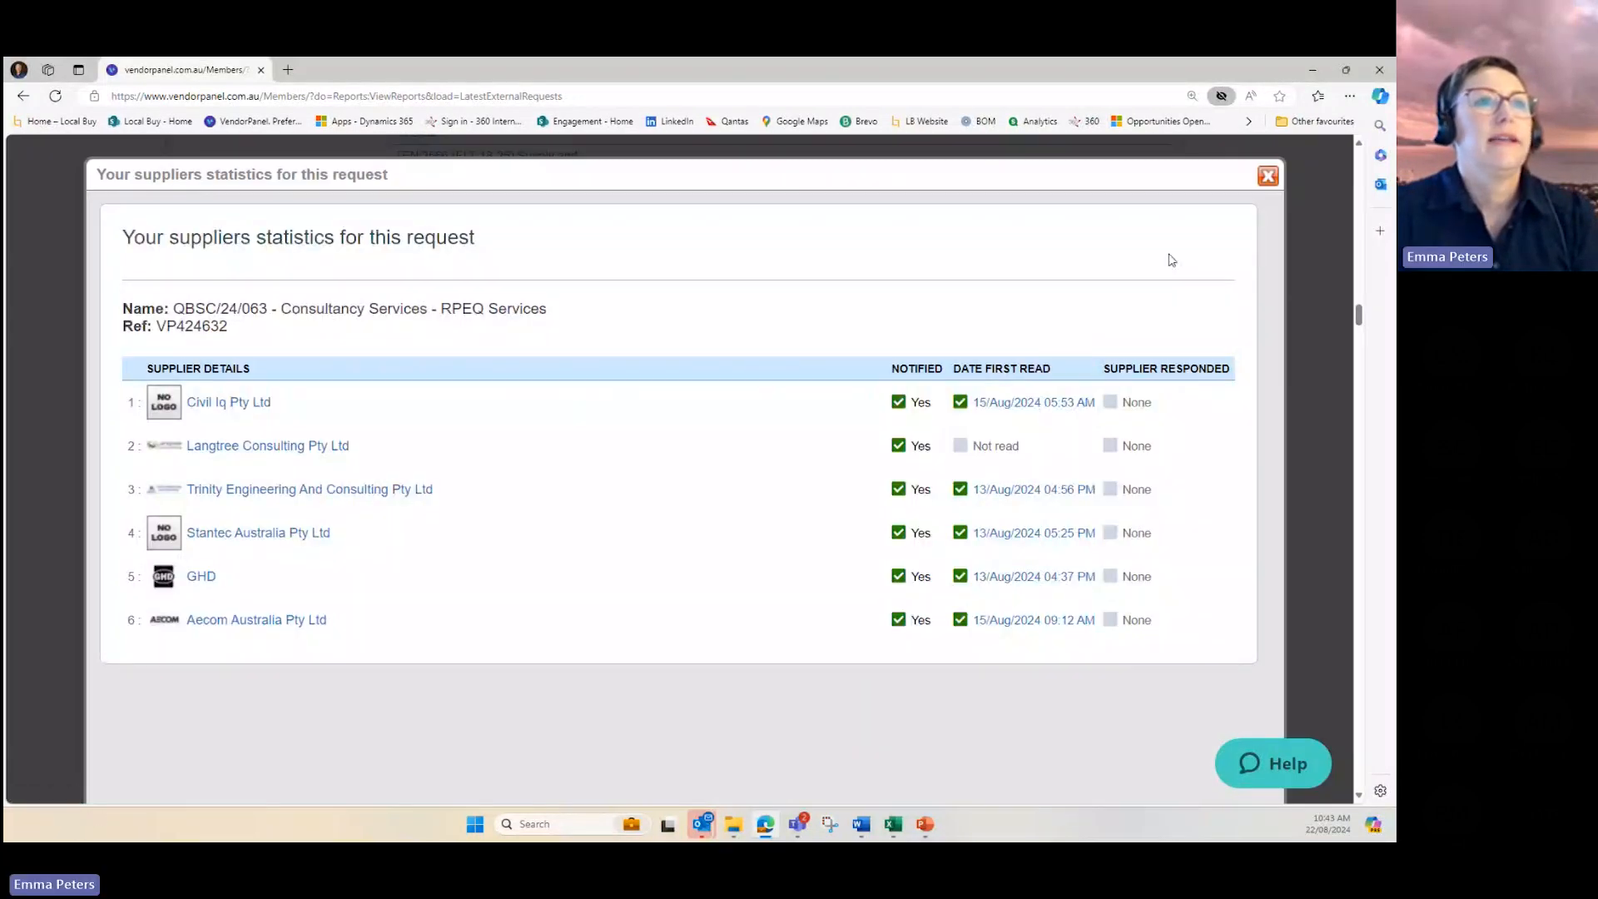
{"action": "left_click", "coordinate": [1266, 177]}
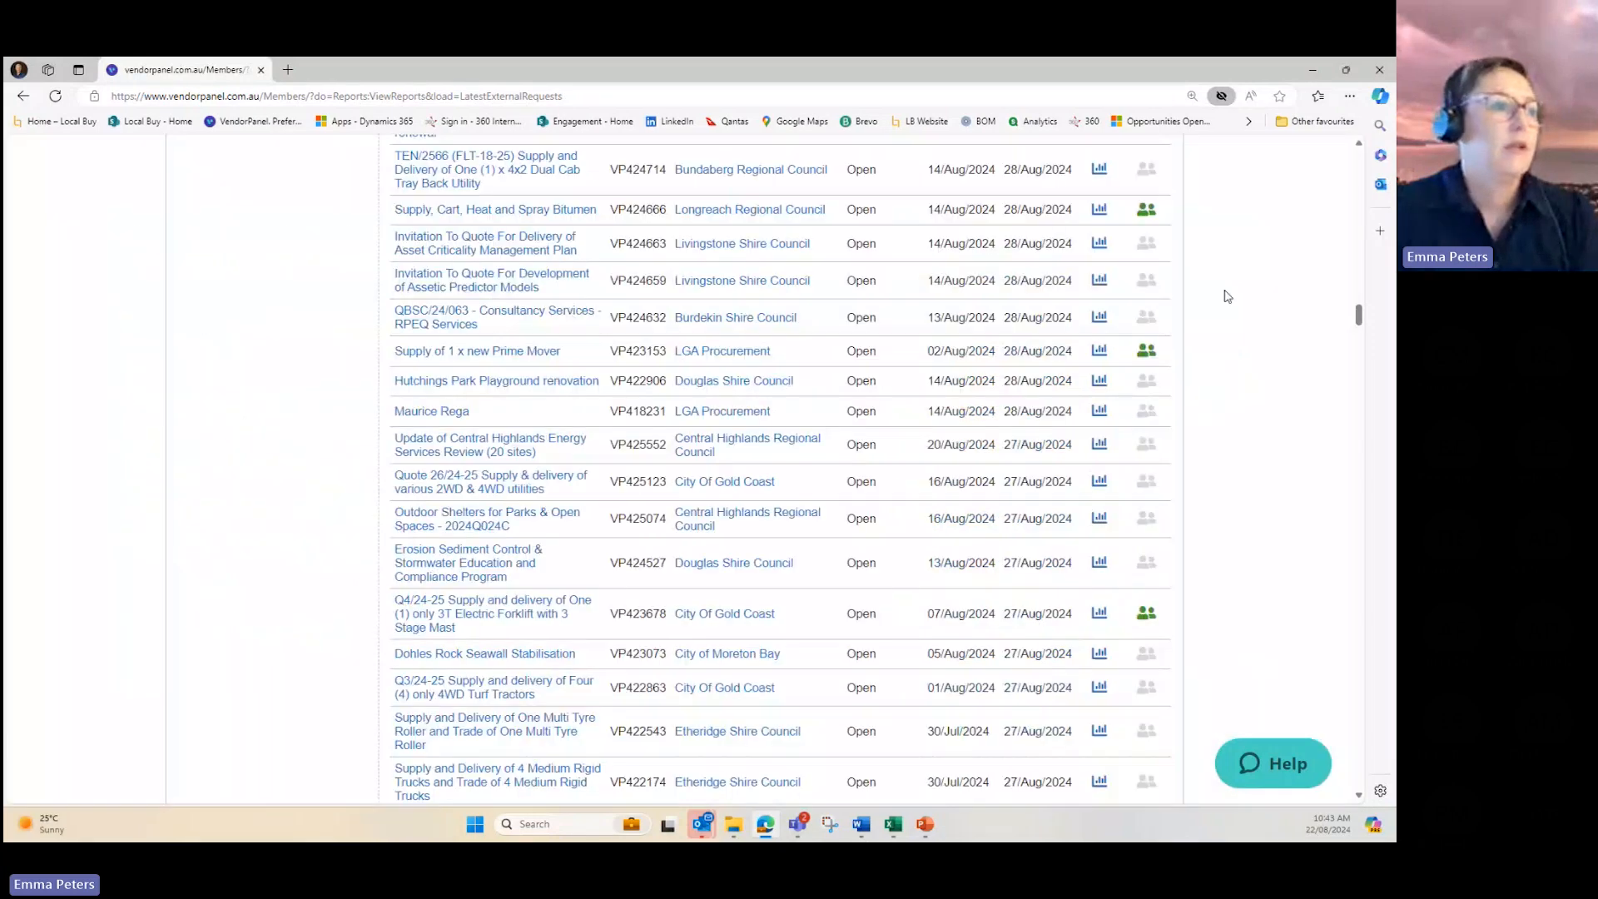
{"action": "scroll", "coordinate": [1223, 292], "scroll_direction": "down", "scroll_amount": 5}
{"action": "left_click", "coordinate": [1100, 669]}
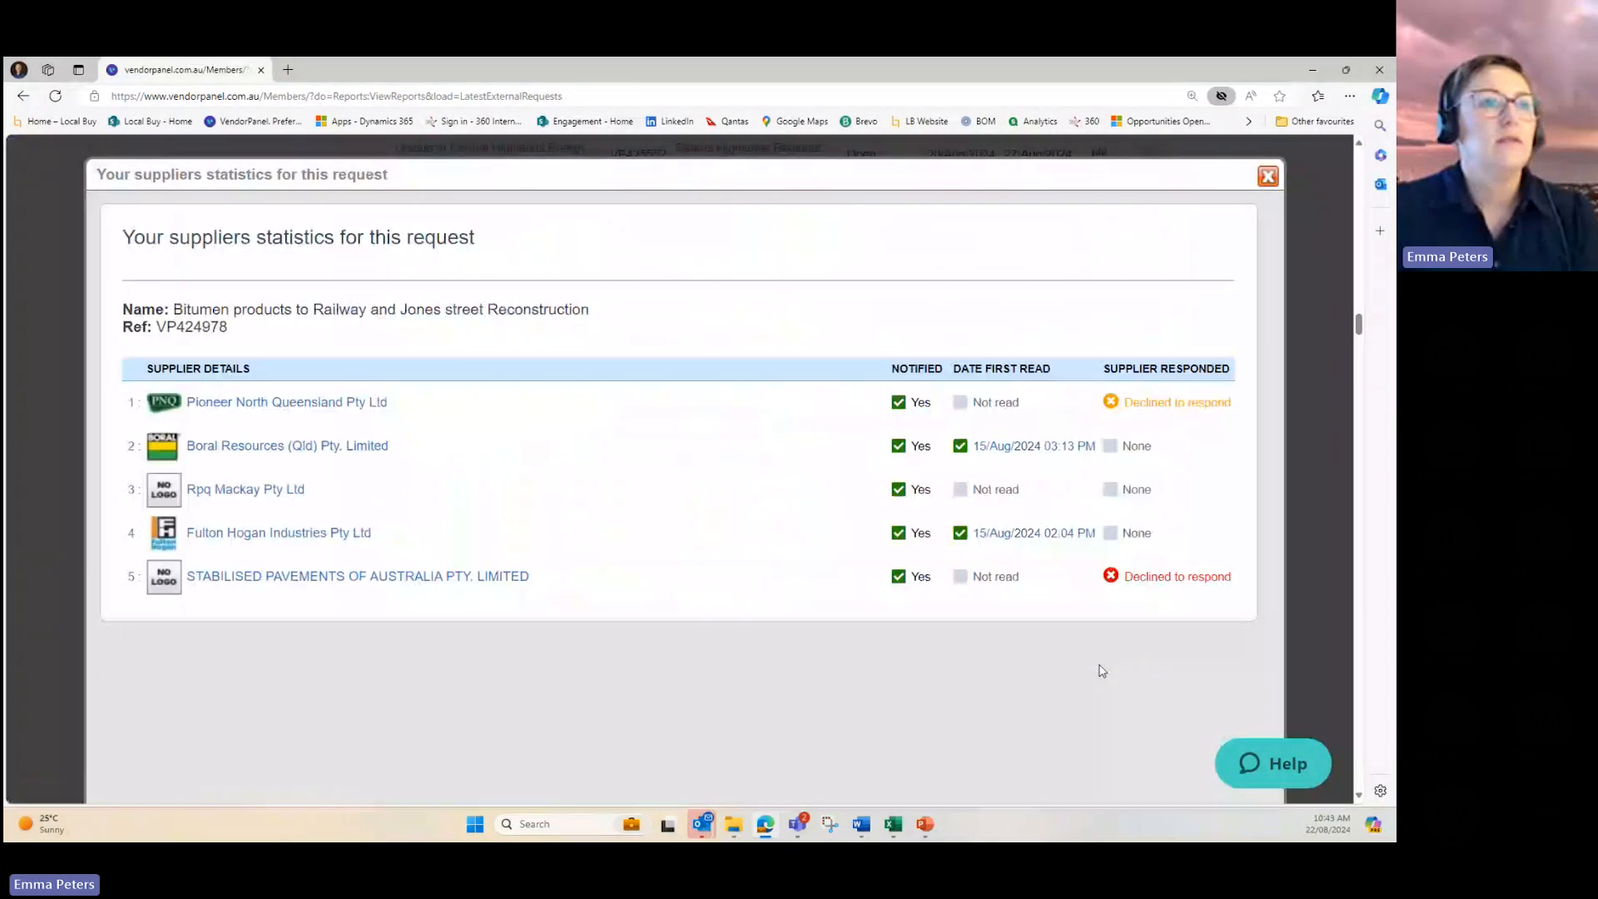
- Reopen the supplier statistics for the Bitumen products to Railway and Jones street Reconstruction request and inspect the declined-to-respond details
{"action": "left_click", "coordinate": [1268, 176]}
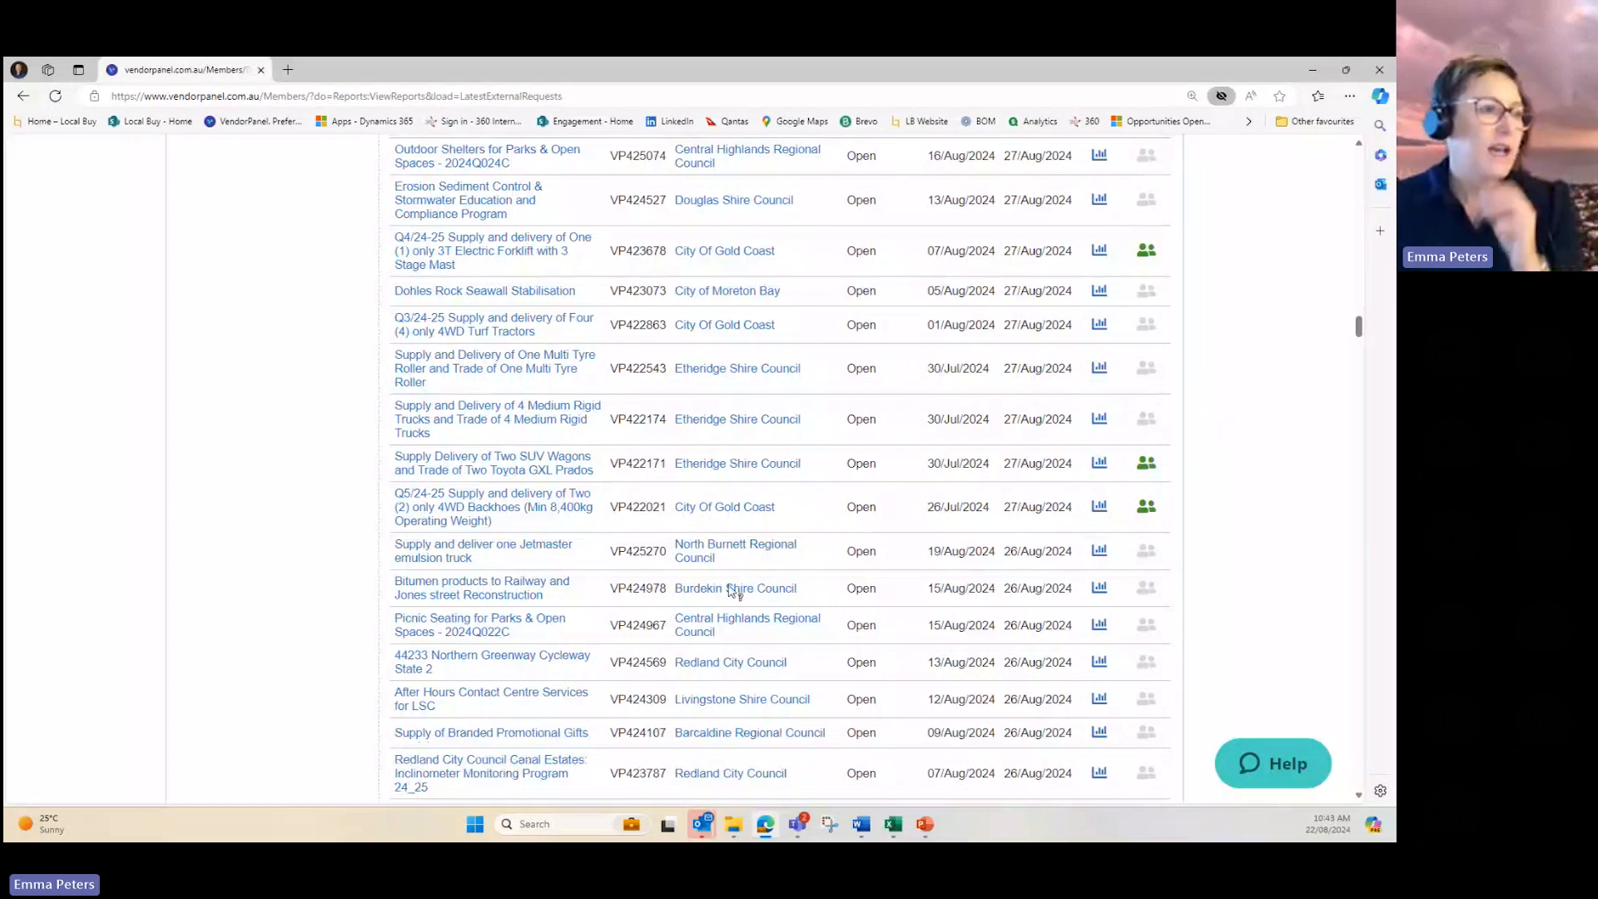
{"action": "mouse_move", "coordinate": [717, 590]}
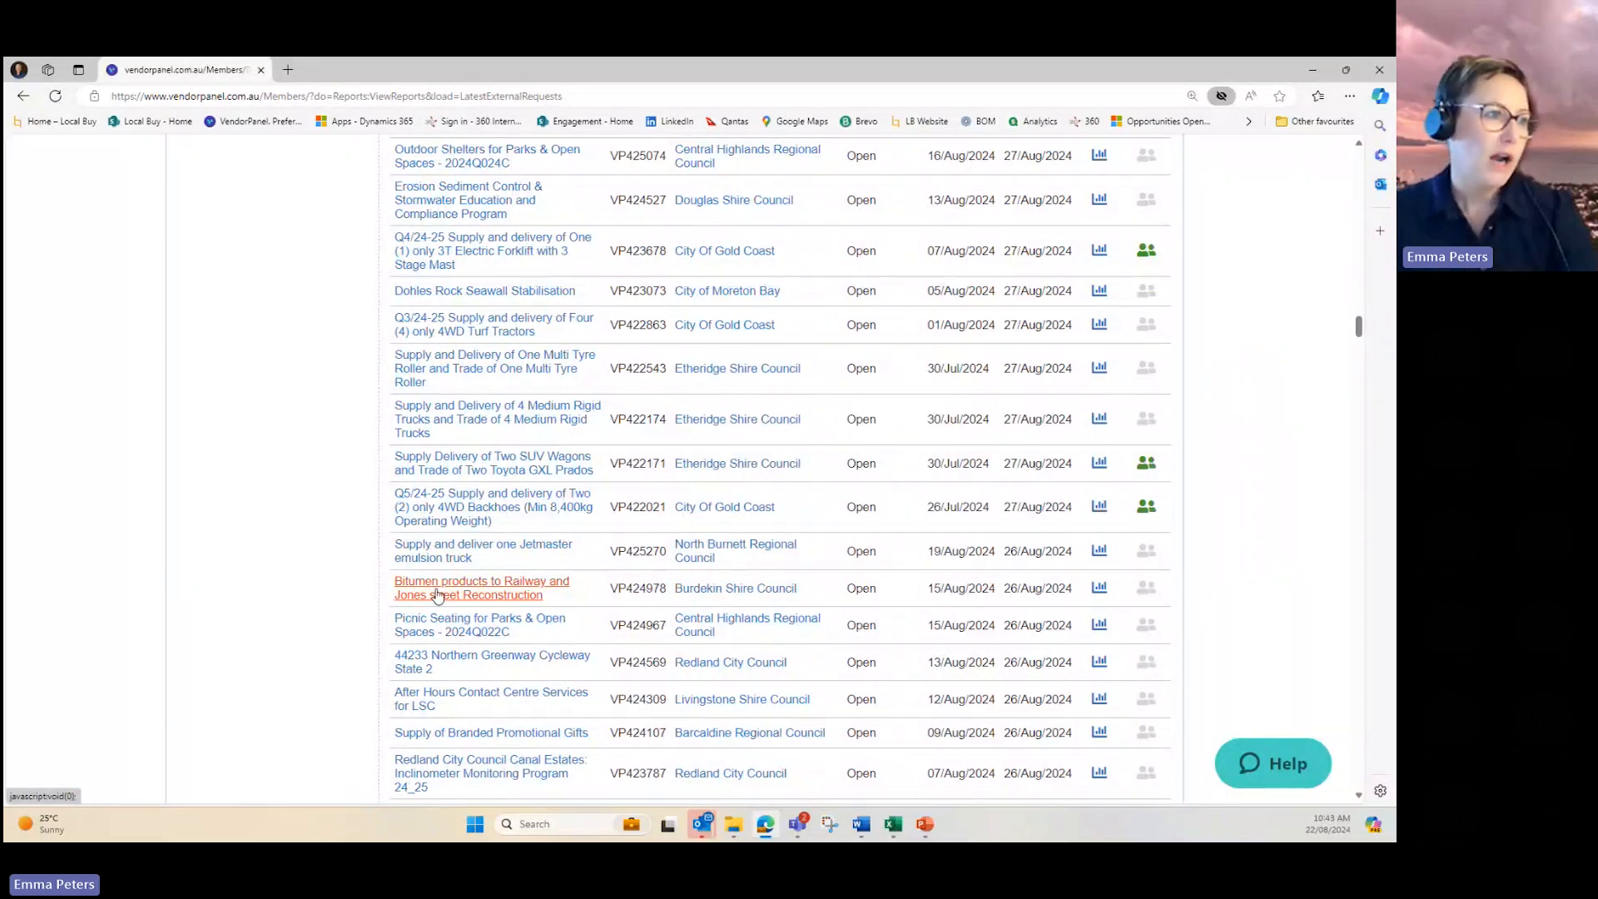
{"action": "left_click", "coordinate": [1099, 589]}
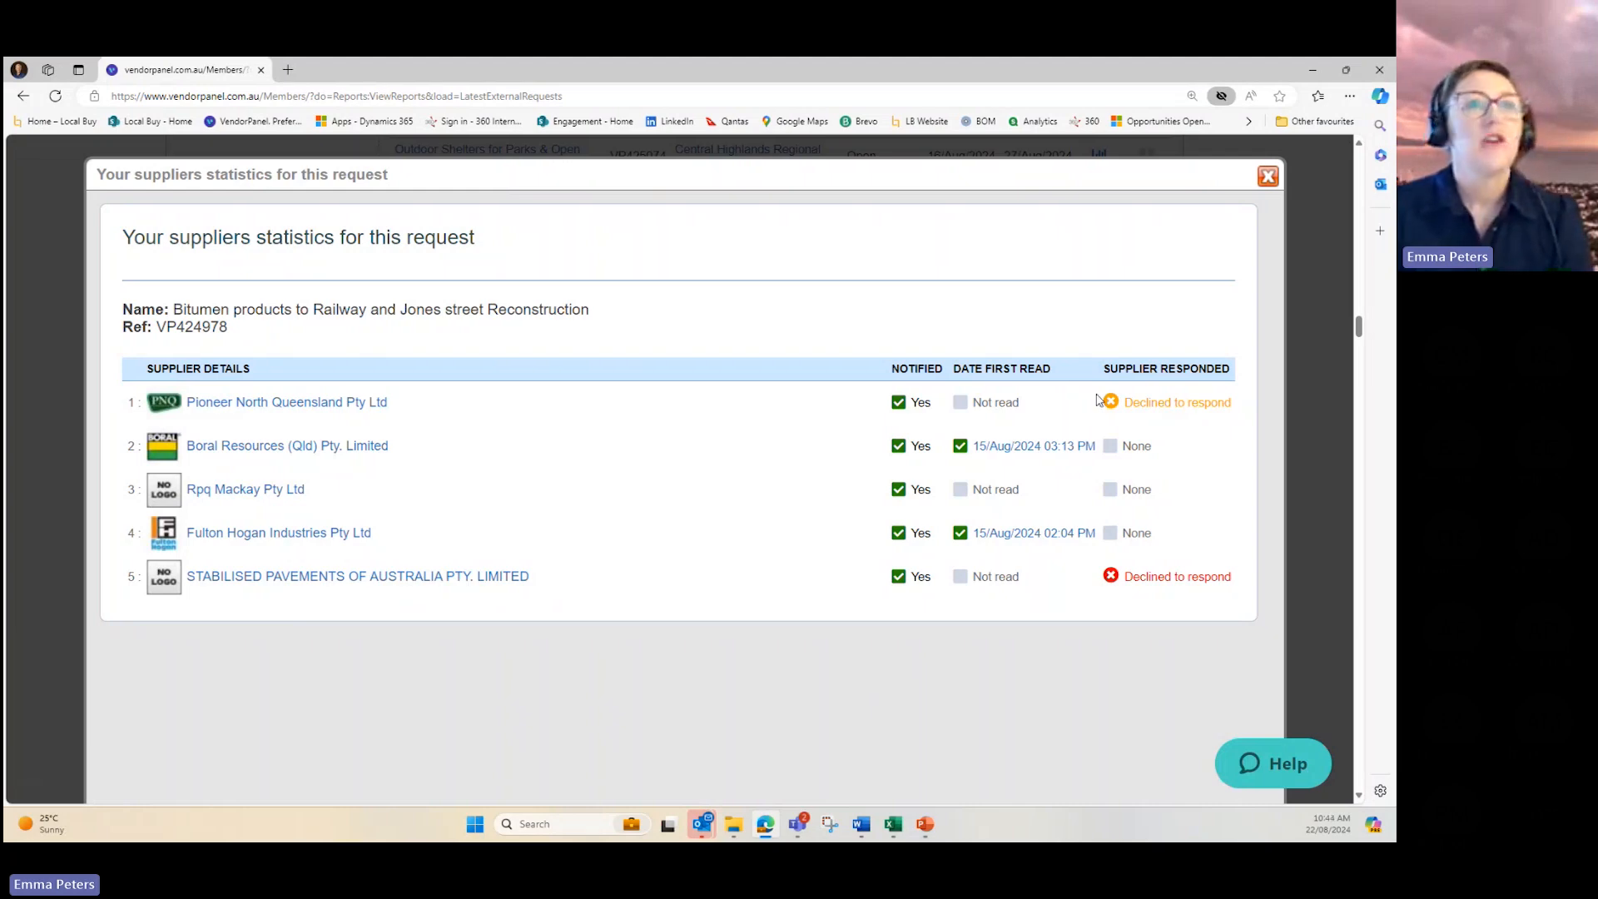
{"action": "mouse_move", "coordinate": [1184, 403]}
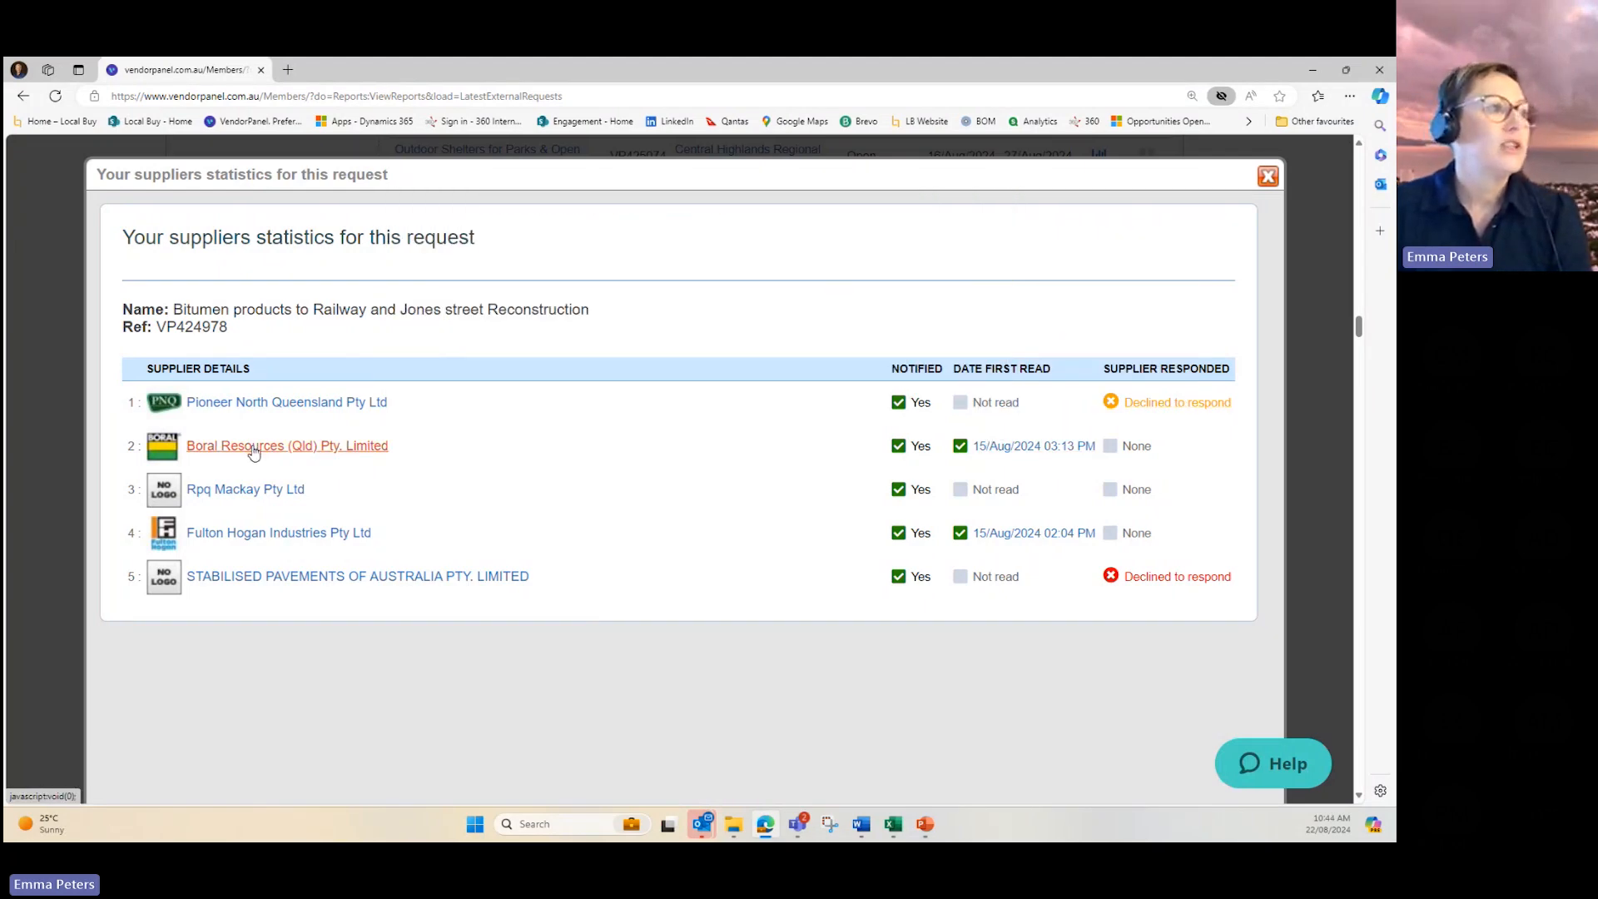
{"action": "mouse_move", "coordinate": [1026, 454]}
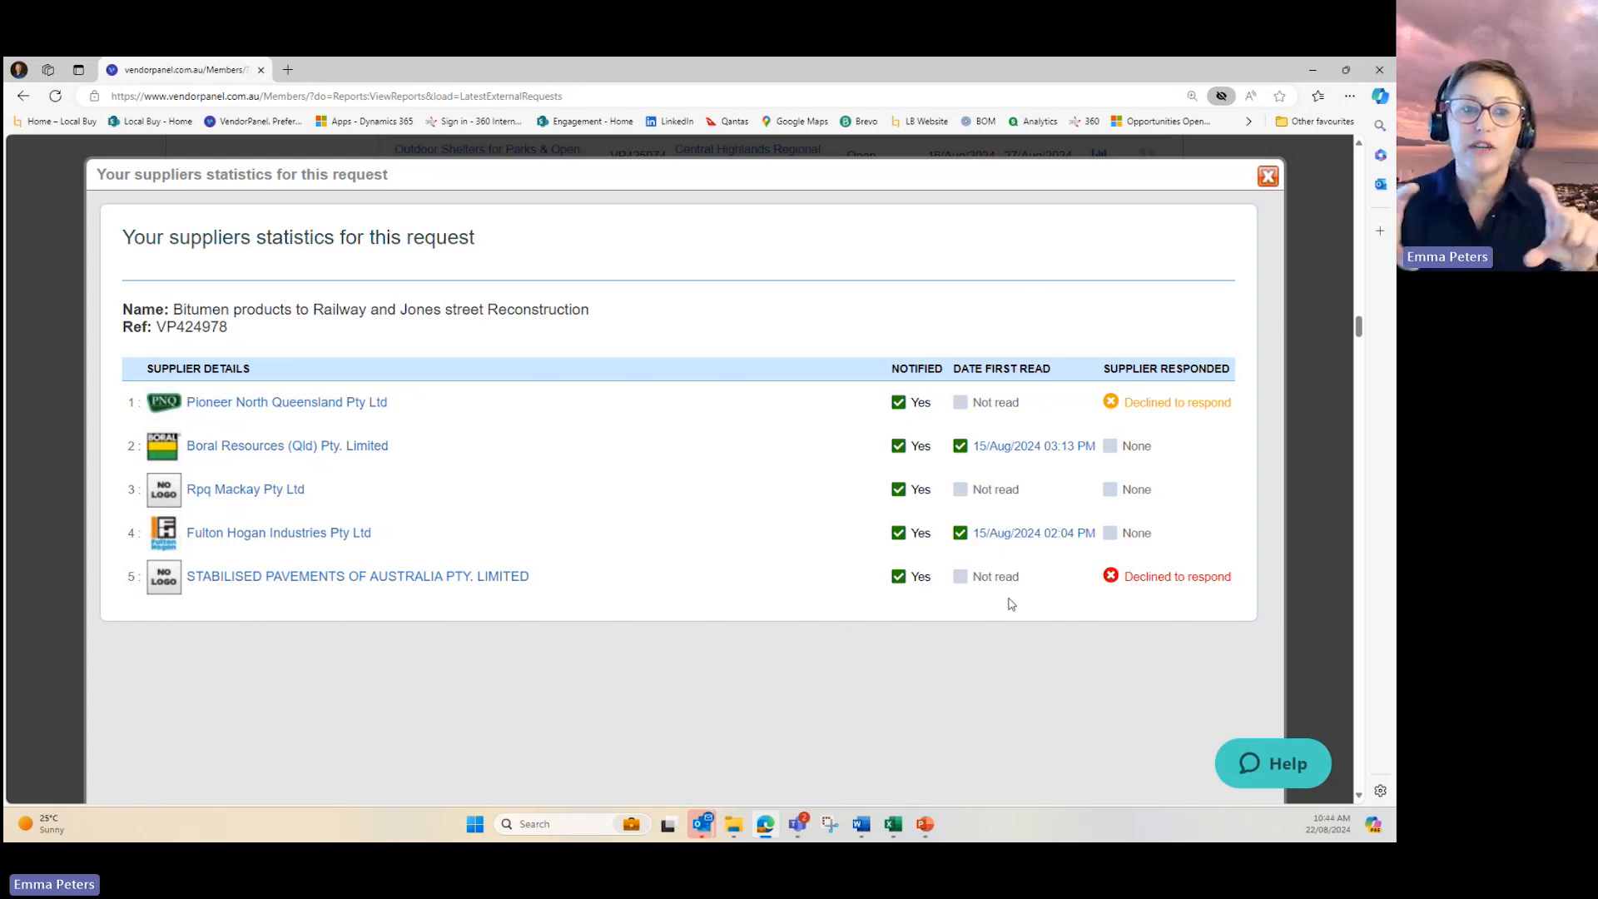
{"action": "mouse_move", "coordinate": [1132, 586]}
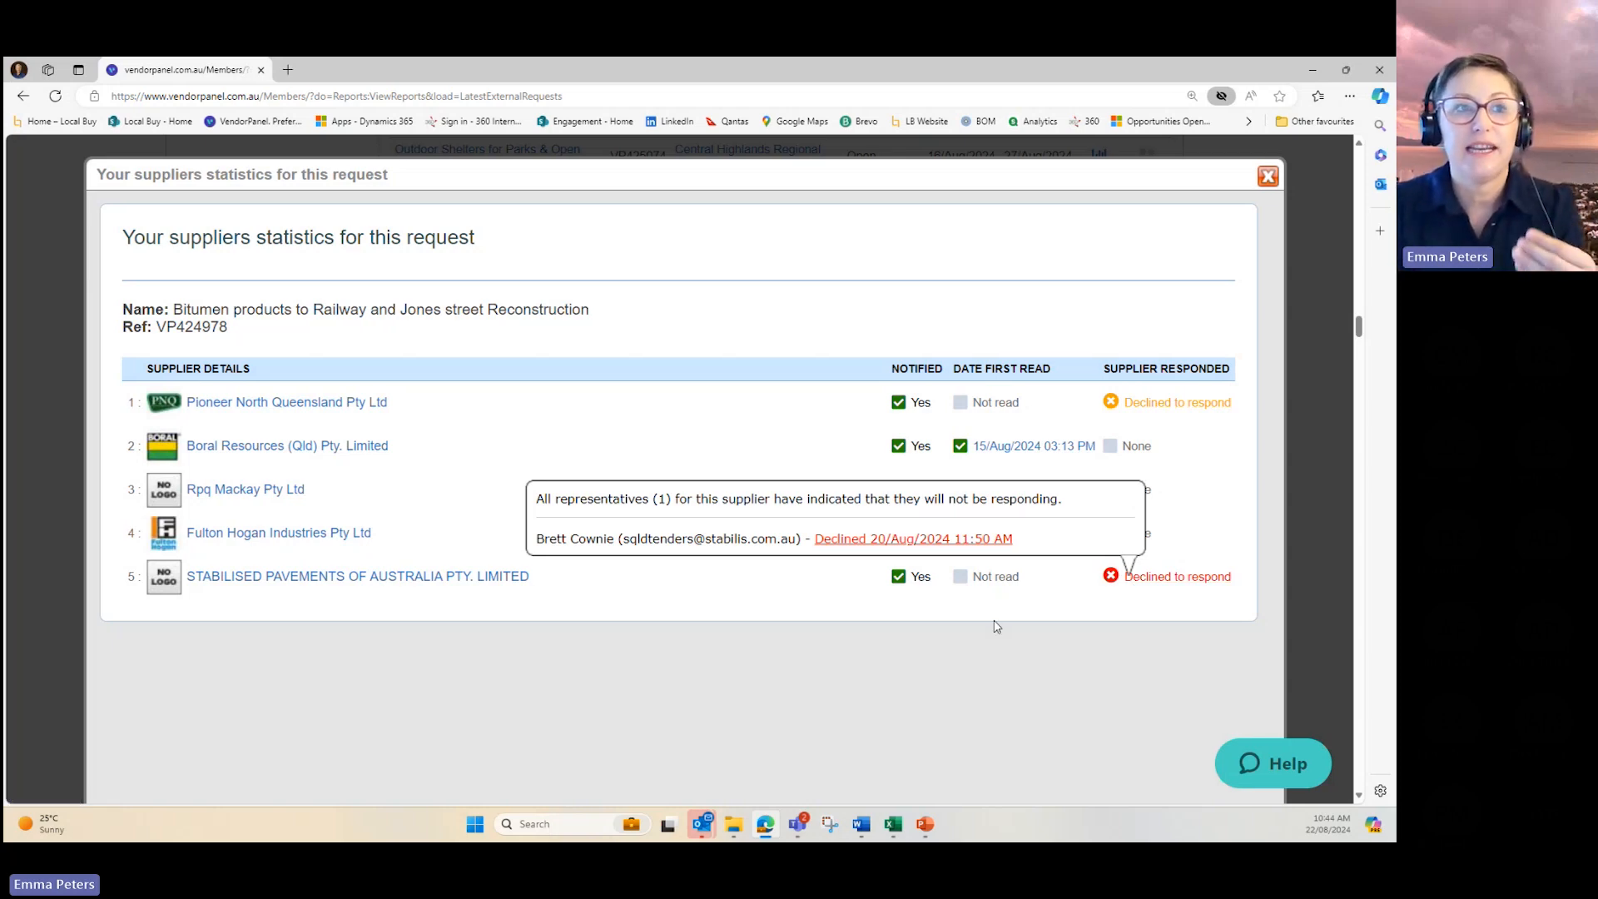
{"action": "mouse_move", "coordinate": [1180, 412]}
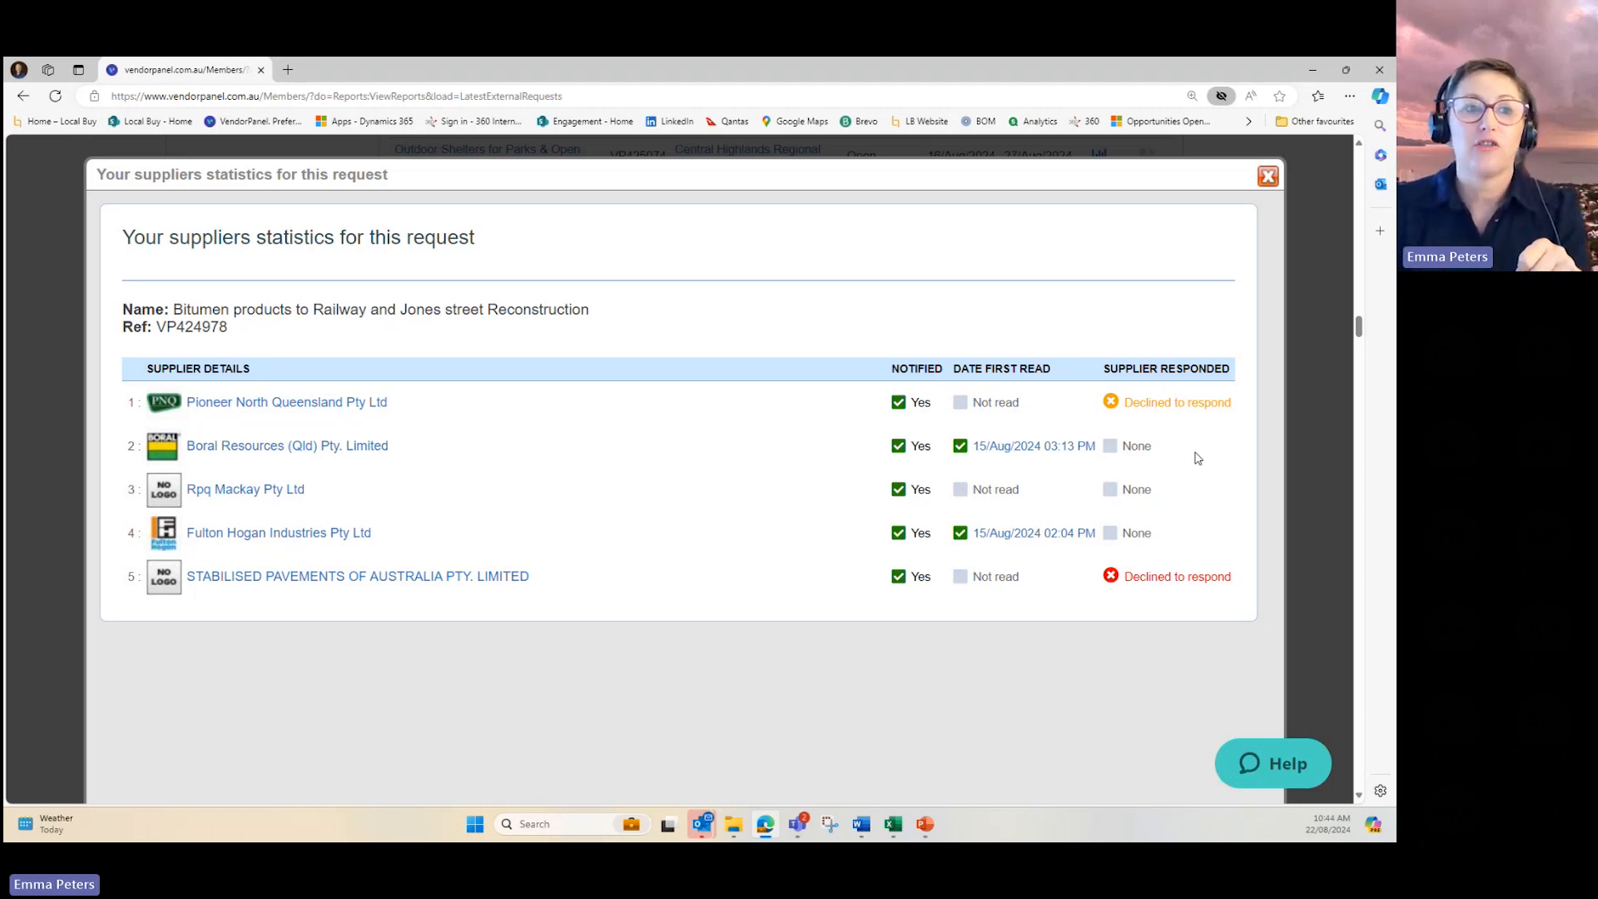
{"action": "left_click", "coordinate": [1266, 178]}
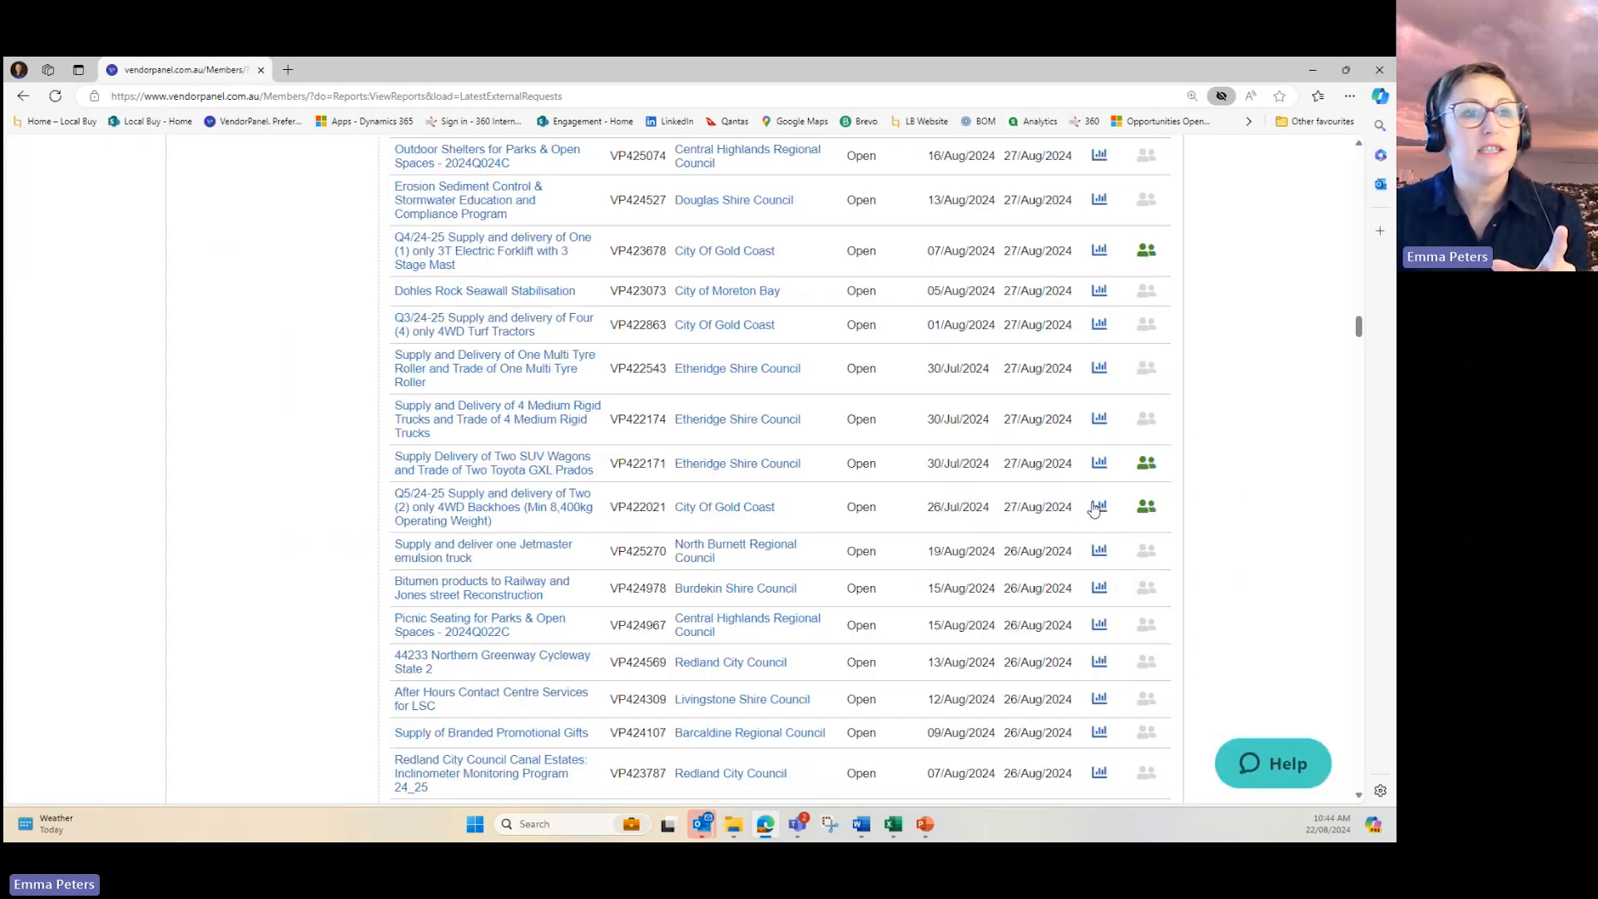
- Check supplier responses for the Q5/24-25 4WD Backhoes request and the Dakabin Landfill Cell 5 Operations Access Road Design request
{"action": "left_click", "coordinate": [1091, 508]}
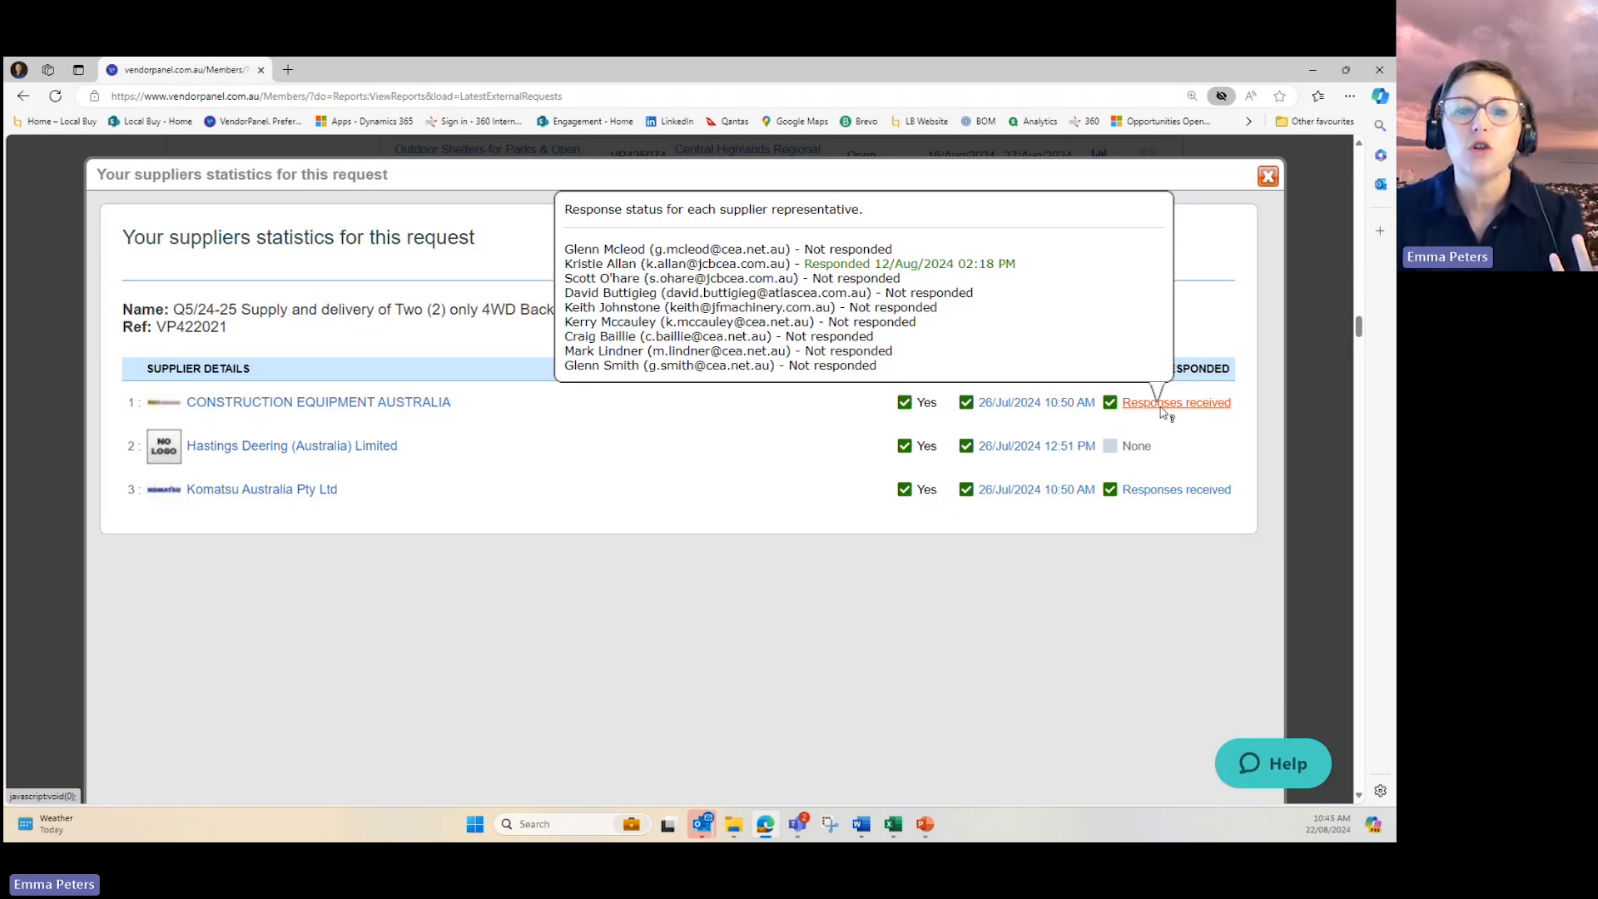
{"action": "left_click", "coordinate": [1267, 177]}
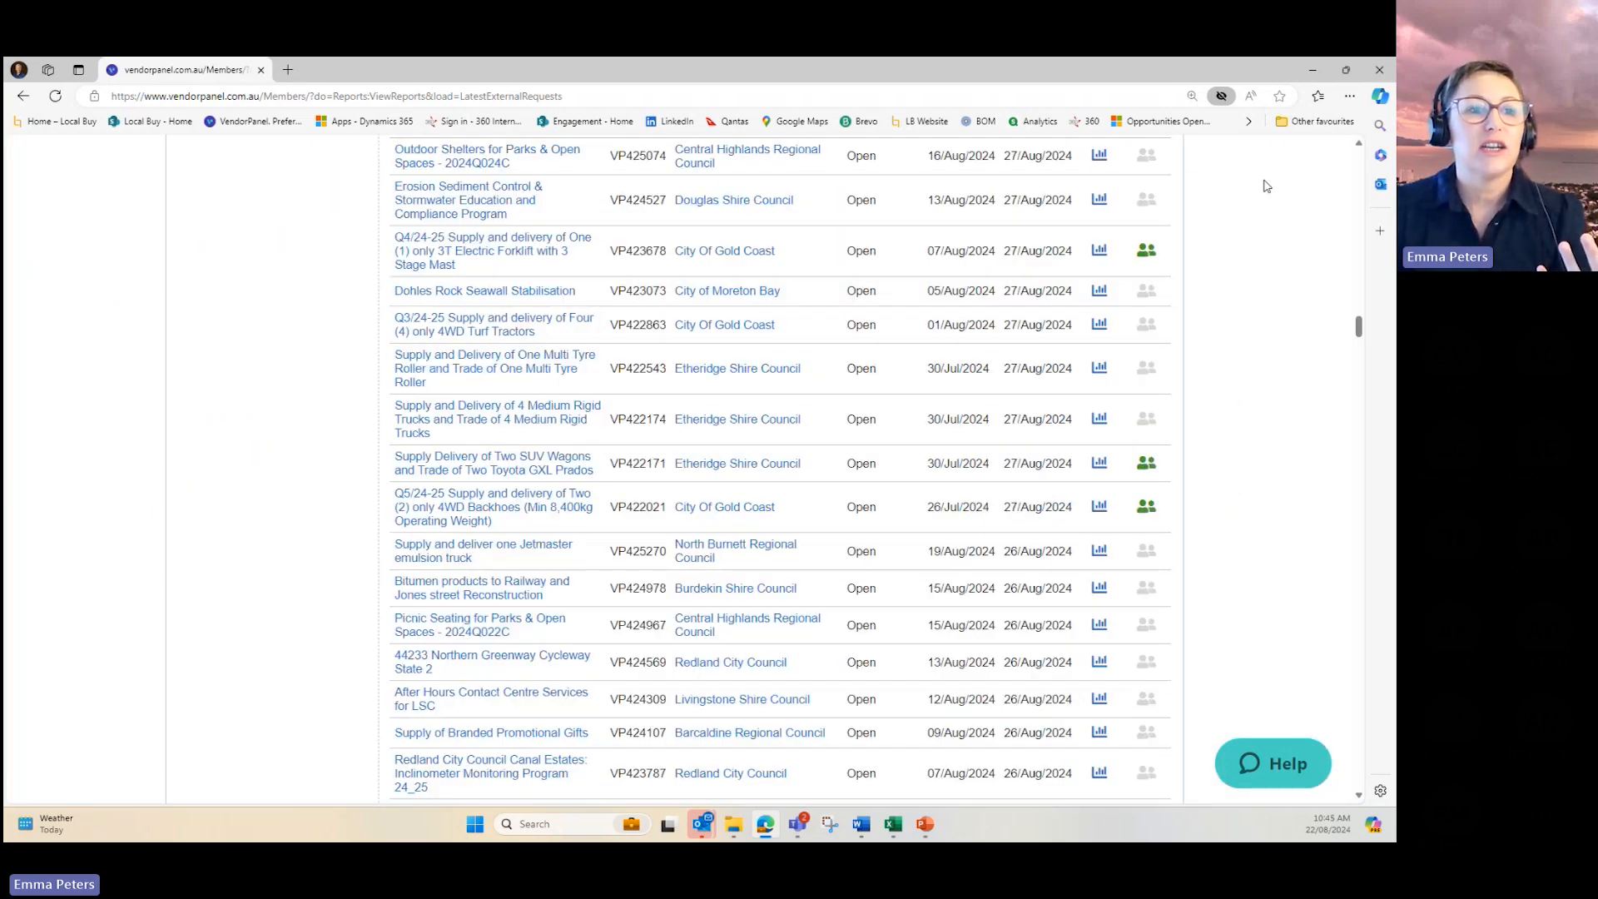
{"action": "scroll", "coordinate": [1267, 191], "scroll_direction": "down", "scroll_amount": 10}
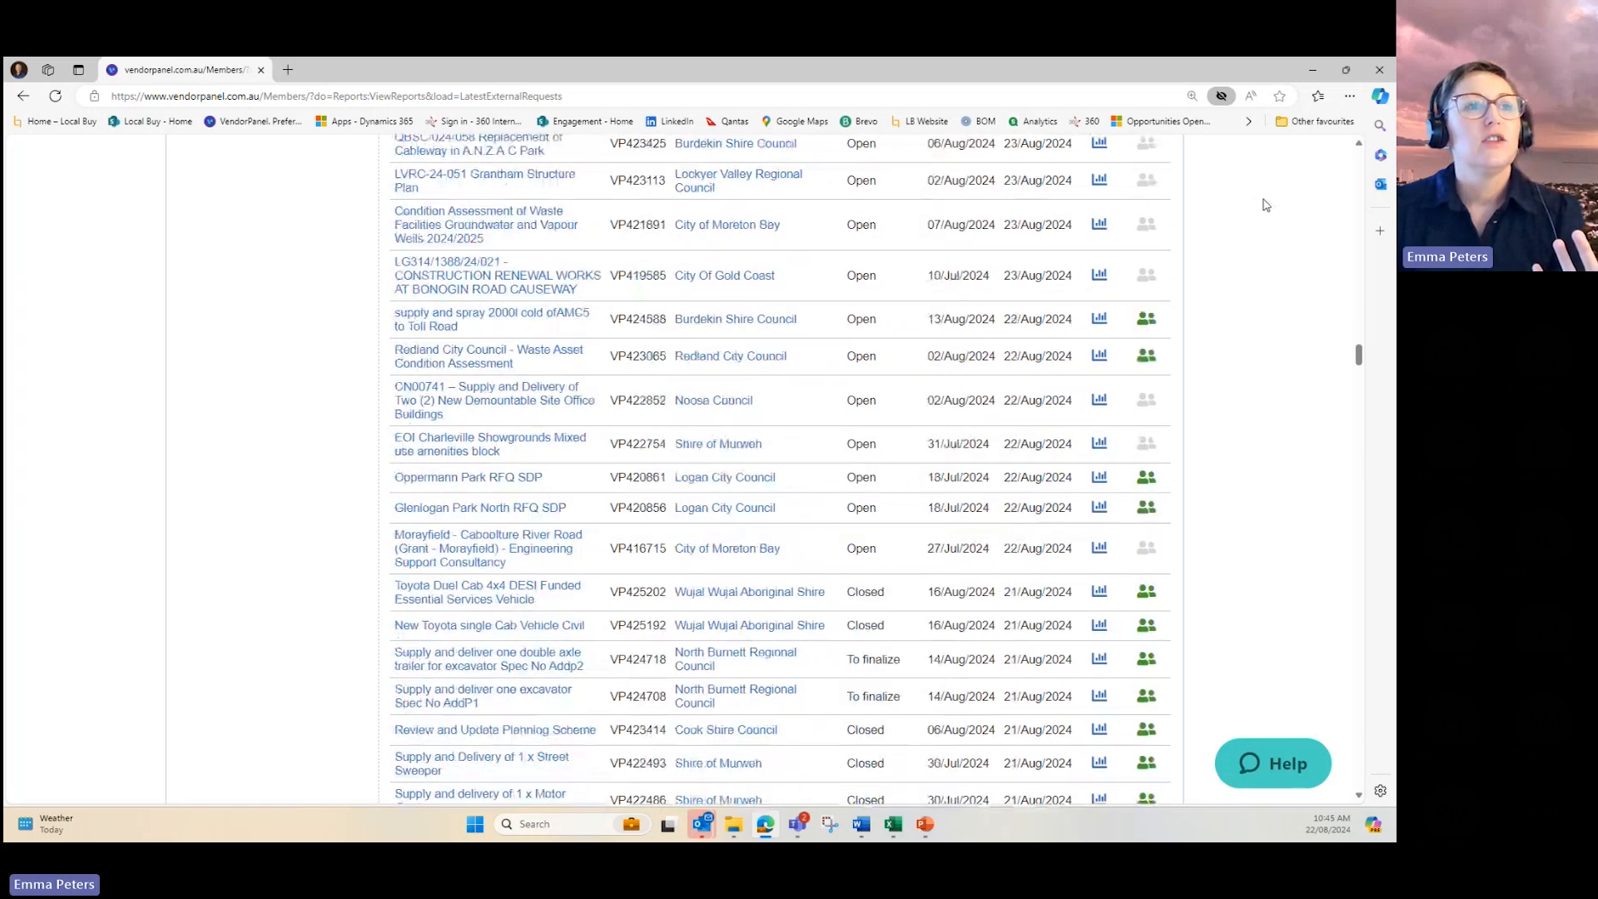
{"action": "scroll", "coordinate": [1266, 205], "scroll_direction": "down", "scroll_amount": 10}
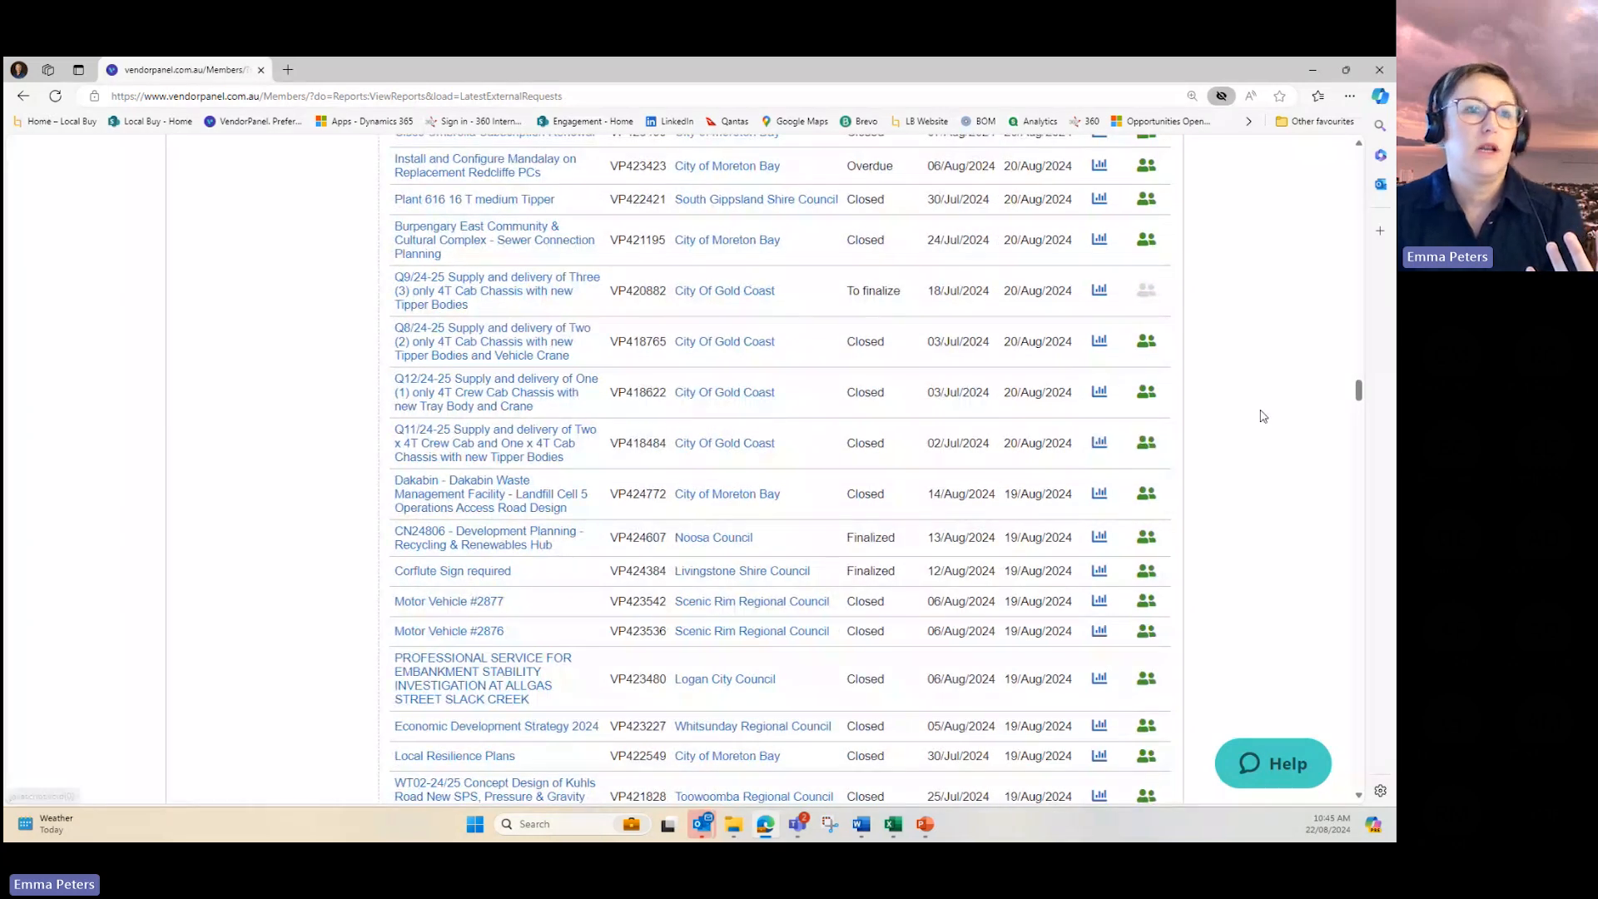
{"action": "left_click", "coordinate": [1100, 493]}
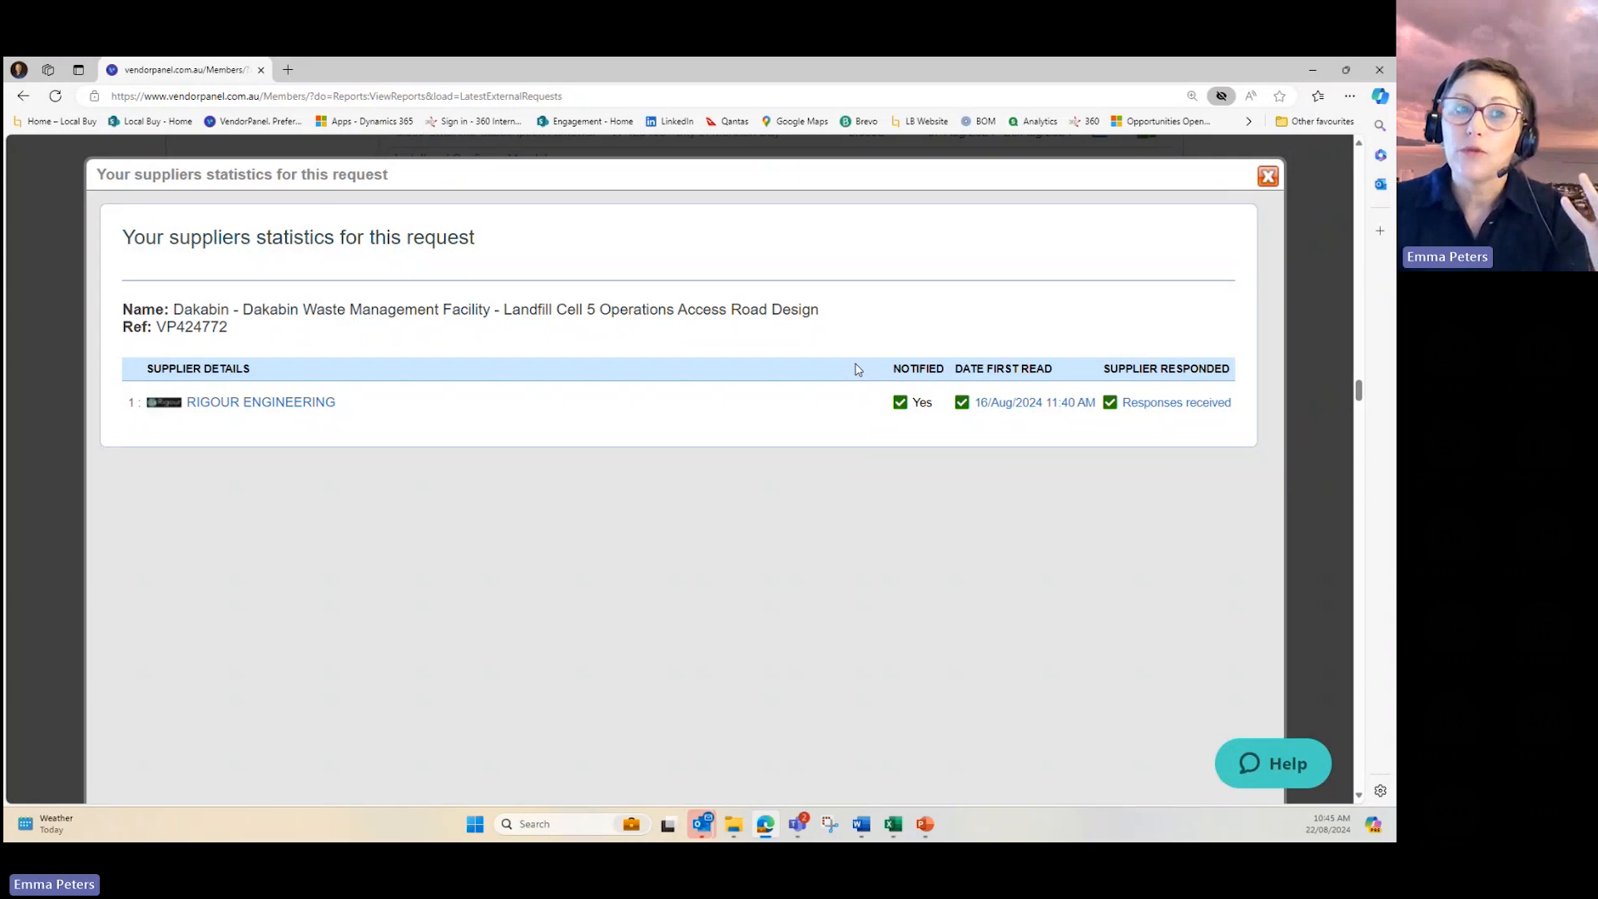
{"action": "left_click", "coordinate": [1268, 178]}
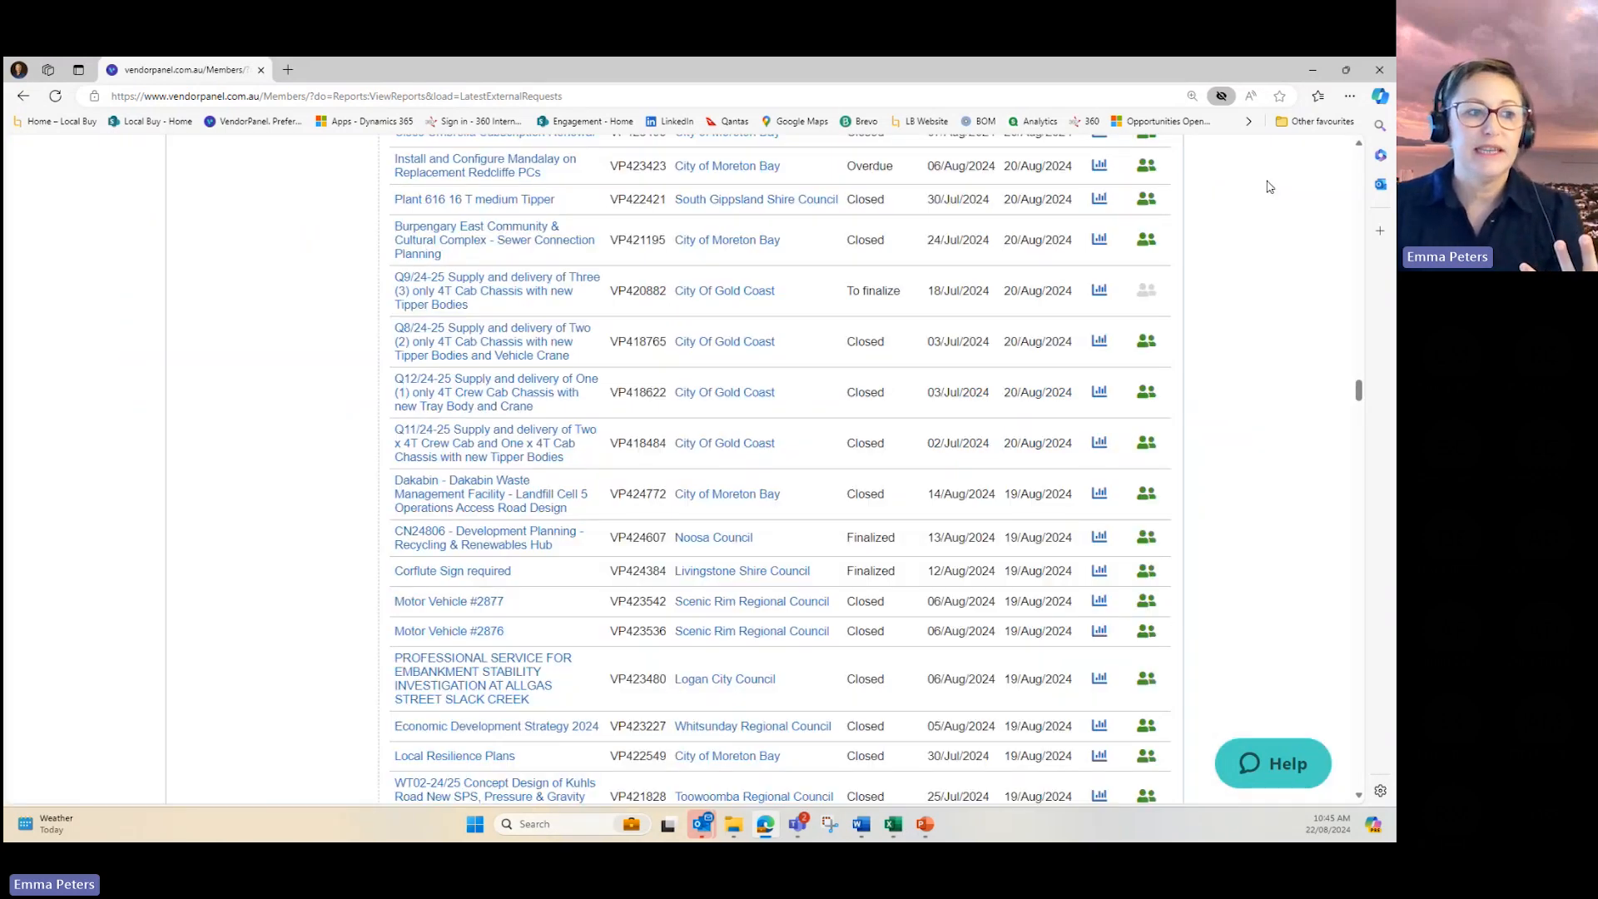
- Leave the external requests report and go to the Local Buy home page
{"action": "scroll", "coordinate": [1216, 460], "scroll_direction": "down", "scroll_amount": 3}
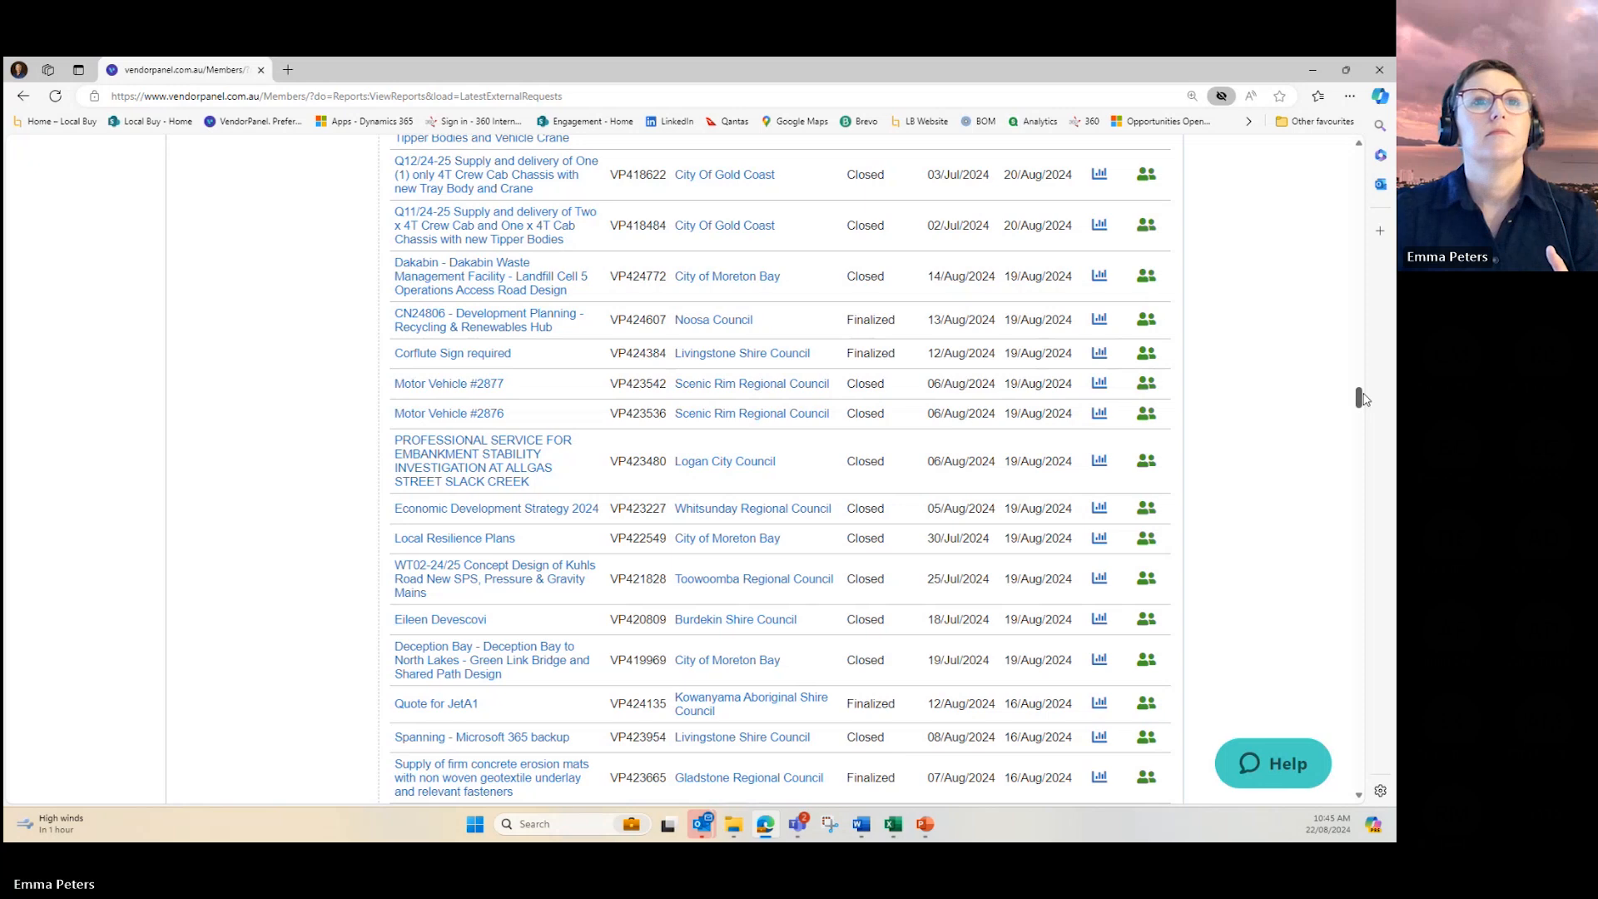
{"action": "left_click_drag", "start_coordinate": [1358, 398], "coordinate": [1346, 133]}
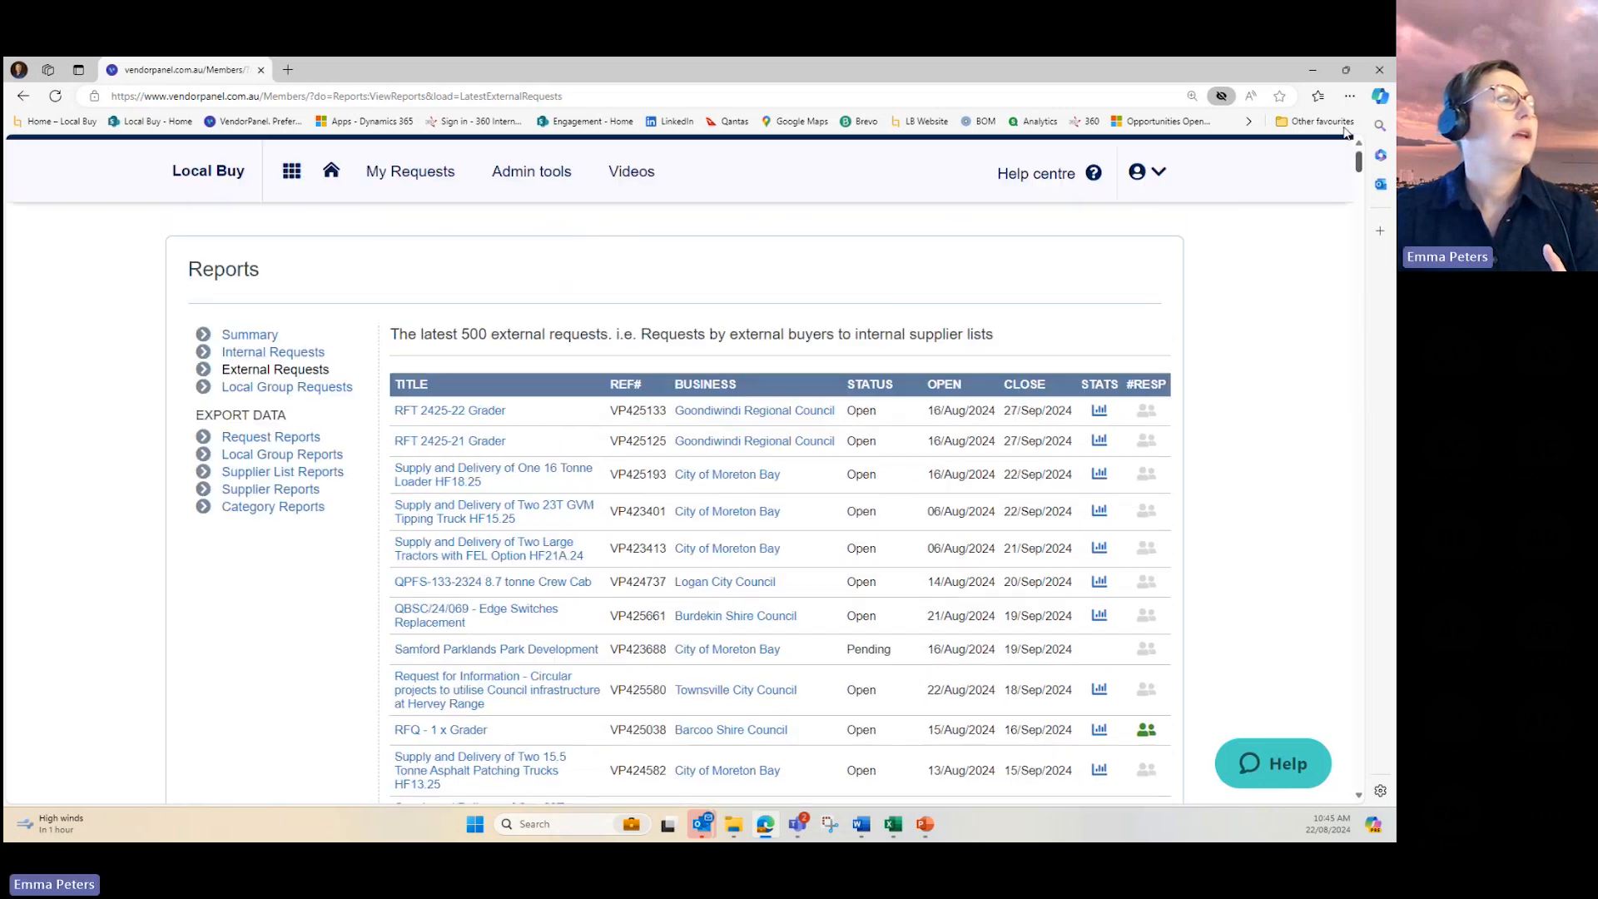
{"action": "left_click", "coordinate": [208, 190]}
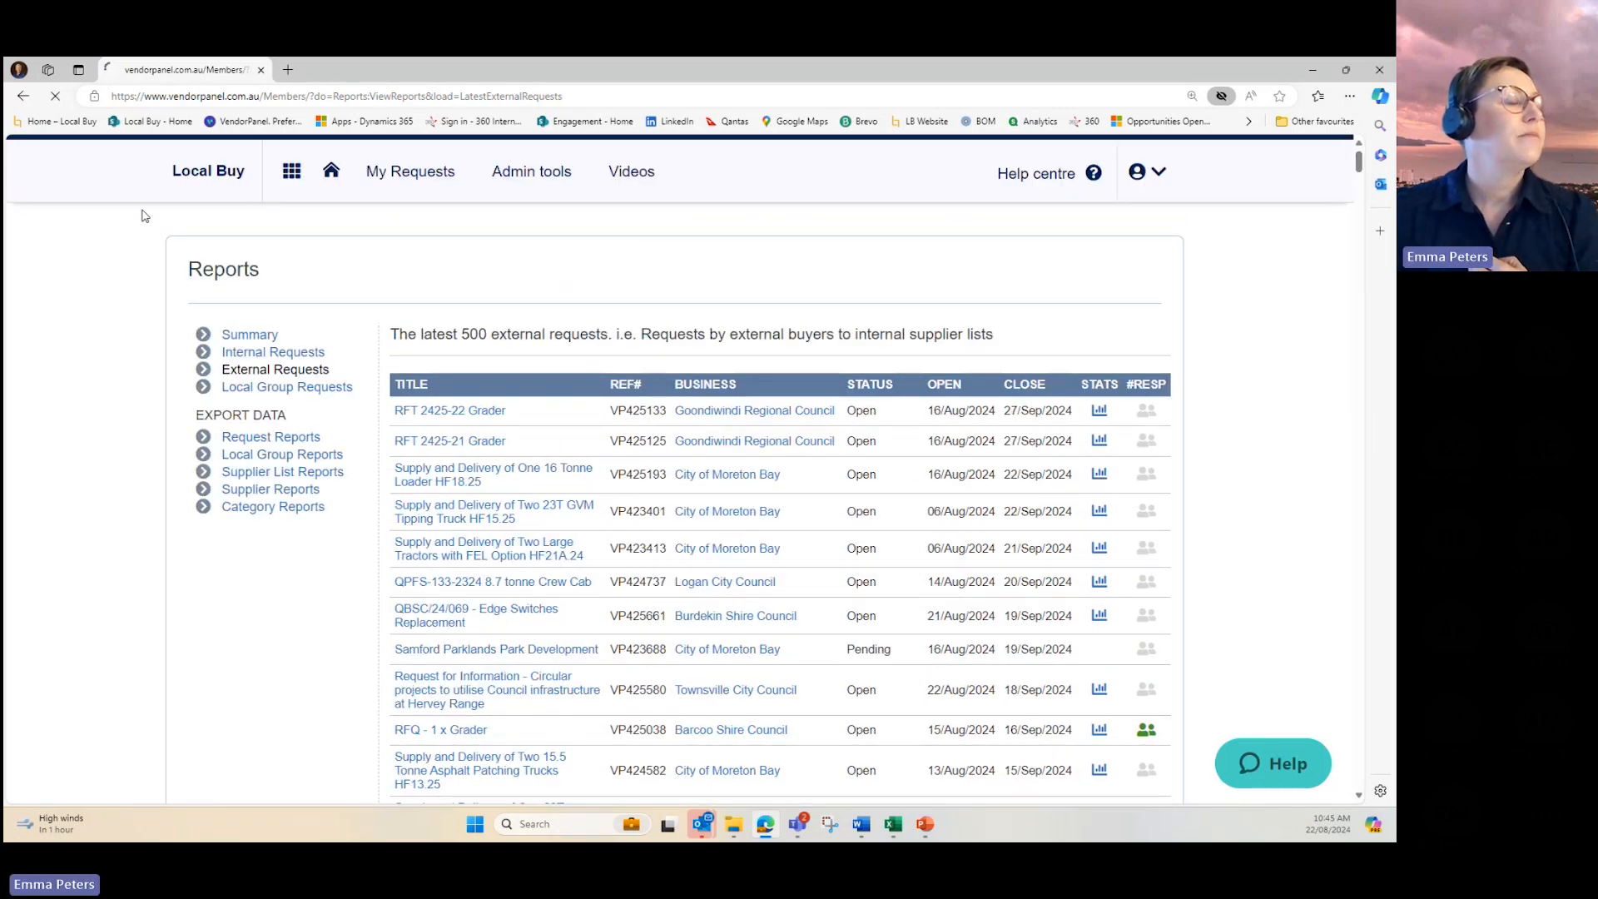